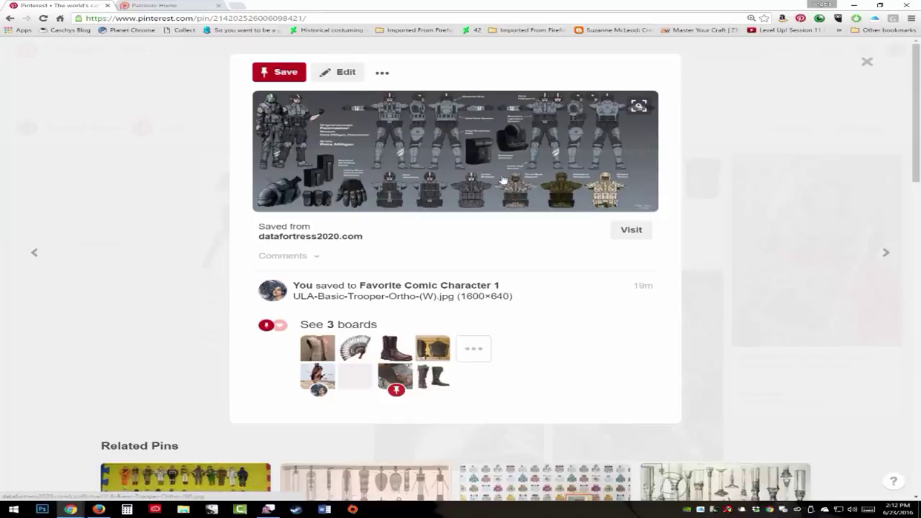
# Close the opened pin, switch to Photoshop and dismiss the Lazy Nezumi Pro update notice
pyautogui.click(104, 249)
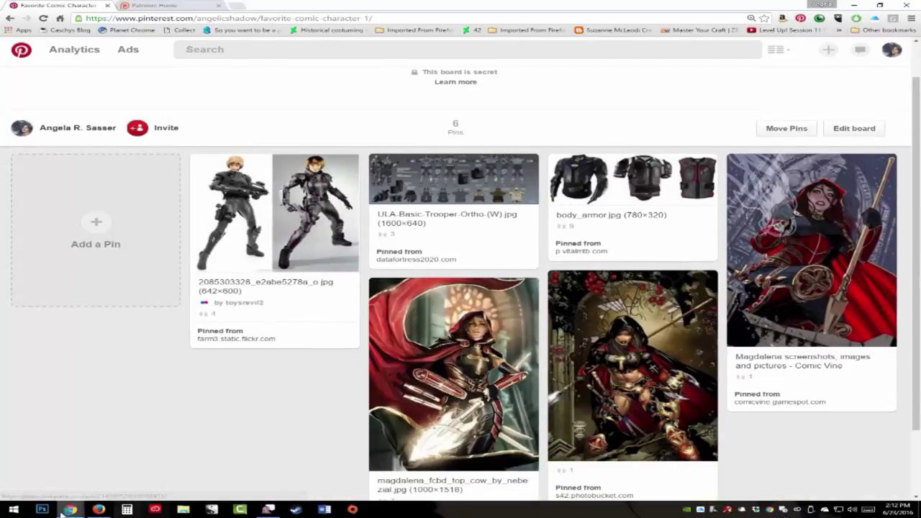
pyautogui.click(42, 510)
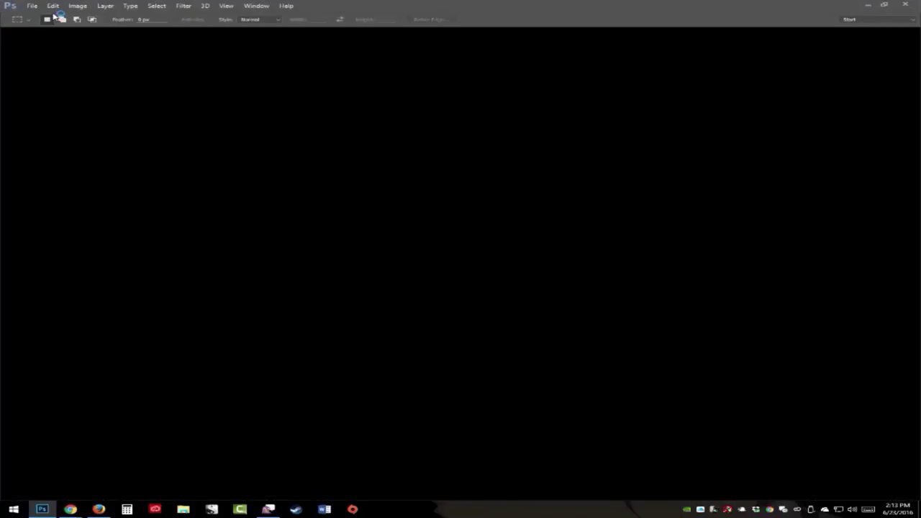
pyautogui.click(55, 7)
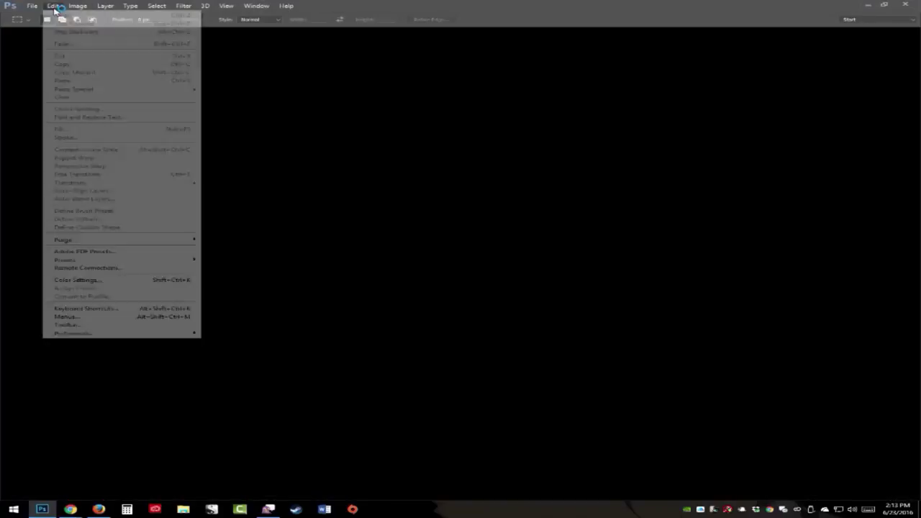
pyautogui.click(54, 7)
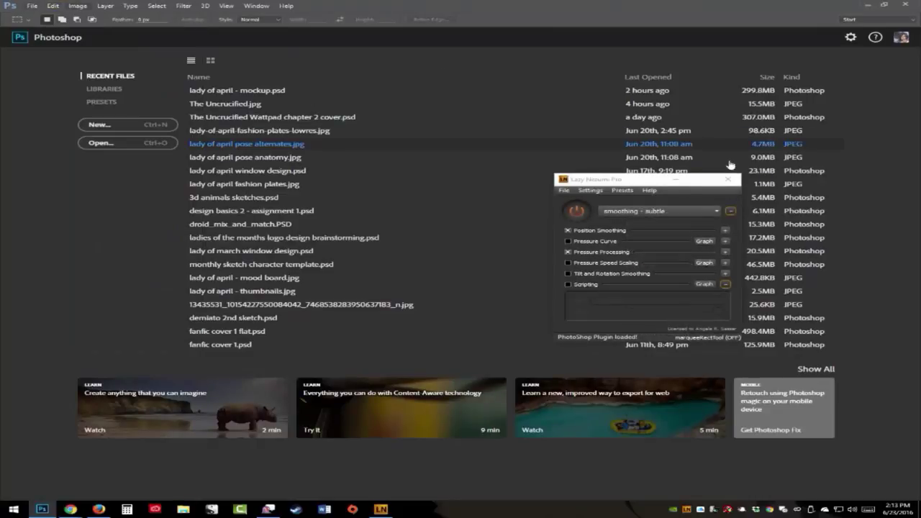
pyautogui.click(705, 344)
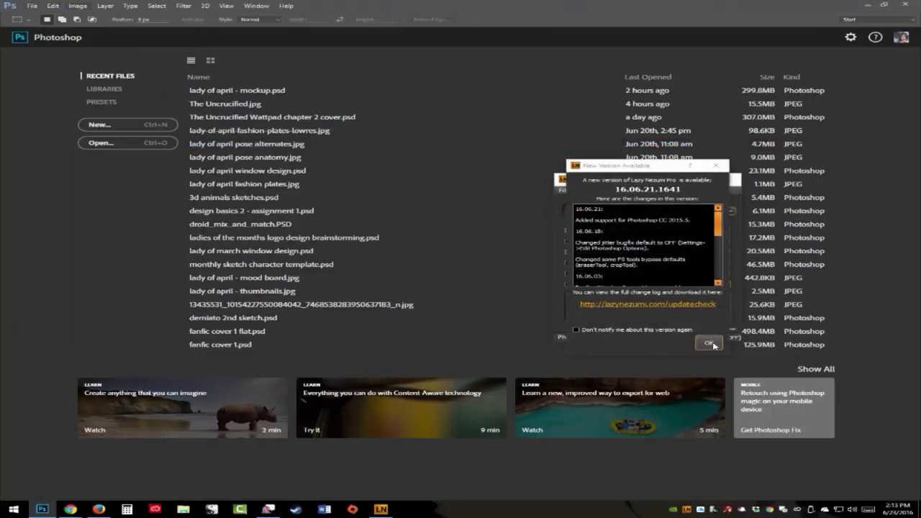
# Create a new document using the U.S. Paper document type
pyautogui.click(32, 6)
pyautogui.click(45, 14)
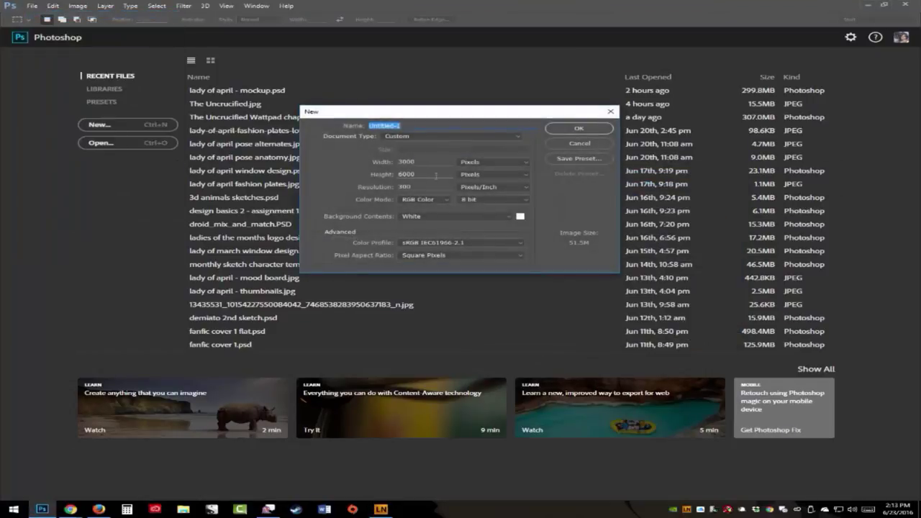
pyautogui.click(429, 162)
pyautogui.moveTo(429, 162); pyautogui.dragTo(328, 140)
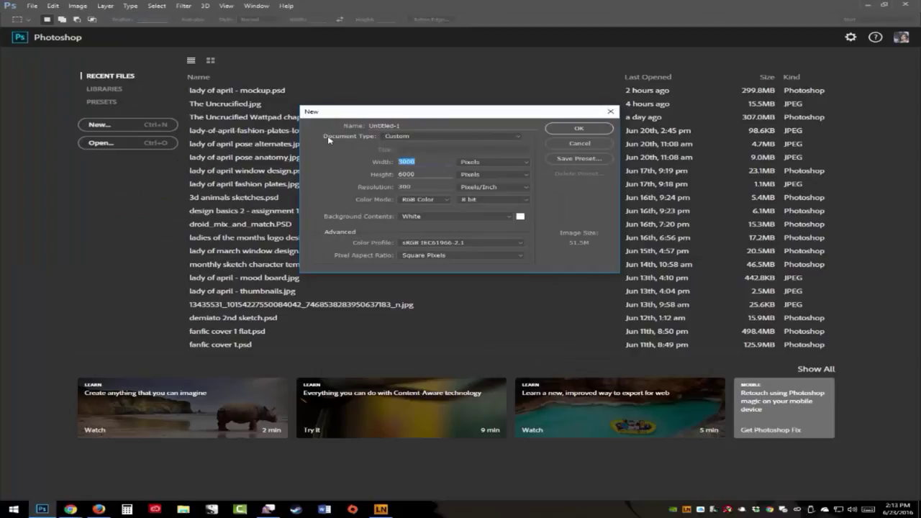
pyautogui.click(424, 137)
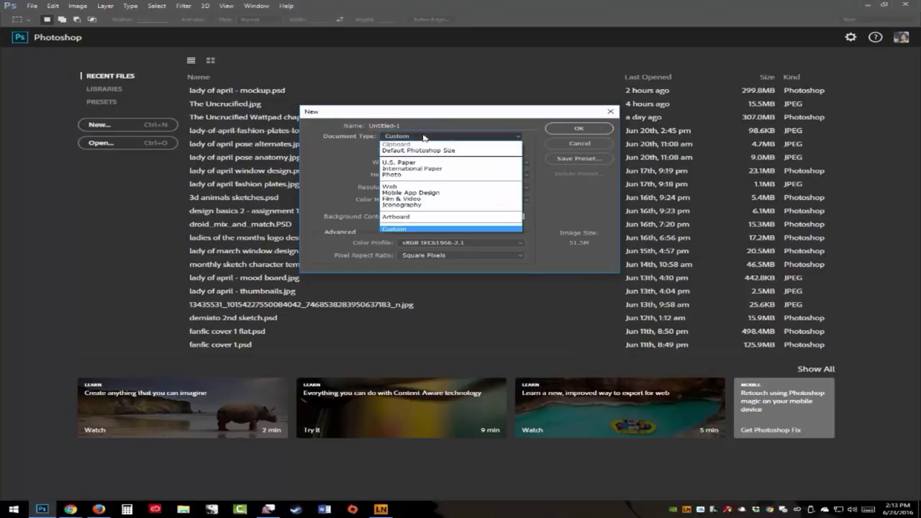
pyautogui.click(403, 163)
pyautogui.click(580, 128)
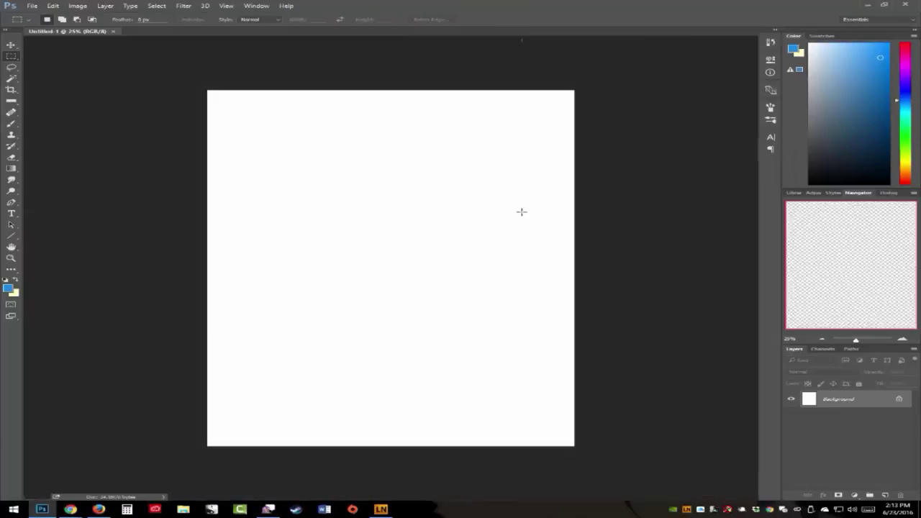
# Set the foreground colour to a bright red and add a new layer above the background
pyautogui.click(11, 258)
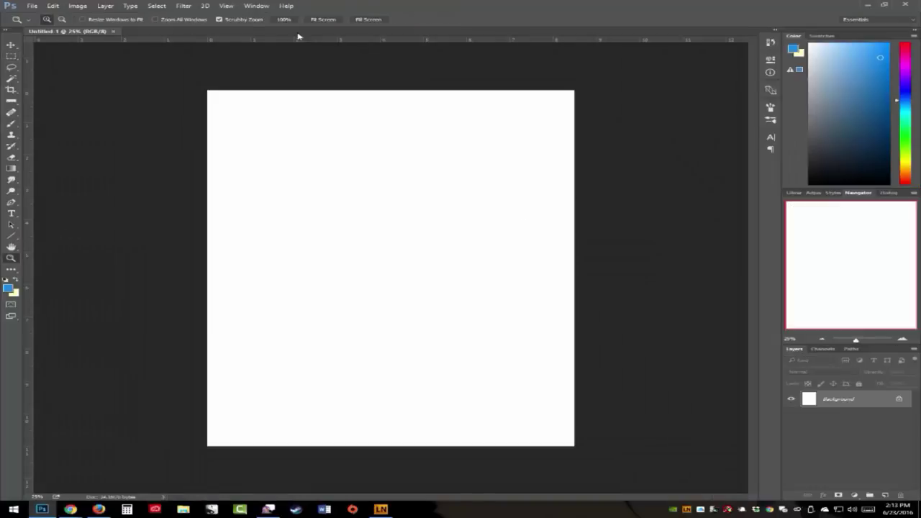
pyautogui.click(328, 21)
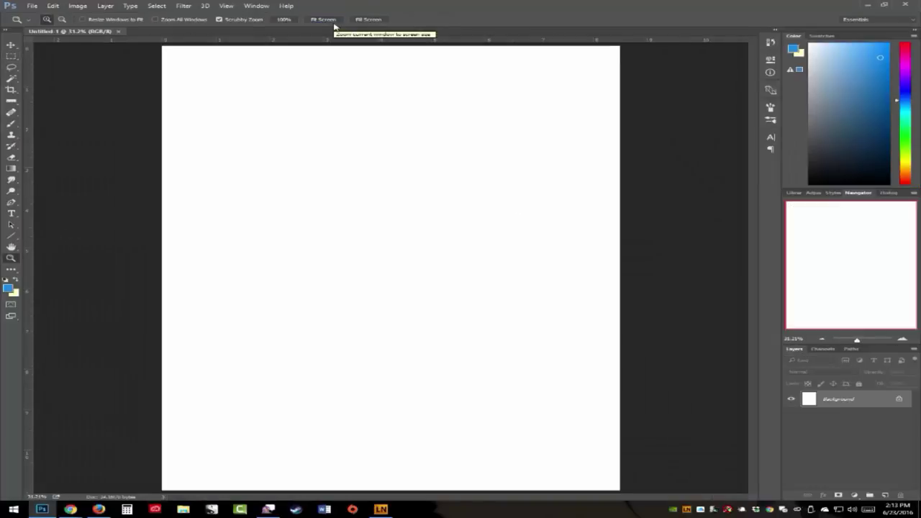
pyautogui.click(906, 45)
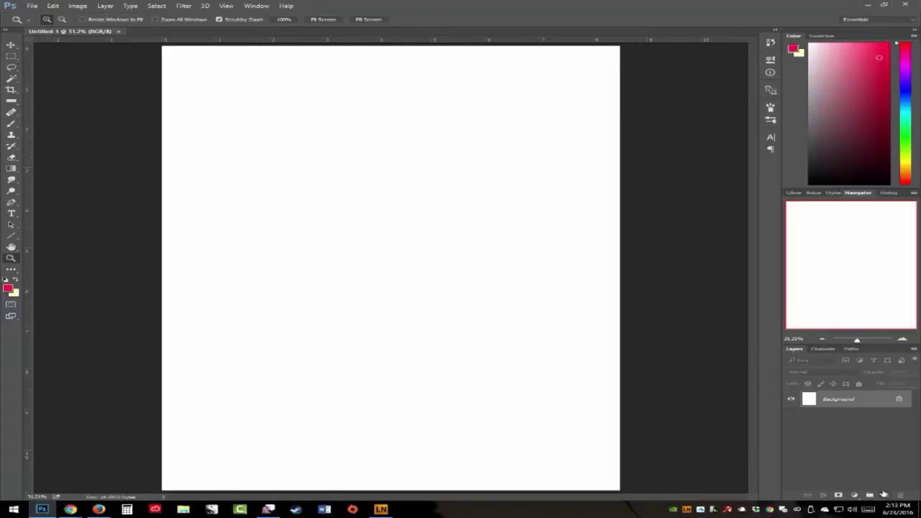
pyautogui.click(884, 494)
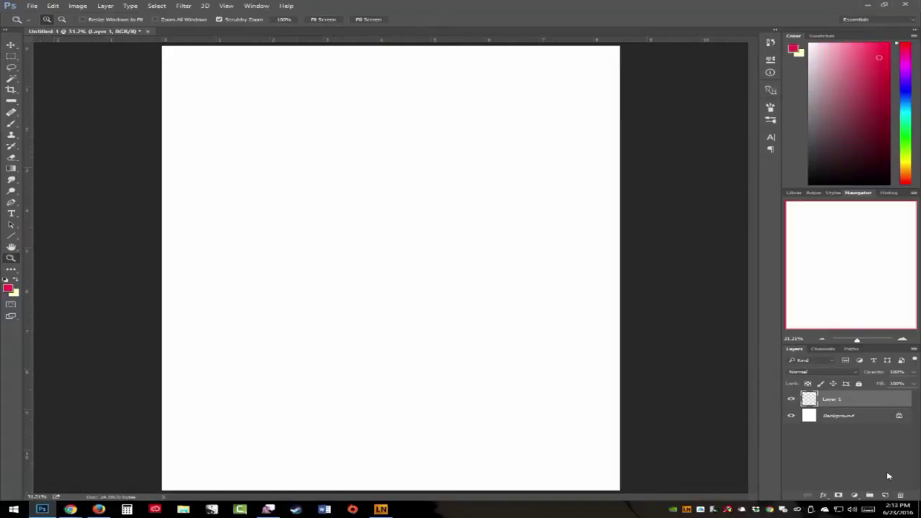
# Handwrite the title "THE MAGDALENA" in red with the Brush tool across the top of the page
pyautogui.click(10, 123)
pyautogui.moveTo(205, 56)
pyautogui.mouseDown()
pyautogui.moveTo(229, 53)
pyautogui.moveTo(218, 81)
pyautogui.moveTo(242, 63)
pyautogui.mouseUp()
pyautogui.moveTo(239, 55)
pyautogui.mouseDown()
pyautogui.moveTo(257, 70)
pyautogui.moveTo(253, 56)
pyautogui.moveTo(248, 66)
pyautogui.moveTo(261, 60)
pyautogui.moveTo(250, 53)
pyautogui.moveTo(305, 81)
pyautogui.mouseUp()
pyautogui.moveTo(310, 80)
pyautogui.mouseDown()
pyautogui.moveTo(319, 58)
pyautogui.moveTo(326, 79)
pyautogui.mouseUp()
pyautogui.moveTo(314, 71); pyautogui.dragTo(323, 71)
pyautogui.moveTo(338, 56)
pyautogui.mouseDown()
pyautogui.moveTo(364, 74)
pyautogui.moveTo(380, 64)
pyautogui.moveTo(374, 77)
pyautogui.moveTo(384, 57)
pyautogui.mouseUp()
pyautogui.moveTo(384, 58); pyautogui.dragTo(390, 78)
pyautogui.moveTo(377, 72)
pyautogui.mouseDown()
pyautogui.moveTo(408, 63)
pyautogui.moveTo(424, 81)
pyautogui.mouseUp()
pyautogui.moveTo(413, 57)
pyautogui.mouseDown()
pyautogui.moveTo(430, 57)
pyautogui.moveTo(428, 67)
pyautogui.moveTo(436, 57)
pyautogui.mouseUp()
pyautogui.moveTo(436, 57); pyautogui.dragTo(449, 79)
pyautogui.moveTo(453, 57)
pyautogui.mouseDown()
pyautogui.moveTo(455, 79)
pyautogui.moveTo(470, 81)
pyautogui.moveTo(471, 56)
pyautogui.mouseUp()
pyautogui.moveTo(471, 57)
pyautogui.mouseDown()
pyautogui.moveTo(455, 80)
pyautogui.moveTo(478, 81)
pyautogui.mouseUp()
pyautogui.moveTo(466, 72); pyautogui.dragTo(475, 72)
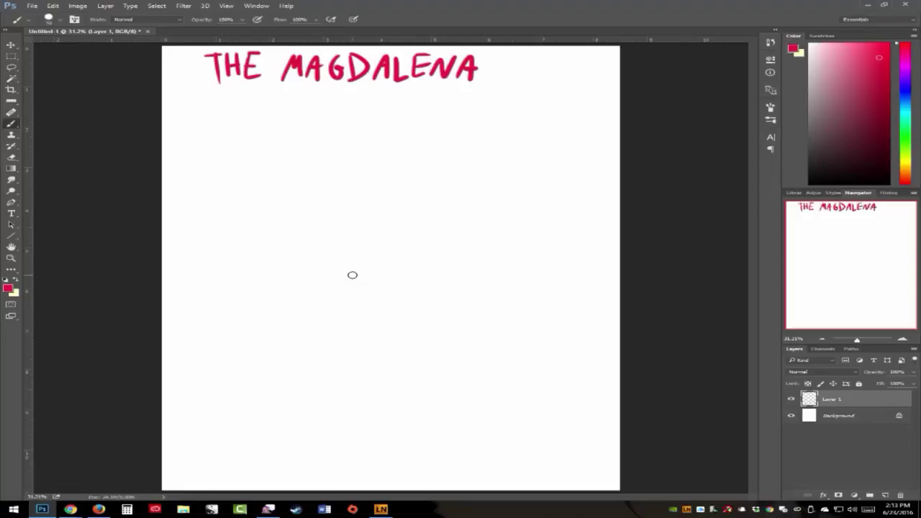
# Reduce the brush size and handwrite the first list item "- Rose" below the title
pyautogui.press('[')
pyautogui.press('[')
pyautogui.press('[')
pyautogui.moveTo(178, 105); pyautogui.dragTo(196, 113)
pyautogui.moveTo(196, 96)
pyautogui.mouseDown()
pyautogui.moveTo(214, 113)
pyautogui.moveTo(223, 102)
pyautogui.moveTo(231, 113)
pyautogui.moveTo(271, 110)
pyautogui.mouseUp()
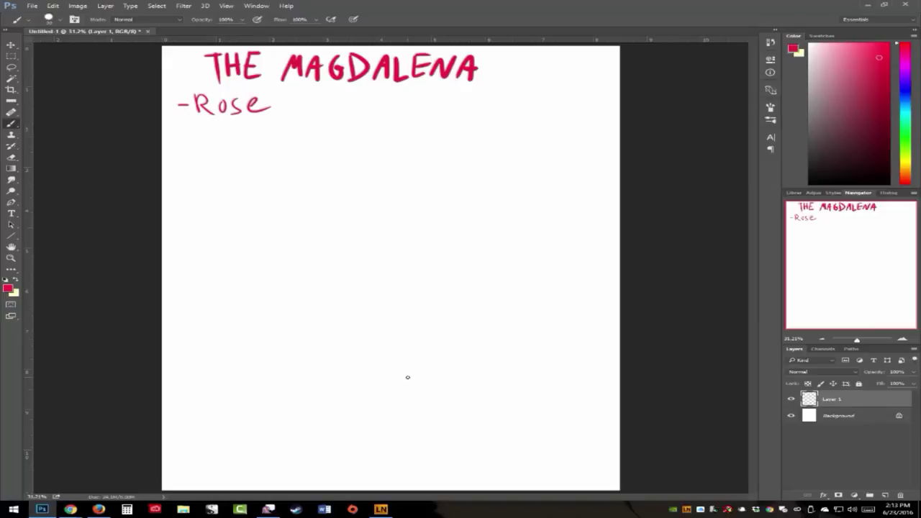
# Handwrite the list item "- Red/Gold/Black" below the Rose line
pyautogui.moveTo(173, 138); pyautogui.dragTo(210, 148)
pyautogui.moveTo(214, 143)
pyautogui.mouseDown()
pyautogui.moveTo(229, 148)
pyautogui.moveTo(229, 125)
pyautogui.moveTo(227, 161)
pyautogui.mouseUp()
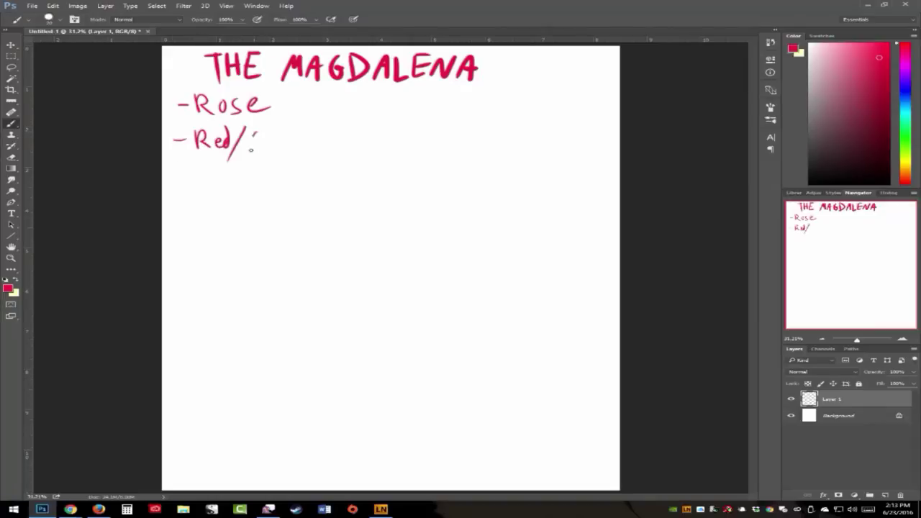
pyautogui.moveTo(258, 134); pyautogui.dragTo(250, 151)
pyautogui.moveTo(259, 143); pyautogui.dragTo(274, 144)
pyautogui.moveTo(273, 126)
pyautogui.mouseDown()
pyautogui.moveTo(272, 147)
pyautogui.moveTo(281, 144)
pyautogui.mouseUp()
pyautogui.moveTo(286, 124)
pyautogui.mouseDown()
pyautogui.moveTo(284, 161)
pyautogui.moveTo(302, 149)
pyautogui.mouseUp()
pyautogui.moveTo(302, 128)
pyautogui.mouseDown()
pyautogui.moveTo(304, 148)
pyautogui.moveTo(310, 137)
pyautogui.moveTo(340, 144)
pyautogui.mouseUp()
pyautogui.moveTo(345, 120); pyautogui.dragTo(347, 144)
pyautogui.moveTo(352, 131); pyautogui.dragTo(357, 148)
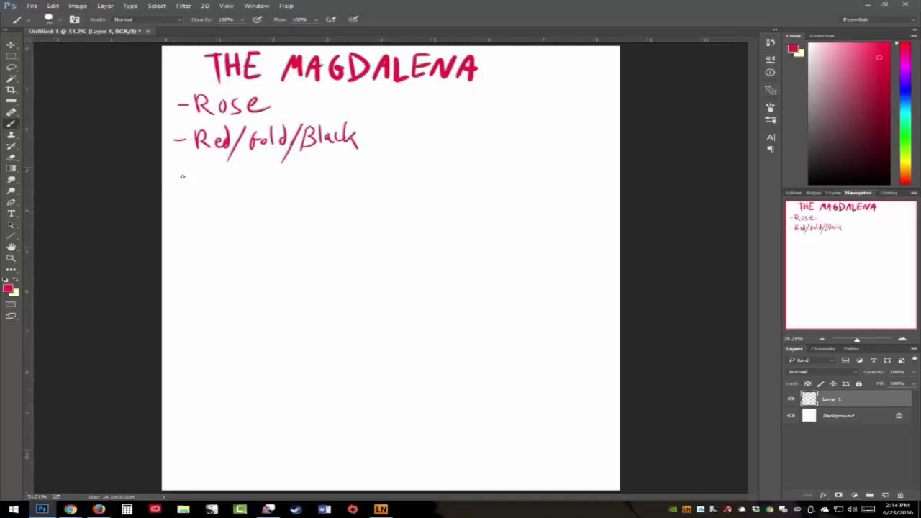
# Handwrite the list item "- Crosses" below the colours line
pyautogui.moveTo(171, 176); pyautogui.dragTo(205, 181)
pyautogui.moveTo(207, 171); pyautogui.dragTo(221, 179)
pyautogui.moveTo(221, 171)
pyautogui.mouseDown()
pyautogui.moveTo(229, 183)
pyautogui.moveTo(263, 180)
pyautogui.mouseUp()
pyautogui.moveTo(276, 168); pyautogui.dragTo(272, 181)
pyautogui.moveTo(223, 171); pyautogui.dragTo(230, 169)
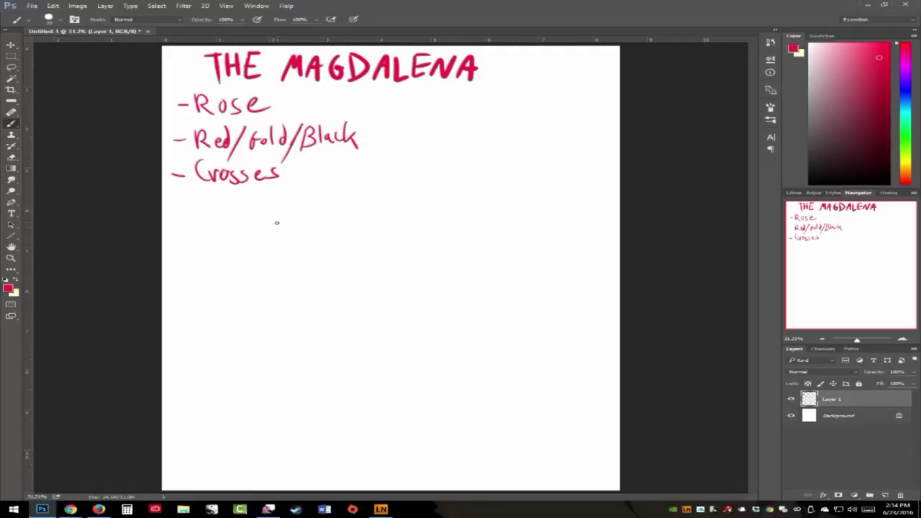
# Handwrite the list item "- Hood/Cloak" below the Crosses line
pyautogui.moveTo(174, 212); pyautogui.dragTo(198, 217)
pyautogui.moveTo(197, 211)
pyautogui.mouseDown()
pyautogui.moveTo(214, 209)
pyautogui.moveTo(213, 217)
pyautogui.moveTo(240, 206)
pyautogui.moveTo(258, 216)
pyautogui.moveTo(271, 205)
pyautogui.moveTo(264, 227)
pyautogui.mouseUp()
pyautogui.moveTo(289, 199); pyautogui.dragTo(291, 214)
pyautogui.moveTo(299, 190); pyautogui.dragTo(297, 217)
pyautogui.moveTo(314, 204); pyautogui.dragTo(338, 217)
pyautogui.moveTo(360, 197); pyautogui.dragTo(366, 217)
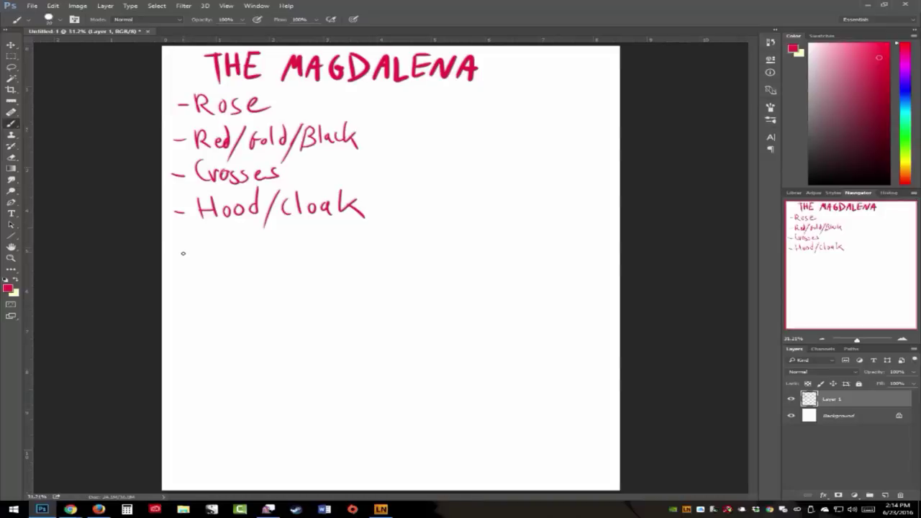
# Handwrite the list item "- Brown hair" below the Hood/Cloak line
pyautogui.moveTo(173, 247); pyautogui.dragTo(193, 246)
pyautogui.moveTo(207, 232)
pyautogui.mouseDown()
pyautogui.moveTo(209, 256)
pyautogui.moveTo(235, 254)
pyautogui.mouseUp()
pyautogui.moveTo(241, 244); pyautogui.dragTo(288, 250)
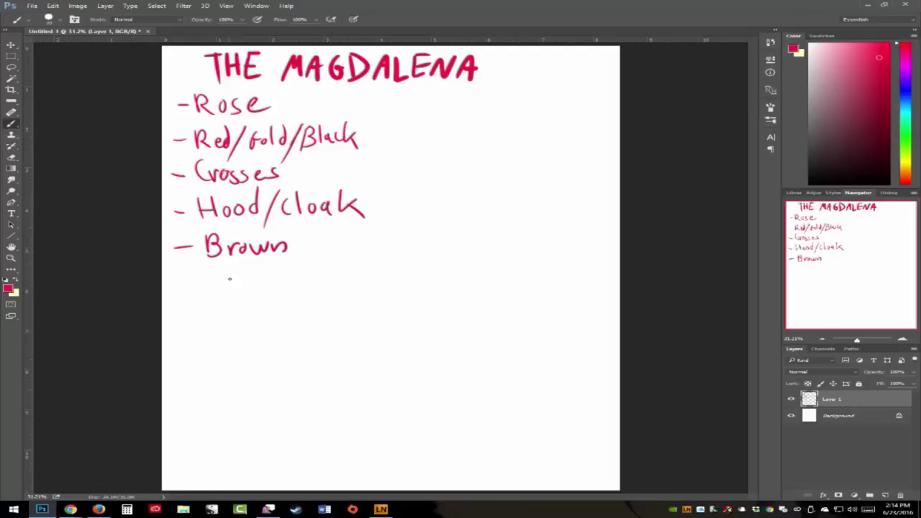
pyautogui.moveTo(302, 231)
pyautogui.mouseDown()
pyautogui.moveTo(317, 251)
pyautogui.moveTo(333, 250)
pyautogui.mouseUp()
pyautogui.moveTo(340, 251); pyautogui.dragTo(352, 237)
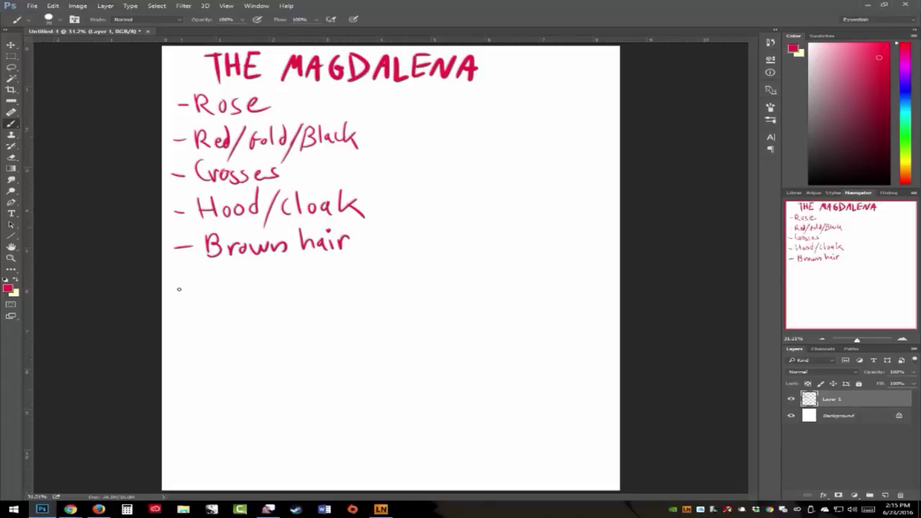
# Handwrite the list item "- Spear of Destiny" below the Brown hair line
pyautogui.moveTo(180, 288)
pyautogui.mouseDown()
pyautogui.moveTo(223, 285)
pyautogui.moveTo(211, 296)
pyautogui.mouseUp()
pyautogui.moveTo(233, 285)
pyautogui.mouseDown()
pyautogui.moveTo(236, 305)
pyautogui.moveTo(238, 289)
pyautogui.moveTo(280, 287)
pyautogui.moveTo(297, 275)
pyautogui.moveTo(324, 296)
pyautogui.mouseUp()
pyautogui.moveTo(319, 283); pyautogui.dragTo(376, 286)
pyautogui.moveTo(389, 275)
pyautogui.mouseDown()
pyautogui.moveTo(379, 288)
pyautogui.moveTo(432, 289)
pyautogui.moveTo(407, 270)
pyautogui.moveTo(445, 284)
pyautogui.mouseUp()
pyautogui.moveTo(454, 271); pyautogui.dragTo(401, 308)
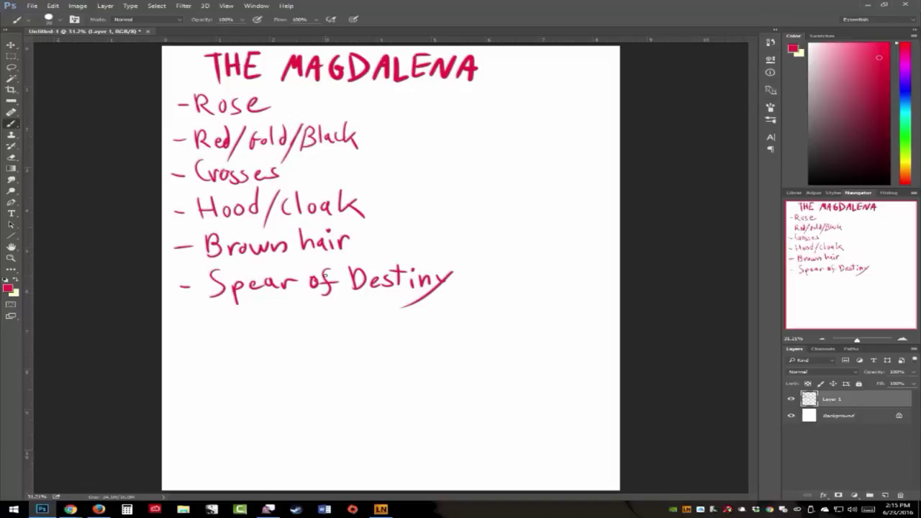
# Create a second U.S. Paper Letter document, 8.5 × 11 inches at 300 pixels/inch, and add a new layer
pyautogui.click(30, 7)
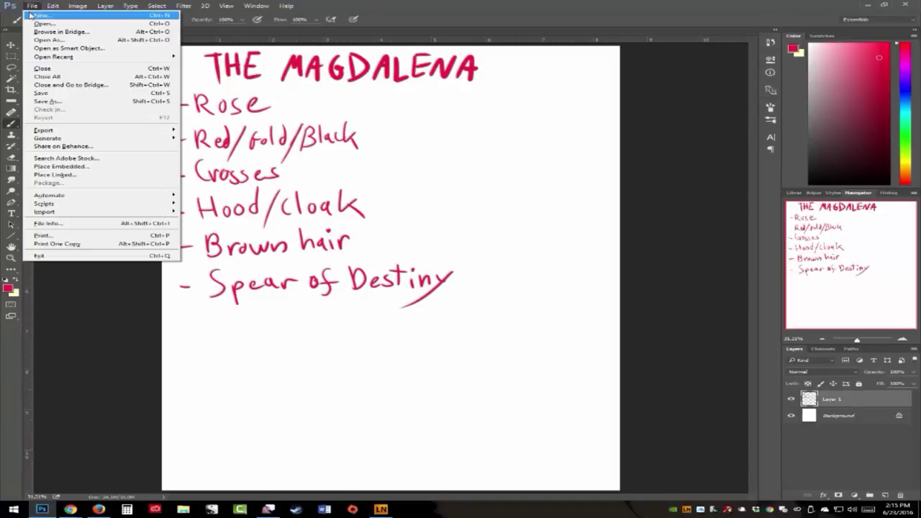
pyautogui.click(37, 15)
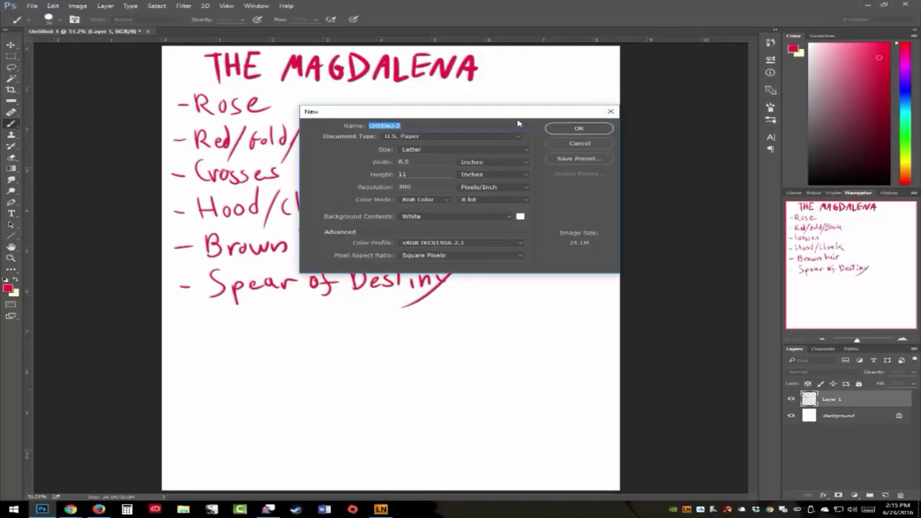
pyautogui.click(565, 128)
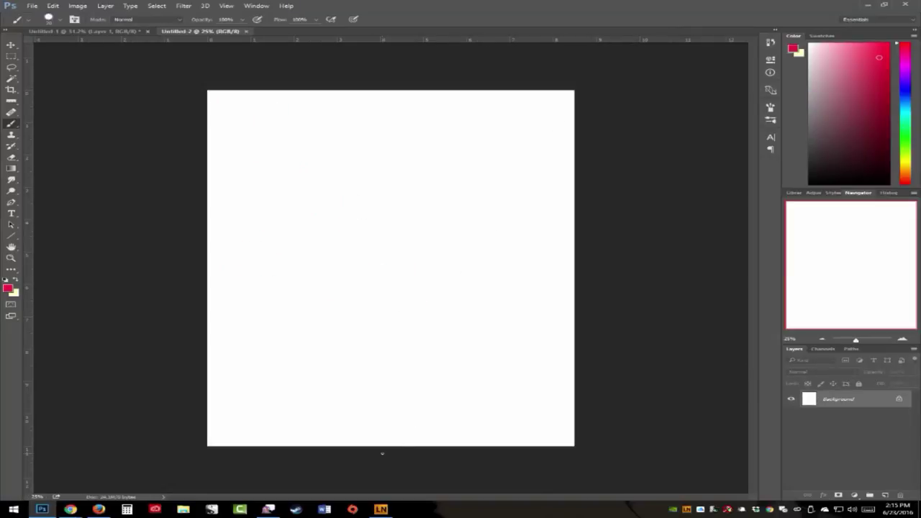
pyautogui.click(885, 495)
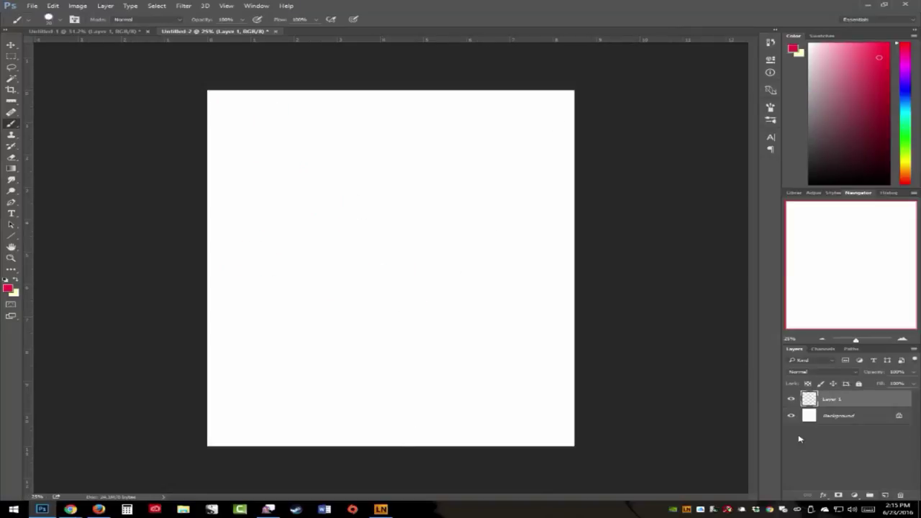
# Set the foreground colour to black for the brush, check the notes document and return to the blank one
pyautogui.click(8, 288)
pyautogui.click(609, 242)
pyautogui.click(864, 131)
pyautogui.press('b')
pyautogui.click(108, 33)
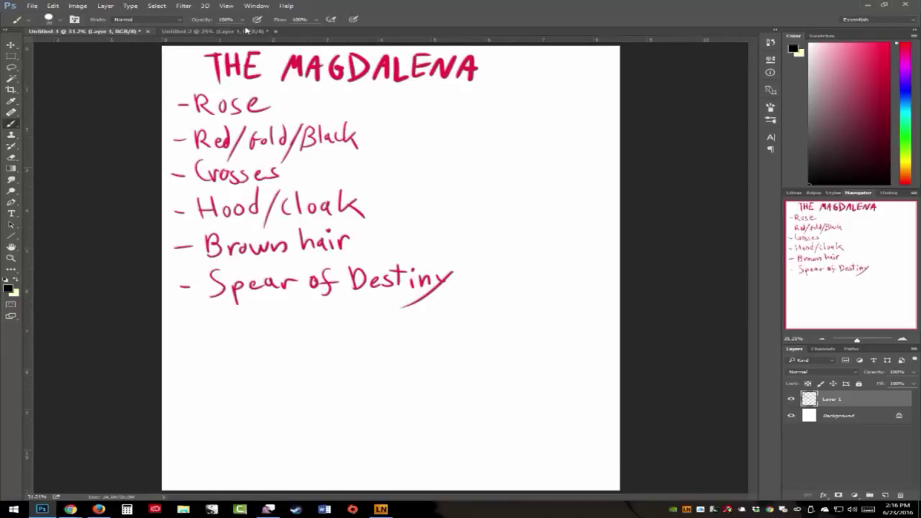
pyautogui.click(215, 31)
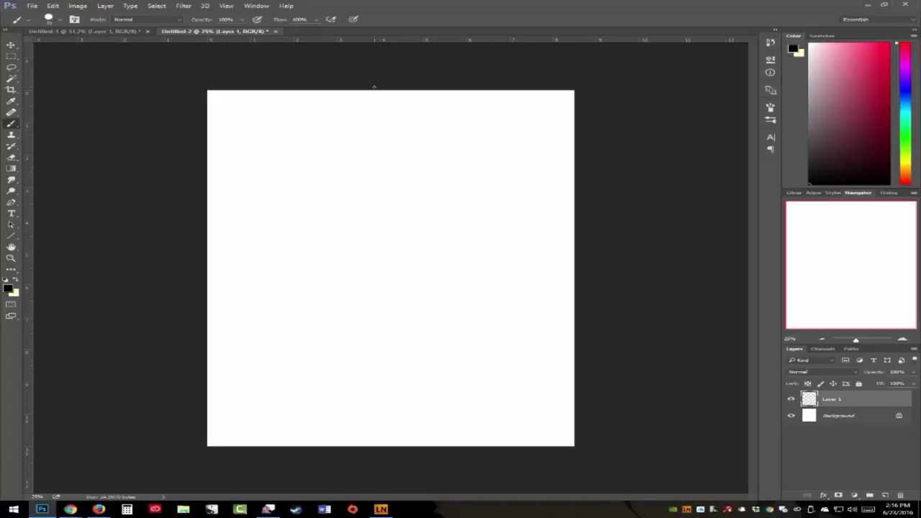
# Switch to the Pinterest board in Chrome and copy the picture of the red-cloaked Magdalena holding a glowing sword
pyautogui.moveTo(70, 509)
pyautogui.click(81, 481)
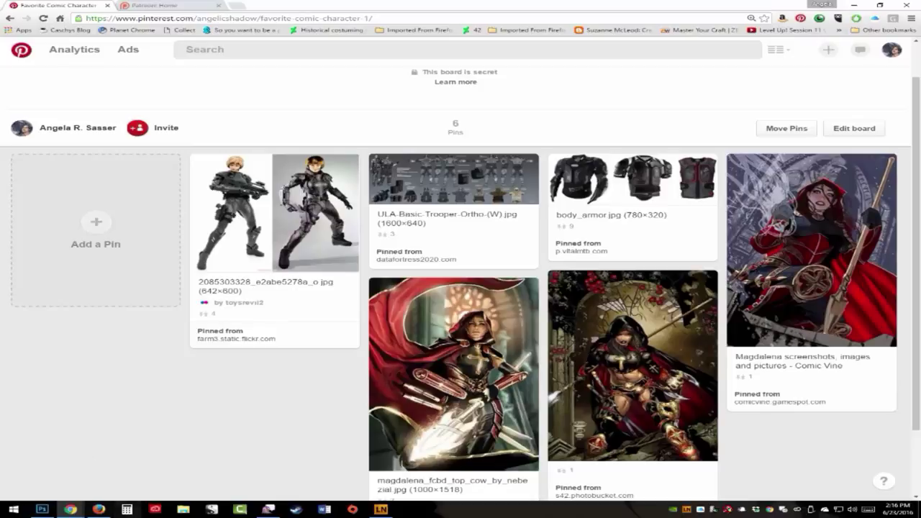
pyautogui.click(432, 396)
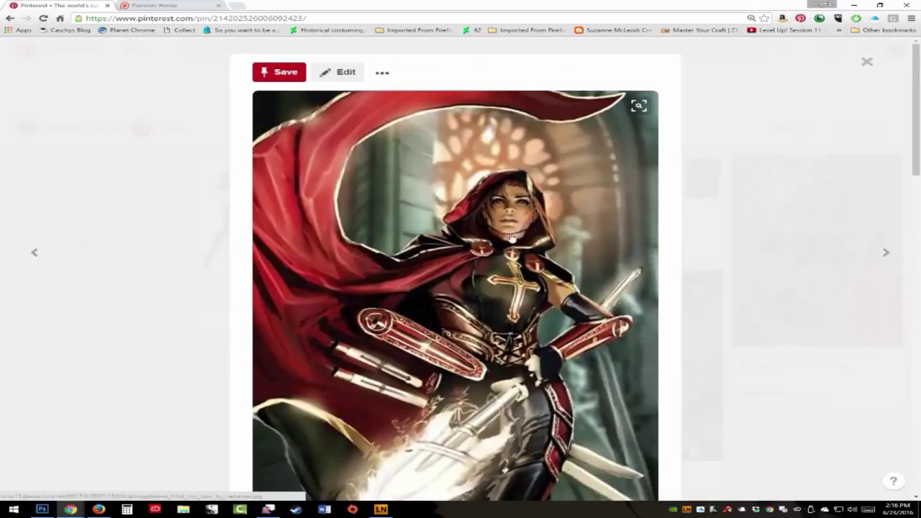
pyautogui.rightClick(501, 180)
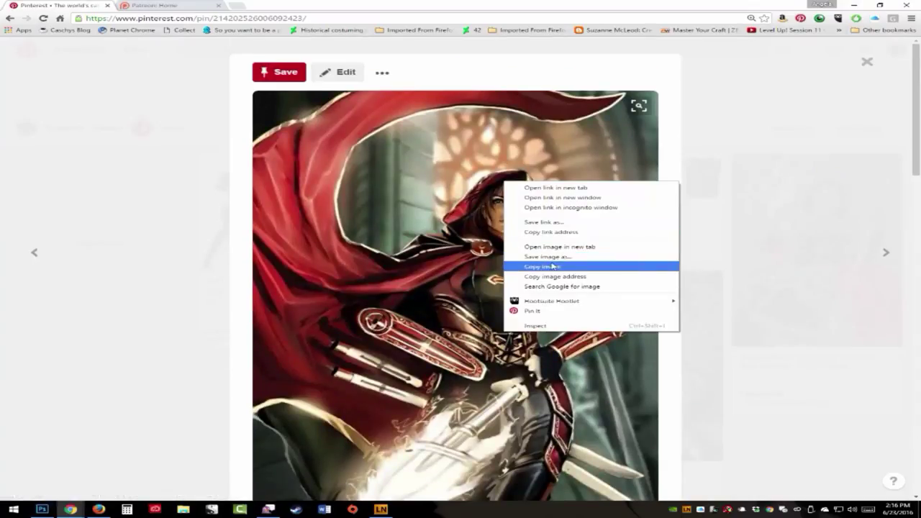
pyautogui.click(551, 267)
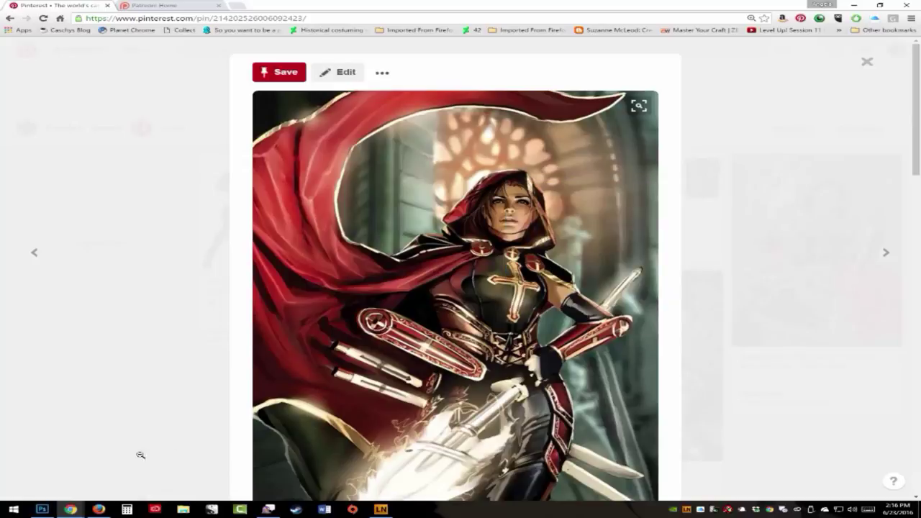
# Return to Photoshop, create a new document at the copied picture's size and paste the Magdalena image into it
pyautogui.click(43, 509)
pyautogui.click(91, 32)
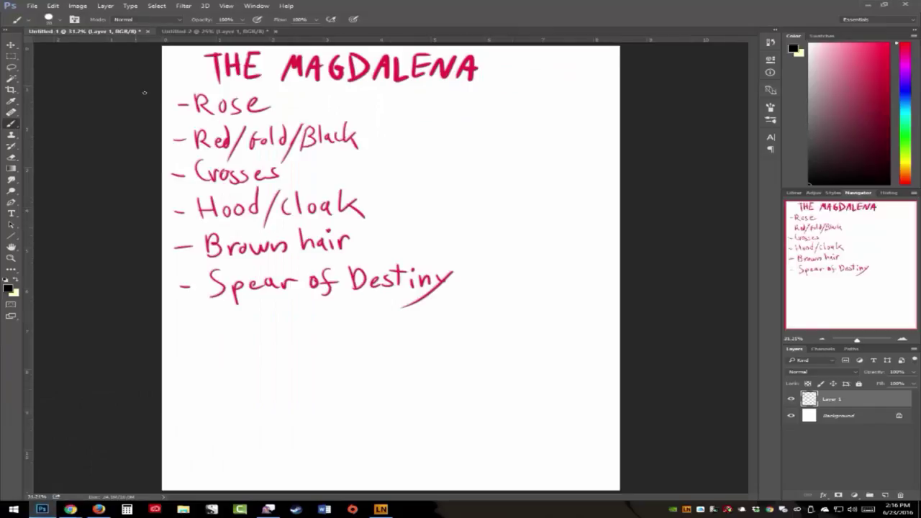
pyautogui.hotkey('ctrl', 'n')
pyautogui.press('Return')
pyautogui.hotkey('ctrl', 'v')
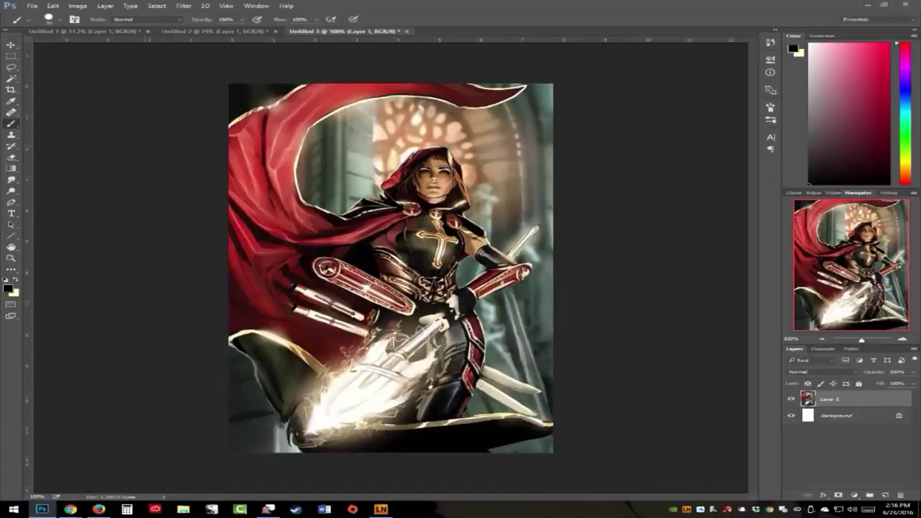
# Tile the documents two-up vertically with the blank Untitled-2 page beside the Magdalena image, and fit the whole page in view
pyautogui.click(257, 5)
pyautogui.moveTo(272, 16)
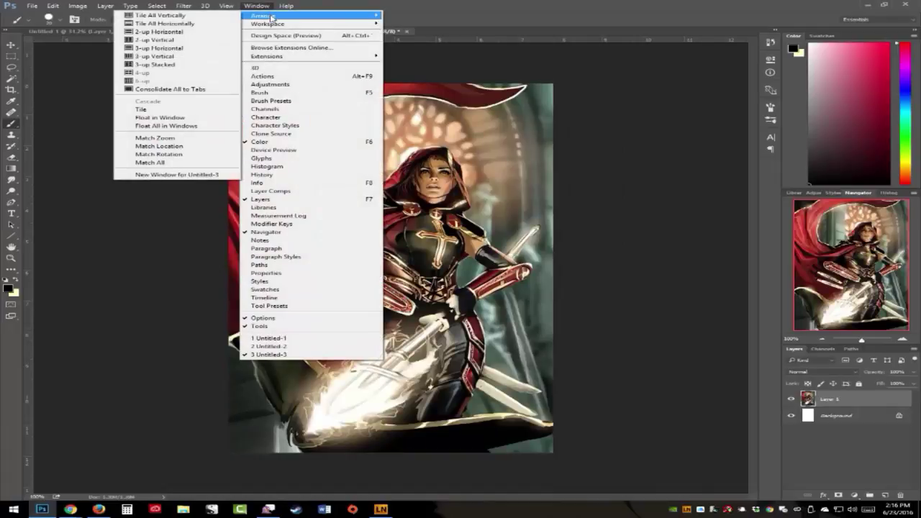
pyautogui.click(153, 40)
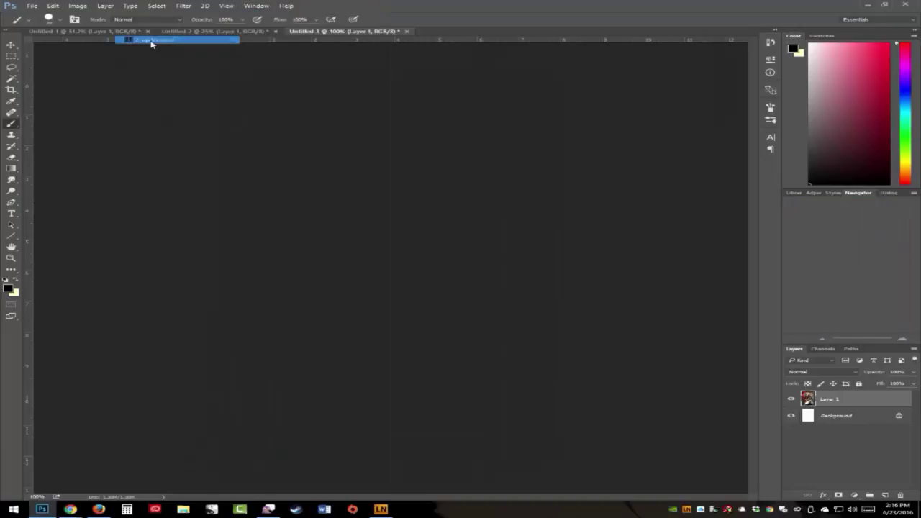
pyautogui.click(472, 32)
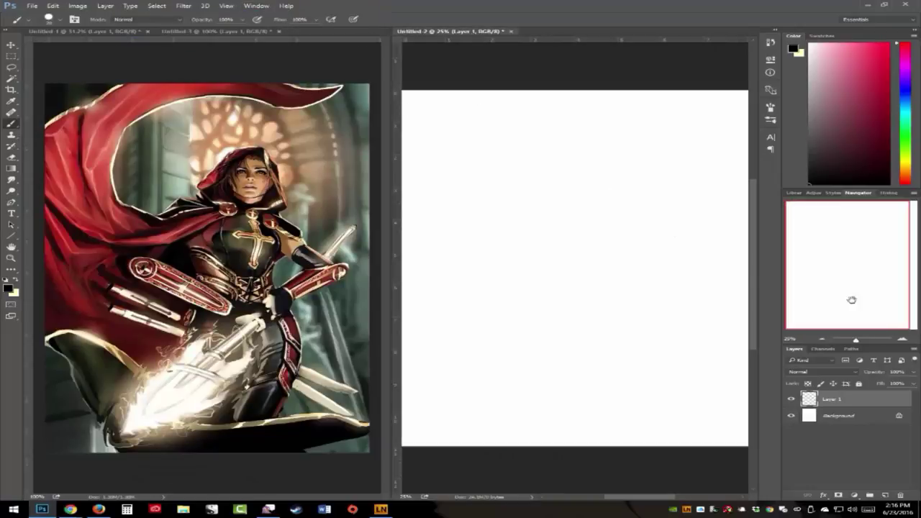
pyautogui.moveTo(856, 339); pyautogui.dragTo(855, 342)
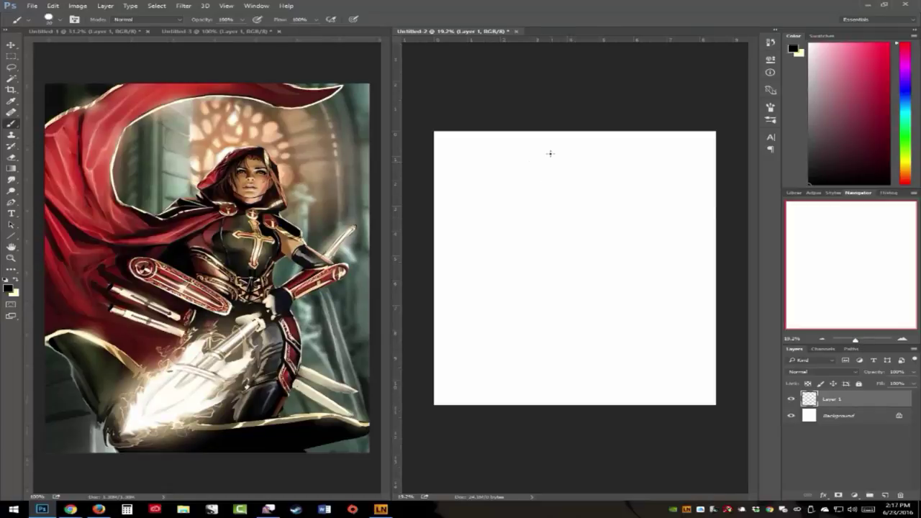
# Sketch the figure's tilted head with its jaw and a long curved line for the back running down the page
pyautogui.moveTo(558, 190); pyautogui.dragTo(559, 216)
pyautogui.moveTo(572, 177)
pyautogui.mouseDown()
pyautogui.moveTo(559, 223)
pyautogui.moveTo(623, 202)
pyautogui.moveTo(564, 173)
pyautogui.moveTo(565, 205)
pyautogui.moveTo(586, 250)
pyautogui.moveTo(618, 213)
pyautogui.moveTo(625, 178)
pyautogui.moveTo(653, 293)
pyautogui.moveTo(625, 352)
pyautogui.mouseUp()
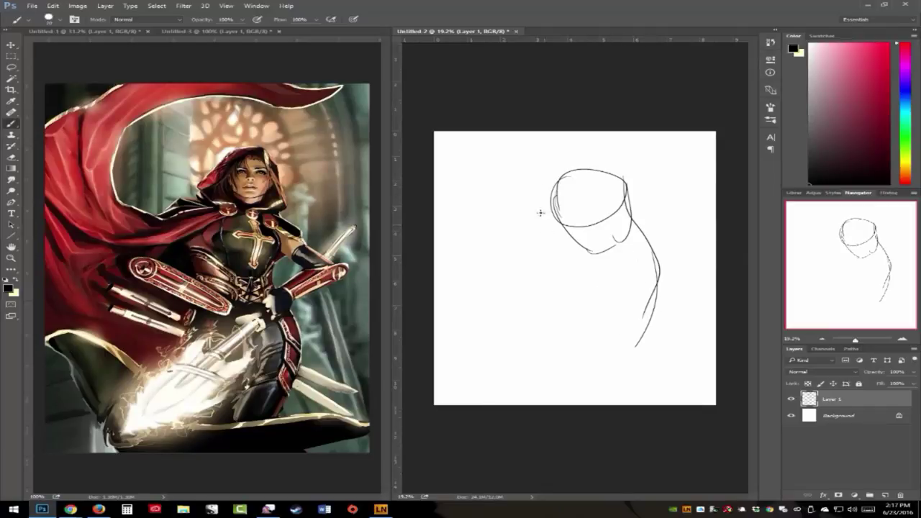
pyautogui.moveTo(612, 173)
pyautogui.mouseDown()
pyautogui.moveTo(640, 223)
pyautogui.moveTo(661, 292)
pyautogui.moveTo(619, 399)
pyautogui.mouseUp()
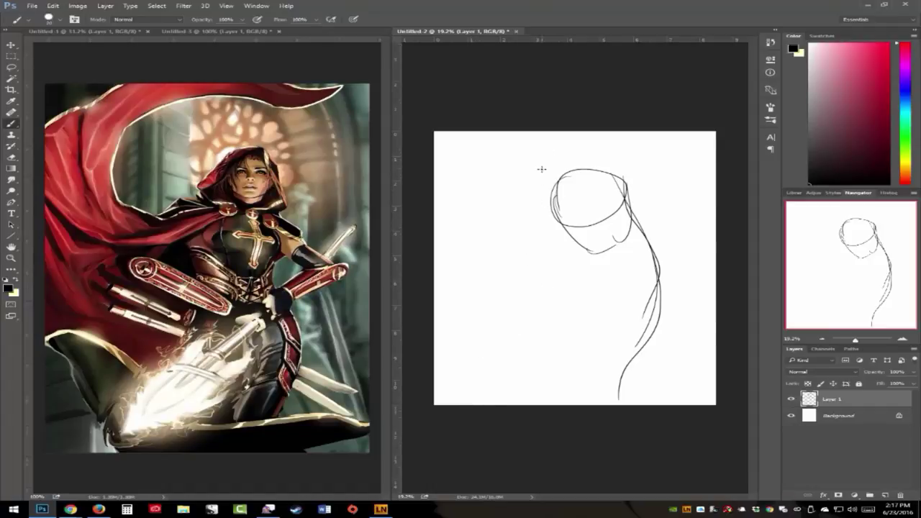
# Sketch a tall, slightly slanted spear in front of the figure, with a double-line shaft and a pointed head
pyautogui.moveTo(546, 147); pyautogui.dragTo(513, 395)
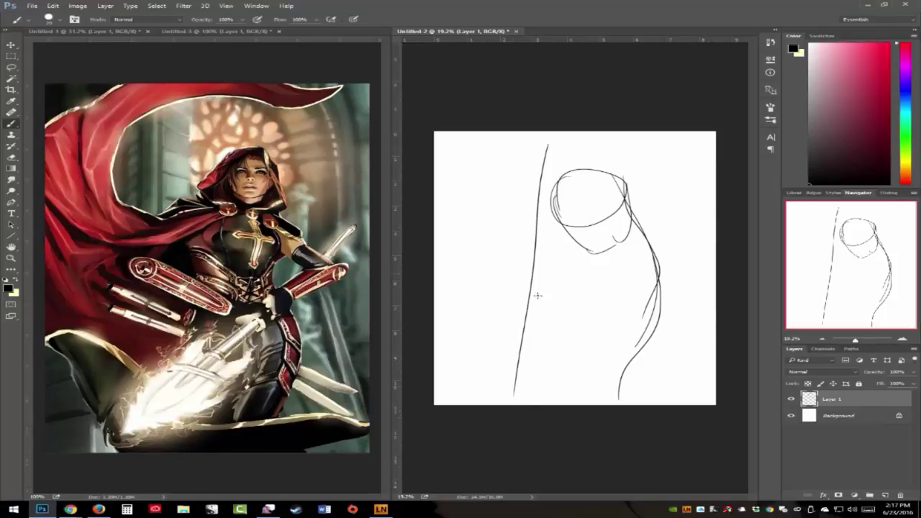
pyautogui.moveTo(529, 166); pyautogui.dragTo(535, 194)
pyautogui.moveTo(550, 140)
pyautogui.mouseDown()
pyautogui.moveTo(551, 185)
pyautogui.moveTo(538, 196)
pyautogui.mouseUp()
pyautogui.moveTo(555, 149); pyautogui.dragTo(520, 404)
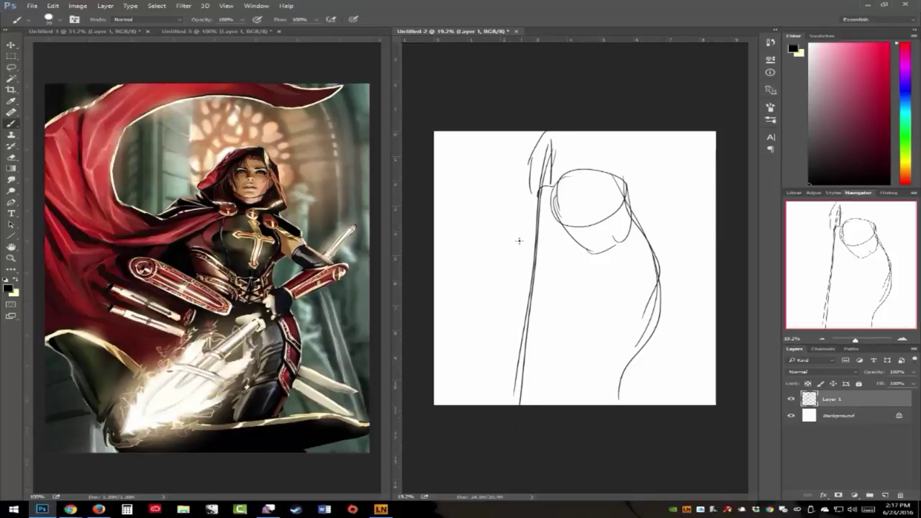
# Sketch the raised forearm's outer curve beside the spear, undoing the trial arm lines drawn across the torso
pyautogui.moveTo(524, 231)
pyautogui.mouseDown()
pyautogui.moveTo(495, 299)
pyautogui.moveTo(511, 315)
pyautogui.moveTo(609, 352)
pyautogui.mouseUp()
pyautogui.moveTo(492, 290); pyautogui.dragTo(608, 318)
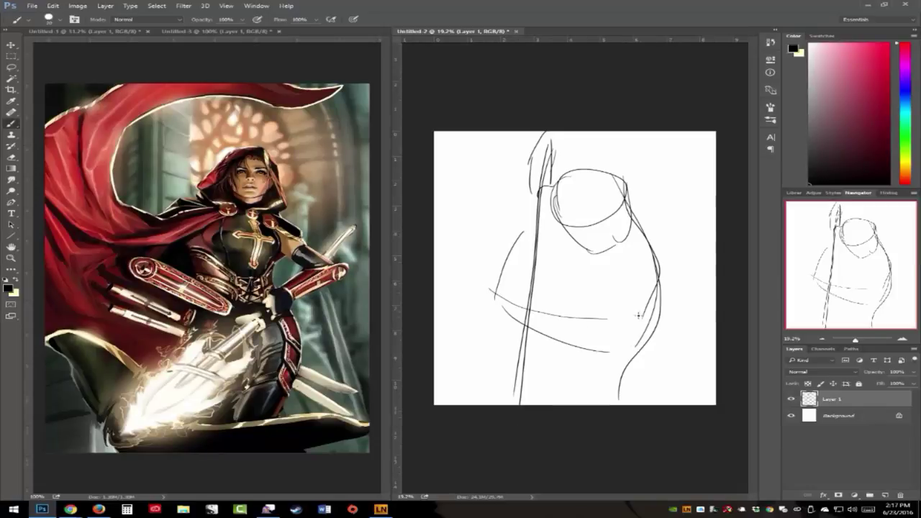
pyautogui.moveTo(644, 273); pyautogui.dragTo(519, 321)
pyautogui.moveTo(515, 224)
pyautogui.mouseDown()
pyautogui.moveTo(511, 268)
pyautogui.moveTo(529, 320)
pyautogui.mouseUp()
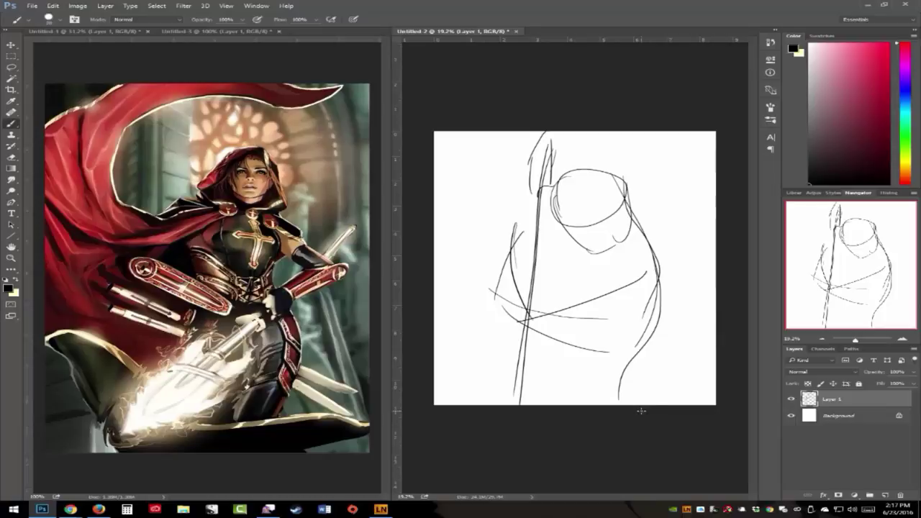
pyautogui.hotkey('ctrl', 'alt', 'z')
pyautogui.hotkey('ctrl', 'alt', 'z')
pyautogui.hotkey('ctrl', 'alt', 'z')
pyautogui.hotkey('ctrl', 'alt', 'z')
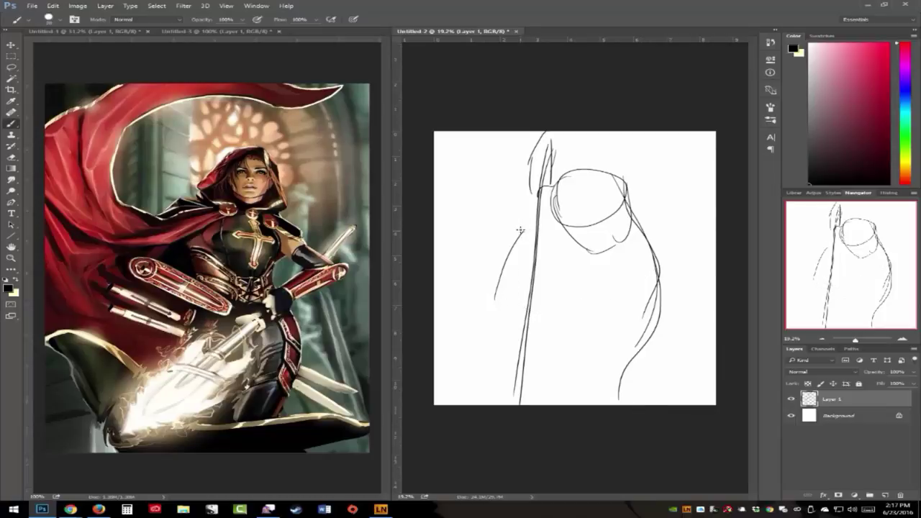
# Sketch the bent arm from the spear around the elbow to the shoulder, and close the spearhead's outline
pyautogui.moveTo(520, 230)
pyautogui.mouseDown()
pyautogui.moveTo(540, 215)
pyautogui.moveTo(503, 258)
pyautogui.moveTo(512, 349)
pyautogui.moveTo(617, 282)
pyautogui.moveTo(633, 256)
pyautogui.mouseUp()
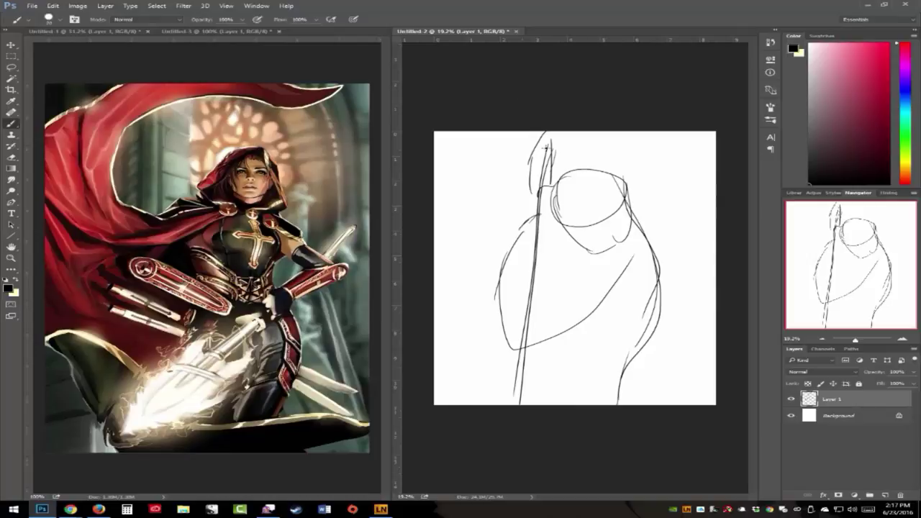
pyautogui.moveTo(550, 132); pyautogui.dragTo(556, 193)
pyautogui.moveTo(586, 319); pyautogui.dragTo(648, 267)
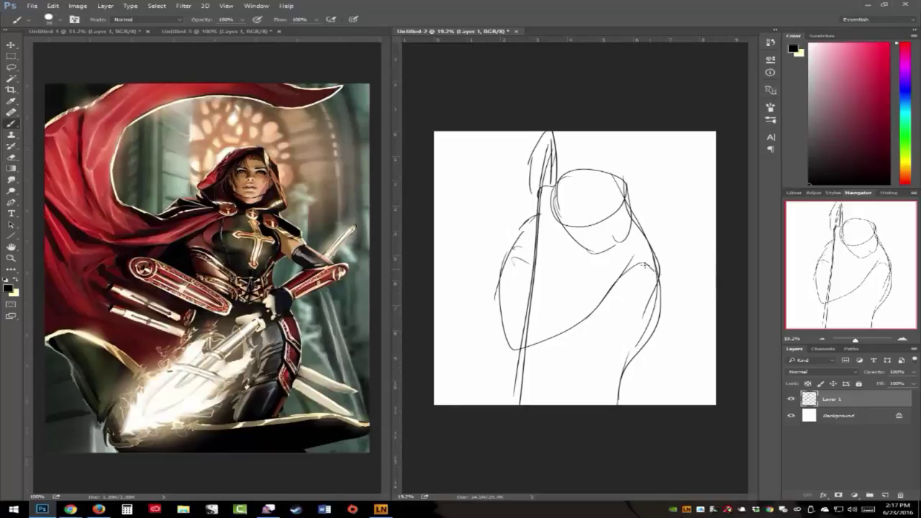
# Sketch the neck lines, a large slanted oval for the torso and the waist lines running down to the page edge
pyautogui.moveTo(574, 333); pyautogui.dragTo(564, 403)
pyautogui.moveTo(608, 255); pyautogui.dragTo(619, 306)
pyautogui.moveTo(616, 241); pyautogui.dragTo(623, 276)
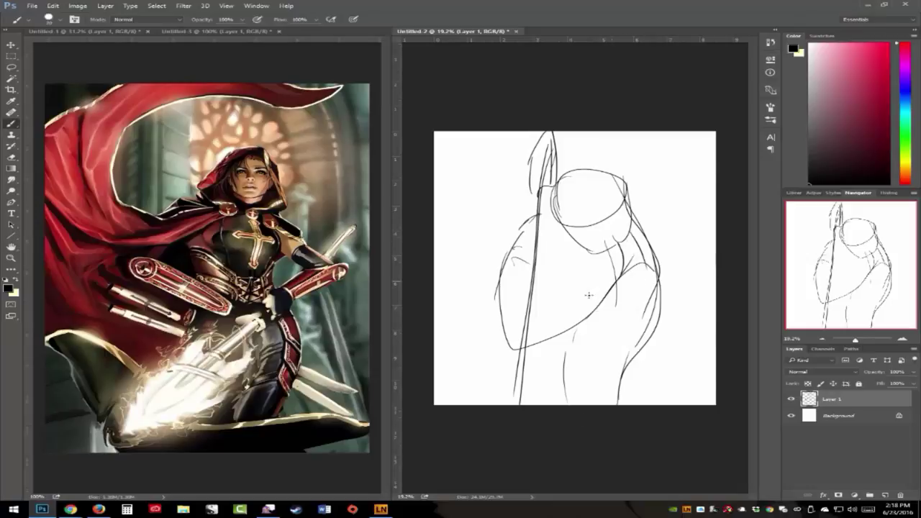
pyautogui.moveTo(613, 282); pyautogui.dragTo(572, 371)
pyautogui.moveTo(665, 299); pyautogui.dragTo(670, 323)
pyautogui.moveTo(571, 363)
pyautogui.mouseDown()
pyautogui.moveTo(667, 293)
pyautogui.moveTo(626, 382)
pyautogui.moveTo(668, 282)
pyautogui.mouseUp()
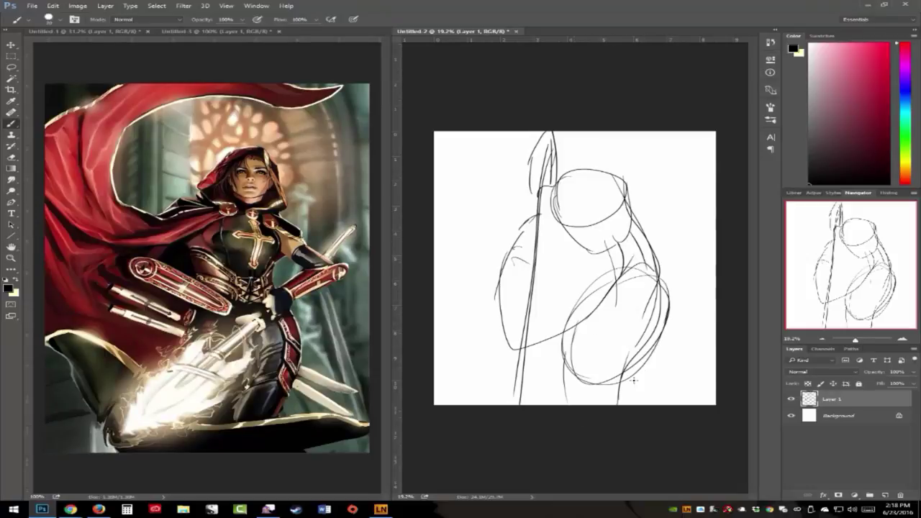
pyautogui.moveTo(642, 363)
pyautogui.mouseDown()
pyautogui.moveTo(633, 404)
pyautogui.moveTo(617, 404)
pyautogui.moveTo(632, 403)
pyautogui.mouseUp()
# Add a second contour to the upper arm and firm up the jaw, chin and shoulder contours
pyautogui.moveTo(642, 290)
pyautogui.mouseDown()
pyautogui.moveTo(577, 331)
pyautogui.moveTo(513, 347)
pyautogui.mouseUp()
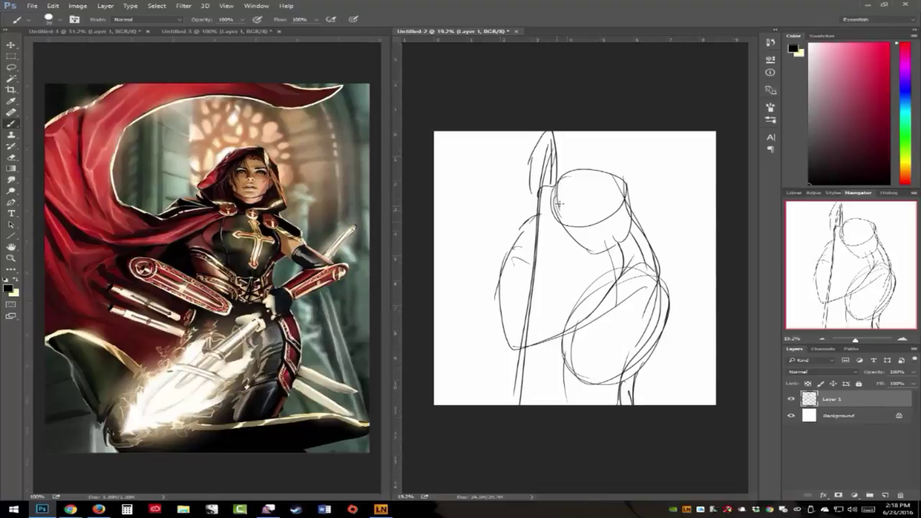
pyautogui.moveTo(556, 195)
pyautogui.mouseDown()
pyautogui.moveTo(579, 243)
pyautogui.moveTo(603, 254)
pyautogui.mouseUp()
pyautogui.moveTo(626, 205)
pyautogui.mouseDown()
pyautogui.moveTo(615, 244)
pyautogui.moveTo(594, 253)
pyautogui.moveTo(585, 246)
pyautogui.mouseUp()
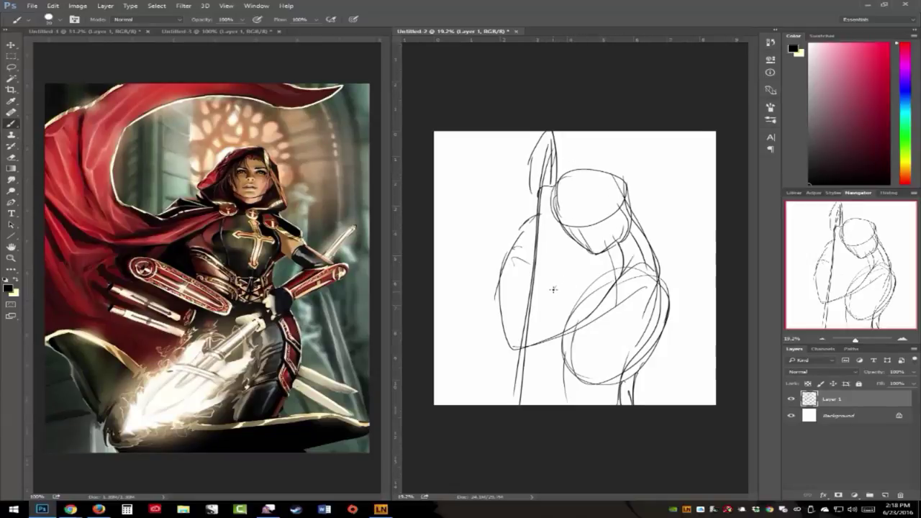
pyautogui.moveTo(555, 288); pyautogui.dragTo(551, 292)
pyautogui.moveTo(649, 253)
pyautogui.mouseDown()
pyautogui.moveTo(670, 282)
pyautogui.moveTo(661, 314)
pyautogui.mouseUp()
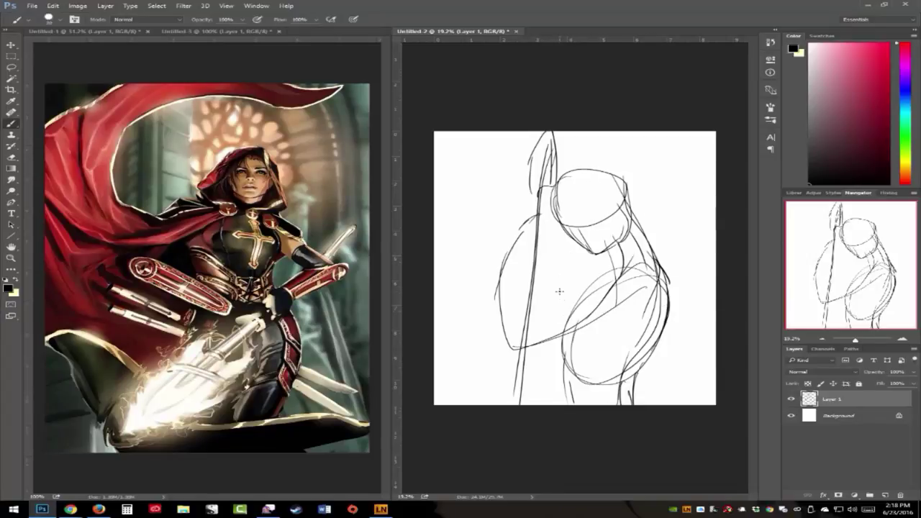
# Sketch a fist in front of the chest with a curved form beneath it, and reinforce the torso and spear shaft lines
pyautogui.moveTo(551, 295)
pyautogui.mouseDown()
pyautogui.moveTo(578, 294)
pyautogui.moveTo(545, 309)
pyautogui.moveTo(567, 311)
pyautogui.moveTo(586, 289)
pyautogui.mouseUp()
pyautogui.moveTo(552, 320)
pyautogui.mouseDown()
pyautogui.moveTo(540, 305)
pyautogui.moveTo(538, 389)
pyautogui.moveTo(547, 397)
pyautogui.moveTo(633, 340)
pyautogui.mouseUp()
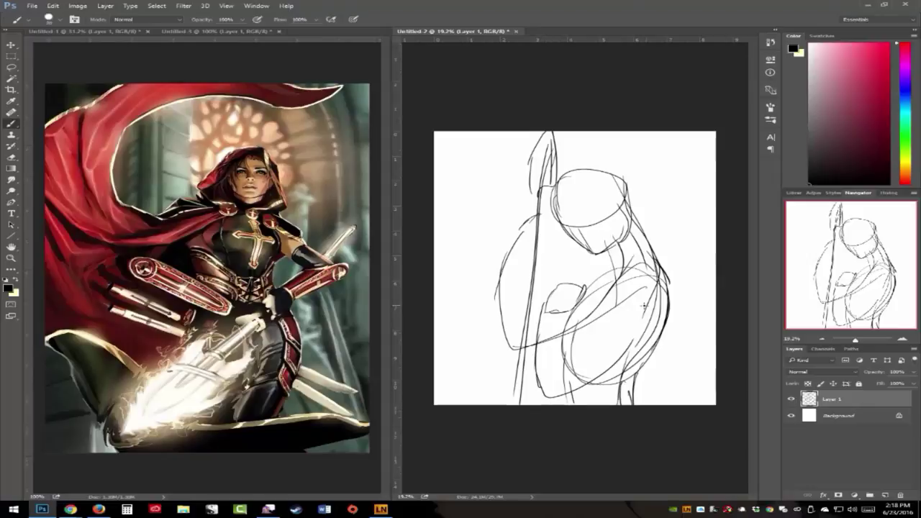
pyautogui.moveTo(649, 289); pyautogui.dragTo(612, 364)
pyautogui.moveTo(570, 325); pyautogui.dragTo(567, 372)
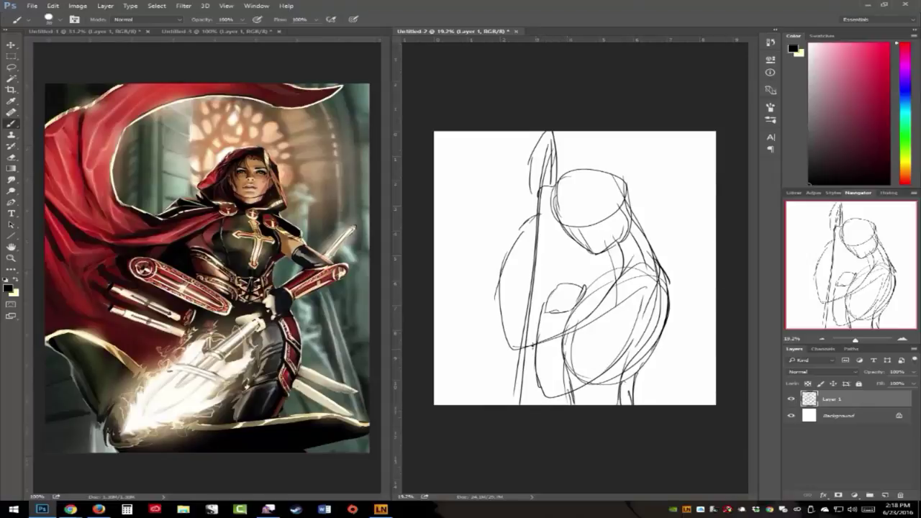
pyautogui.moveTo(538, 206); pyautogui.dragTo(524, 403)
pyautogui.moveTo(545, 184); pyautogui.dragTo(523, 404)
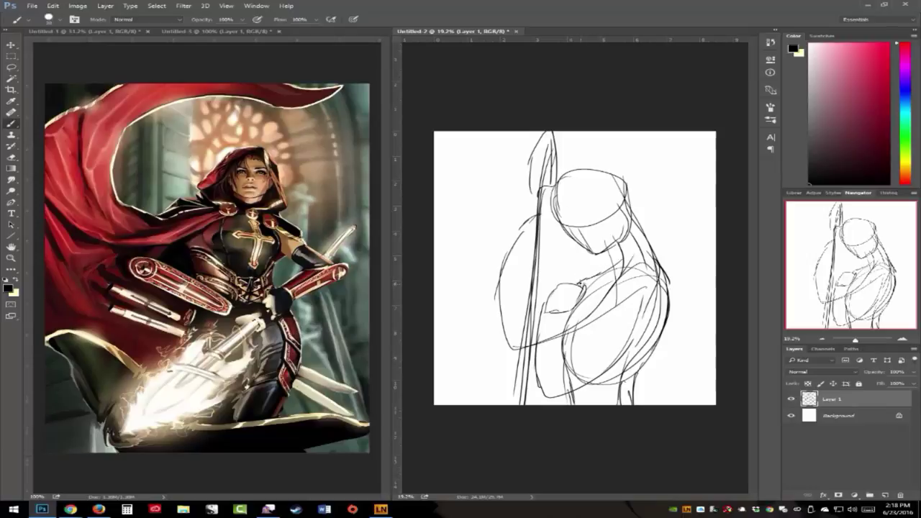
# Draw the fist's fingers and the forearm running up to the shoulder, and darken the front and back torso contours
pyautogui.moveTo(580, 285); pyautogui.dragTo(637, 268)
pyautogui.moveTo(566, 283)
pyautogui.mouseDown()
pyautogui.moveTo(563, 313)
pyautogui.moveTo(553, 314)
pyautogui.mouseUp()
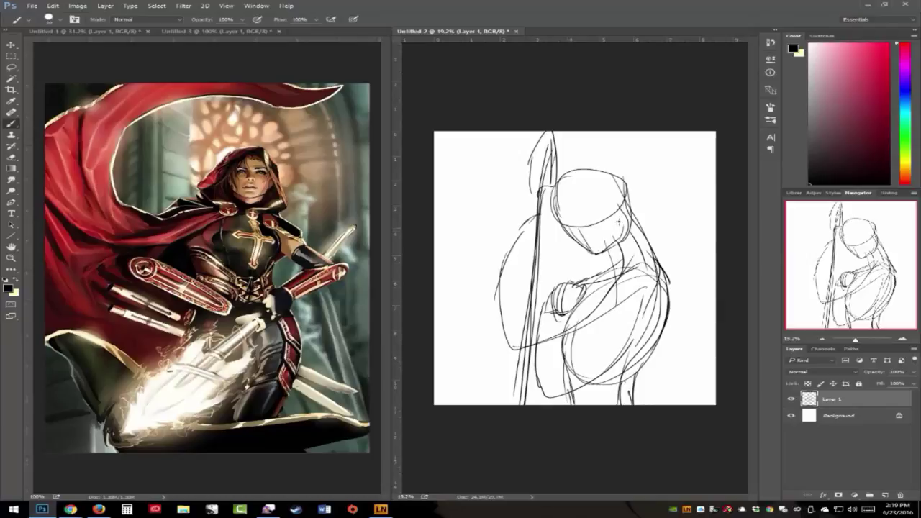
pyautogui.moveTo(637, 267); pyautogui.dragTo(659, 251)
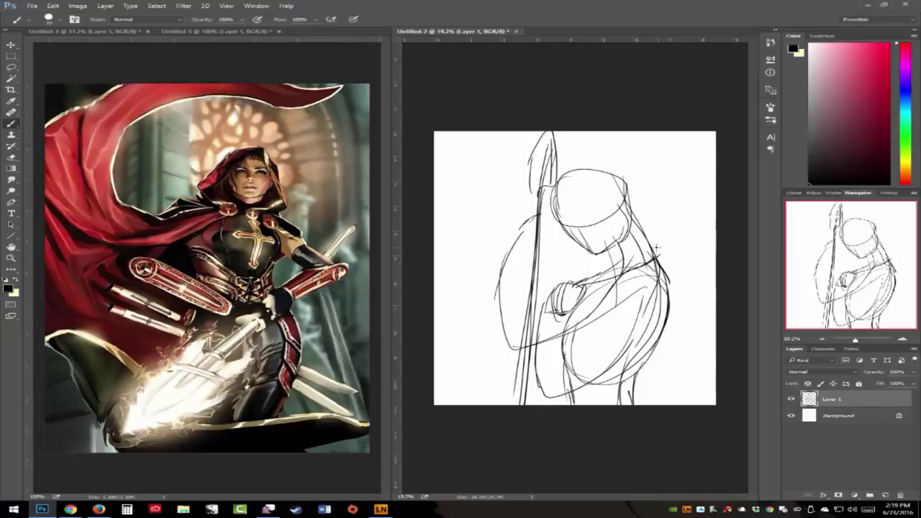
pyautogui.moveTo(599, 274); pyautogui.dragTo(643, 251)
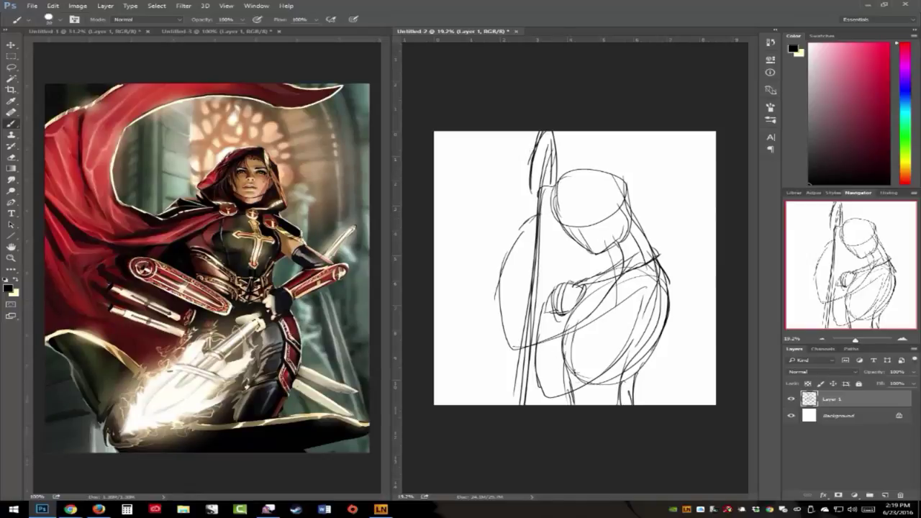
pyautogui.moveTo(585, 294)
pyautogui.mouseDown()
pyautogui.moveTo(556, 324)
pyautogui.moveTo(560, 346)
pyautogui.moveTo(571, 351)
pyautogui.mouseUp()
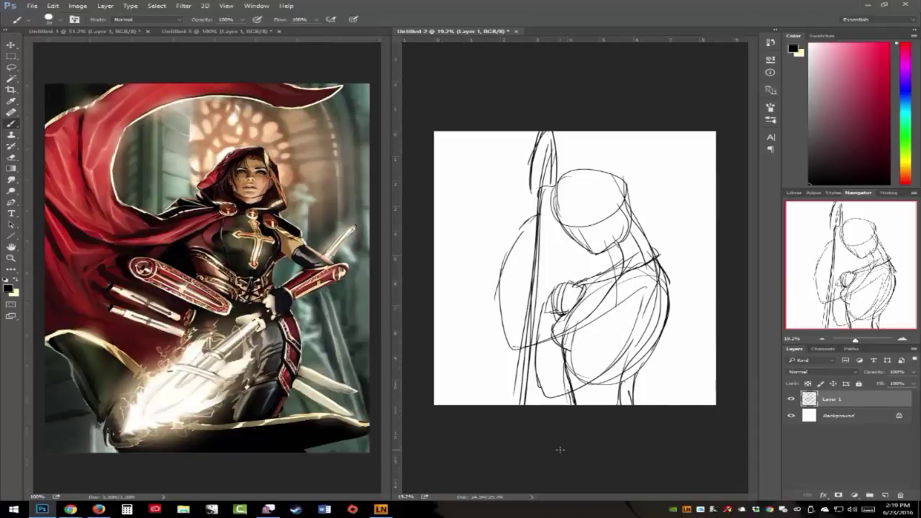
pyautogui.moveTo(643, 375)
pyautogui.mouseDown()
pyautogui.moveTo(645, 392)
pyautogui.moveTo(646, 356)
pyautogui.moveTo(662, 338)
pyautogui.moveTo(669, 301)
pyautogui.mouseUp()
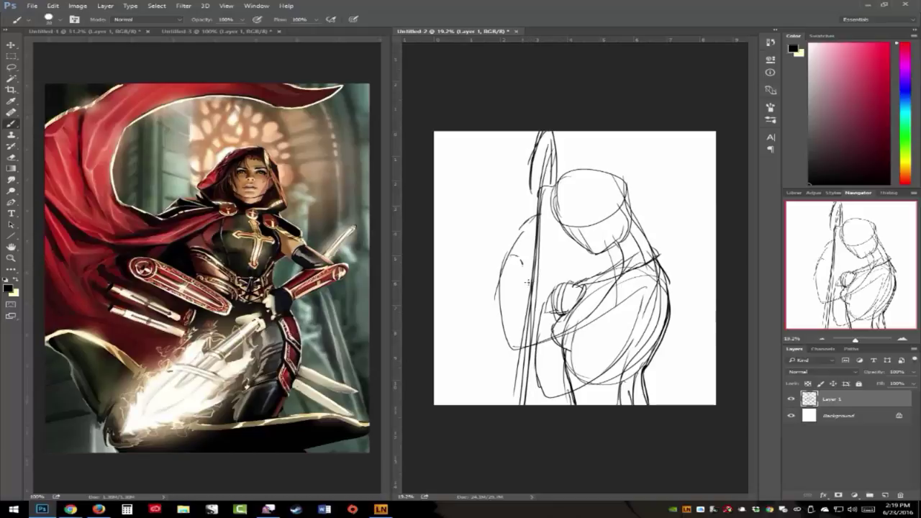
# Darken the spear-holding arm's contours from raised forearm to shoulder, and add dark detail strokes at the fist
pyautogui.moveTo(528, 282); pyautogui.dragTo(535, 311)
pyautogui.moveTo(519, 263); pyautogui.dragTo(536, 321)
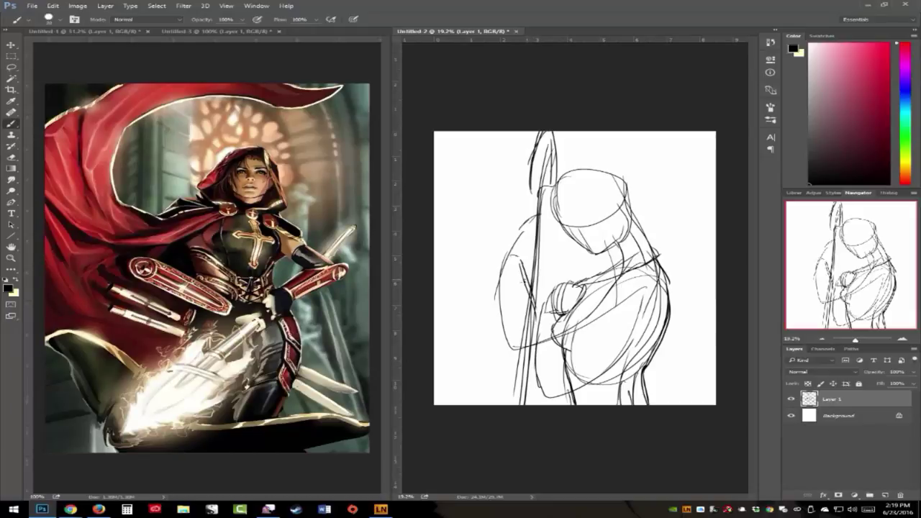
pyautogui.moveTo(521, 279)
pyautogui.mouseDown()
pyautogui.moveTo(538, 330)
pyautogui.moveTo(596, 296)
pyautogui.mouseUp()
pyautogui.moveTo(542, 327)
pyautogui.mouseDown()
pyautogui.moveTo(620, 279)
pyautogui.moveTo(646, 283)
pyautogui.mouseUp()
pyautogui.moveTo(515, 347)
pyautogui.mouseDown()
pyautogui.moveTo(571, 343)
pyautogui.moveTo(651, 297)
pyautogui.mouseUp()
pyautogui.moveTo(503, 316)
pyautogui.mouseDown()
pyautogui.moveTo(550, 351)
pyautogui.moveTo(631, 323)
pyautogui.mouseUp()
pyautogui.moveTo(545, 324)
pyautogui.mouseDown()
pyautogui.moveTo(651, 272)
pyautogui.moveTo(667, 285)
pyautogui.moveTo(663, 313)
pyautogui.mouseUp()
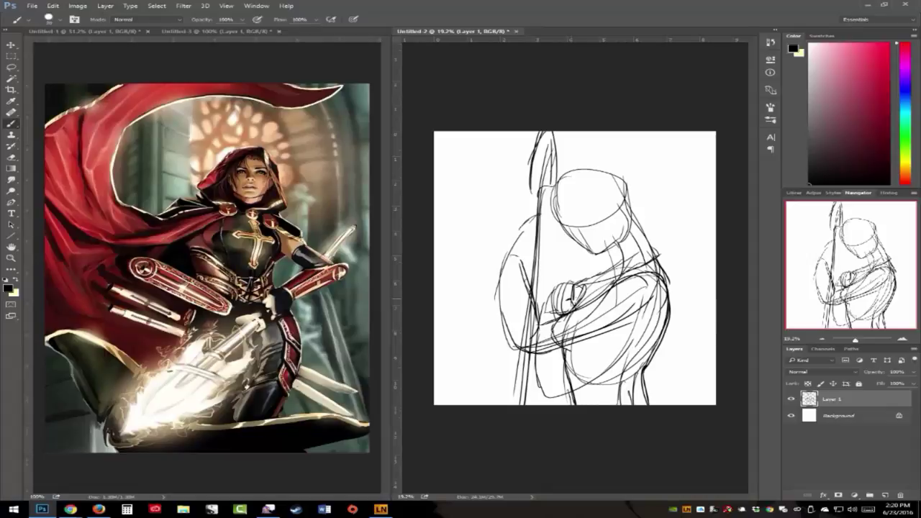
pyautogui.moveTo(583, 298)
pyautogui.mouseDown()
pyautogui.moveTo(574, 319)
pyautogui.moveTo(558, 312)
pyautogui.moveTo(576, 313)
pyautogui.mouseUp()
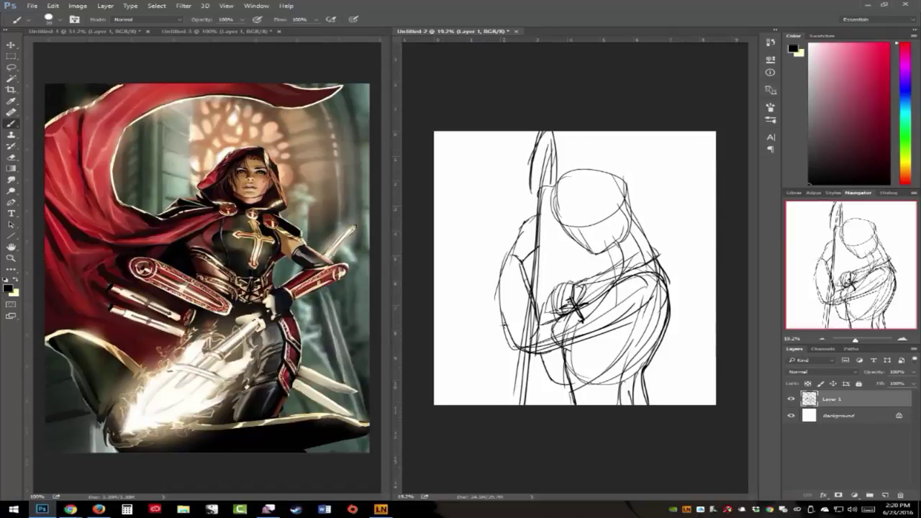
pyautogui.moveTo(521, 226)
pyautogui.mouseDown()
pyautogui.moveTo(505, 305)
pyautogui.moveTo(519, 360)
pyautogui.mouseUp()
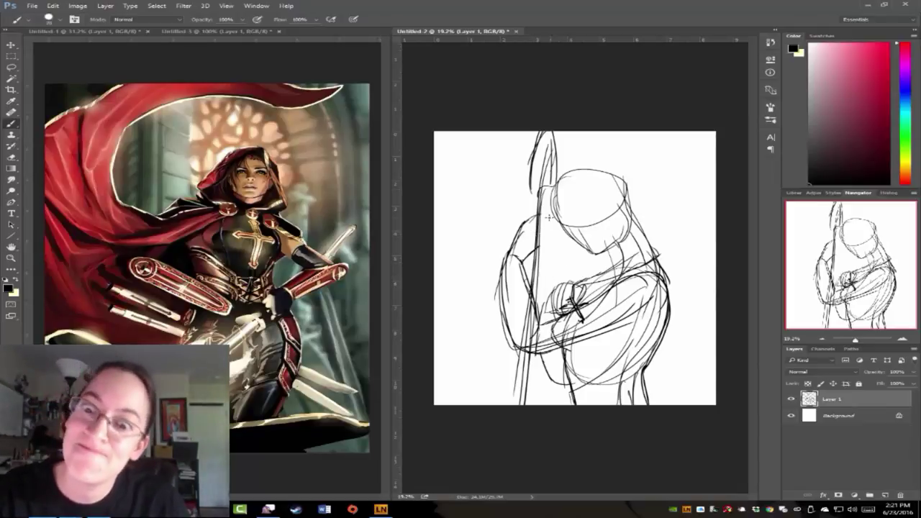
# Try sketching the hand gripping the spear shaft, undoing the early strokes and redrawing the fingers and wrist
pyautogui.moveTo(545, 229)
pyautogui.mouseDown()
pyautogui.moveTo(544, 213)
pyautogui.moveTo(545, 243)
pyautogui.moveTo(541, 229)
pyautogui.mouseUp()
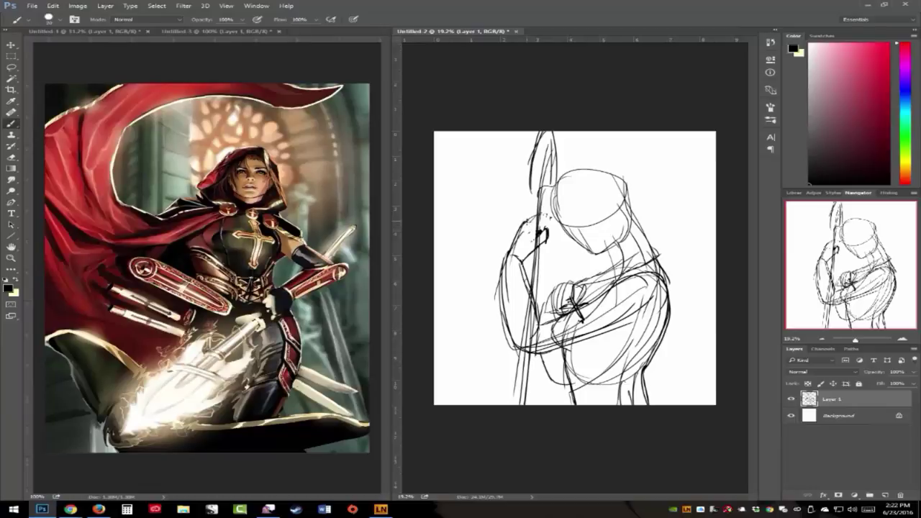
pyautogui.moveTo(534, 217)
pyautogui.mouseDown()
pyautogui.moveTo(550, 233)
pyautogui.moveTo(537, 236)
pyautogui.mouseUp()
pyautogui.hotkey('ctrl', 'alt', 'z')
pyautogui.hotkey('ctrl', 'alt', 'z')
pyautogui.hotkey('ctrl', 'alt', 'z')
pyautogui.hotkey('ctrl', 'alt', 'z')
pyautogui.hotkey('ctrl', 'alt', 'z')
pyautogui.hotkey('ctrl', 'alt', 'z')
pyautogui.moveTo(523, 229)
pyautogui.mouseDown()
pyautogui.moveTo(552, 237)
pyautogui.moveTo(545, 256)
pyautogui.mouseUp()
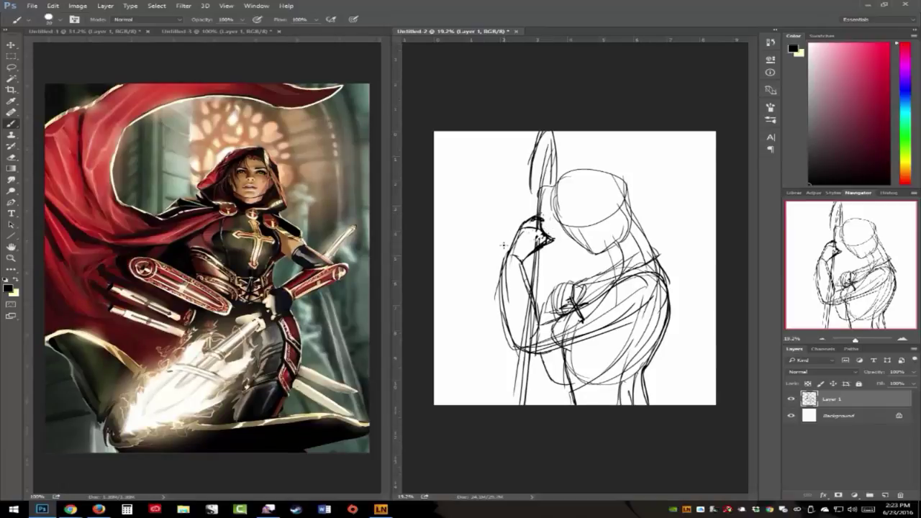
# Lasso the hand and wrist on the spear shaft, clear the selected area and switch back to the Brush tool
pyautogui.press('l')
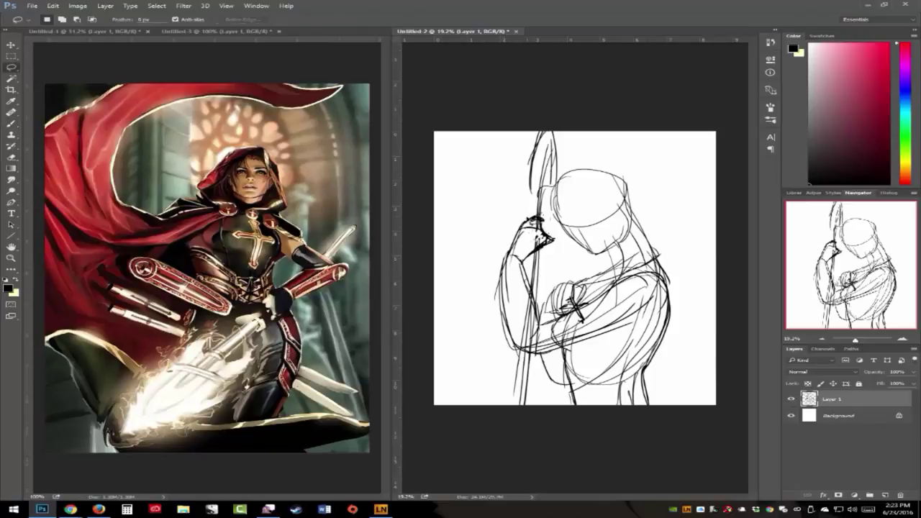
pyautogui.moveTo(538, 215)
pyautogui.mouseDown()
pyautogui.moveTo(507, 247)
pyautogui.moveTo(515, 264)
pyautogui.moveTo(536, 265)
pyautogui.moveTo(561, 248)
pyautogui.moveTo(547, 214)
pyautogui.mouseUp()
pyautogui.click(52, 5)
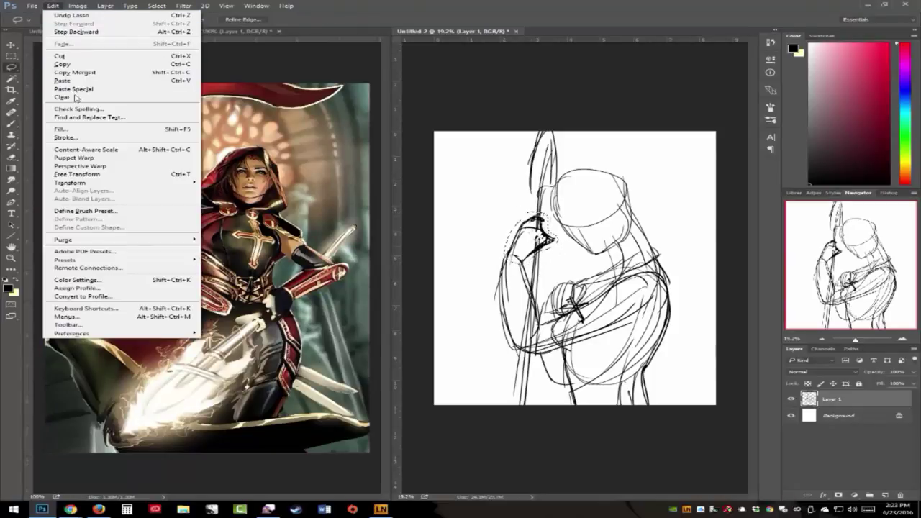
pyautogui.click(57, 99)
pyautogui.press('b')
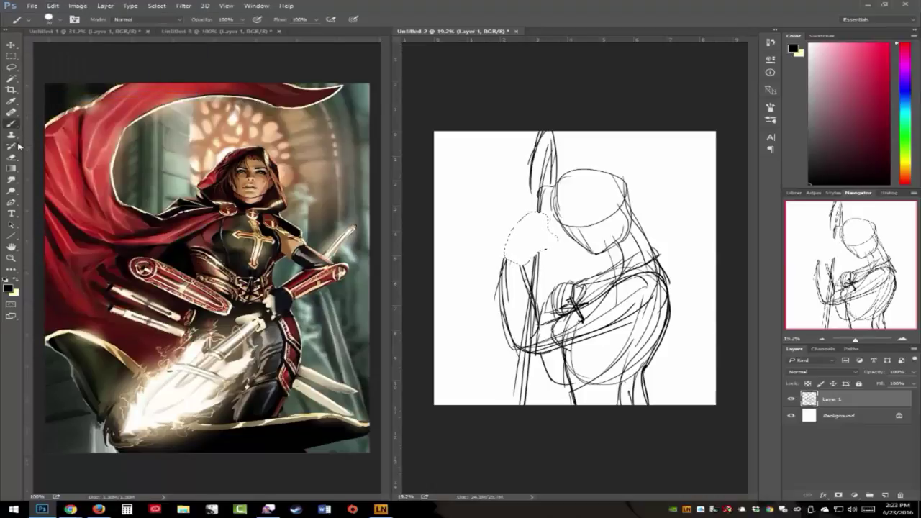
# Clear the selection, adjust the brush and eraser tips, and erase the raised forearm's outer contour
pyautogui.click(156, 6)
pyautogui.click(167, 23)
pyautogui.click(57, 21)
pyautogui.click(77, 46)
pyautogui.click(61, 22)
pyautogui.press('e')
pyautogui.click(57, 20)
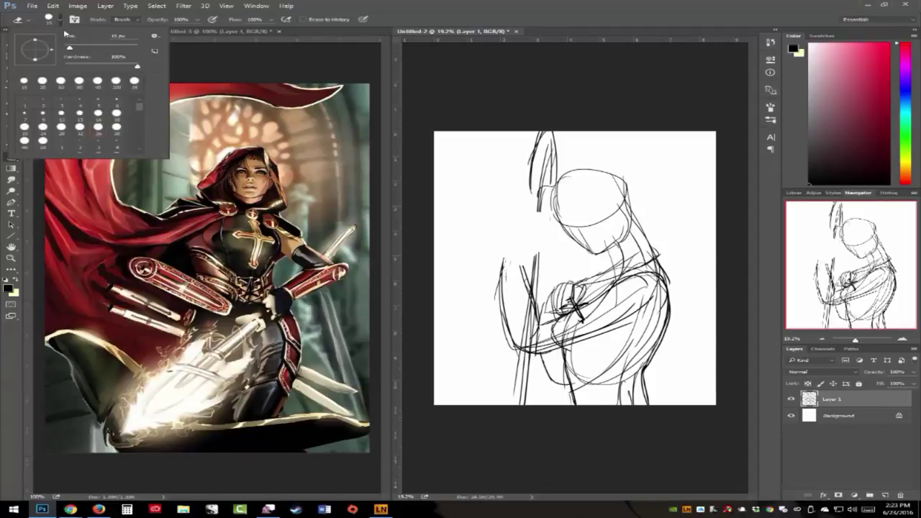
pyautogui.press('Escape')
pyautogui.click(11, 123)
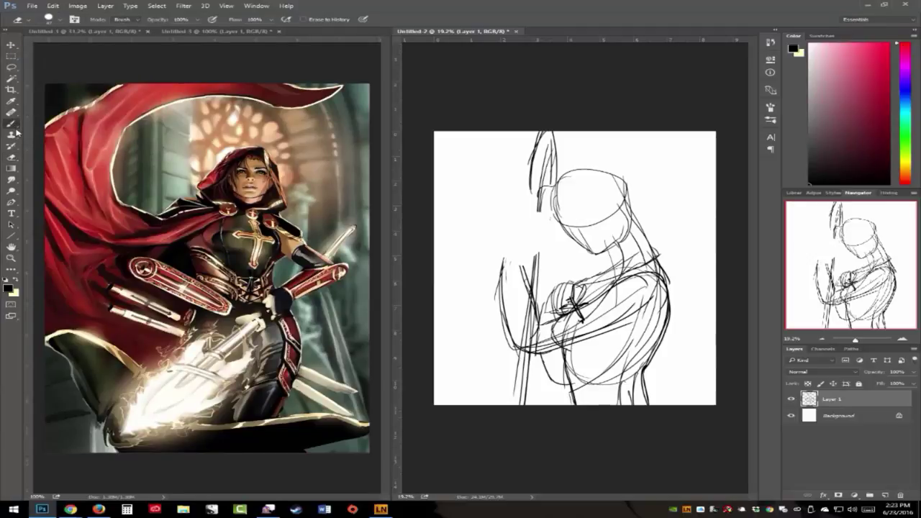
pyautogui.moveTo(502, 252); pyautogui.dragTo(503, 323)
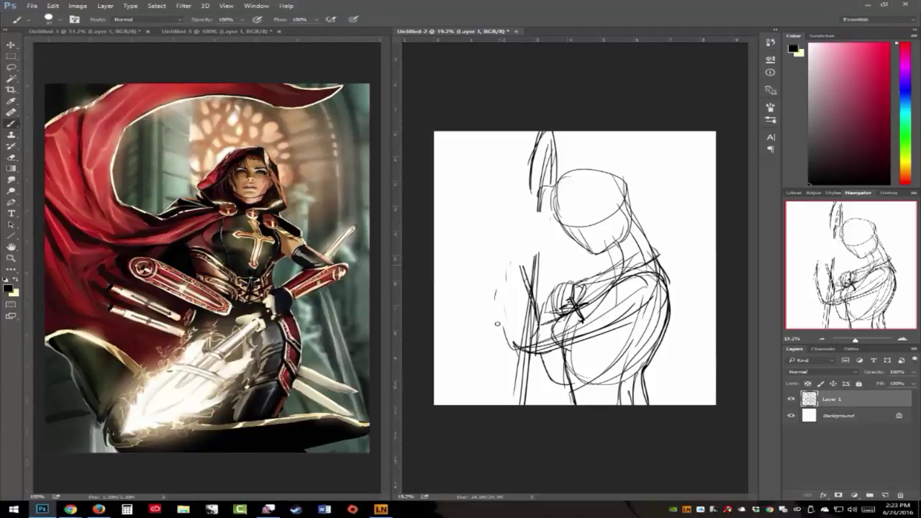
# Redraw the raised forearm slimmer, with darker outer and inner contours from wrist to elbow
pyautogui.moveTo(512, 259)
pyautogui.mouseDown()
pyautogui.moveTo(498, 295)
pyautogui.moveTo(509, 287)
pyautogui.mouseUp()
pyautogui.moveTo(506, 329); pyautogui.dragTo(518, 348)
pyautogui.moveTo(519, 261)
pyautogui.mouseDown()
pyautogui.moveTo(525, 295)
pyautogui.moveTo(516, 277)
pyautogui.moveTo(507, 344)
pyautogui.moveTo(515, 308)
pyautogui.moveTo(512, 338)
pyautogui.moveTo(525, 356)
pyautogui.mouseUp()
pyautogui.moveTo(543, 266)
pyautogui.mouseDown()
pyautogui.moveTo(536, 326)
pyautogui.moveTo(508, 317)
pyautogui.mouseUp()
pyautogui.moveTo(515, 278)
pyautogui.mouseDown()
pyautogui.moveTo(513, 350)
pyautogui.moveTo(537, 352)
pyautogui.mouseUp()
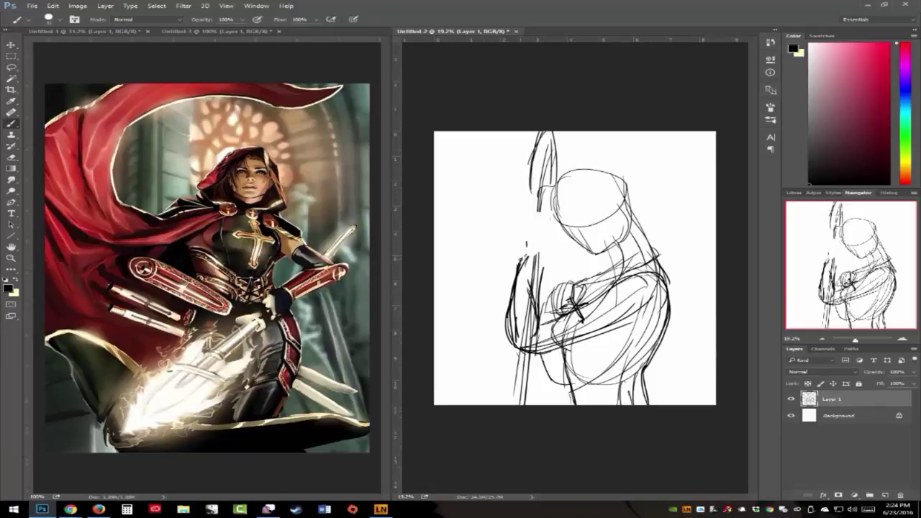
# Sketch the hand gripping the spear shaft above the forearm and remove the stray strokes outside the elbow
pyautogui.moveTo(525, 260)
pyautogui.mouseDown()
pyautogui.moveTo(523, 240)
pyautogui.moveTo(540, 221)
pyautogui.moveTo(550, 238)
pyautogui.moveTo(521, 238)
pyautogui.moveTo(537, 213)
pyautogui.moveTo(550, 250)
pyautogui.moveTo(557, 232)
pyautogui.moveTo(539, 267)
pyautogui.moveTo(536, 316)
pyautogui.mouseUp()
pyautogui.moveTo(524, 249); pyautogui.dragTo(512, 344)
pyautogui.hotkey('ctrl', 'alt', 'z')
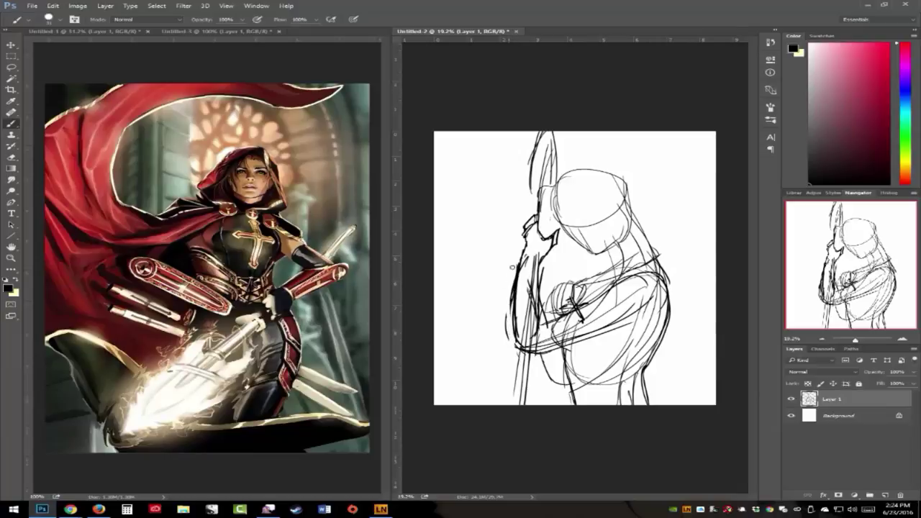
pyautogui.hotkey('ctrl', 'alt', 'z')
pyautogui.hotkey('ctrl', 'alt', 'z')
pyautogui.hotkey('ctrl', 'alt', 'z')
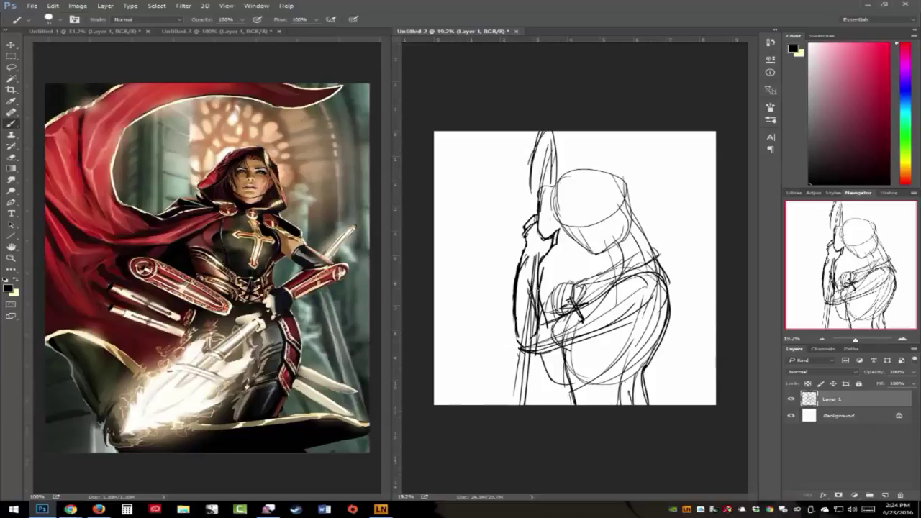
# Darken the raised forearm's inner contour down to the elbow and define the spear shaft just above the gripping hand
pyautogui.moveTo(539, 292); pyautogui.dragTo(556, 338)
pyautogui.hotkey('ctrl', 'alt', 'z')
pyautogui.hotkey('ctrl', 'alt', 'z')
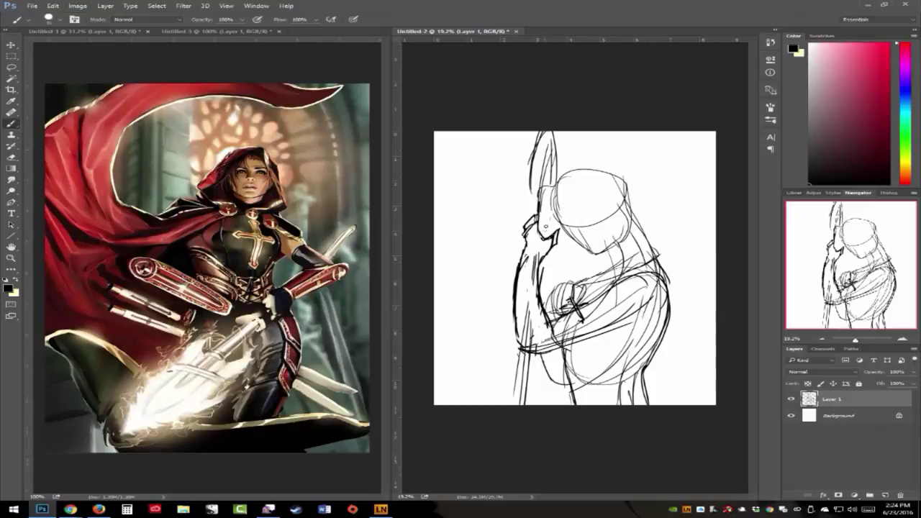
pyautogui.moveTo(545, 239)
pyautogui.mouseDown()
pyautogui.moveTo(550, 207)
pyautogui.moveTo(549, 233)
pyautogui.mouseUp()
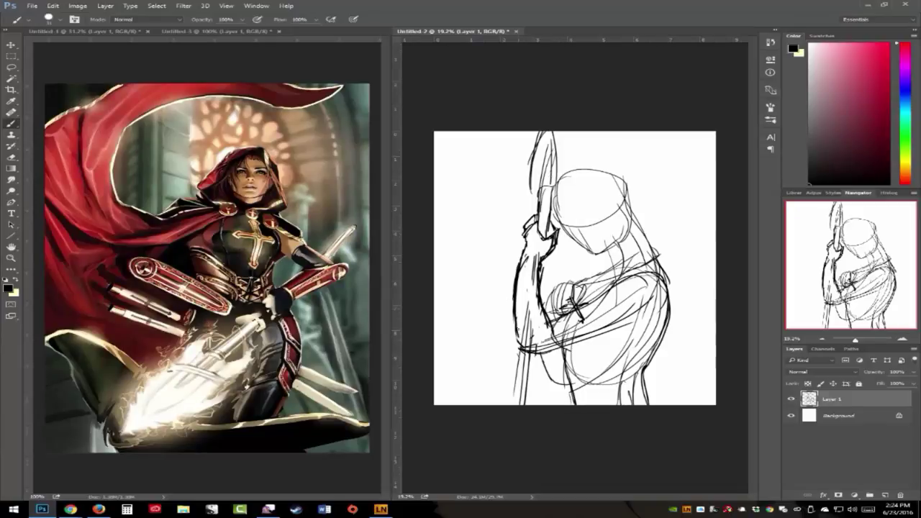
# Darken the contours of the arms crossing the torso and remove the surplus strokes near the inner elbow
pyautogui.moveTo(548, 348); pyautogui.dragTo(624, 321)
pyautogui.moveTo(549, 321); pyautogui.dragTo(620, 288)
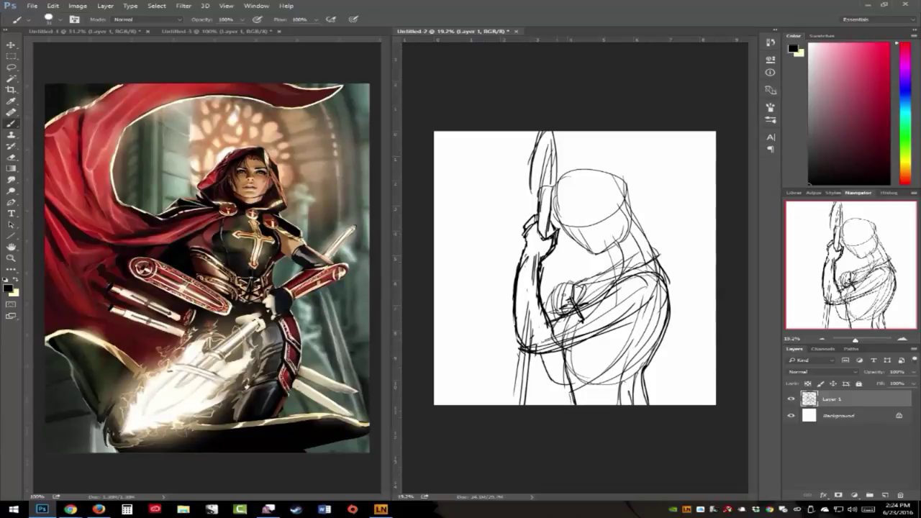
pyautogui.moveTo(541, 330); pyautogui.dragTo(557, 272)
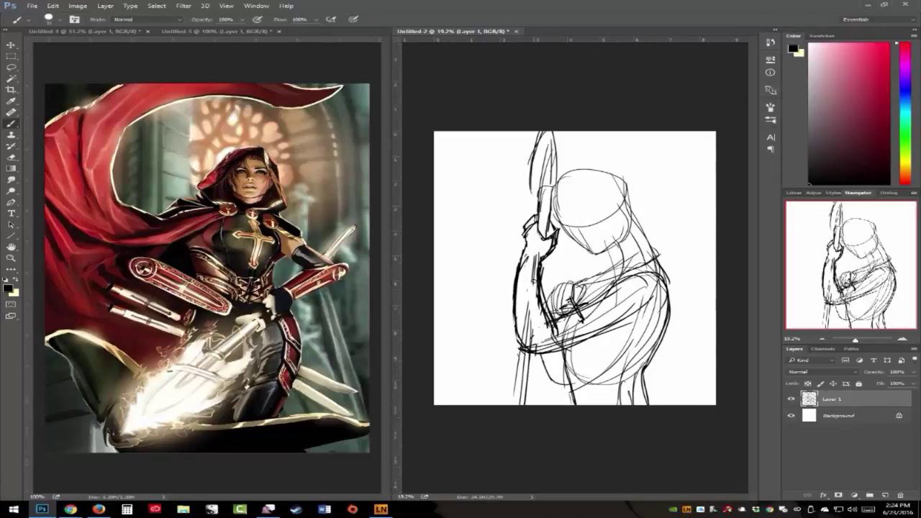
pyautogui.hotkey('ctrl', 'alt', 'z')
pyautogui.hotkey('ctrl', 'alt', 'z')
pyautogui.hotkey('ctrl', 'alt', 'z')
pyautogui.hotkey('ctrl', 'alt', 'z')
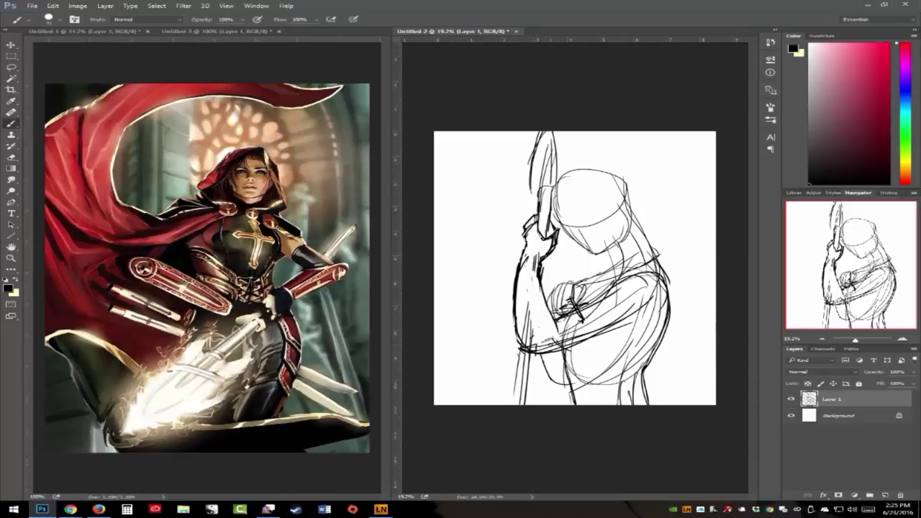
# Firm up the elbow contour and clear the leftover sketch and shaft lines inside the raised forearm
pyautogui.moveTo(516, 322); pyautogui.dragTo(534, 353)
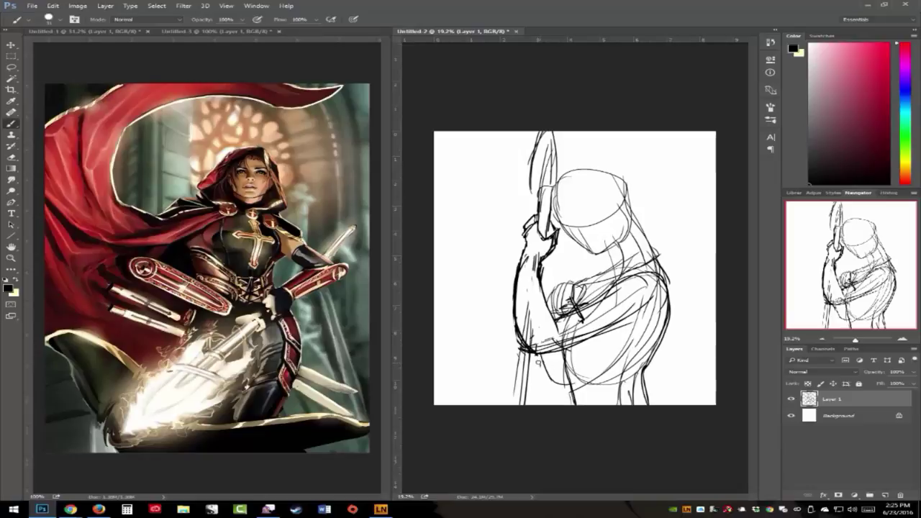
pyautogui.hotkey('ctrl', 'z')
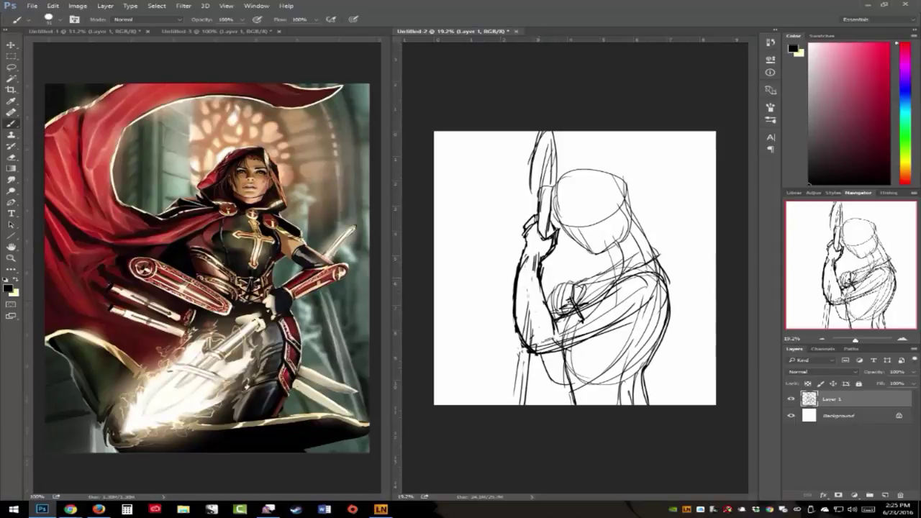
pyautogui.moveTo(530, 318); pyautogui.dragTo(533, 345)
pyautogui.moveTo(531, 252); pyautogui.dragTo(524, 345)
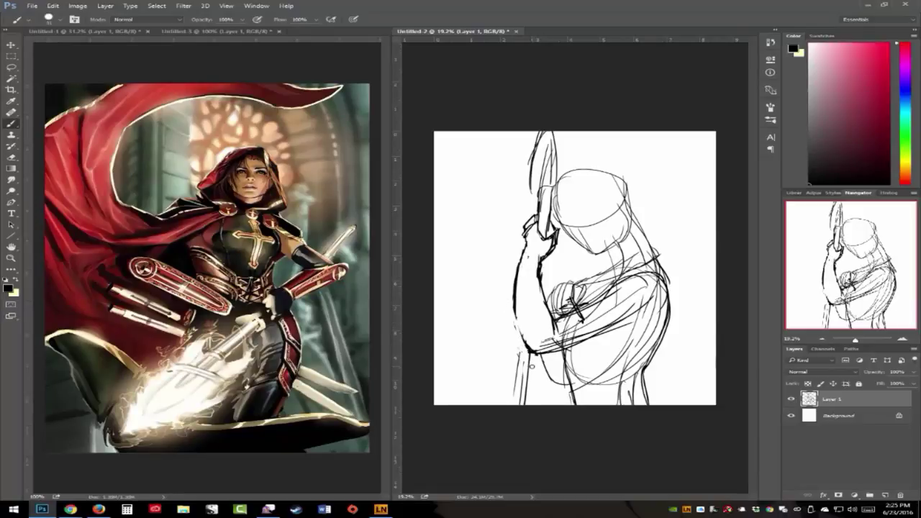
pyautogui.moveTo(514, 308); pyautogui.dragTo(534, 352)
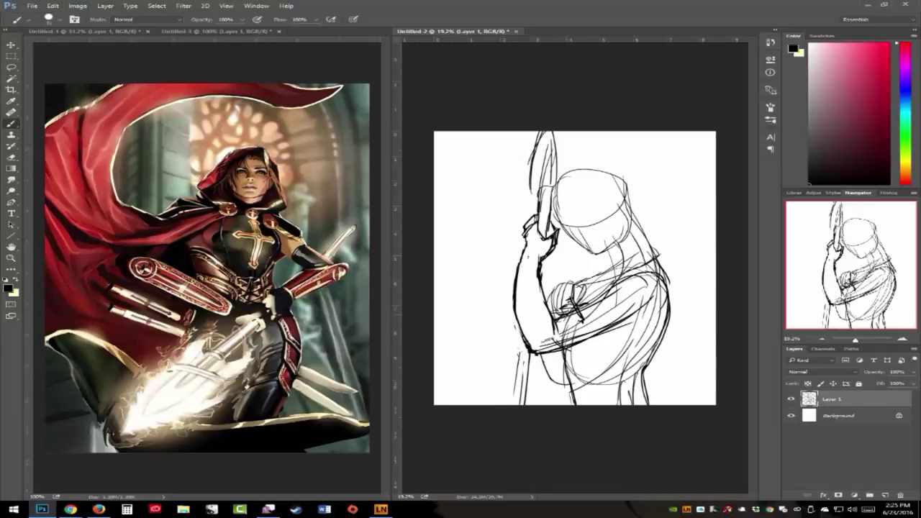
# Define the fist's fingers and knuckles with dark strokes, and darken the crossed arm's upper edge and the chest contour below the elbow
pyautogui.moveTo(616, 286); pyautogui.dragTo(648, 273)
pyautogui.moveTo(548, 302); pyautogui.dragTo(565, 284)
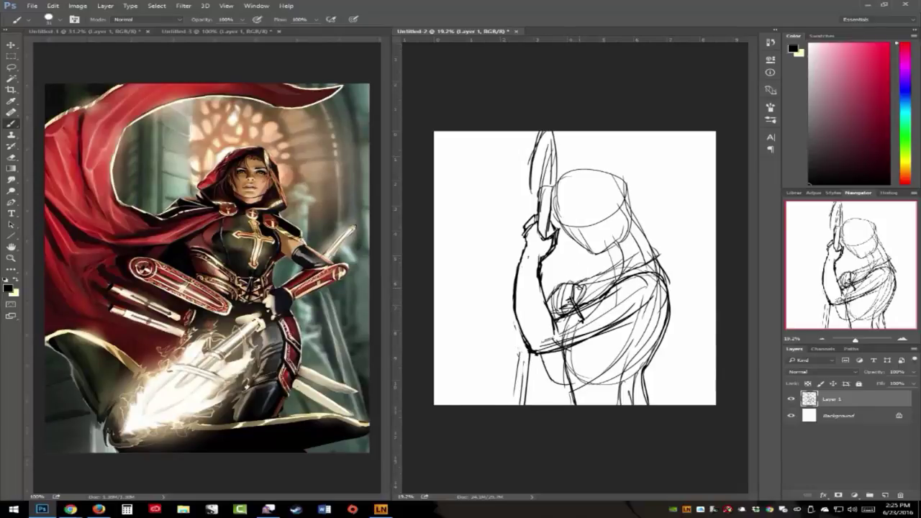
pyautogui.moveTo(581, 291)
pyautogui.mouseDown()
pyautogui.moveTo(577, 302)
pyautogui.moveTo(565, 300)
pyautogui.mouseUp()
pyautogui.moveTo(578, 300)
pyautogui.mouseDown()
pyautogui.moveTo(564, 307)
pyautogui.moveTo(588, 286)
pyautogui.mouseUp()
pyautogui.moveTo(588, 287); pyautogui.dragTo(580, 301)
pyautogui.moveTo(539, 354); pyautogui.dragTo(553, 380)
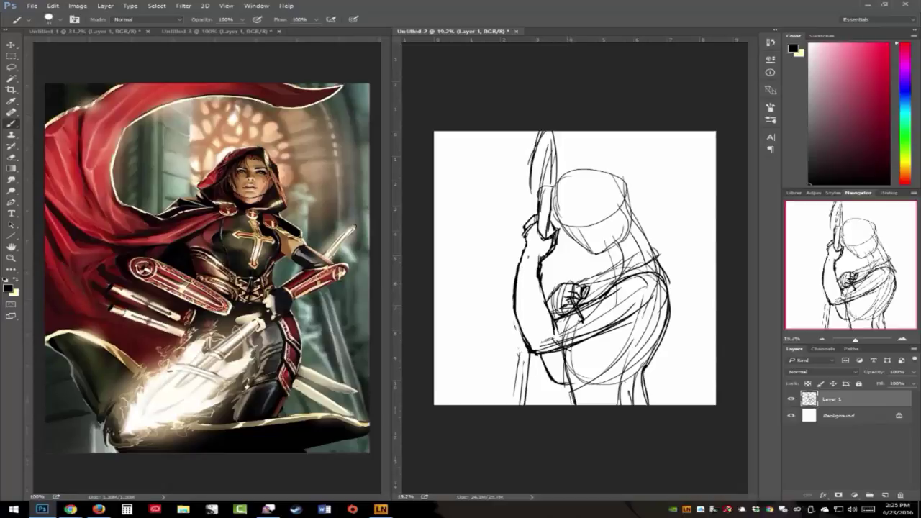
pyautogui.moveTo(569, 282); pyautogui.dragTo(557, 311)
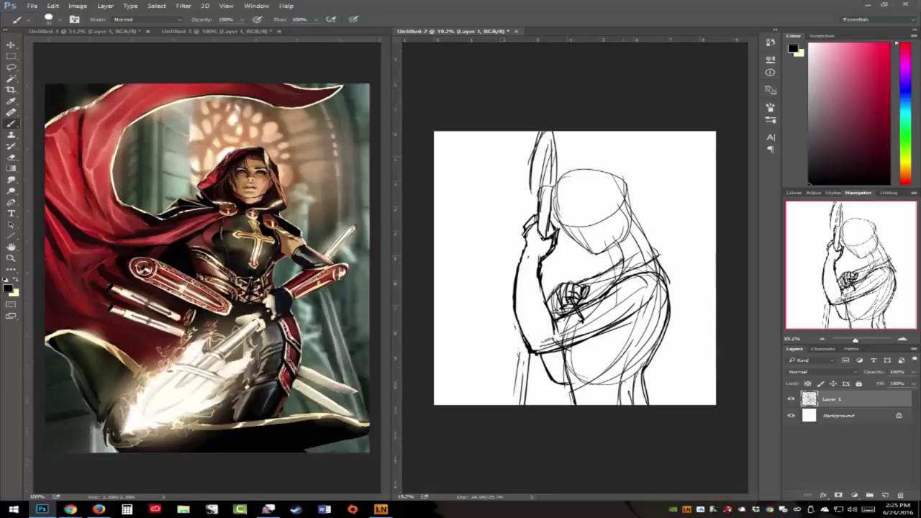
# Darken the jaw and neck lines and the contour of the upper back down to the shoulder
pyautogui.moveTo(614, 251)
pyautogui.mouseDown()
pyautogui.moveTo(623, 269)
pyautogui.moveTo(622, 241)
pyautogui.mouseUp()
pyautogui.moveTo(618, 244)
pyautogui.mouseDown()
pyautogui.moveTo(626, 233)
pyautogui.moveTo(623, 240)
pyautogui.moveTo(649, 243)
pyautogui.moveTo(668, 284)
pyautogui.mouseUp()
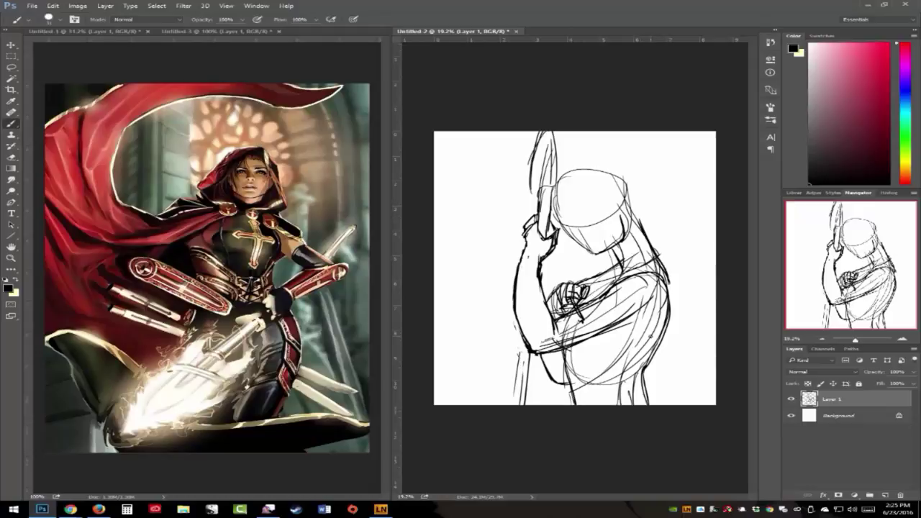
# Lasso the head, shift it slightly down and scale it a little smaller, apply the transformation and deselect
pyautogui.click(11, 67)
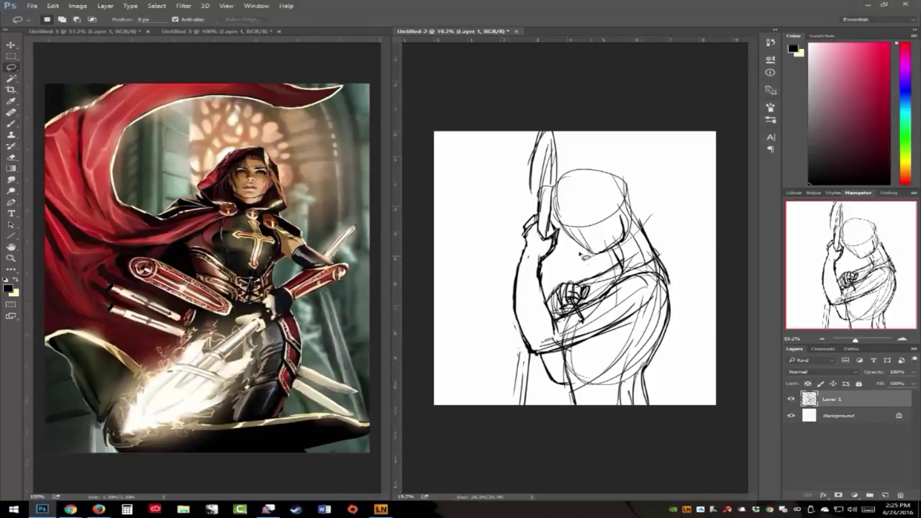
pyautogui.moveTo(560, 172)
pyautogui.mouseDown()
pyautogui.moveTo(649, 216)
pyautogui.moveTo(568, 256)
pyautogui.moveTo(554, 186)
pyautogui.mouseUp()
pyautogui.click(11, 45)
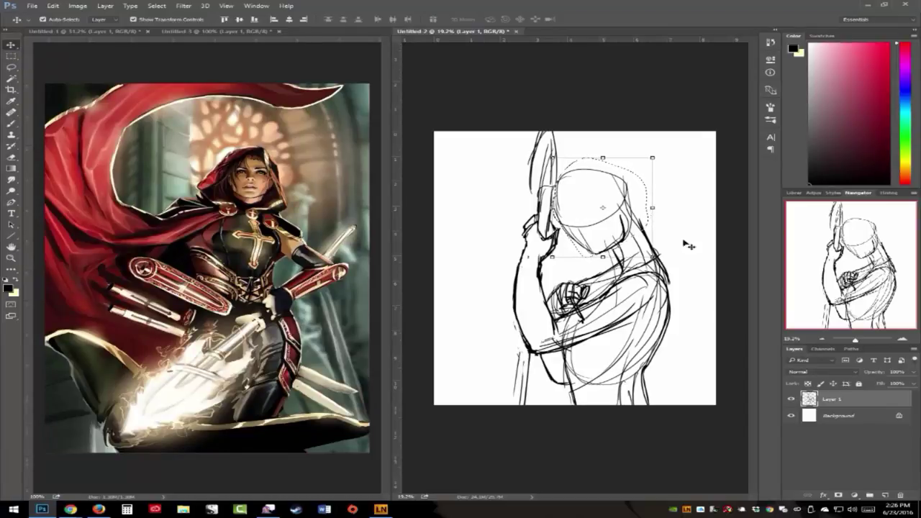
pyautogui.moveTo(617, 234); pyautogui.dragTo(619, 239)
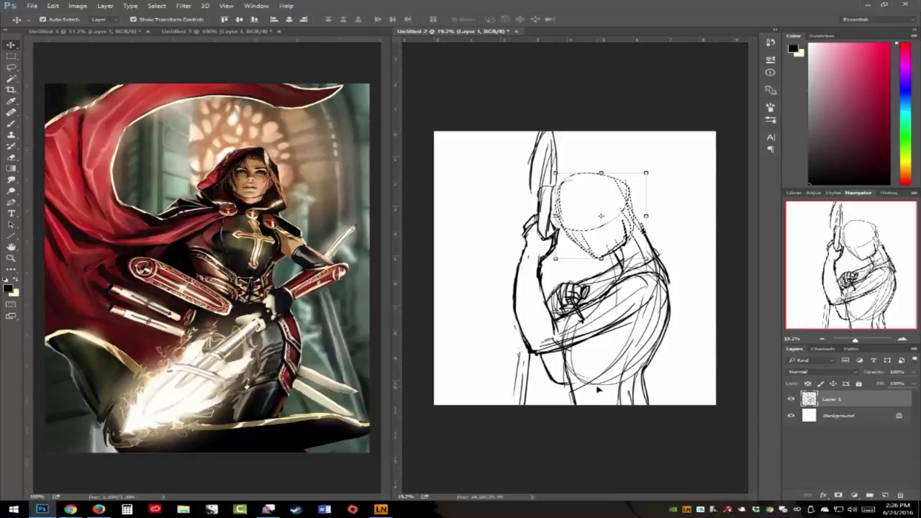
pyautogui.moveTo(556, 173); pyautogui.dragTo(558, 178)
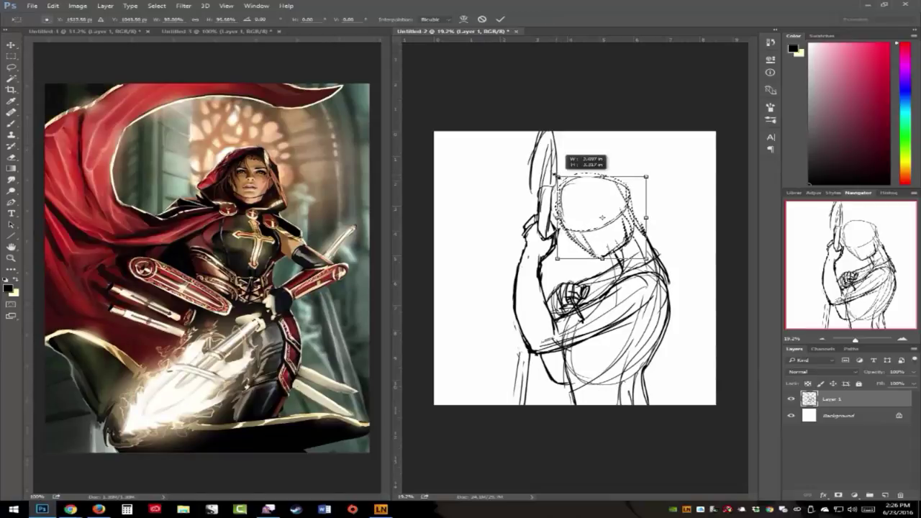
pyautogui.click(11, 57)
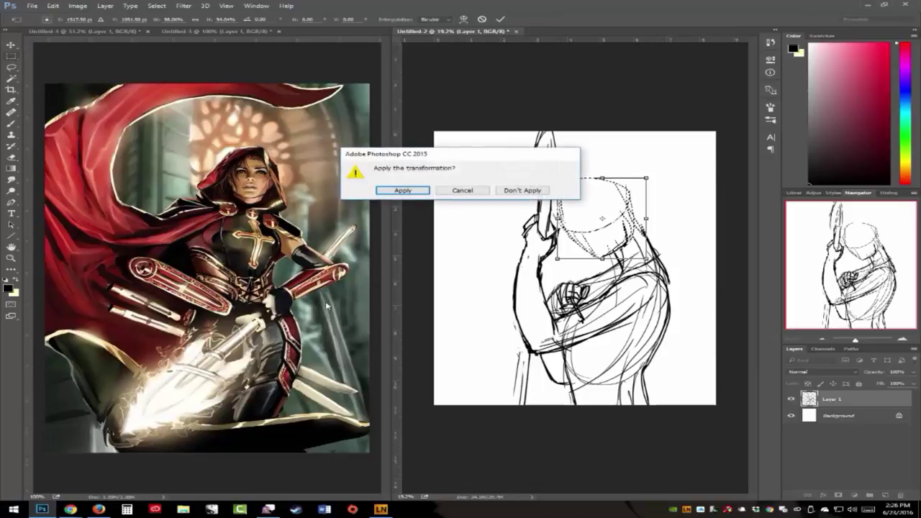
pyautogui.click(402, 189)
pyautogui.click(157, 6)
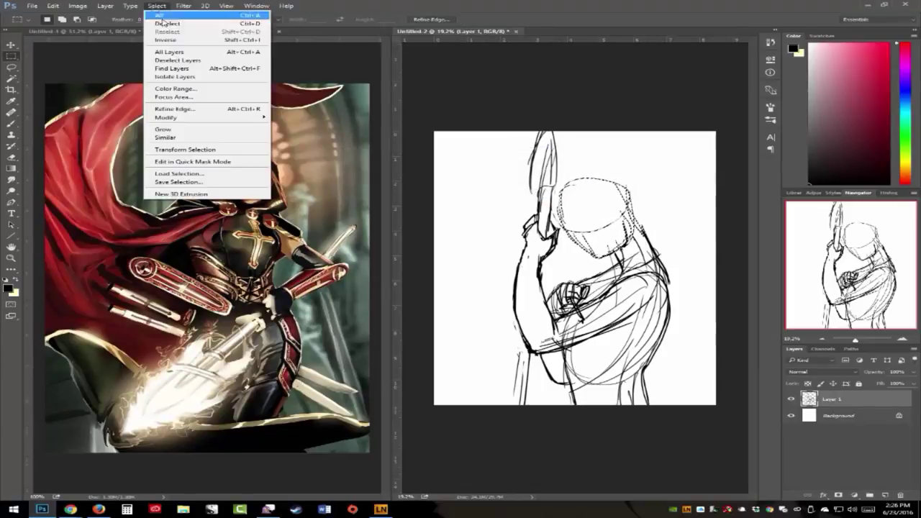
pyautogui.click(167, 22)
# Redraw the skull outline and brow curve with darker brush strokes, and reinforce the torso's front and lower back contours
pyautogui.click(12, 124)
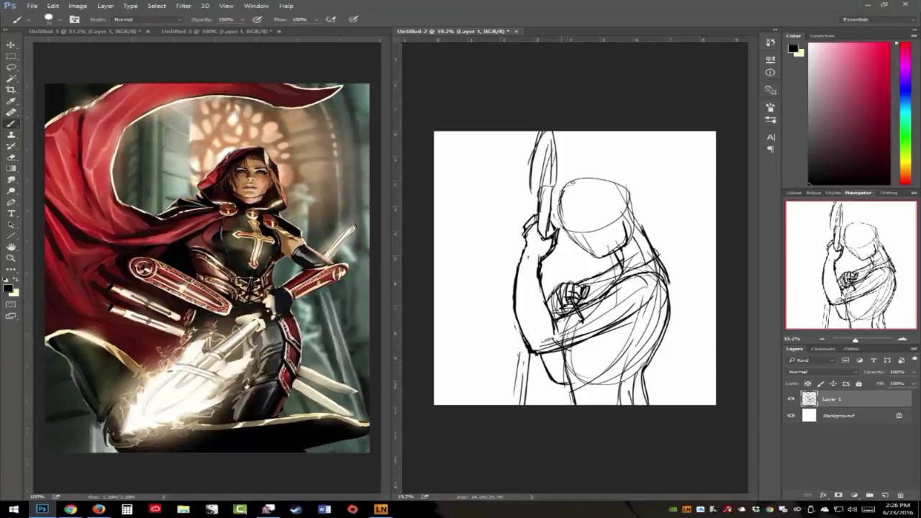
pyautogui.moveTo(562, 194)
pyautogui.mouseDown()
pyautogui.moveTo(600, 178)
pyautogui.moveTo(632, 209)
pyautogui.mouseUp()
pyautogui.moveTo(573, 240); pyautogui.dragTo(622, 219)
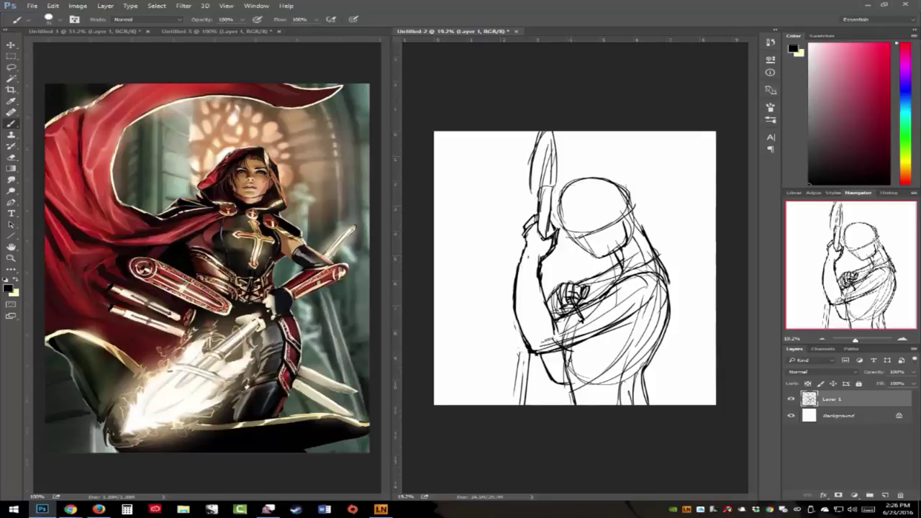
pyautogui.moveTo(567, 353); pyautogui.dragTo(578, 402)
pyautogui.moveTo(653, 357)
pyautogui.mouseDown()
pyautogui.moveTo(647, 390)
pyautogui.moveTo(663, 404)
pyautogui.moveTo(653, 359)
pyautogui.moveTo(668, 334)
pyautogui.mouseUp()
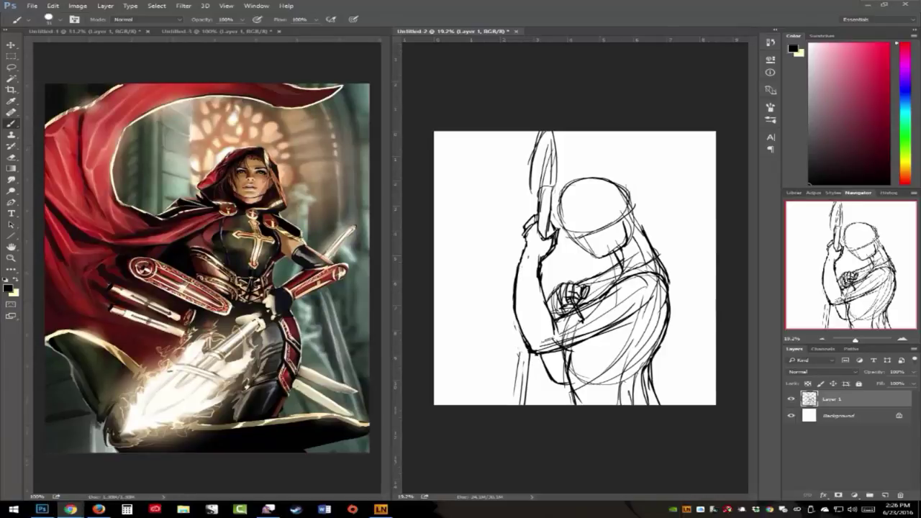
# Switch to Chrome and look through the top audio templates on the Ambient-Mixer home page for a background atmosphere
pyautogui.click(70, 509)
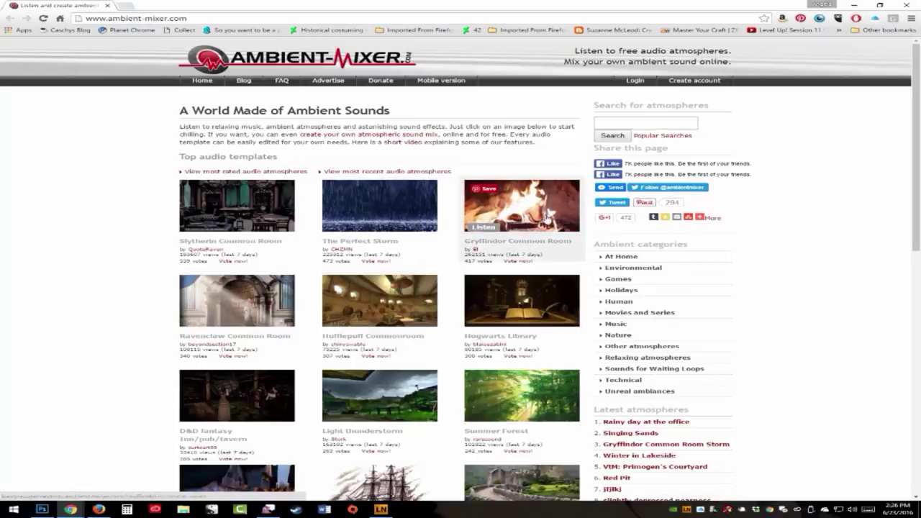
pyautogui.scroll(-3, 554, 306)
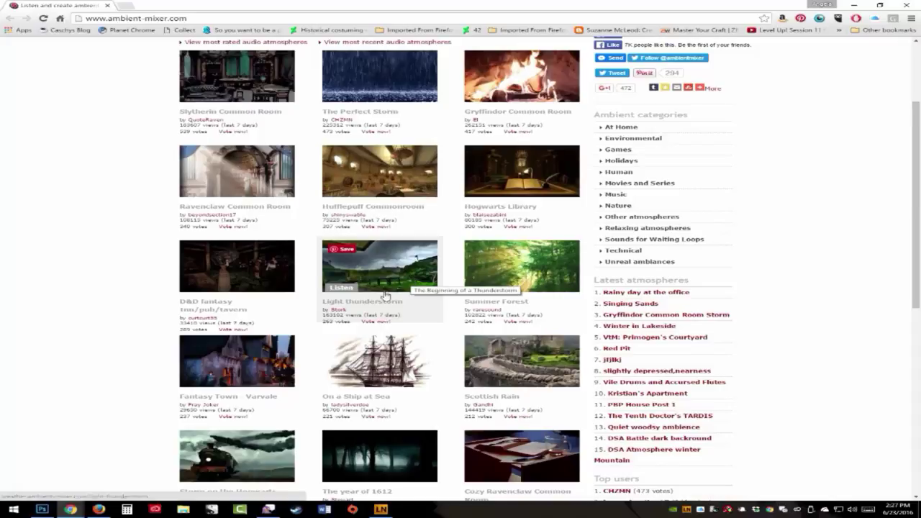
pyautogui.scroll(-2, 385, 295)
pyautogui.scroll(-1, 385, 295)
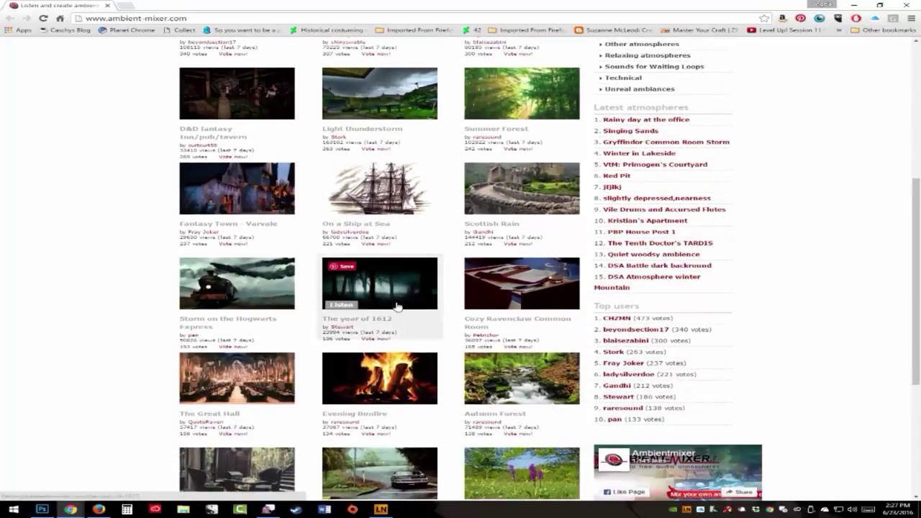
pyautogui.scroll(-2, 406, 345)
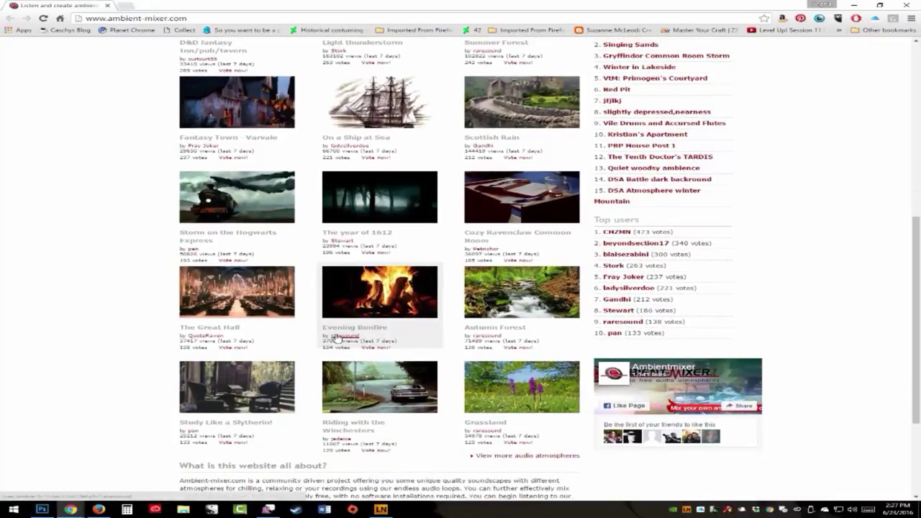
pyautogui.scroll(-1, 345, 340)
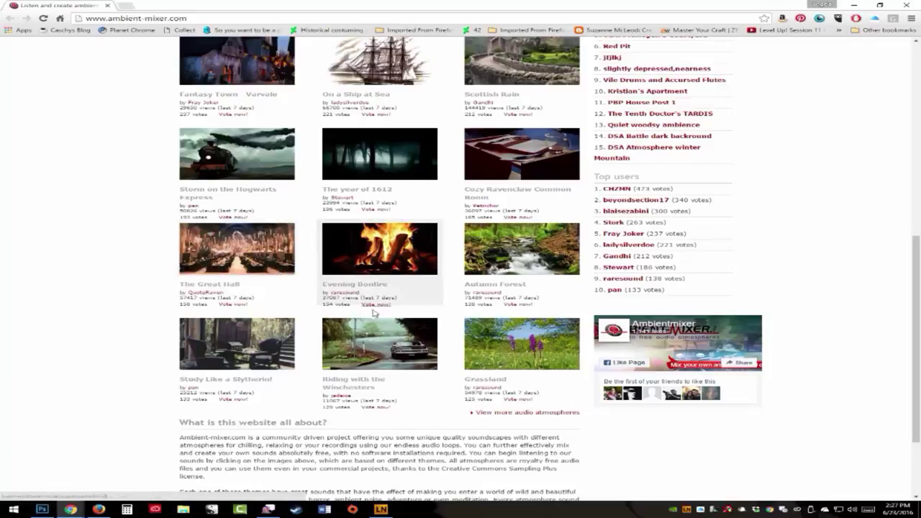
pyautogui.scroll(-2, 397, 321)
pyautogui.scroll(9, 397, 322)
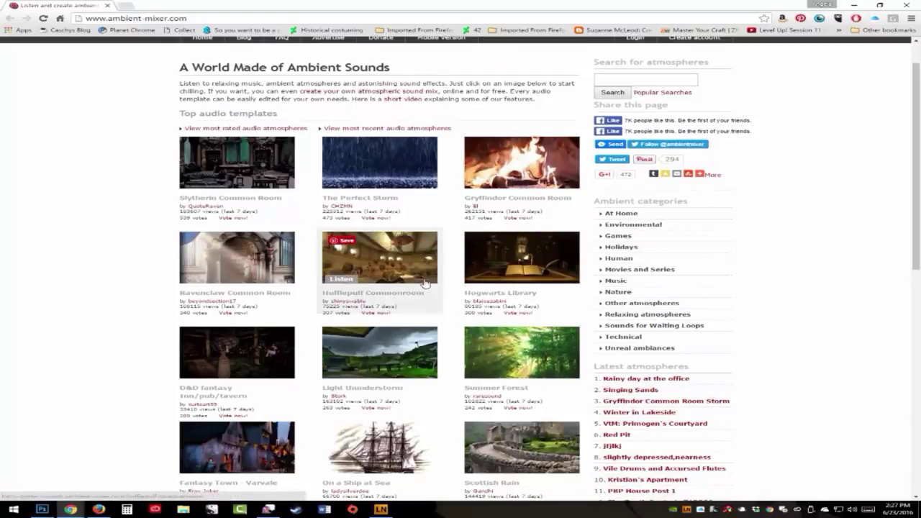
pyautogui.moveTo(347, 282)
pyautogui.moveTo(260, 358)
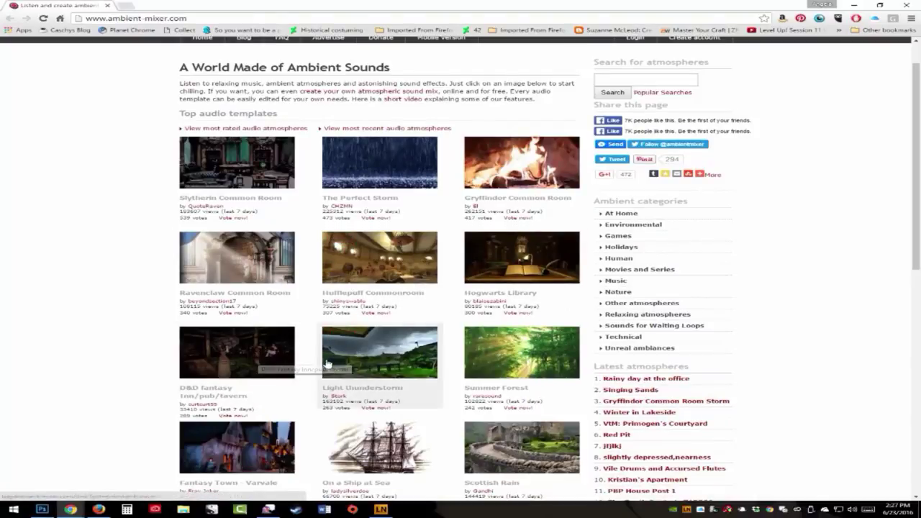
pyautogui.moveTo(372, 365)
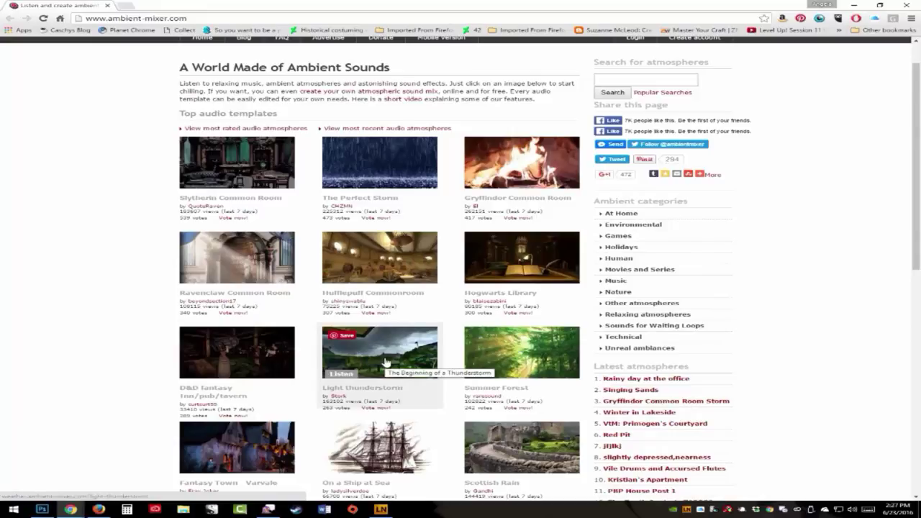
pyautogui.scroll(-1, 385, 361)
pyautogui.moveTo(533, 310)
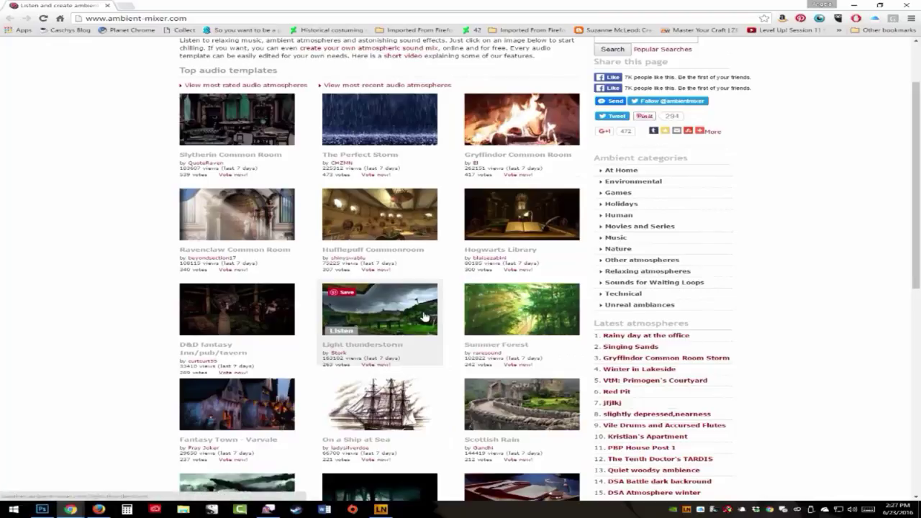
pyautogui.scroll(-3, 412, 348)
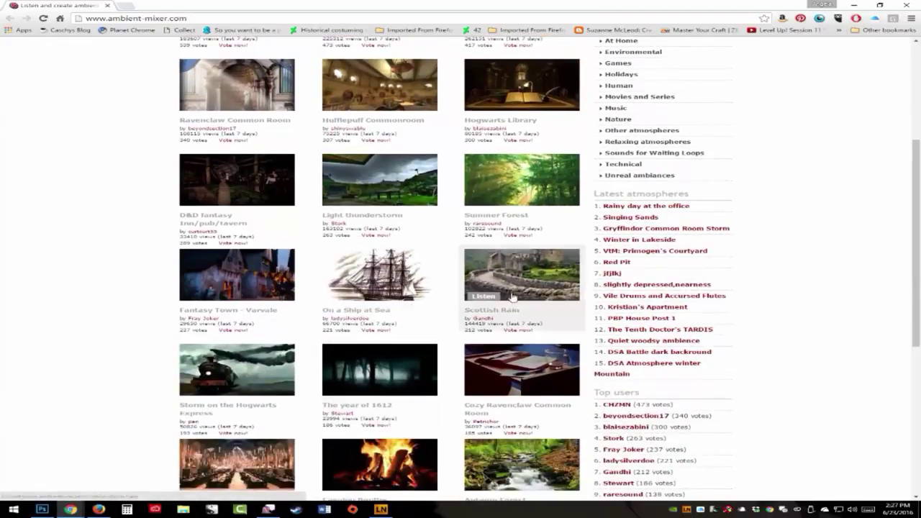
pyautogui.moveTo(392, 383)
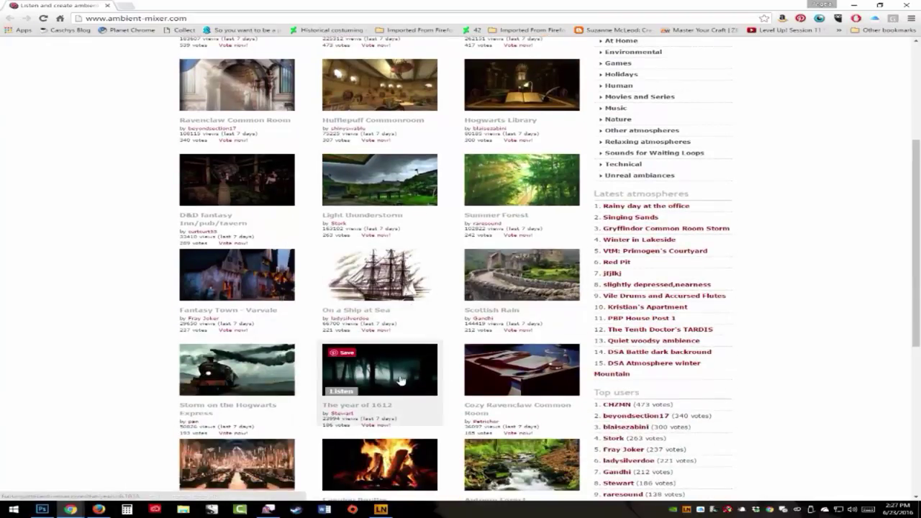
pyautogui.scroll(-2, 405, 376)
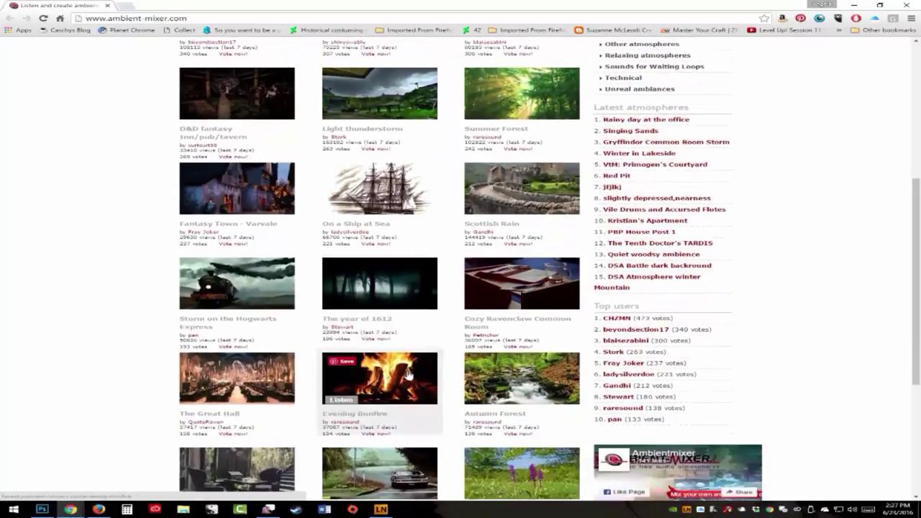
pyautogui.scroll(-2, 407, 374)
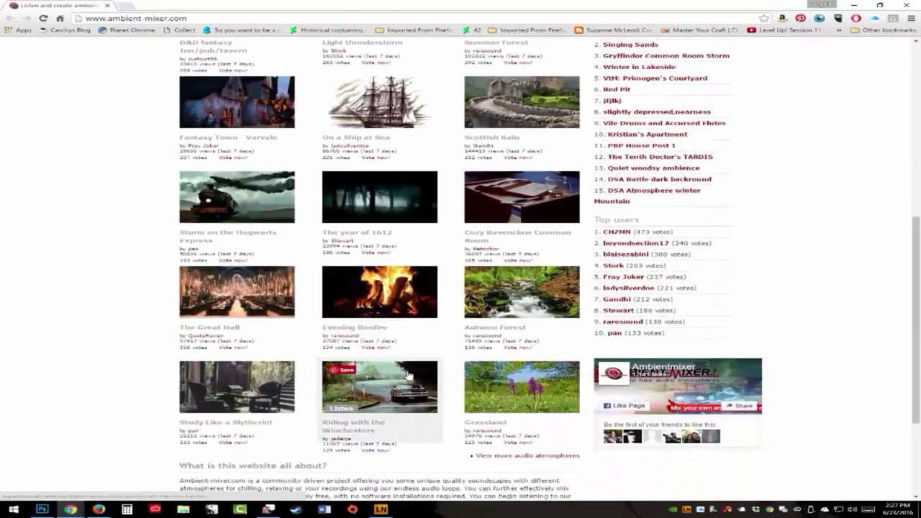
pyautogui.scroll(5, 407, 374)
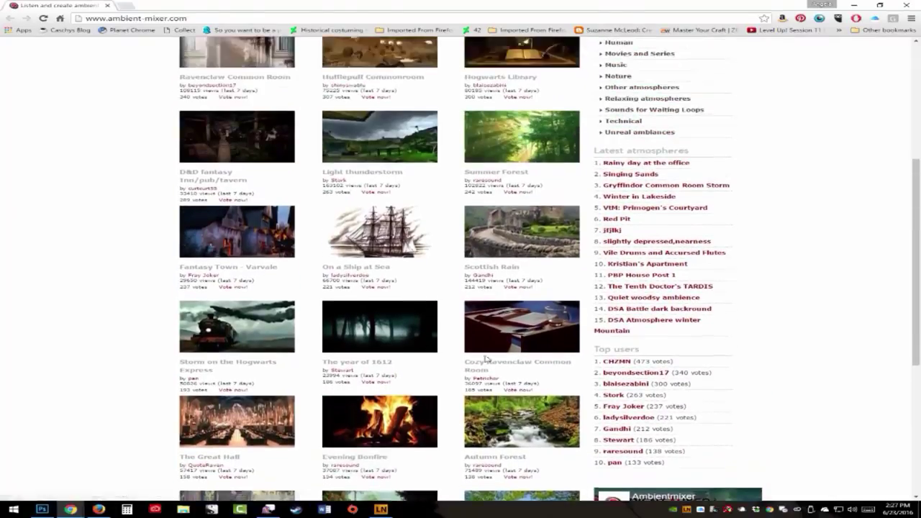
# Search Ambient-Mixer for "vampire" and open the atmosphere The Cup that Runneth Over
pyautogui.click(663, 122)
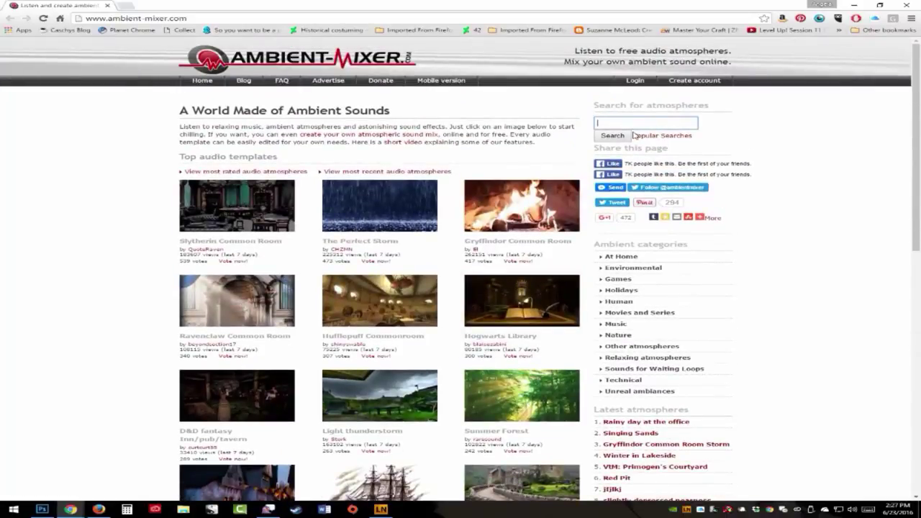
pyautogui.write('vampire')
pyautogui.press('Return')
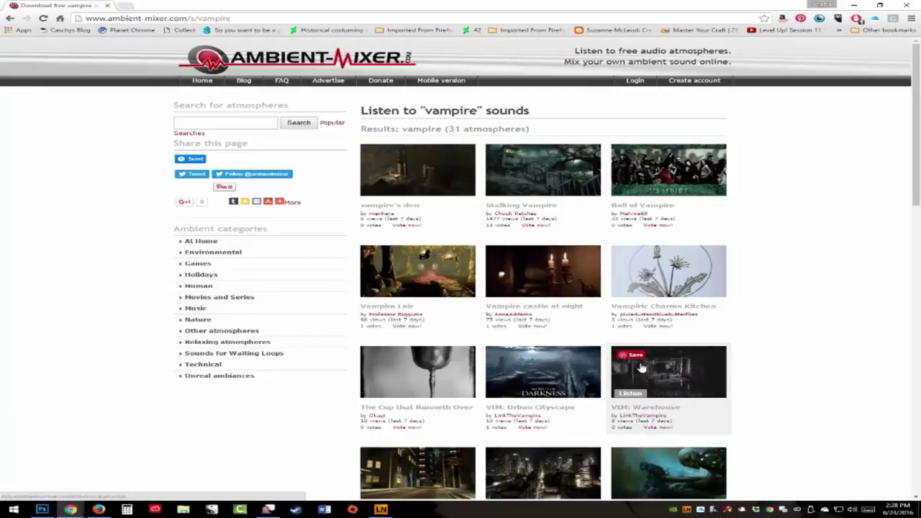
pyautogui.scroll(-1, 474, 366)
pyautogui.scroll(-1, 474, 366)
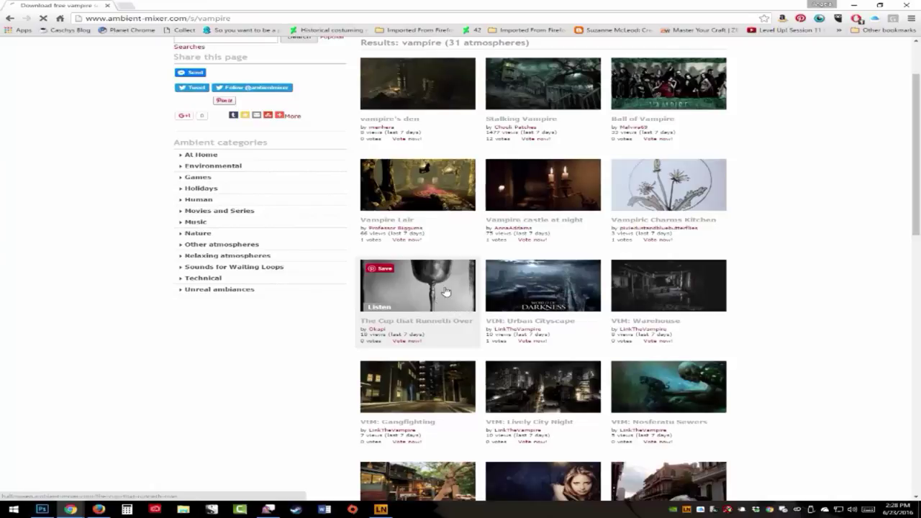
pyautogui.click(441, 299)
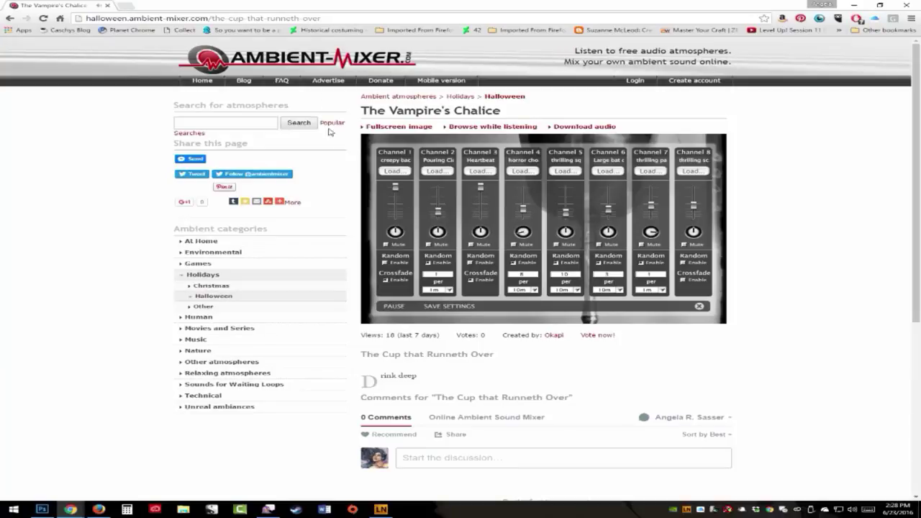
# Go back to the vampire search results and look through the remaining atmospheres
pyautogui.click(8, 20)
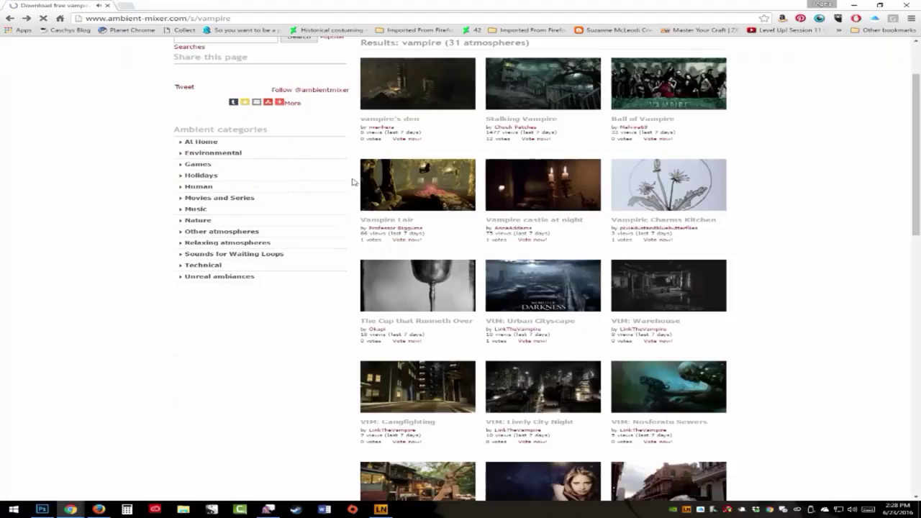
pyautogui.scroll(-3, 694, 319)
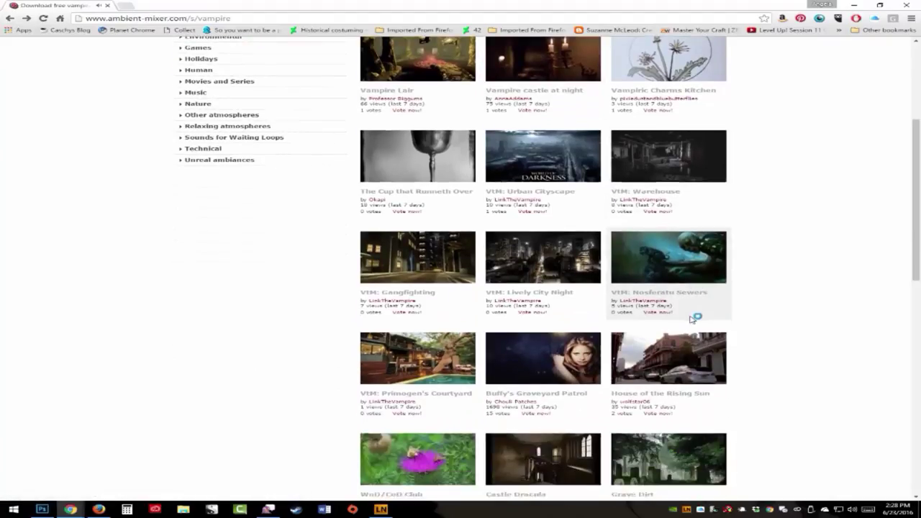
pyautogui.scroll(-2, 445, 370)
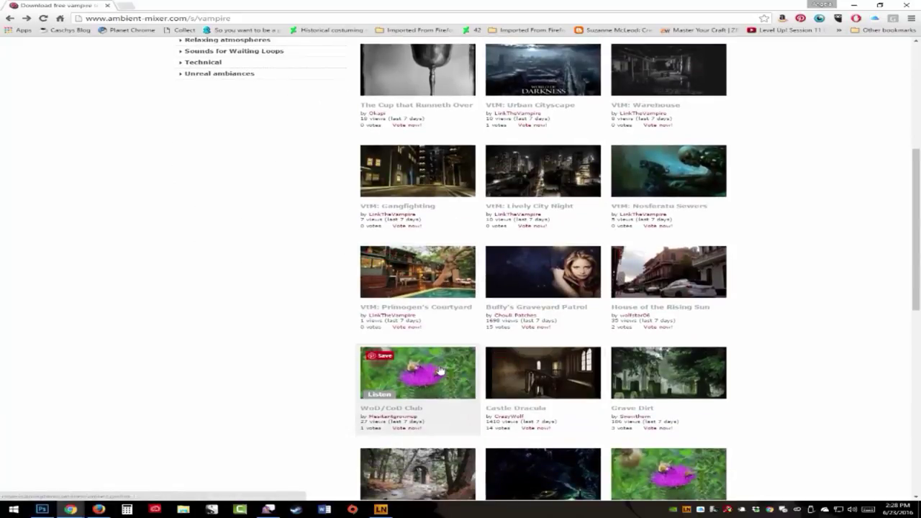
pyautogui.scroll(-2, 443, 367)
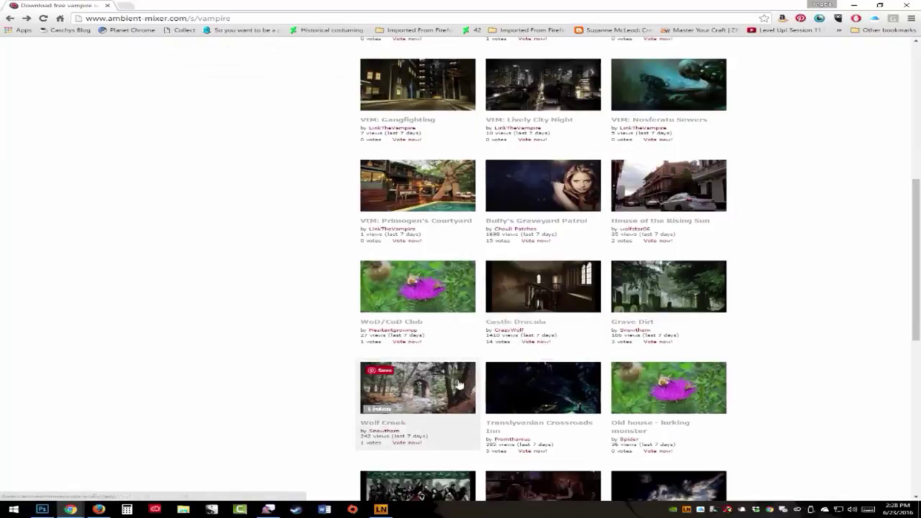
pyautogui.scroll(9, 425, 388)
# Return to the Ambient-Mixer home page and open the Light thunderstorm atmosphere to play it
pyautogui.click(283, 58)
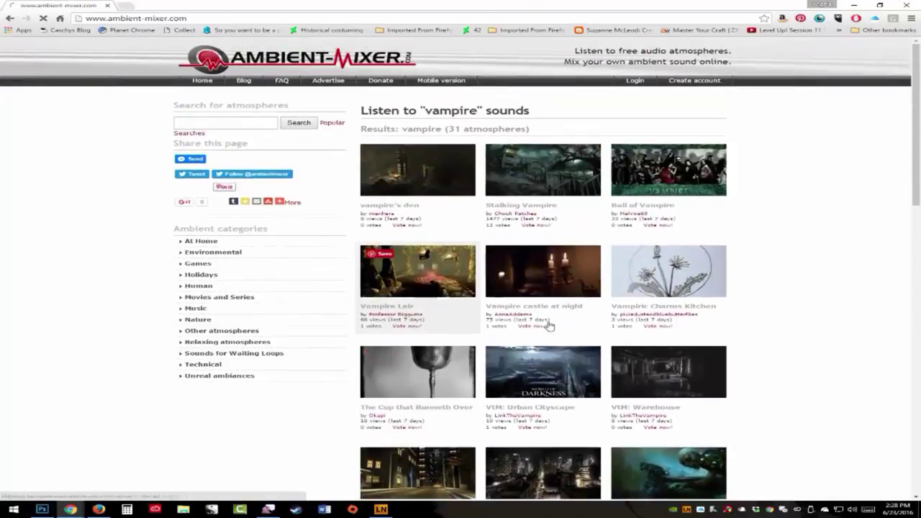
pyautogui.scroll(-1, 446, 388)
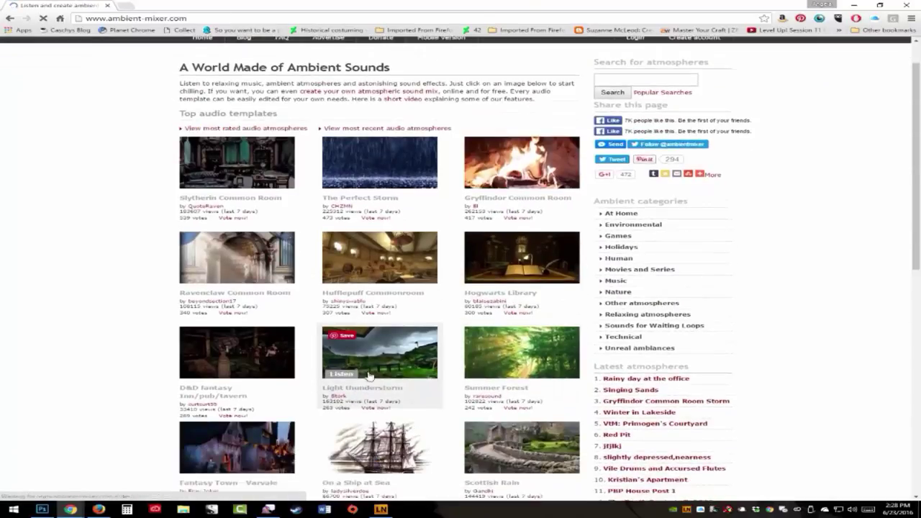
pyautogui.click(358, 345)
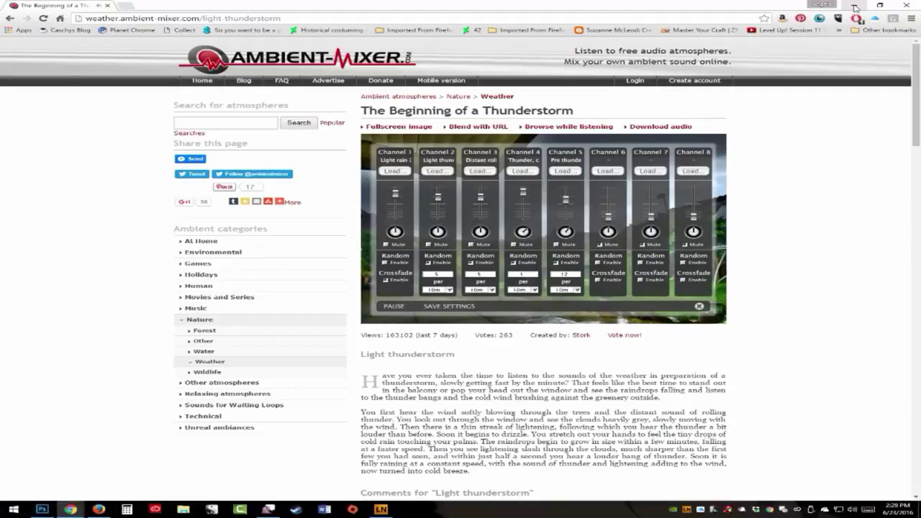
# Return to Photoshop and undo the latest strokes along the outer shoulder and back contour
pyautogui.click(854, 7)
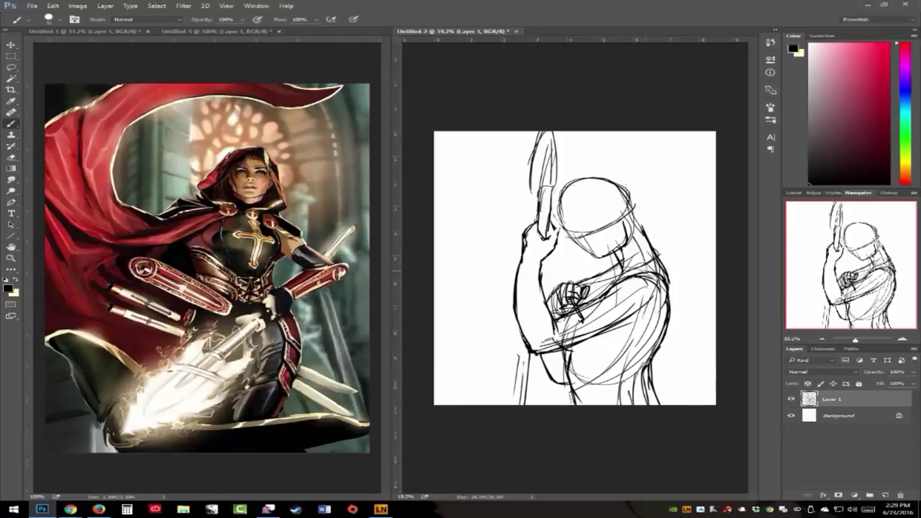
pyautogui.hotkey('ctrl', 'alt', 'z')
pyautogui.hotkey('ctrl', 'alt', 'z')
pyautogui.hotkey('ctrl', 'alt', 'z')
pyautogui.hotkey('ctrl', 'alt', 'z')
pyautogui.hotkey('ctrl', 'alt', 'z')
pyautogui.hotkey('ctrl', 'alt', 'z')
pyautogui.hotkey('ctrl', 'alt', 'z')
pyautogui.hotkey('ctrl', 'alt', 'z')
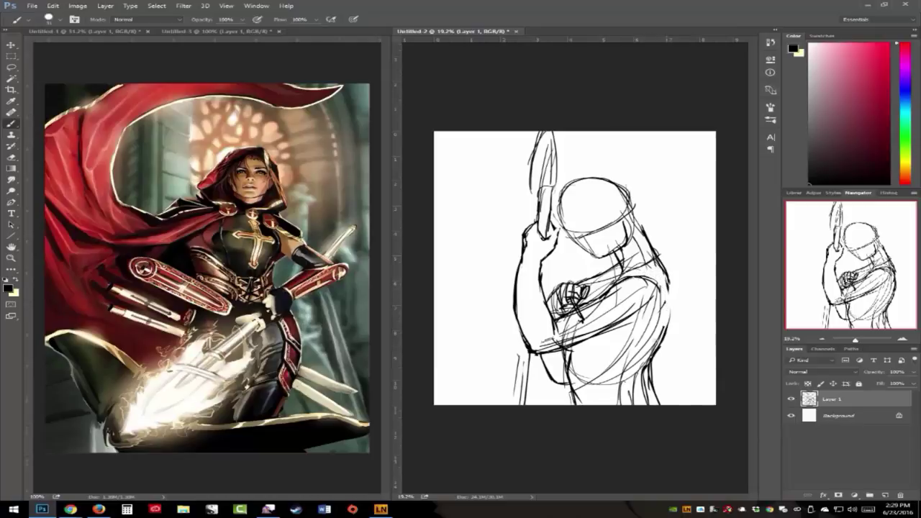
# Erase the construction lines inside the torso, hips and crossed arm, and redraw the elbow crease and the outer shoulder contour
pyautogui.moveTo(620, 346)
pyautogui.mouseDown()
pyautogui.moveTo(615, 365)
pyautogui.moveTo(578, 369)
pyautogui.moveTo(576, 383)
pyautogui.moveTo(570, 370)
pyautogui.moveTo(611, 372)
pyautogui.mouseUp()
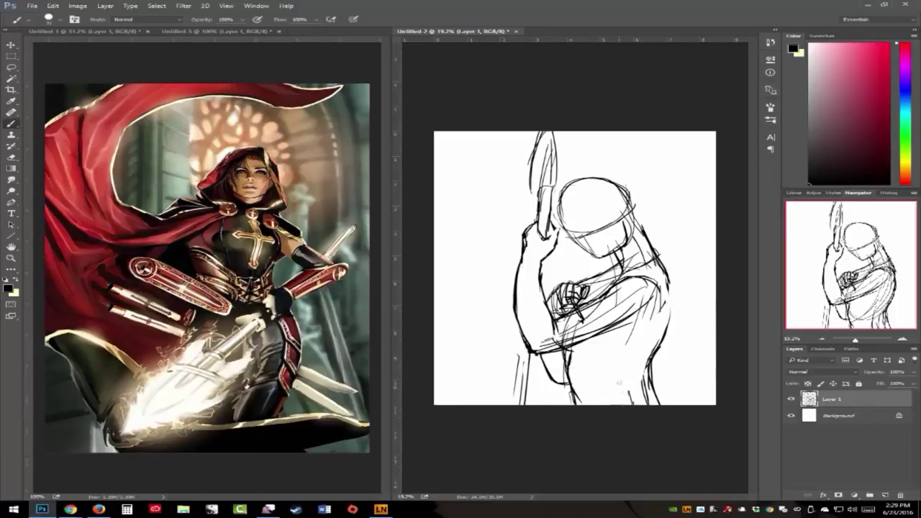
pyautogui.moveTo(646, 403)
pyautogui.mouseDown()
pyautogui.moveTo(646, 373)
pyautogui.moveTo(633, 404)
pyautogui.mouseUp()
pyautogui.moveTo(579, 332)
pyautogui.mouseDown()
pyautogui.moveTo(557, 345)
pyautogui.moveTo(555, 336)
pyautogui.moveTo(550, 346)
pyautogui.moveTo(574, 335)
pyautogui.mouseUp()
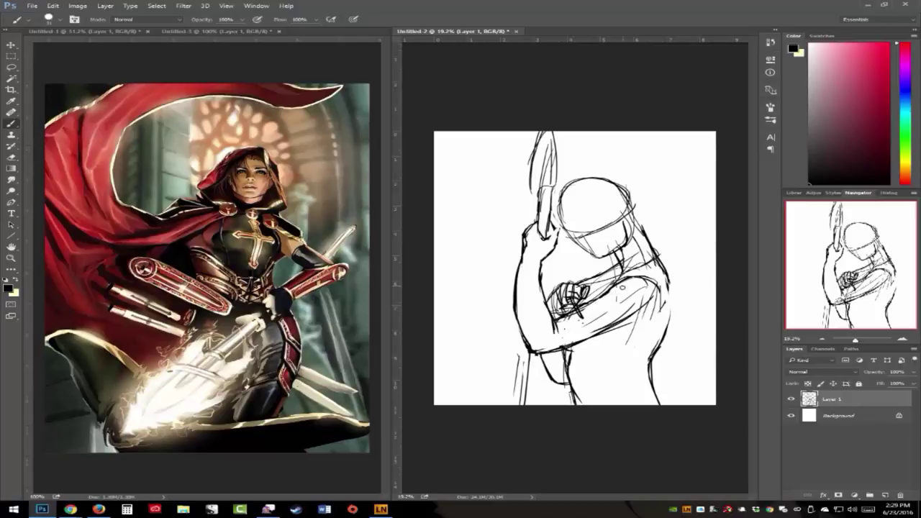
pyautogui.moveTo(562, 330); pyautogui.dragTo(554, 332)
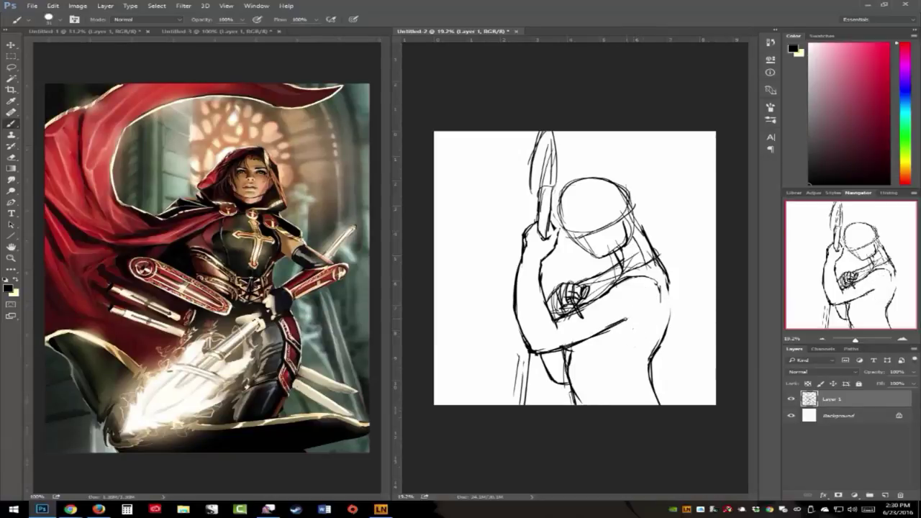
pyautogui.moveTo(629, 317); pyautogui.dragTo(636, 325)
pyautogui.moveTo(666, 284); pyautogui.dragTo(668, 342)
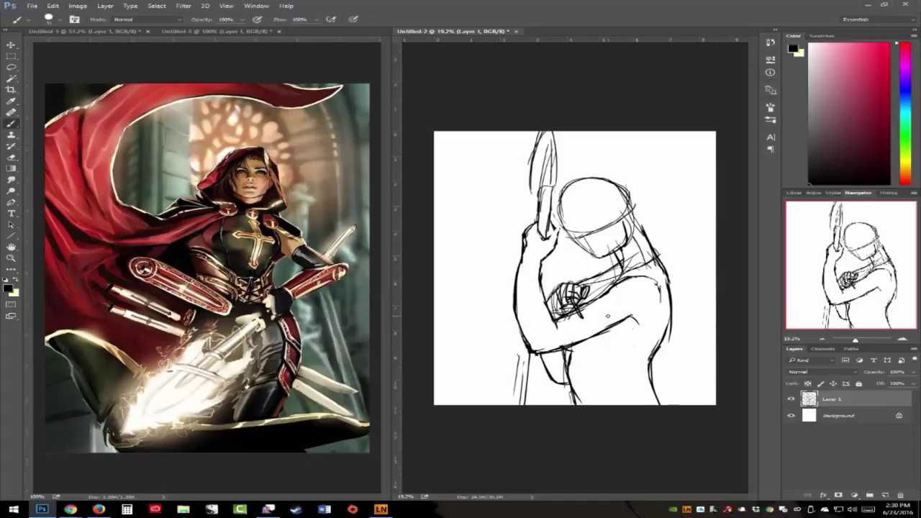
# Switch to the Pinterest window in Chrome and view the Magdalena pin with the spear from the reference board
pyautogui.moveTo(85, 512)
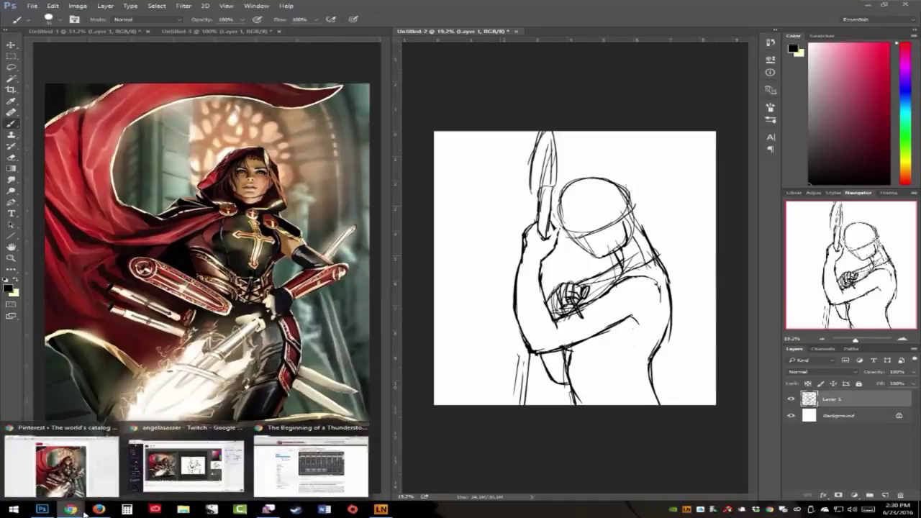
pyautogui.click(79, 475)
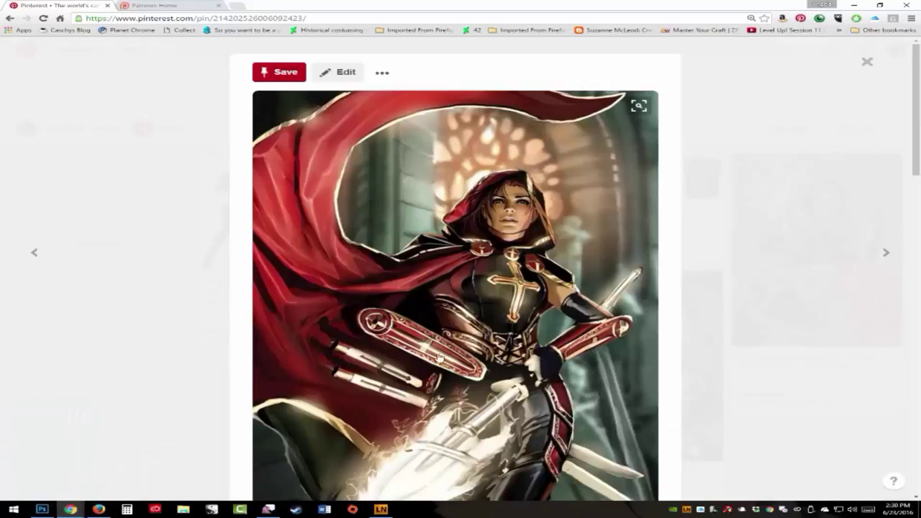
pyautogui.click(867, 61)
pyautogui.click(792, 303)
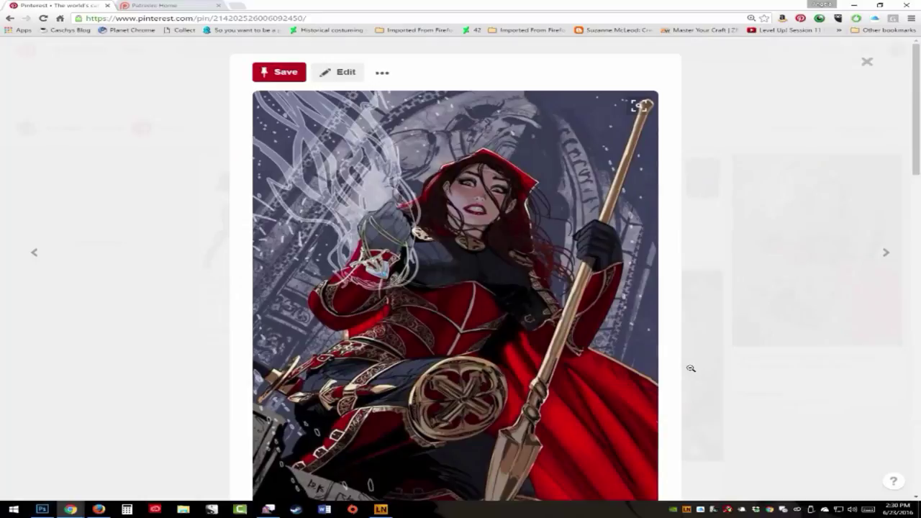
pyautogui.click(866, 62)
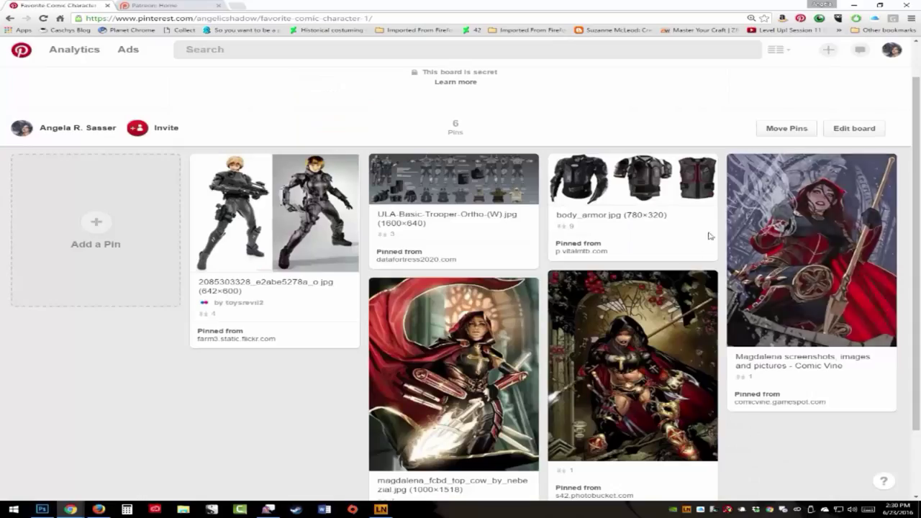
# View the black-cloaked Magdalena pin with the roses, close it, and open the red-cloaked Magdalena pin from the same board
pyautogui.click(644, 373)
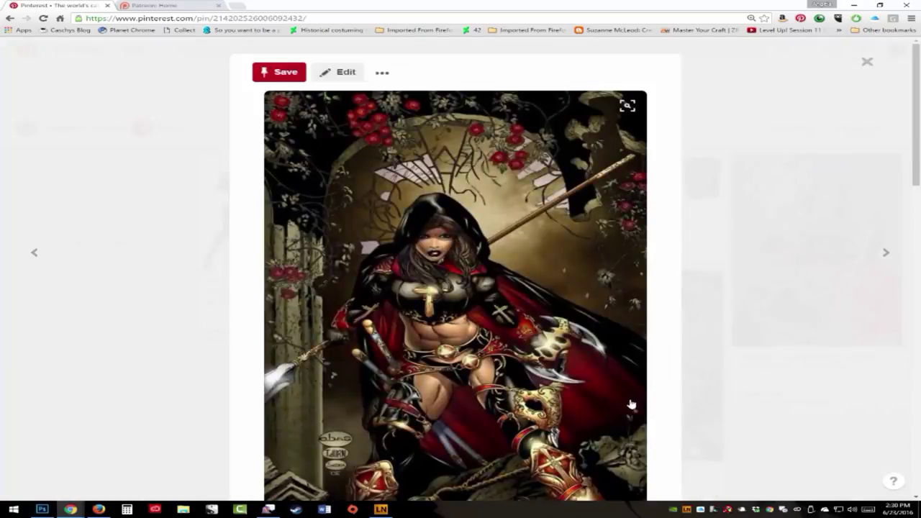
pyautogui.click(866, 62)
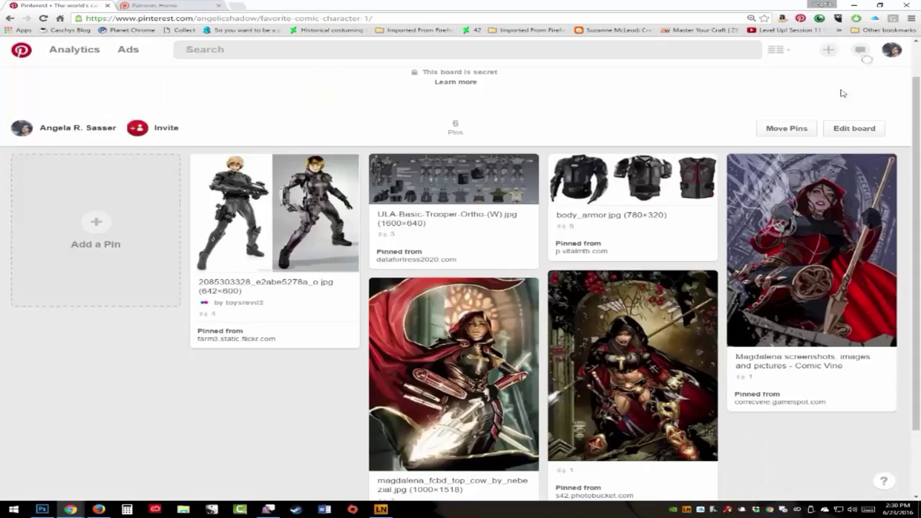
pyautogui.click(482, 404)
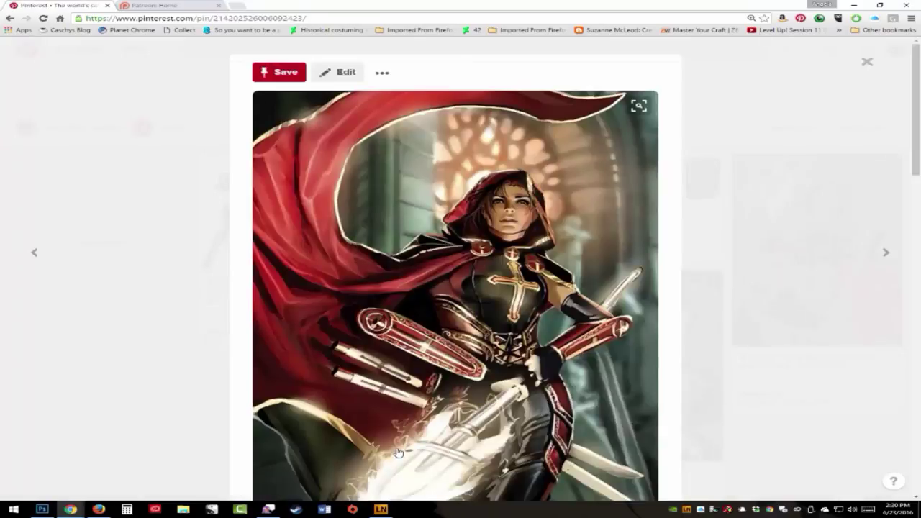
# Return to Photoshop and sketch the front hairline, the face profile and the loose hair strands falling around the face and neck
pyautogui.click(43, 508)
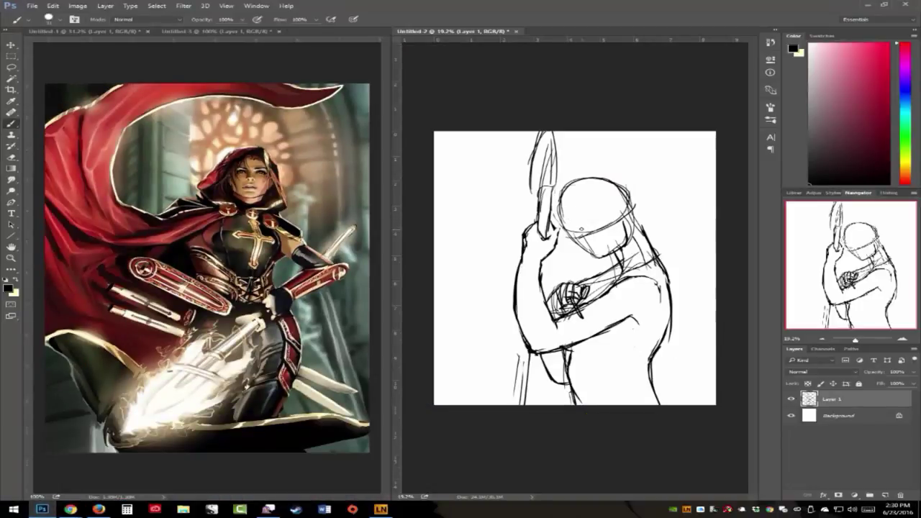
pyautogui.moveTo(568, 220); pyautogui.dragTo(600, 257)
pyautogui.moveTo(562, 204)
pyautogui.mouseDown()
pyautogui.moveTo(587, 211)
pyautogui.moveTo(611, 213)
pyautogui.mouseUp()
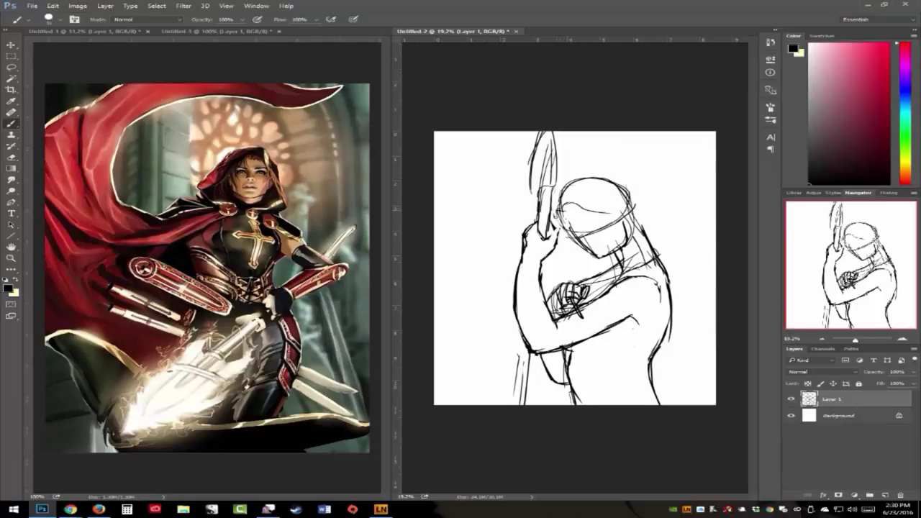
pyautogui.moveTo(556, 215); pyautogui.dragTo(567, 271)
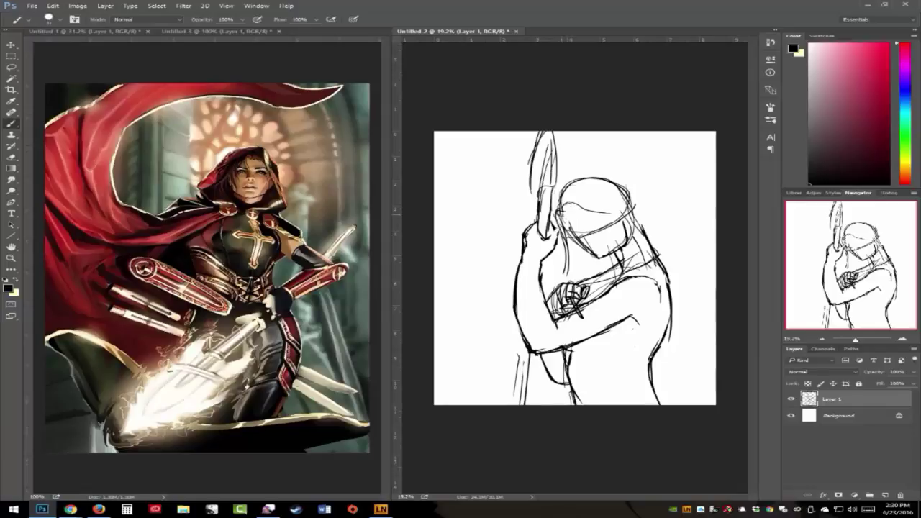
pyautogui.moveTo(558, 202)
pyautogui.mouseDown()
pyautogui.moveTo(609, 232)
pyautogui.moveTo(622, 219)
pyautogui.moveTo(615, 236)
pyautogui.moveTo(624, 283)
pyautogui.mouseUp()
pyautogui.moveTo(569, 239)
pyautogui.mouseDown()
pyautogui.moveTo(575, 246)
pyautogui.moveTo(563, 269)
pyautogui.moveTo(560, 254)
pyautogui.moveTo(589, 277)
pyautogui.mouseUp()
pyautogui.moveTo(593, 276); pyautogui.dragTo(610, 257)
pyautogui.moveTo(613, 266); pyautogui.dragTo(619, 256)
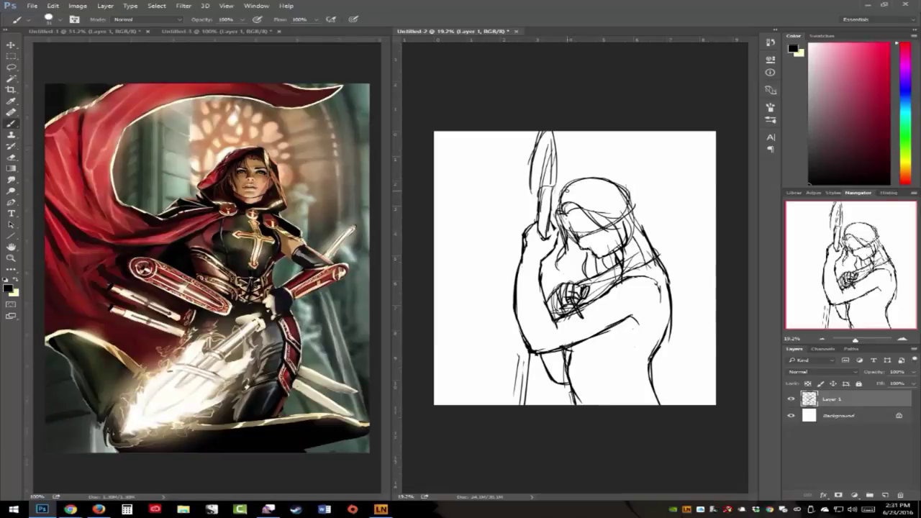
# Save the sketch to the Desktop as a Photoshop file named "fave comic book char - magdalena"
pyautogui.hotkey('ctrl', 'shift', 's')
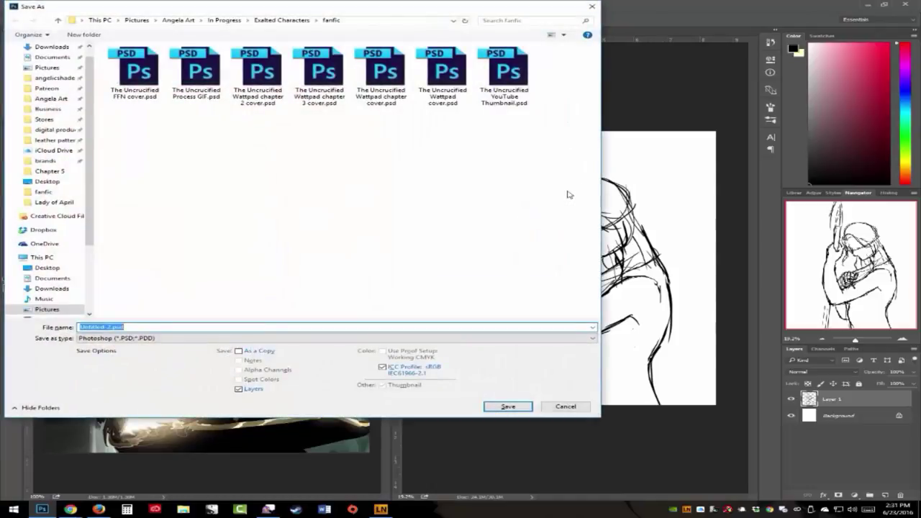
pyautogui.click(48, 266)
pyautogui.click(152, 328)
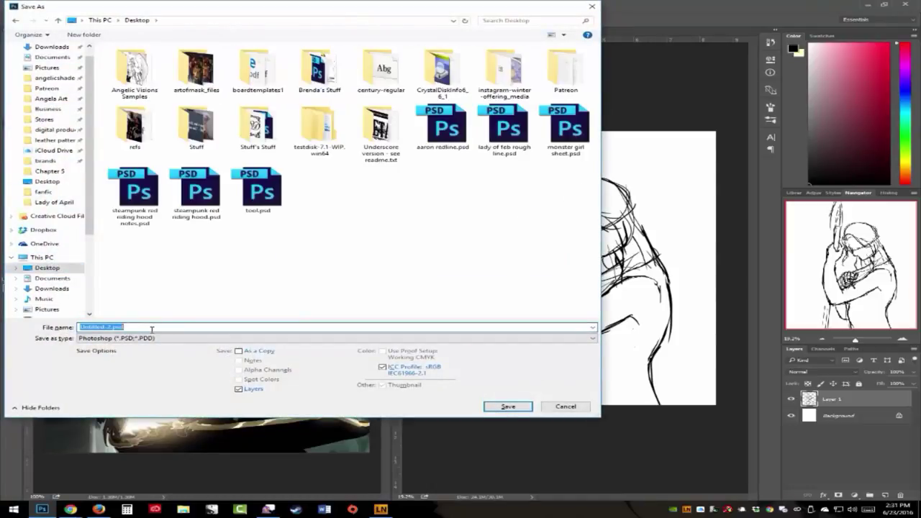
pyautogui.write('fave comic book char -')
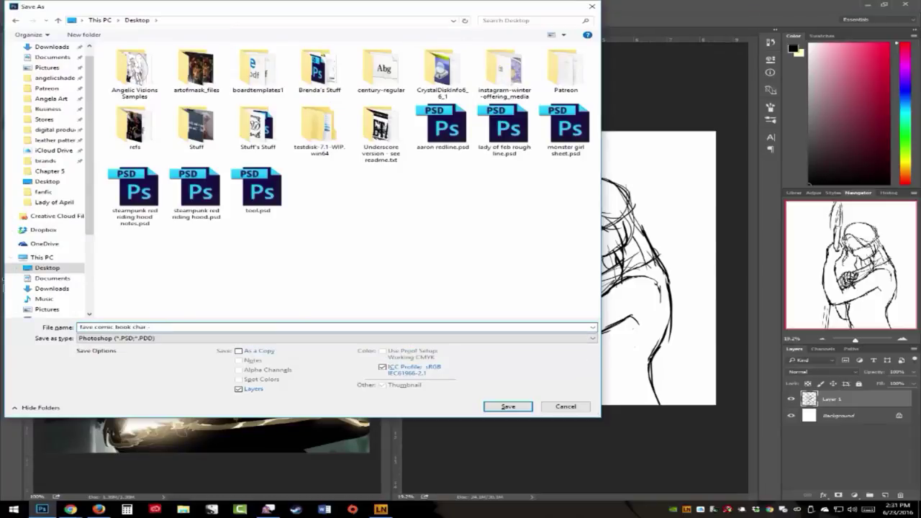
pyautogui.write(' magdalena')
pyautogui.press('Return')
pyautogui.press('Return')
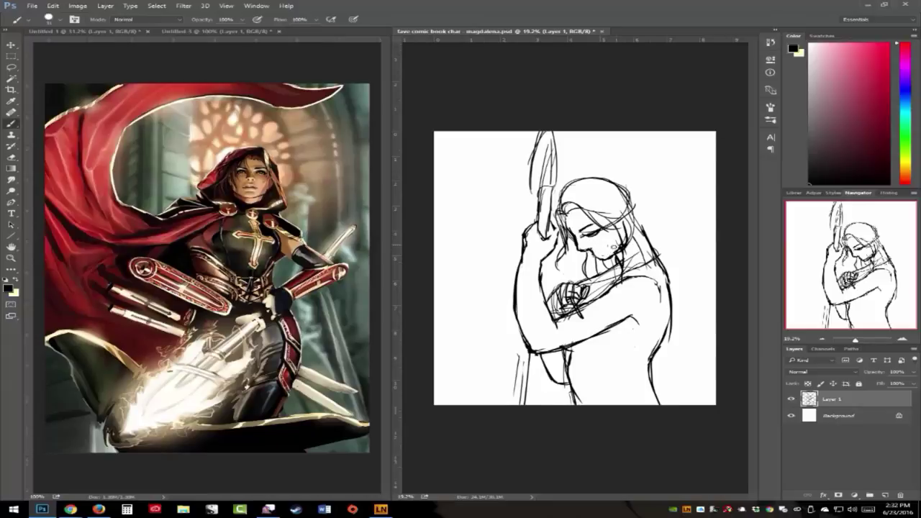
# Undo the last face stroke and redraw the mouth area, and reshape the crown and back of the hair with a flowing outline
pyautogui.hotkey('ctrl', 'z')
pyautogui.moveTo(589, 252); pyautogui.dragTo(601, 254)
pyautogui.moveTo(583, 188); pyautogui.dragTo(564, 204)
pyautogui.moveTo(594, 186)
pyautogui.mouseDown()
pyautogui.moveTo(580, 189)
pyautogui.moveTo(637, 198)
pyautogui.moveTo(653, 245)
pyautogui.moveTo(656, 232)
pyautogui.mouseUp()
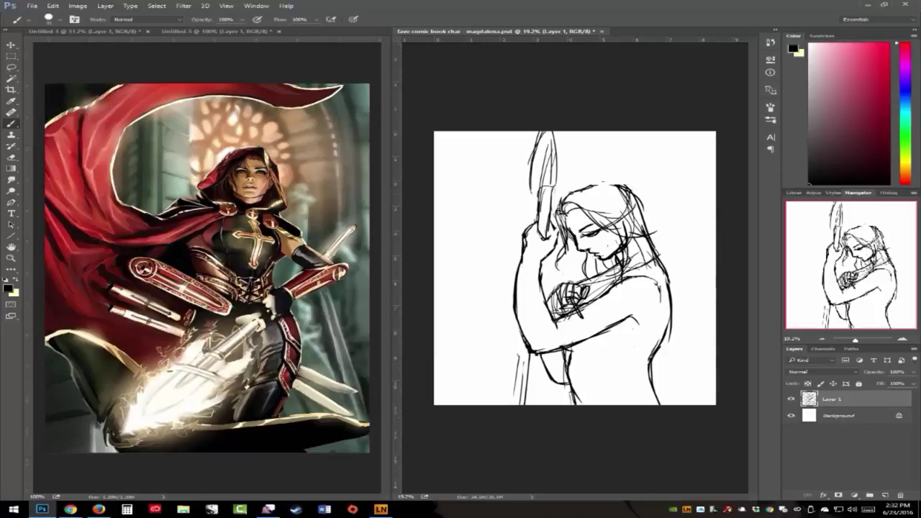
pyautogui.moveTo(558, 205)
pyautogui.mouseDown()
pyautogui.moveTo(575, 190)
pyautogui.moveTo(627, 187)
pyautogui.mouseUp()
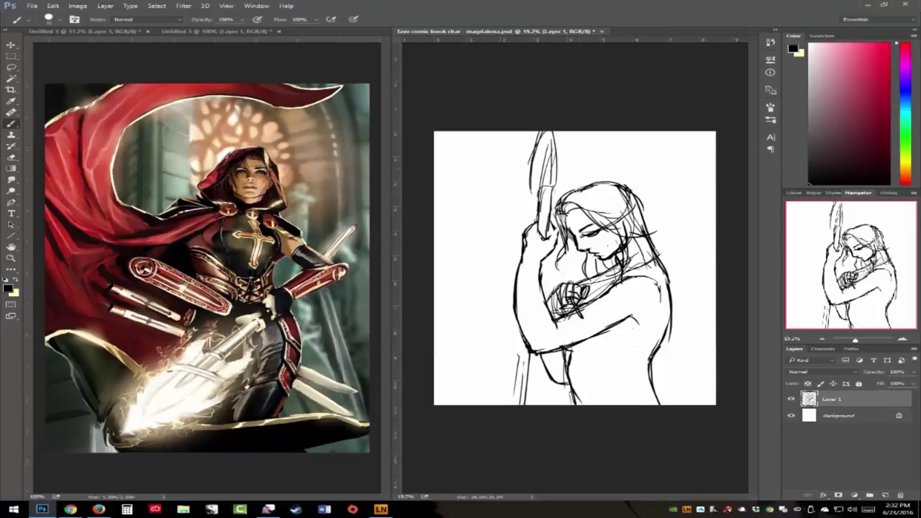
# Draw the swept-back hair strands beside the face and add the hood contour around the back of the head
pyautogui.moveTo(586, 211)
pyautogui.mouseDown()
pyautogui.moveTo(620, 215)
pyautogui.moveTo(629, 234)
pyautogui.mouseUp()
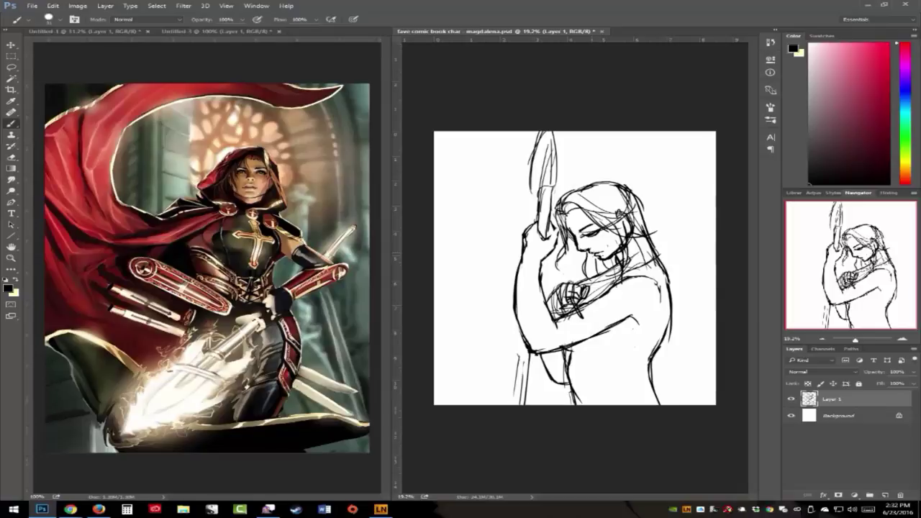
pyautogui.moveTo(603, 235); pyautogui.dragTo(604, 239)
pyautogui.moveTo(587, 200)
pyautogui.mouseDown()
pyautogui.moveTo(620, 221)
pyautogui.moveTo(633, 259)
pyautogui.moveTo(662, 257)
pyautogui.moveTo(656, 220)
pyautogui.moveTo(613, 179)
pyautogui.moveTo(575, 187)
pyautogui.moveTo(616, 211)
pyautogui.moveTo(634, 264)
pyautogui.mouseUp()
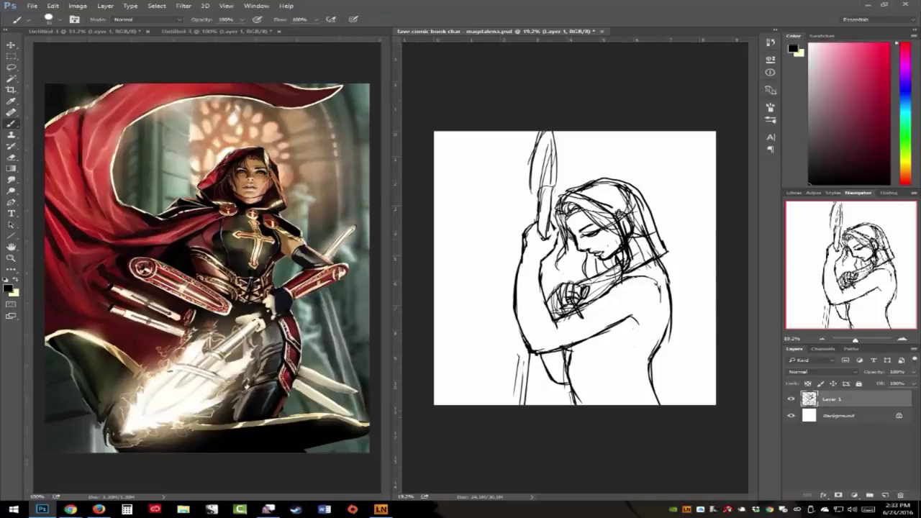
# Sketch the collar and round clasps below the chin, and outline the shoulder and sleeve edge on the crossed arm
pyautogui.moveTo(572, 237)
pyautogui.mouseDown()
pyautogui.moveTo(577, 273)
pyautogui.moveTo(600, 282)
pyautogui.mouseUp()
pyautogui.moveTo(604, 276)
pyautogui.mouseDown()
pyautogui.moveTo(600, 286)
pyautogui.moveTo(608, 280)
pyautogui.moveTo(598, 267)
pyautogui.moveTo(603, 278)
pyautogui.moveTo(581, 275)
pyautogui.mouseUp()
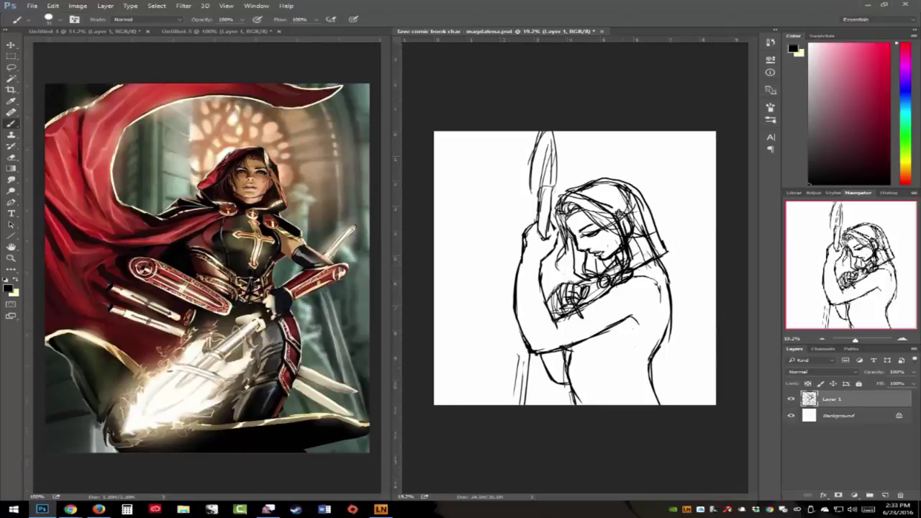
pyautogui.moveTo(595, 305)
pyautogui.mouseDown()
pyautogui.moveTo(606, 319)
pyautogui.moveTo(624, 317)
pyautogui.moveTo(648, 306)
pyautogui.moveTo(662, 277)
pyautogui.moveTo(625, 278)
pyautogui.mouseUp()
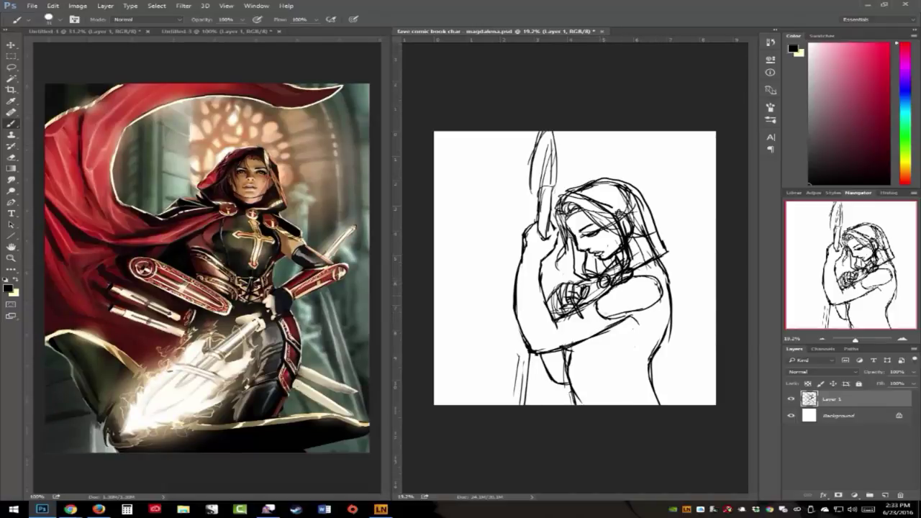
pyautogui.moveTo(597, 317)
pyautogui.mouseDown()
pyautogui.moveTo(616, 310)
pyautogui.moveTo(636, 318)
pyautogui.mouseUp()
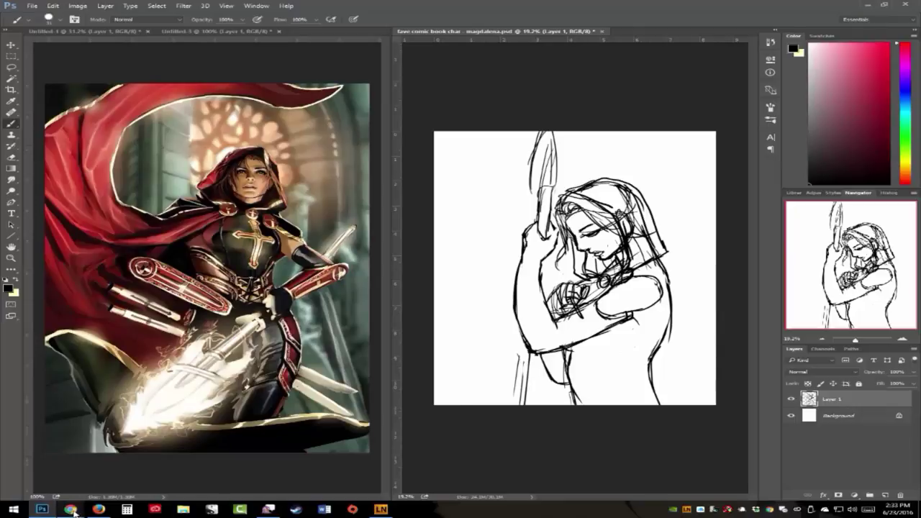
# Switch to the Pinterest window in Chrome and close the red-cloaked Magdalena pin to view the reference board
pyautogui.moveTo(74, 513)
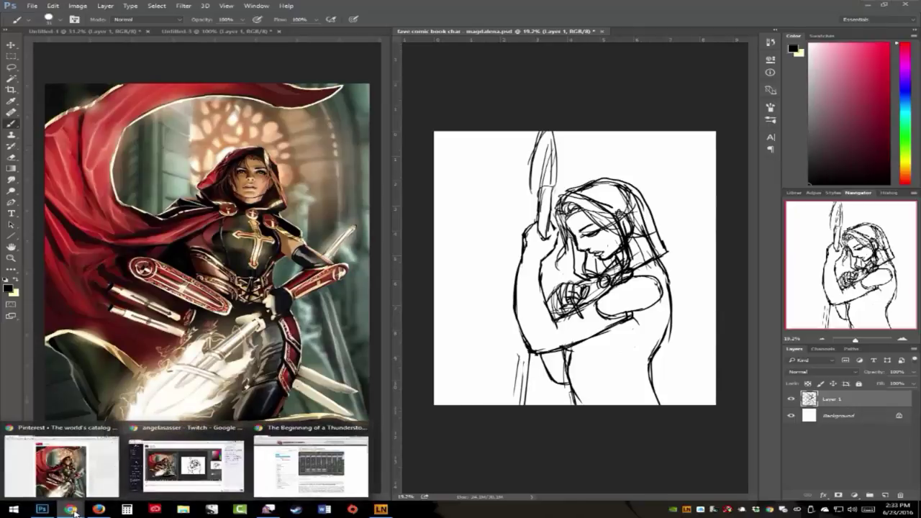
pyautogui.click(104, 484)
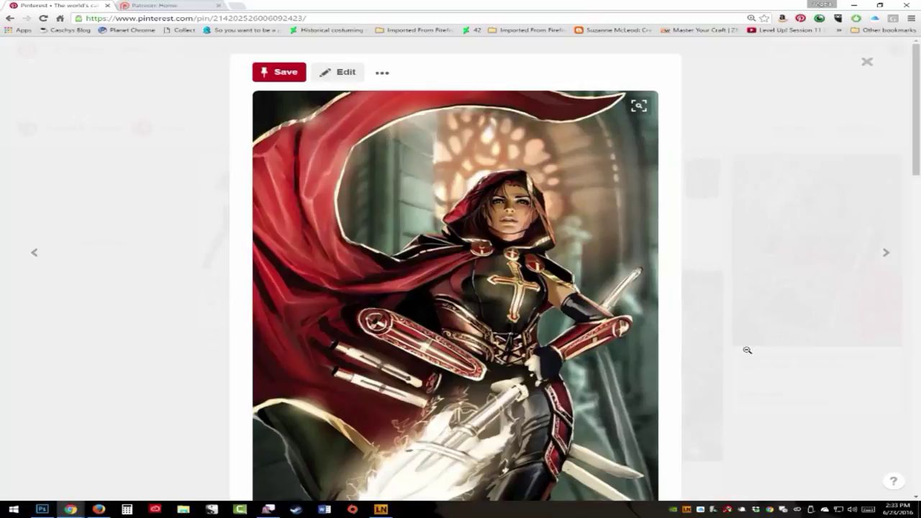
pyautogui.click(867, 61)
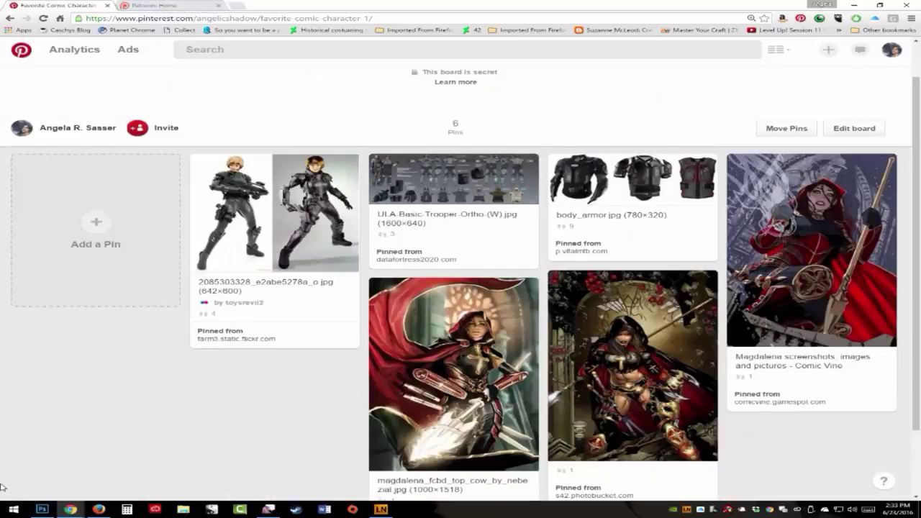
# Switch to the Ambient-Mixer window and play The Perfect Storm from the Nature atmospheres
pyautogui.moveTo(70, 510)
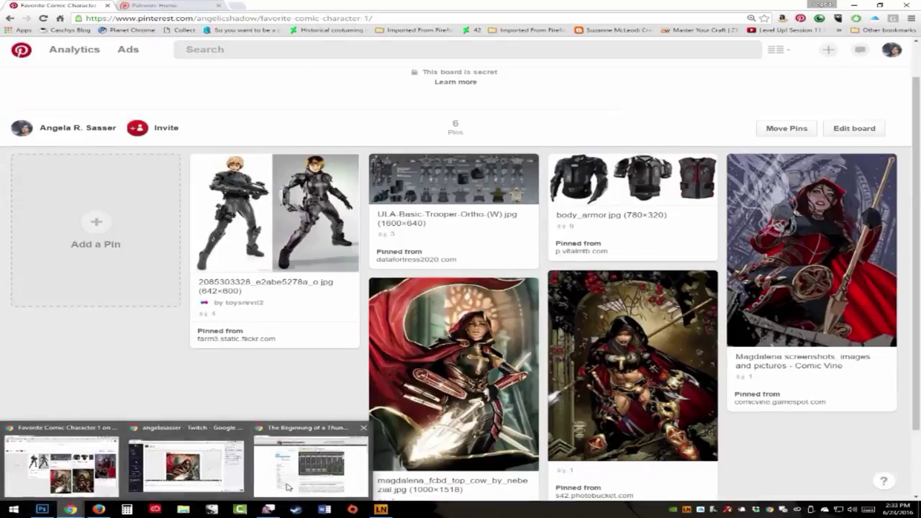
pyautogui.click(317, 479)
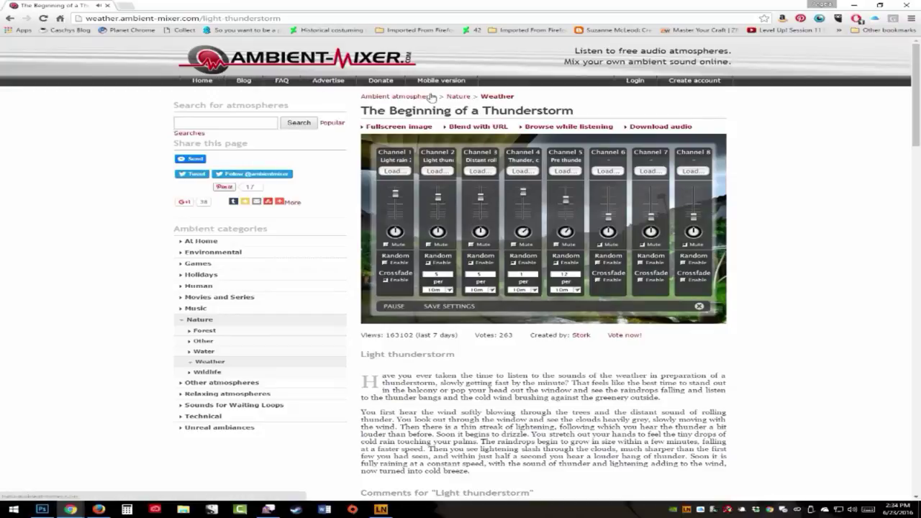
pyautogui.click(459, 97)
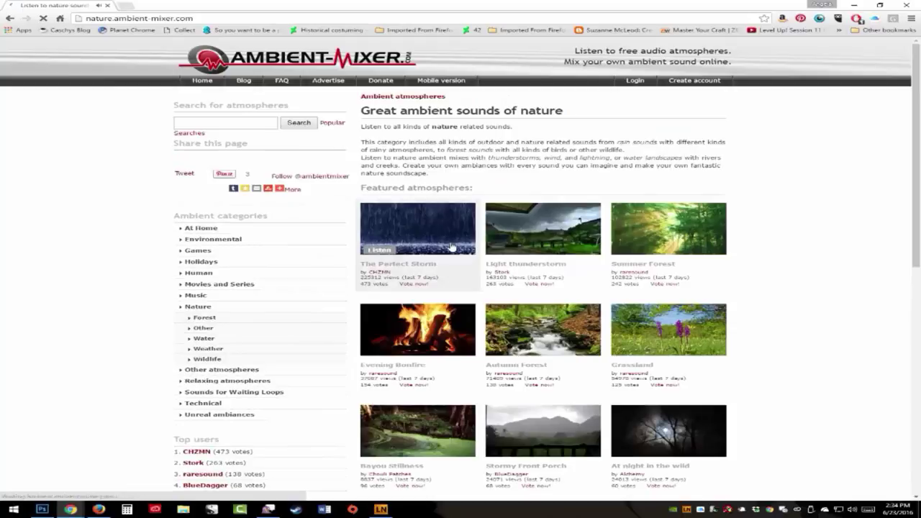
pyautogui.click(443, 235)
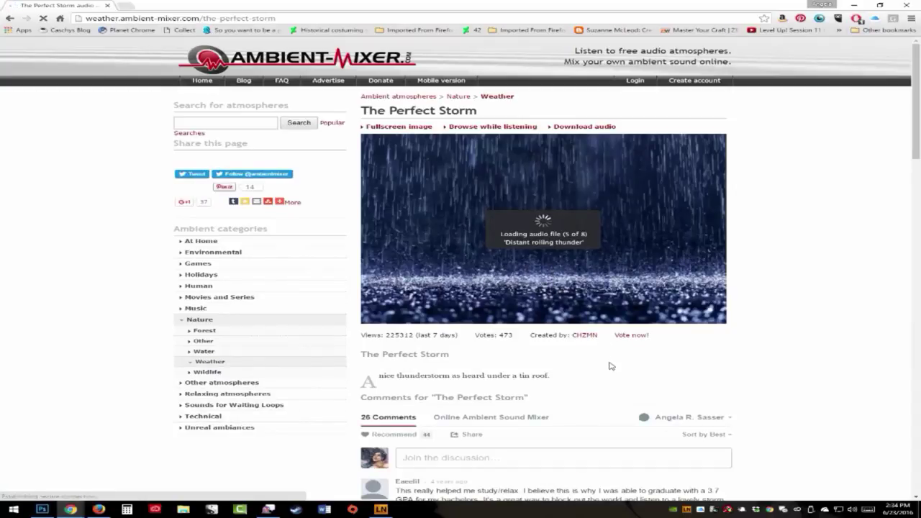
pyautogui.scroll(-1, 609, 365)
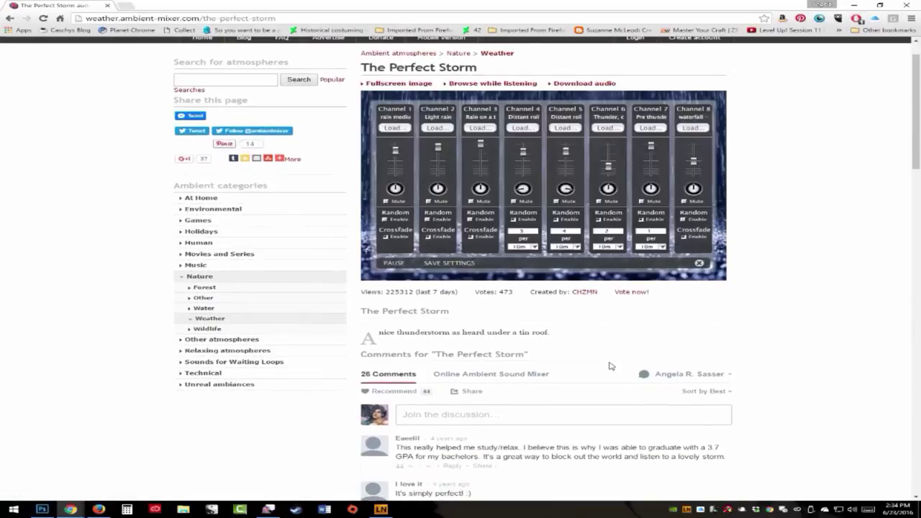
pyautogui.scroll(1, 608, 365)
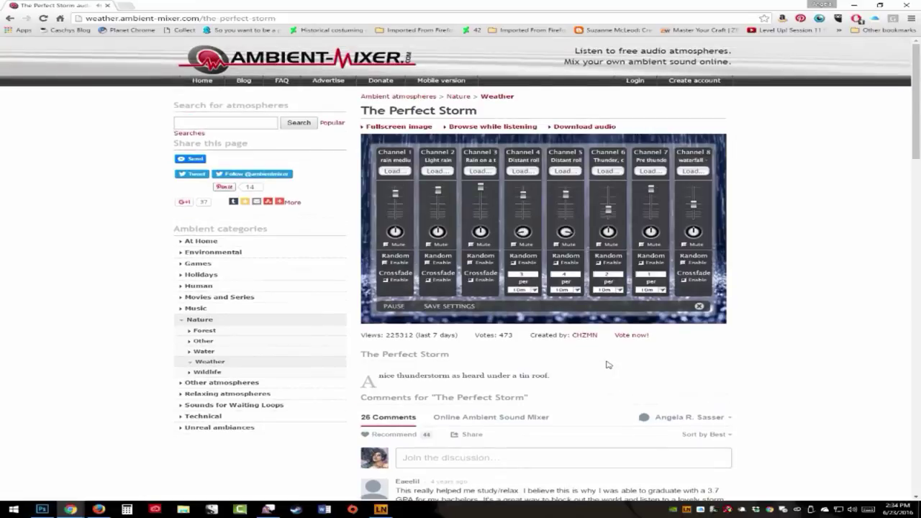
# Open the Summer Forest atmosphere from the Nature category to play it, and return to Photoshop
pyautogui.click(459, 97)
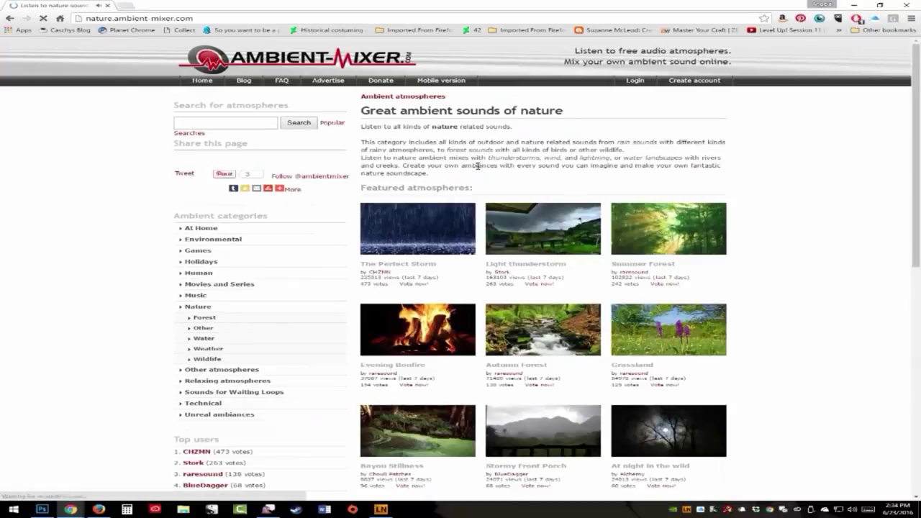
pyautogui.click(667, 226)
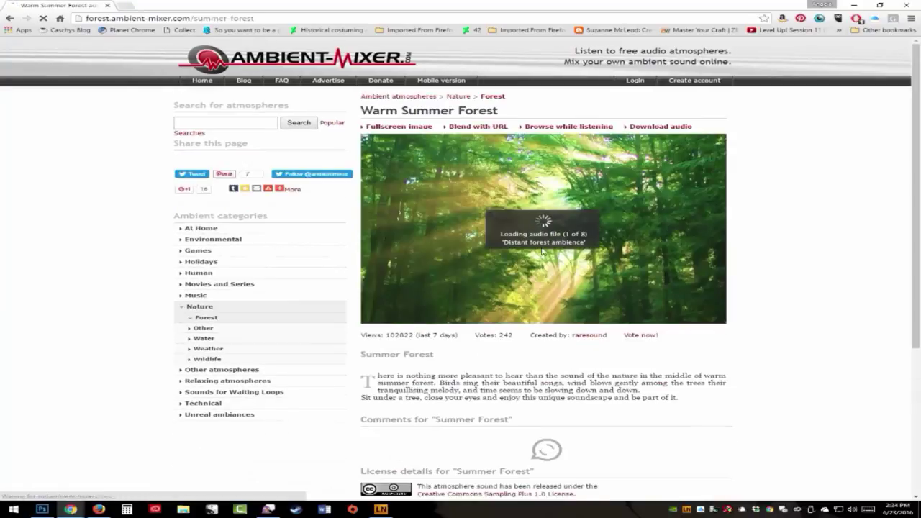
pyautogui.click(43, 508)
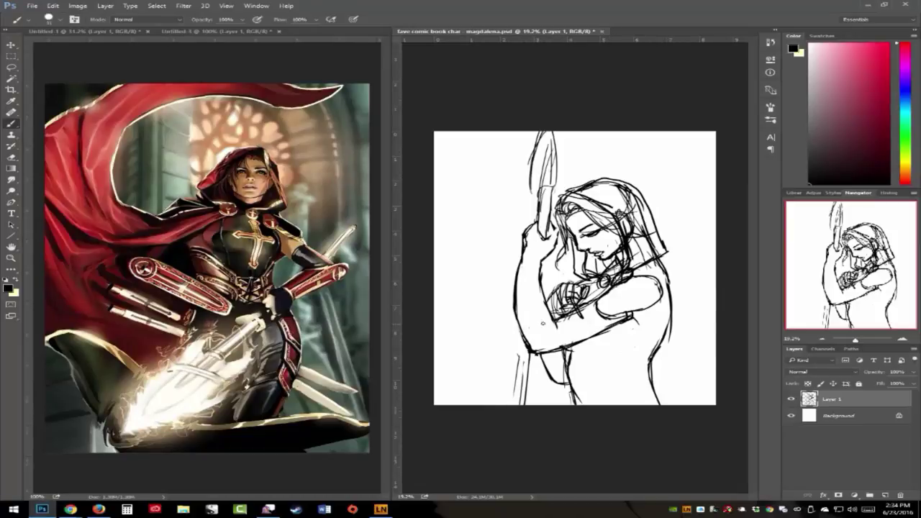
# Switch to the Pinterest board in Chrome, view the pin of the two black armored suit figures, and close it
pyautogui.moveTo(70, 509)
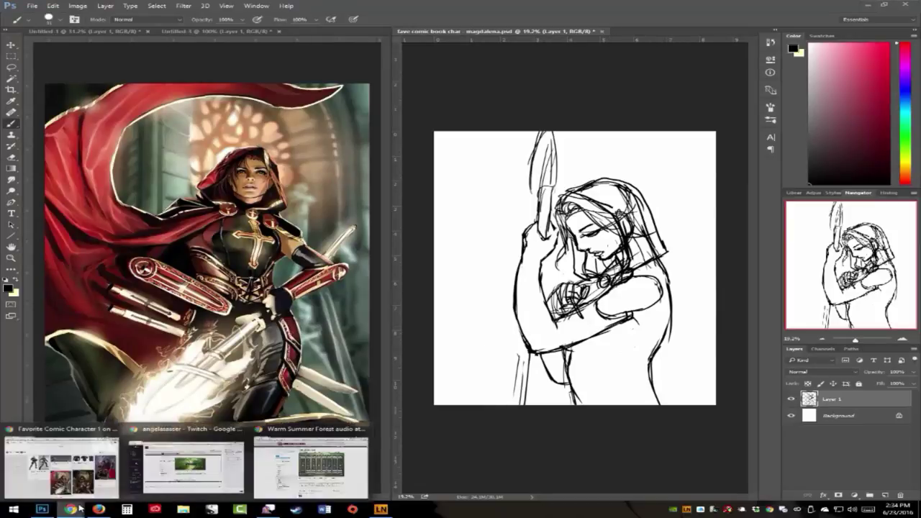
pyautogui.click(92, 480)
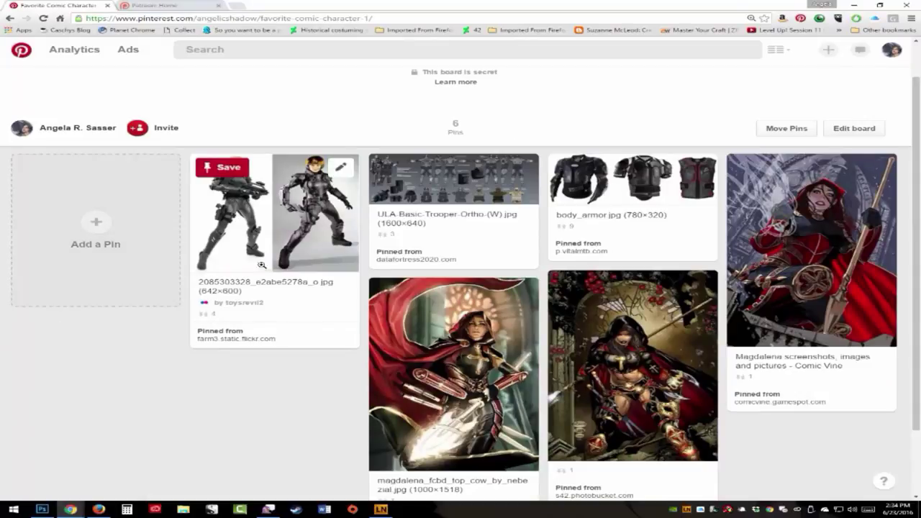
pyautogui.click(313, 218)
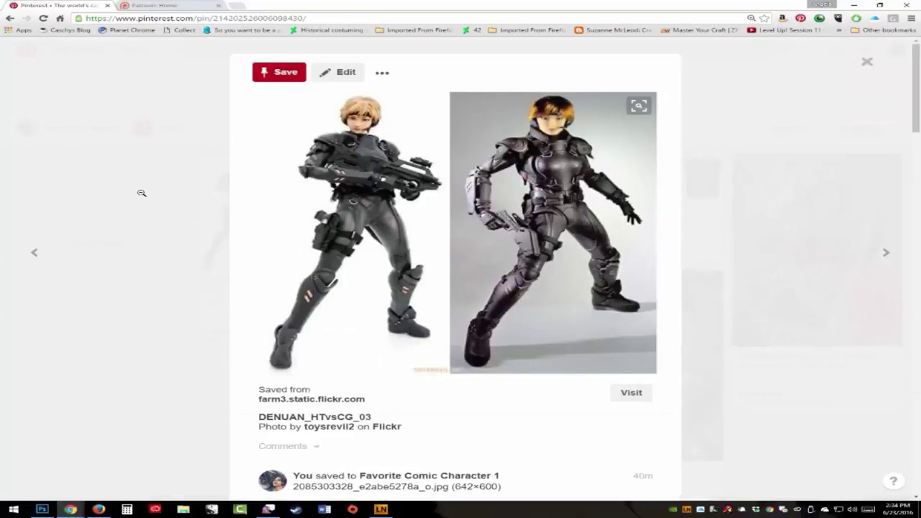
pyautogui.click(152, 168)
# Open the ULA-Basic-Trooper armor sheet pin from the Pinterest board, copy its image, and return to Photoshop
pyautogui.click(467, 180)
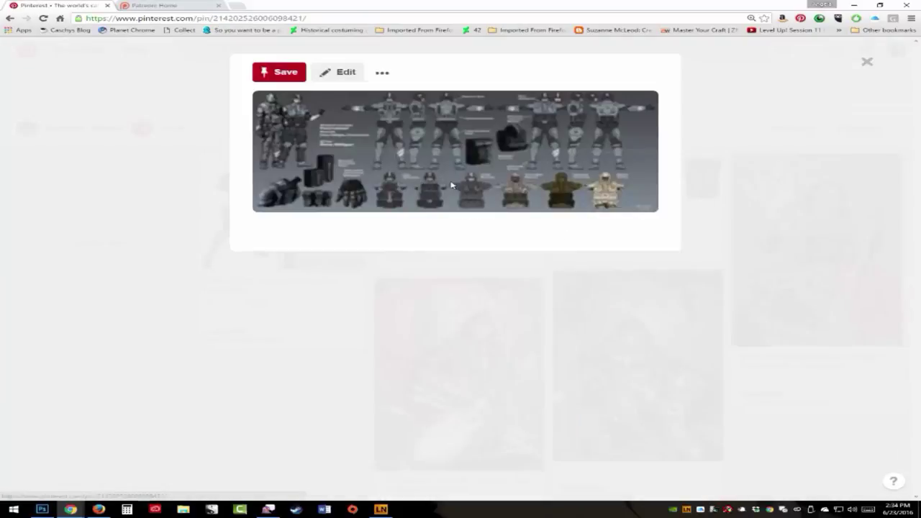
pyautogui.rightClick(515, 147)
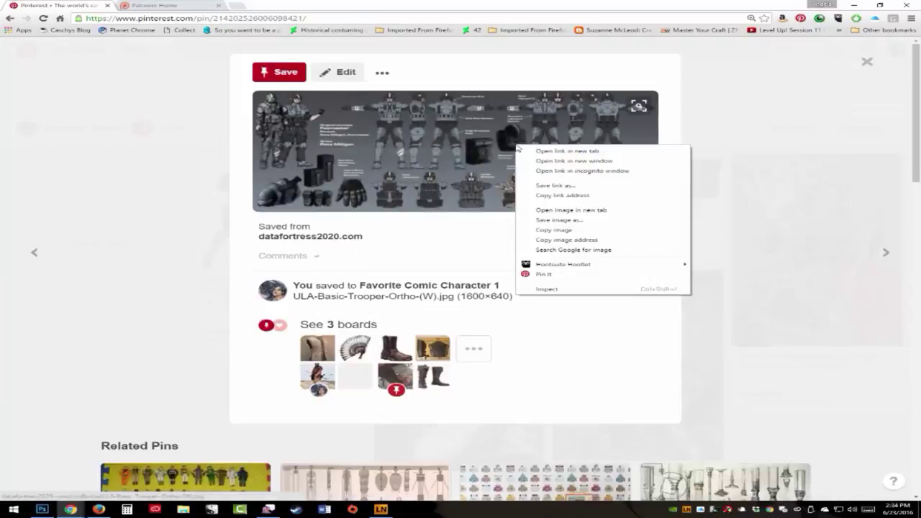
pyautogui.click(568, 228)
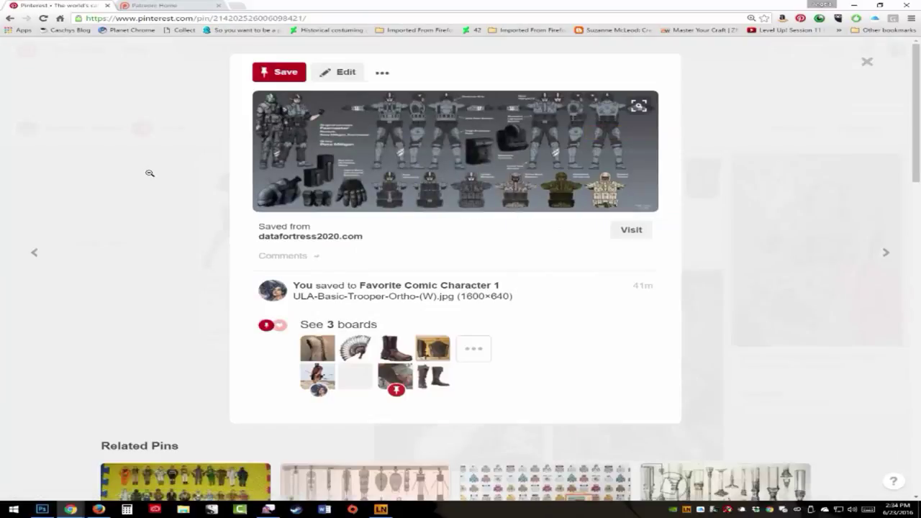
pyautogui.rightClick(430, 163)
pyautogui.click(471, 246)
pyautogui.click(42, 510)
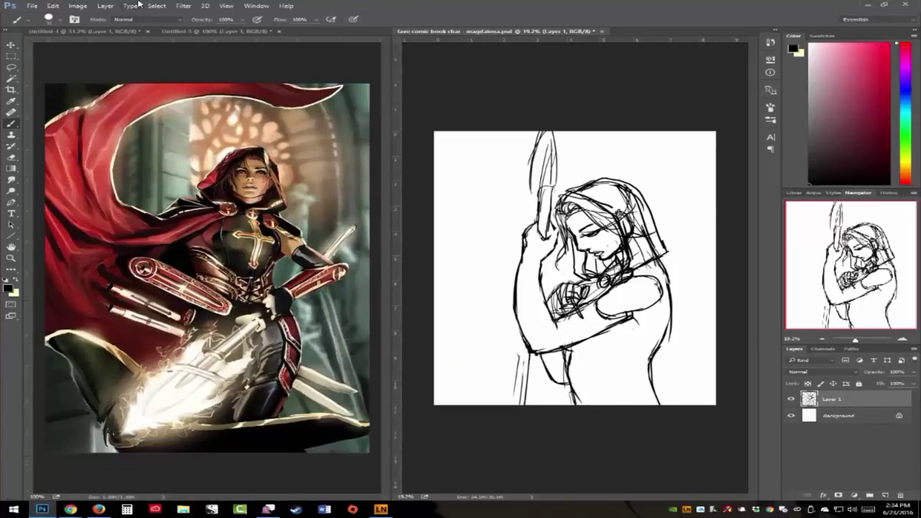
# Create a new document beside the Magdalena reference and paste the copied trooper armor sheet into it
pyautogui.click(202, 32)
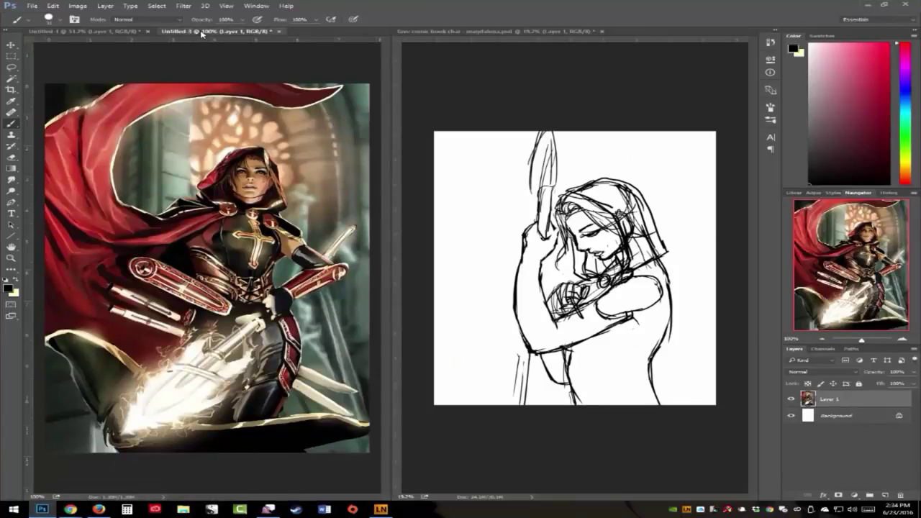
pyautogui.hotkey('ctrl', 'n')
pyautogui.press('Return')
pyautogui.hotkey('ctrl', 'v')
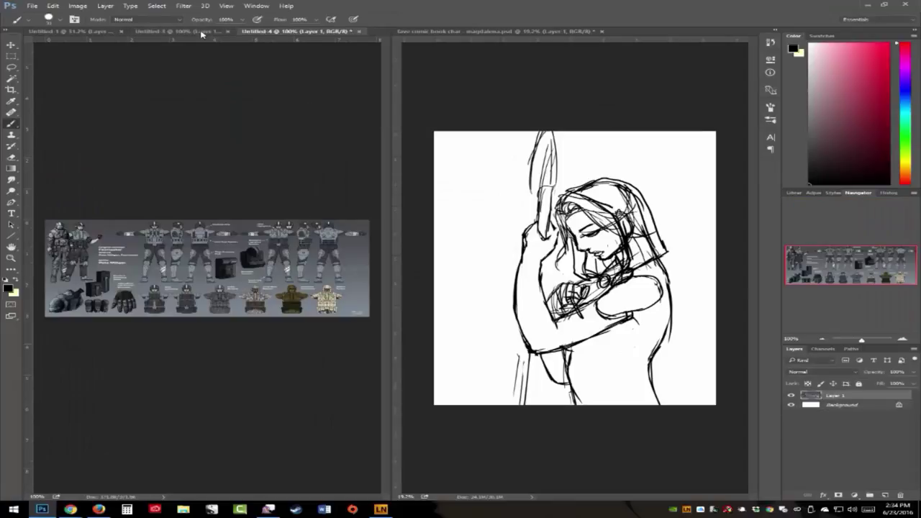
pyautogui.click(11, 259)
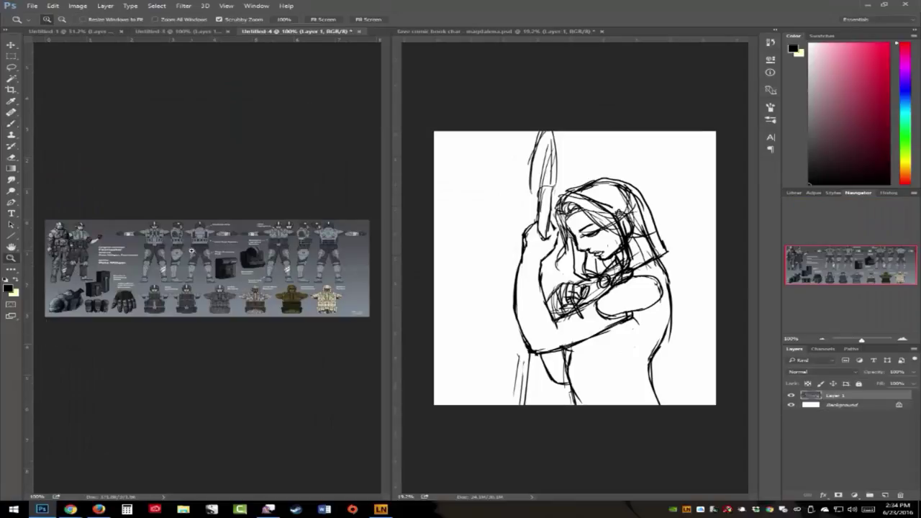
pyautogui.click(191, 251)
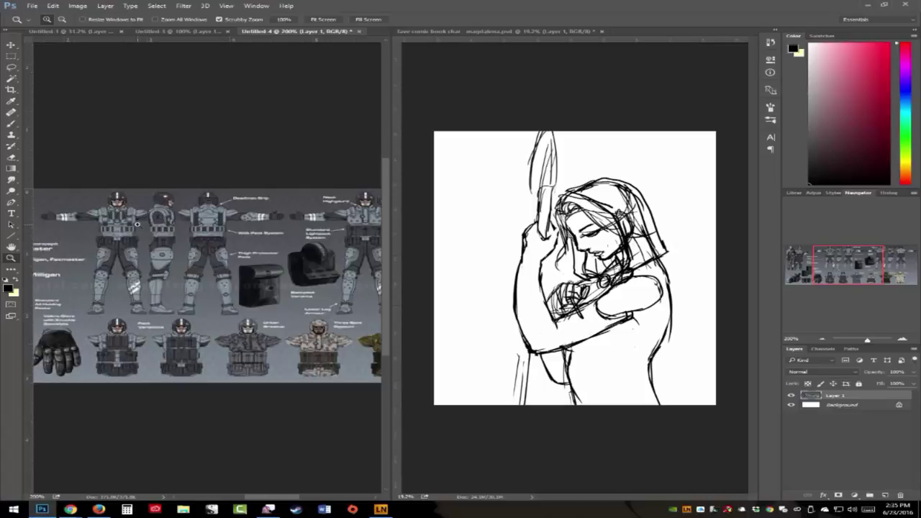
# Sketch a rounded elbow pad with the Brush on the raised arm's elbow in the Magdalena drawing
pyautogui.click(526, 342)
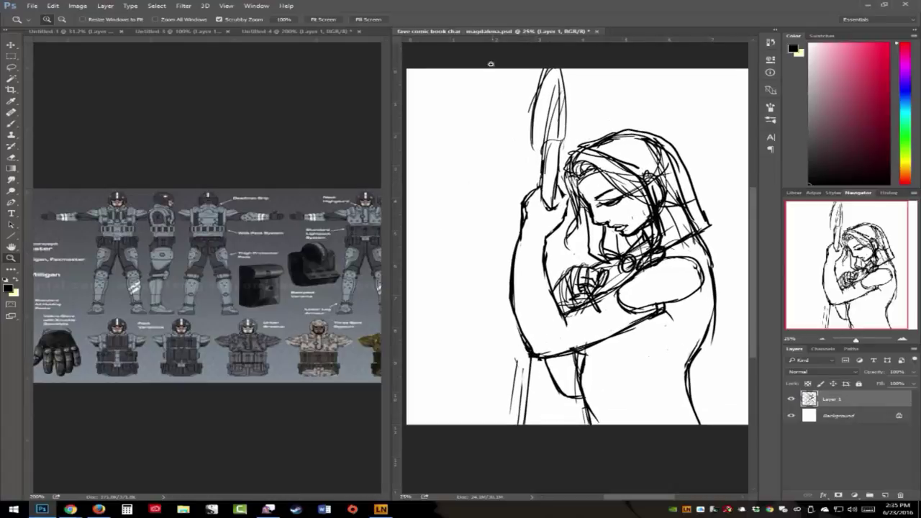
pyautogui.click(332, 20)
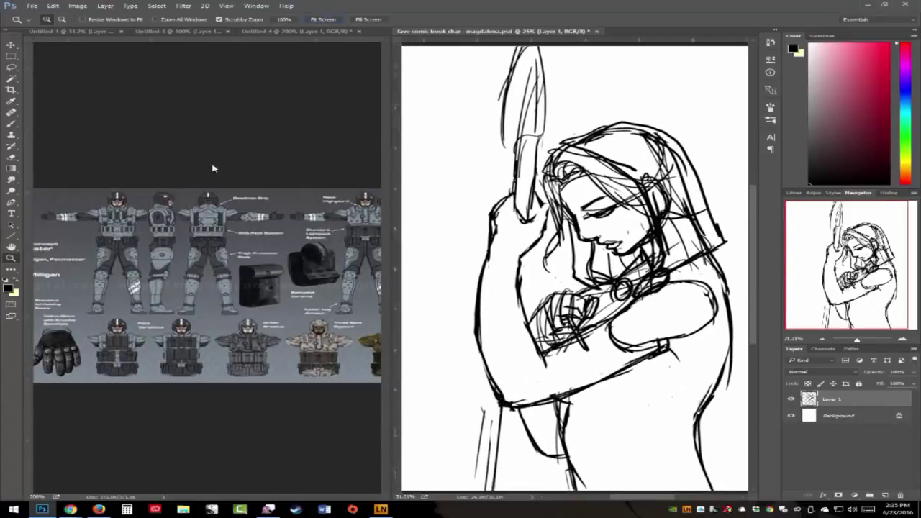
pyautogui.click(13, 124)
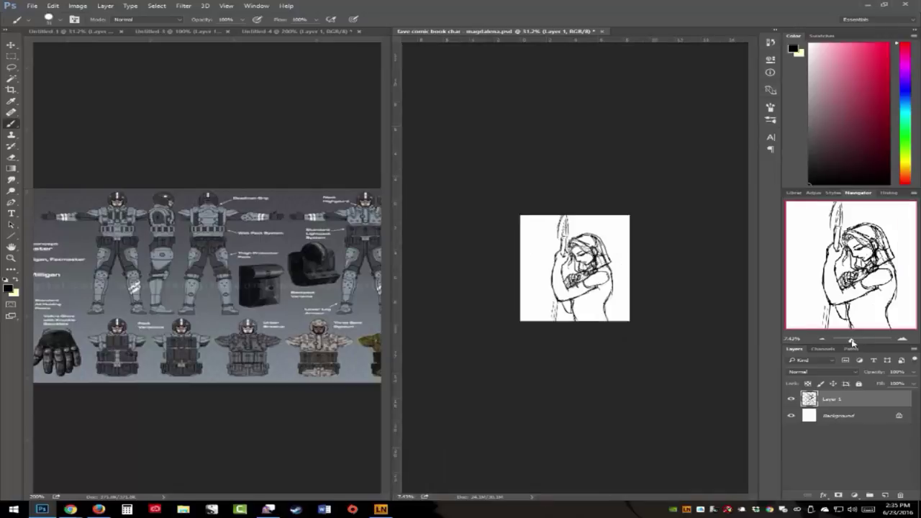
pyautogui.moveTo(856, 343); pyautogui.dragTo(856, 343)
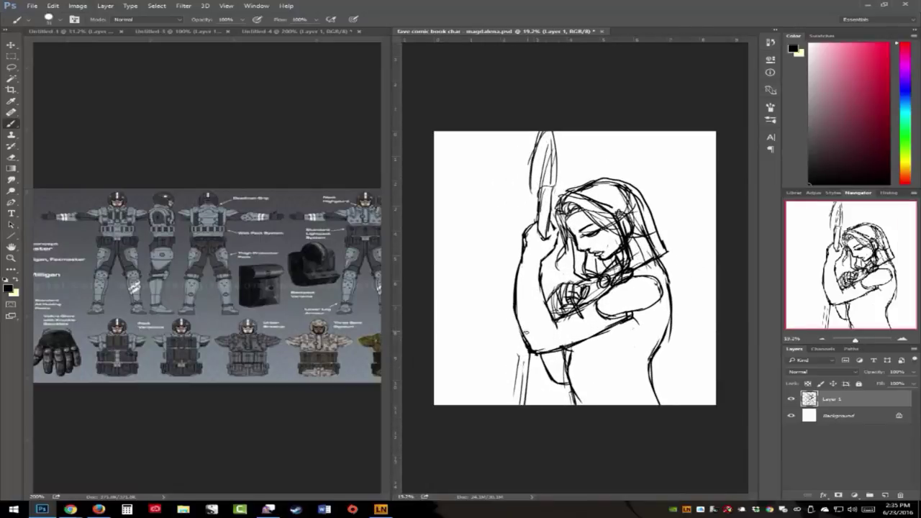
pyautogui.moveTo(541, 329)
pyautogui.mouseDown()
pyautogui.moveTo(532, 348)
pyautogui.moveTo(545, 361)
pyautogui.mouseUp()
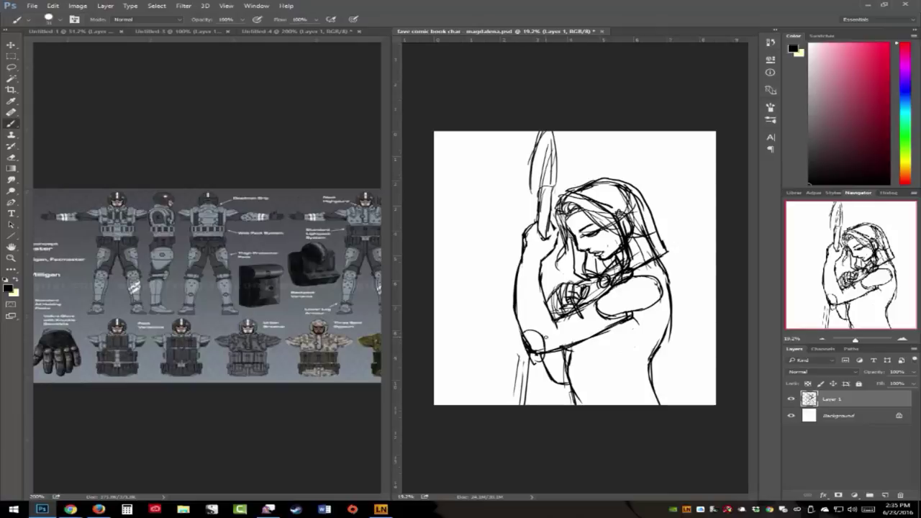
pyautogui.moveTo(551, 344); pyautogui.dragTo(544, 329)
# Sketch a fitted forearm guard along the raised arm, with a band at the wrist and a strengthened elbow edge
pyautogui.moveTo(528, 281)
pyautogui.mouseDown()
pyautogui.moveTo(545, 336)
pyautogui.moveTo(539, 267)
pyautogui.moveTo(510, 324)
pyautogui.mouseUp()
pyautogui.moveTo(514, 263)
pyautogui.mouseDown()
pyautogui.moveTo(527, 360)
pyautogui.moveTo(546, 266)
pyautogui.moveTo(555, 321)
pyautogui.mouseUp()
pyautogui.moveTo(539, 278); pyautogui.dragTo(556, 334)
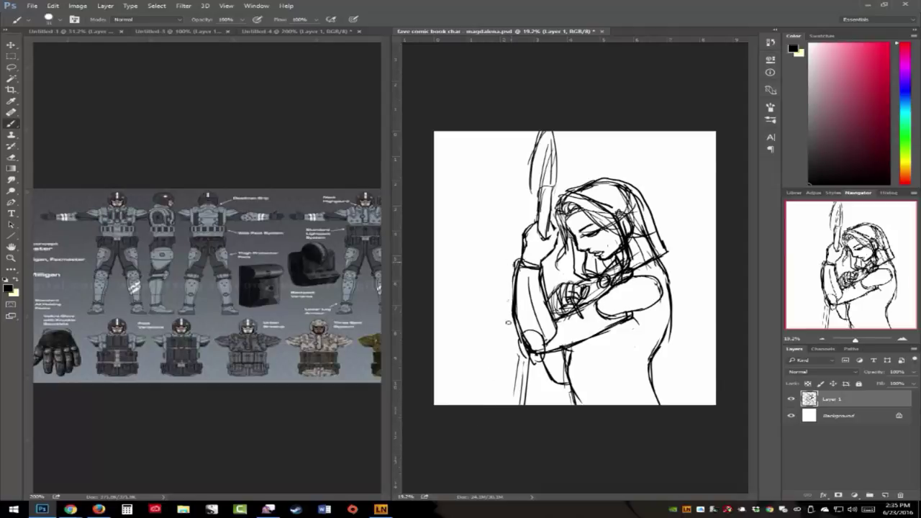
pyautogui.moveTo(531, 344)
pyautogui.mouseDown()
pyautogui.moveTo(526, 338)
pyautogui.moveTo(534, 349)
pyautogui.mouseUp()
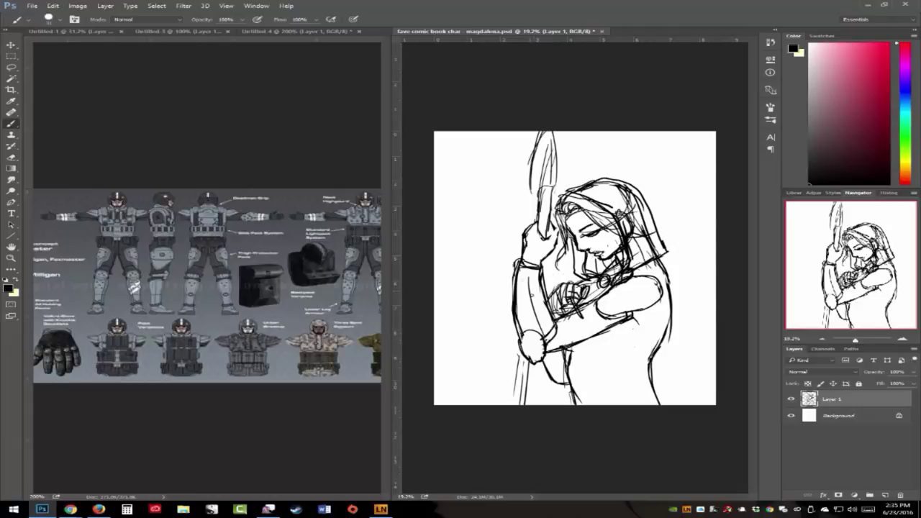
pyautogui.moveTo(528, 266); pyautogui.dragTo(531, 292)
pyautogui.moveTo(556, 329); pyautogui.dragTo(550, 342)
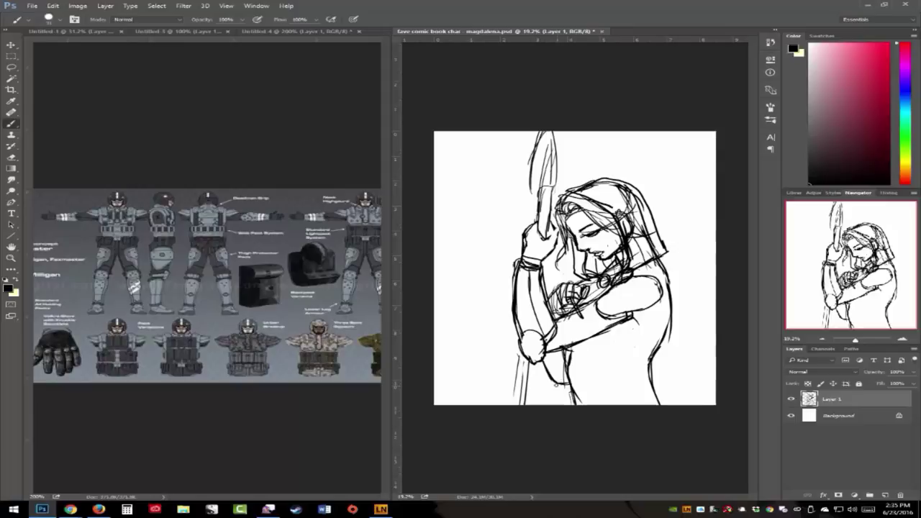
# Switch to the Pinterest board in Chrome, view the body_armor.jpg pin, and return to Photoshop
pyautogui.moveTo(72, 510)
pyautogui.click(86, 478)
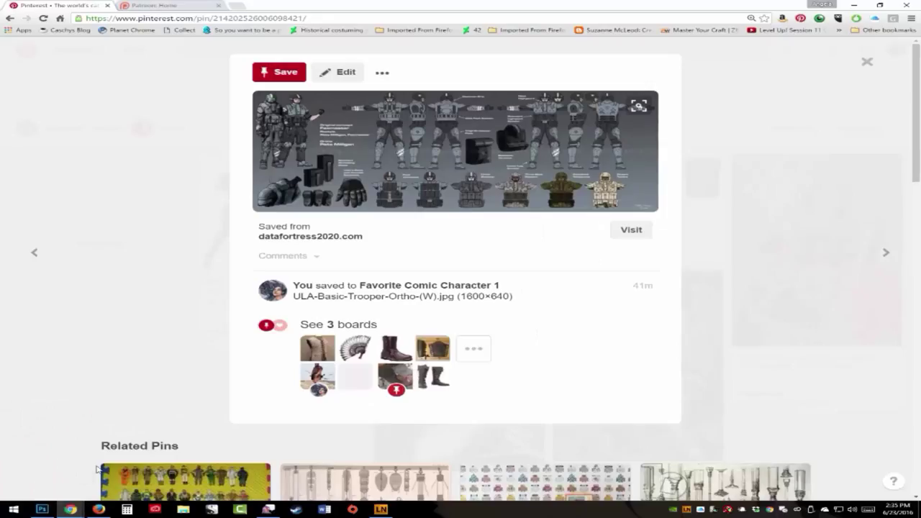
pyautogui.click(868, 64)
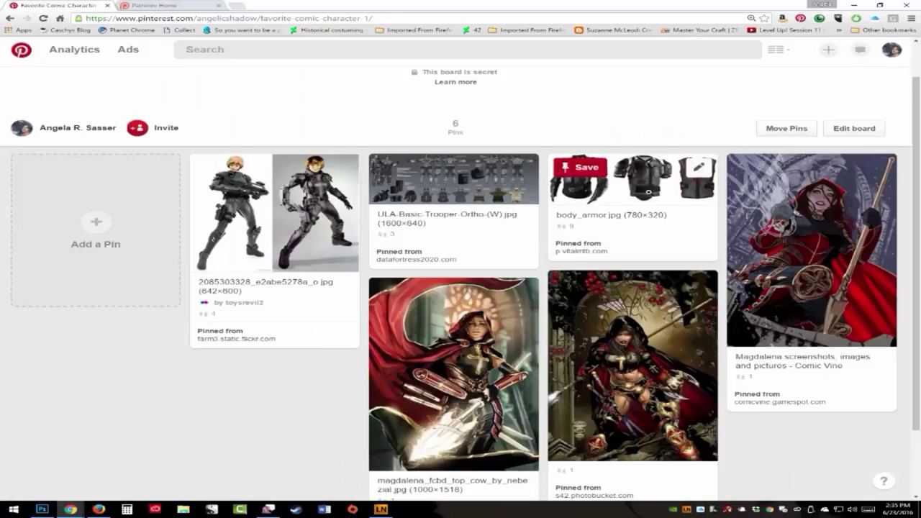
pyautogui.click(572, 244)
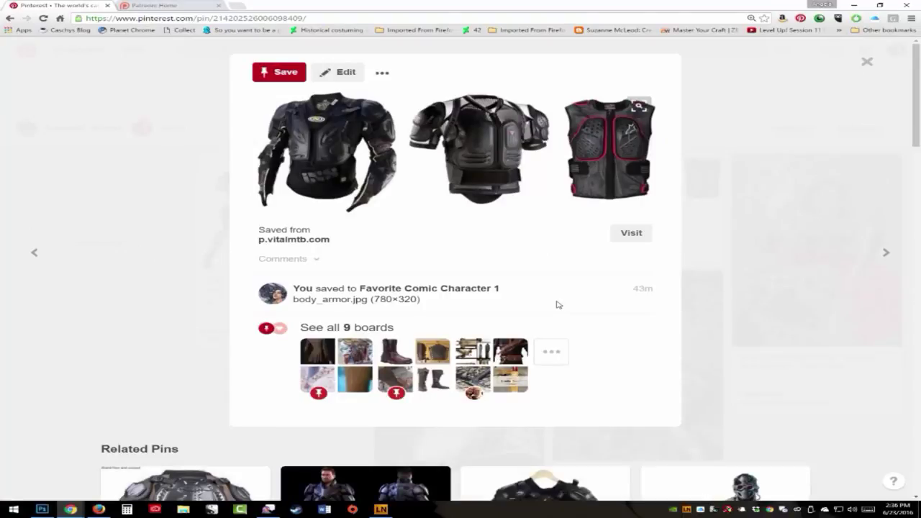
pyautogui.click(50, 510)
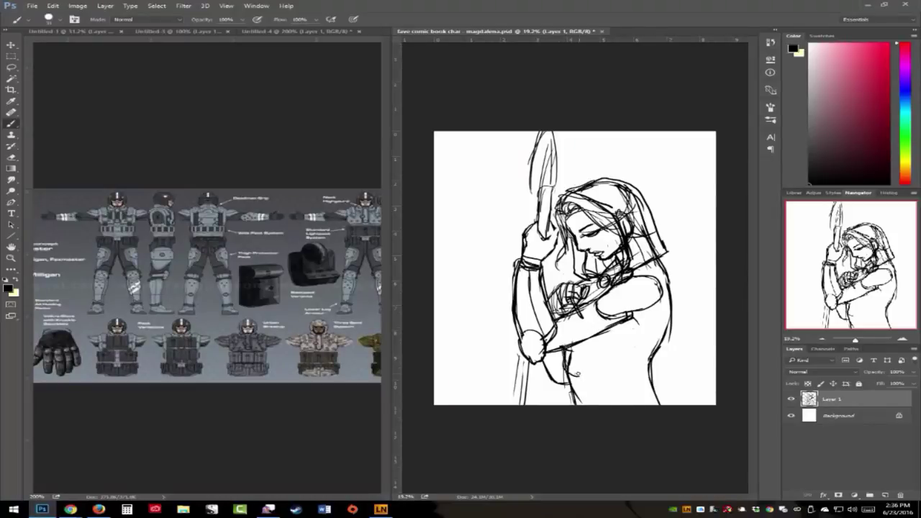
# Sketch the chest armor's lower edge across the torso, and bring up the red-cloaked Magdalena reference beside the drawing
pyautogui.moveTo(592, 375)
pyautogui.mouseDown()
pyautogui.moveTo(636, 363)
pyautogui.moveTo(624, 362)
pyautogui.moveTo(644, 338)
pyautogui.mouseUp()
pyautogui.moveTo(626, 362); pyautogui.dragTo(646, 330)
pyautogui.click(263, 32)
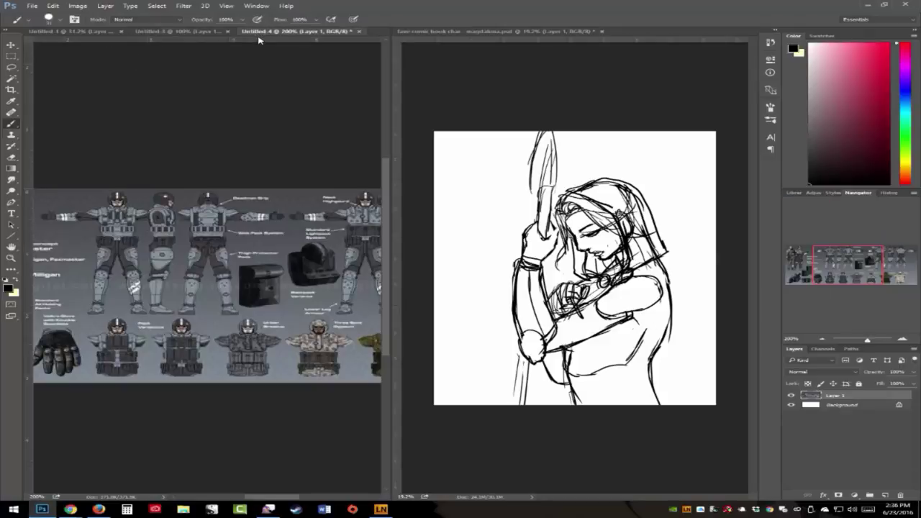
pyautogui.click(172, 31)
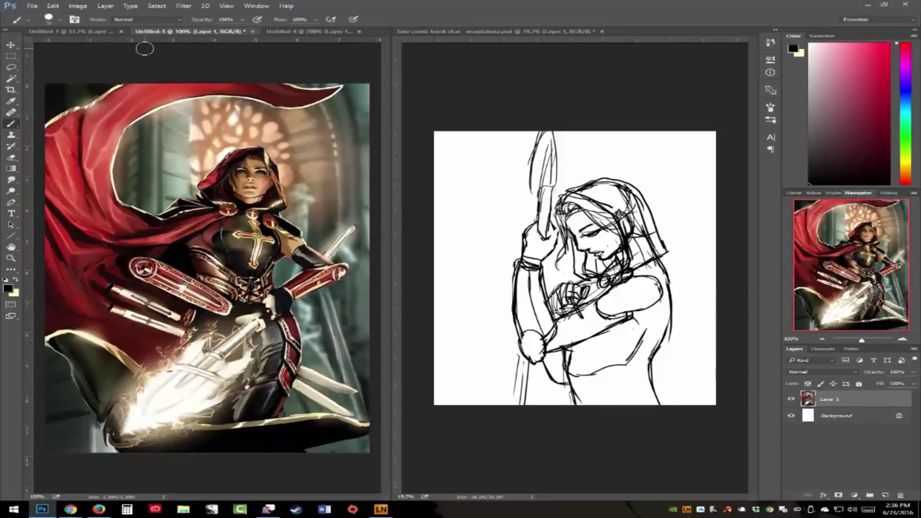
# Add side straps toward the back of the chest armor and double the line along its lower edge
pyautogui.click(639, 327)
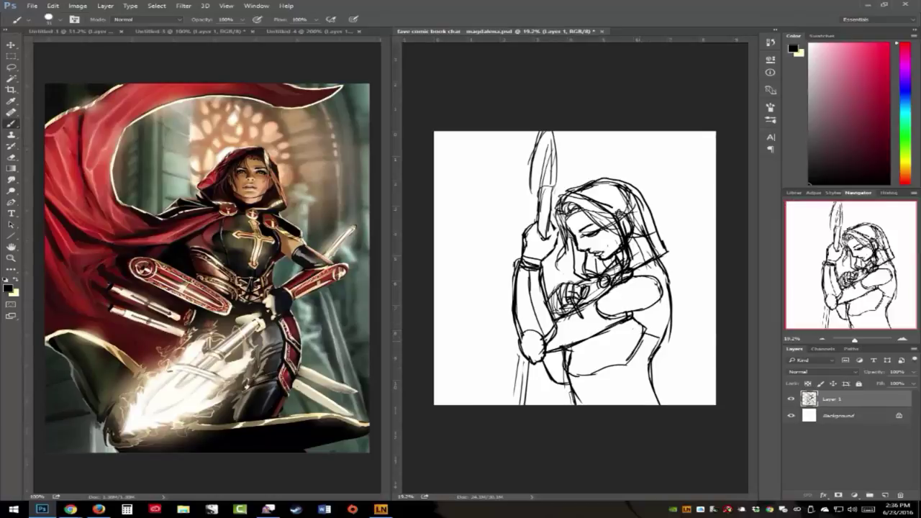
pyautogui.moveTo(629, 363)
pyautogui.mouseDown()
pyautogui.moveTo(654, 362)
pyautogui.moveTo(652, 371)
pyautogui.mouseUp()
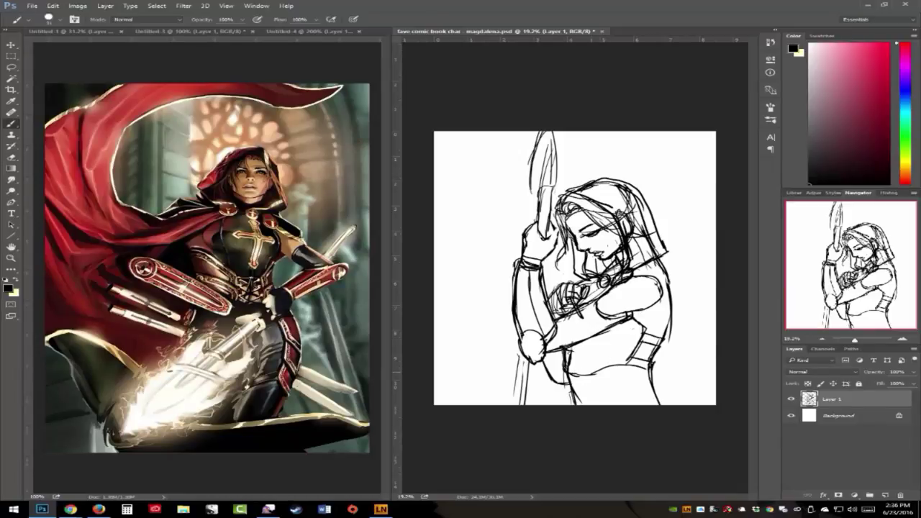
pyautogui.hotkey('ctrl', 'z')
pyautogui.moveTo(567, 363); pyautogui.dragTo(621, 358)
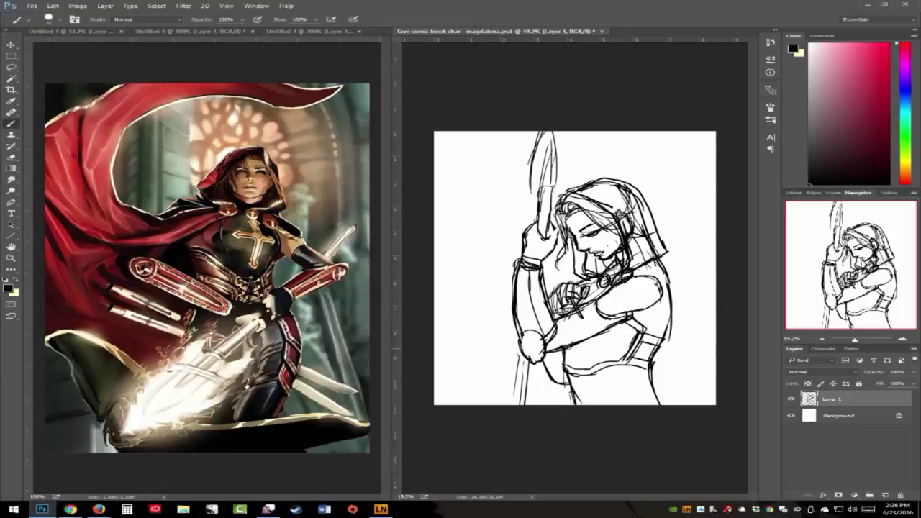
pyautogui.moveTo(567, 351)
pyautogui.mouseDown()
pyautogui.moveTo(567, 363)
pyautogui.moveTo(565, 351)
pyautogui.mouseUp()
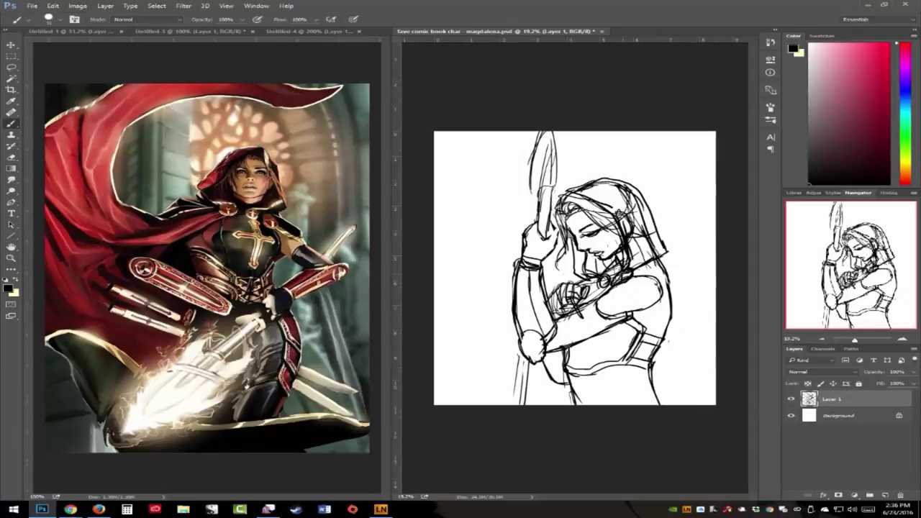
# Sketch two cape lines sweeping from the near shoulder past her back to the canvas's right edge
pyautogui.moveTo(639, 283)
pyautogui.mouseDown()
pyautogui.moveTo(626, 297)
pyautogui.moveTo(648, 327)
pyautogui.moveTo(704, 367)
pyautogui.moveTo(715, 392)
pyautogui.mouseUp()
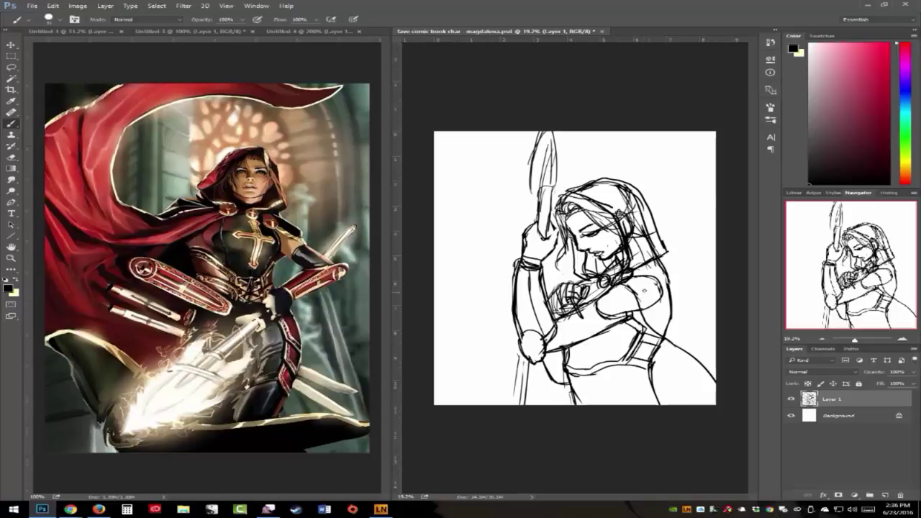
pyautogui.moveTo(645, 286); pyautogui.dragTo(716, 338)
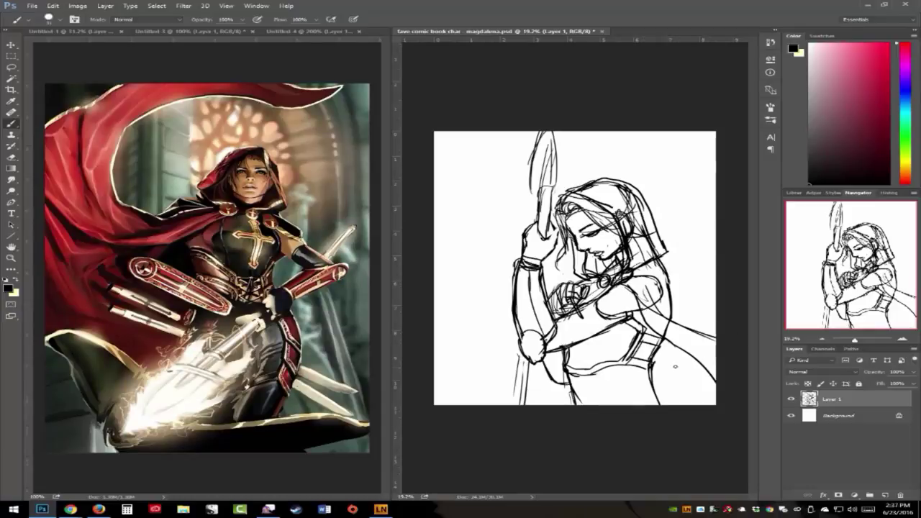
# Scale the sketch layer down proportionally to about 87.5%, move it toward the canvas's left side, and apply the transformation
pyautogui.click(12, 46)
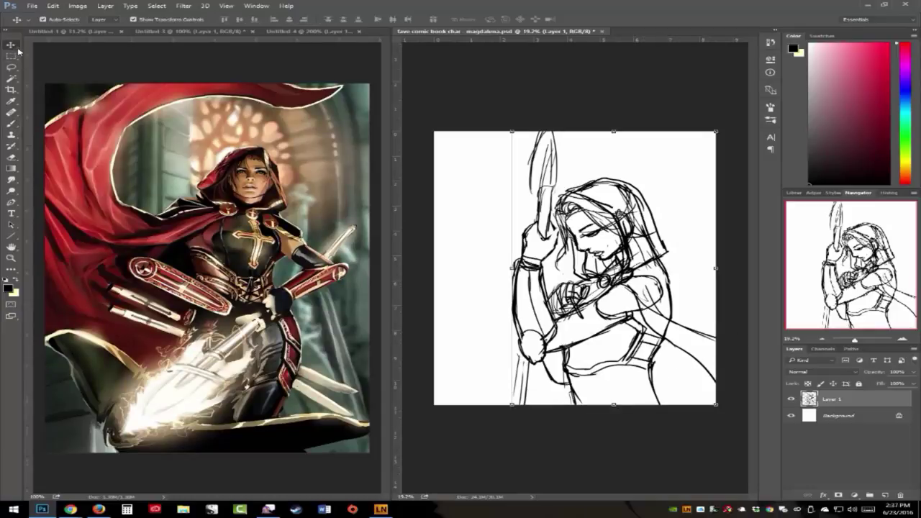
pyautogui.hotkey('ctrl', 't')
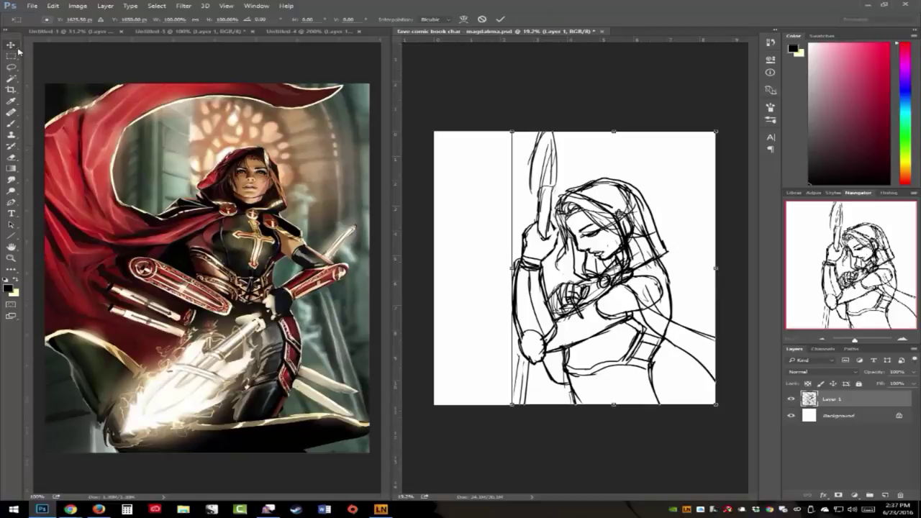
pyautogui.moveTo(715, 404)
pyautogui.mouseDown()
pyautogui.moveTo(702, 407)
pyautogui.moveTo(675, 386)
pyautogui.mouseUp()
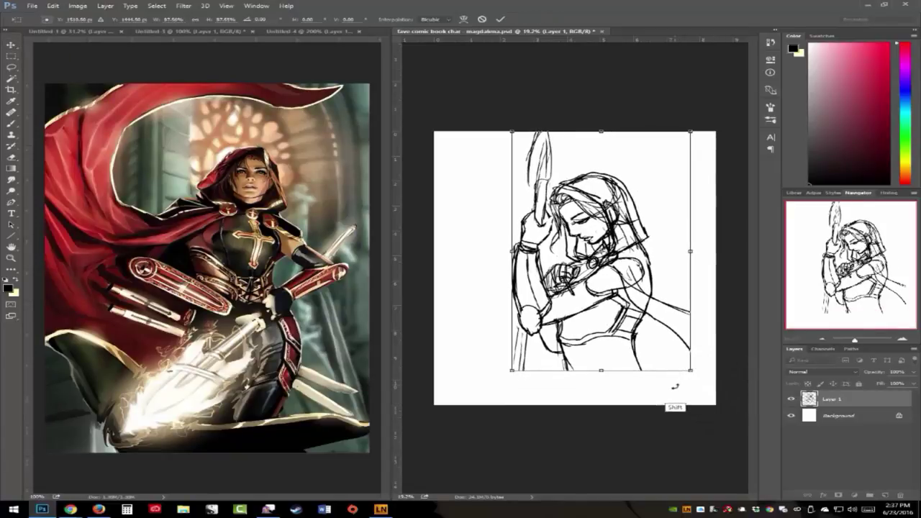
pyautogui.moveTo(615, 331); pyautogui.dragTo(592, 329)
pyautogui.click(11, 67)
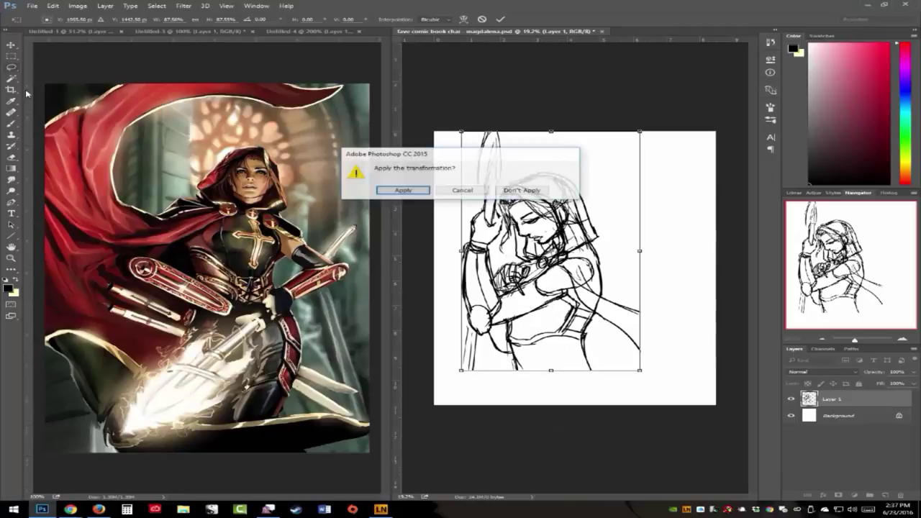
pyautogui.click(413, 192)
# Sketch the billowing cape with the Brush, extending it to the canvas's right edge and adding lower folds behind her hip
pyautogui.click(16, 126)
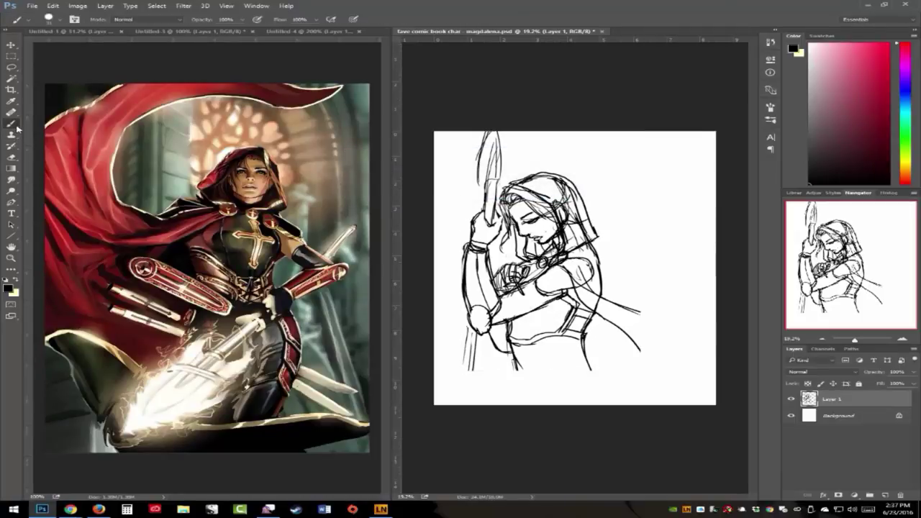
pyautogui.moveTo(717, 291)
pyautogui.mouseDown()
pyautogui.moveTo(620, 308)
pyautogui.moveTo(608, 299)
pyautogui.moveTo(644, 228)
pyautogui.moveTo(683, 245)
pyautogui.moveTo(715, 200)
pyautogui.mouseUp()
pyautogui.moveTo(693, 236); pyautogui.dragTo(618, 299)
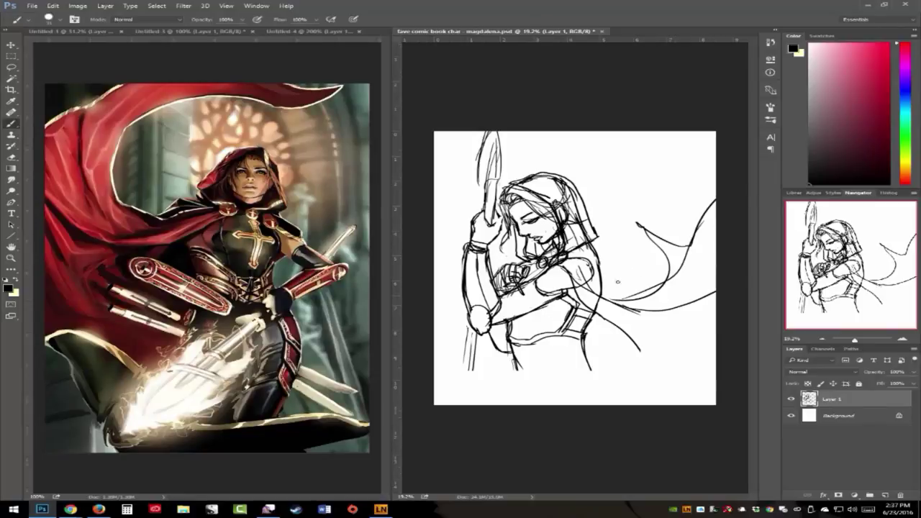
pyautogui.moveTo(626, 331); pyautogui.dragTo(656, 405)
pyautogui.moveTo(609, 323)
pyautogui.mouseDown()
pyautogui.moveTo(628, 350)
pyautogui.moveTo(592, 372)
pyautogui.mouseUp()
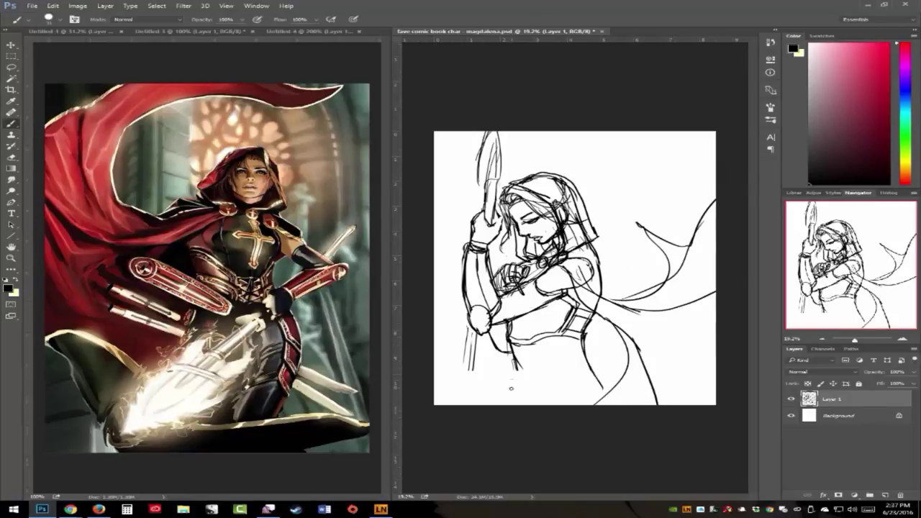
# Sketch a wide belt around the waist below the chest armor, divide it into vertical segments, and start the hip line
pyautogui.moveTo(521, 365); pyautogui.dragTo(513, 405)
pyautogui.moveTo(520, 383); pyautogui.dragTo(602, 368)
pyautogui.moveTo(512, 361)
pyautogui.mouseDown()
pyautogui.moveTo(580, 354)
pyautogui.moveTo(590, 339)
pyautogui.moveTo(598, 369)
pyautogui.mouseUp()
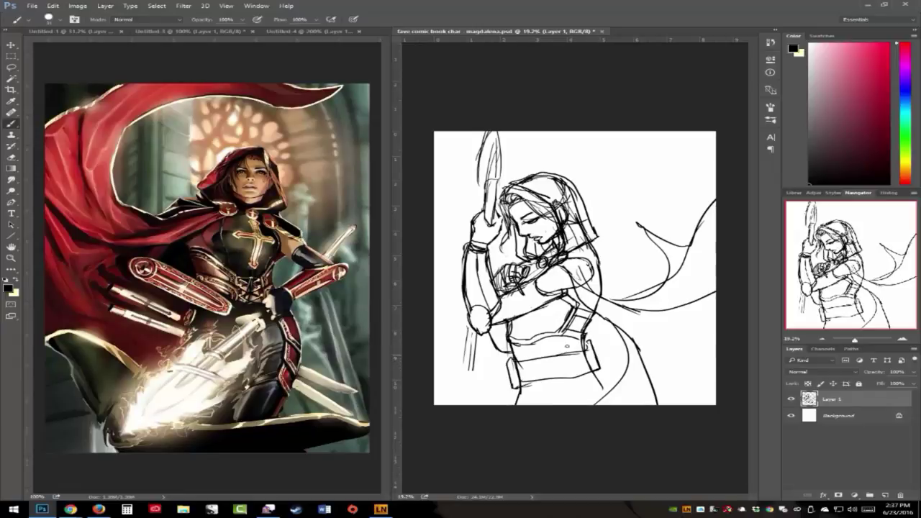
pyautogui.moveTo(548, 358)
pyautogui.mouseDown()
pyautogui.moveTo(545, 384)
pyautogui.moveTo(567, 374)
pyautogui.moveTo(556, 386)
pyautogui.mouseUp()
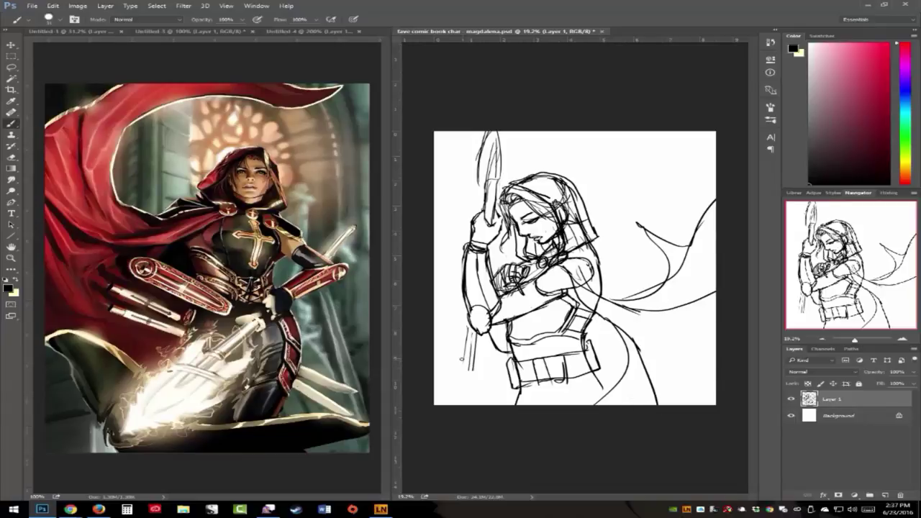
# Sketch long, narrow weapon shafts crossing her hips and extending behind her, and hatch the area just below the belt
pyautogui.moveTo(464, 364); pyautogui.dragTo(515, 362)
pyautogui.moveTo(459, 360)
pyautogui.mouseDown()
pyautogui.moveTo(455, 371)
pyautogui.moveTo(585, 395)
pyautogui.mouseUp()
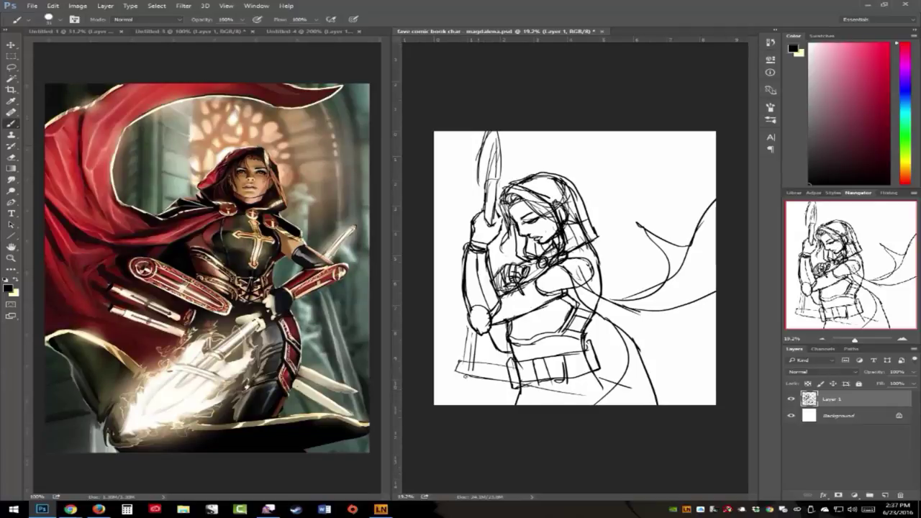
pyautogui.moveTo(453, 361)
pyautogui.mouseDown()
pyautogui.moveTo(512, 368)
pyautogui.moveTo(504, 367)
pyautogui.moveTo(527, 380)
pyautogui.moveTo(503, 375)
pyautogui.mouseUp()
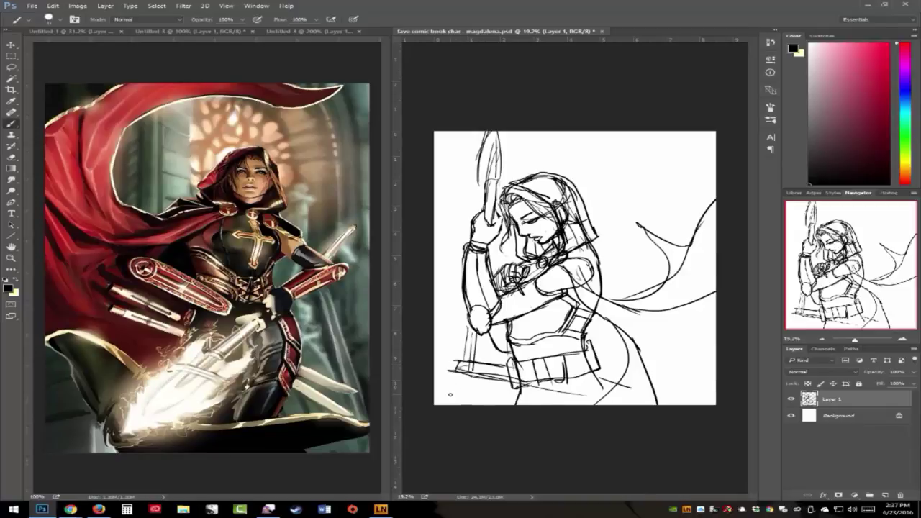
pyautogui.moveTo(451, 394); pyautogui.dragTo(606, 385)
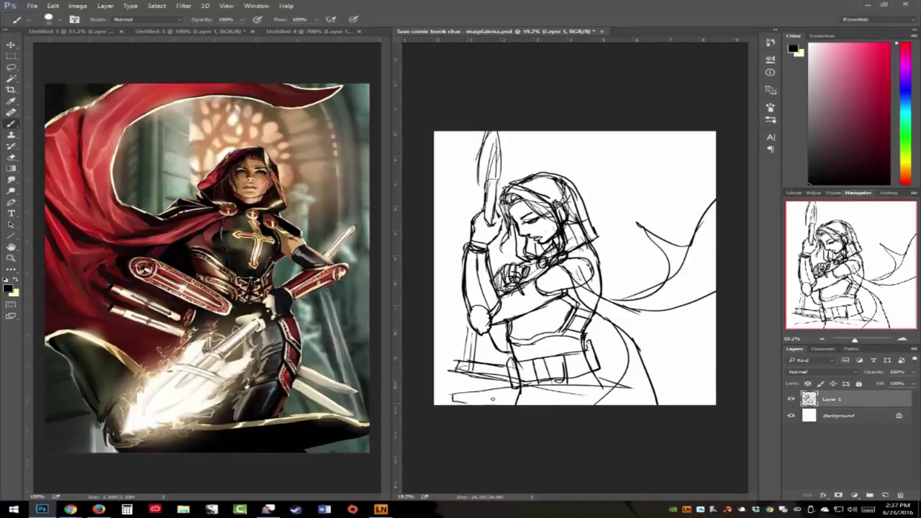
pyautogui.moveTo(474, 400); pyautogui.dragTo(533, 394)
pyautogui.moveTo(603, 379)
pyautogui.mouseDown()
pyautogui.moveTo(680, 377)
pyautogui.moveTo(670, 383)
pyautogui.mouseUp()
pyautogui.moveTo(603, 395)
pyautogui.mouseDown()
pyautogui.moveTo(678, 405)
pyautogui.moveTo(668, 405)
pyautogui.moveTo(684, 383)
pyautogui.mouseUp()
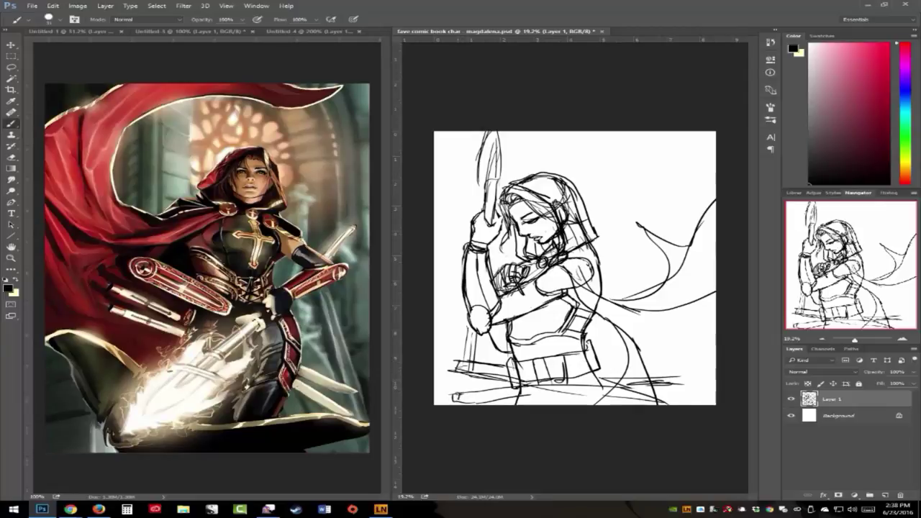
pyautogui.moveTo(461, 398); pyautogui.dragTo(518, 395)
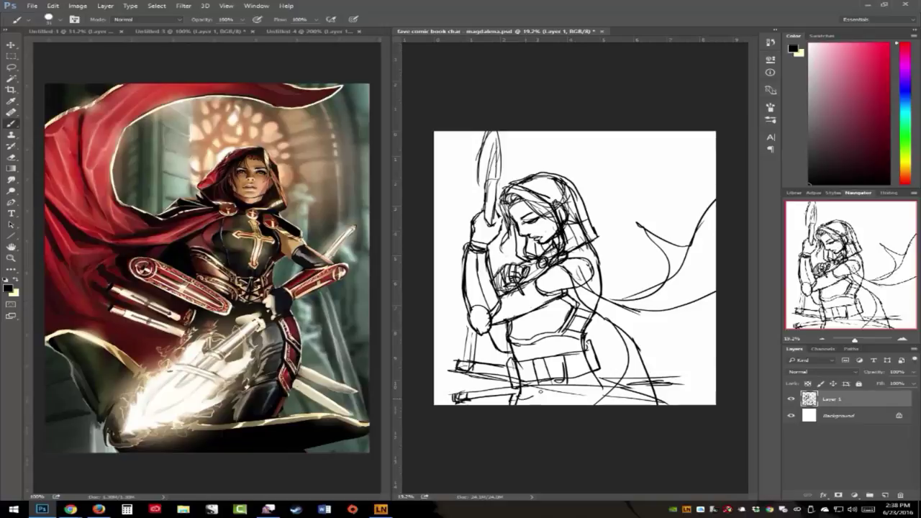
pyautogui.moveTo(539, 390)
pyautogui.mouseDown()
pyautogui.moveTo(568, 373)
pyautogui.moveTo(589, 374)
pyautogui.mouseUp()
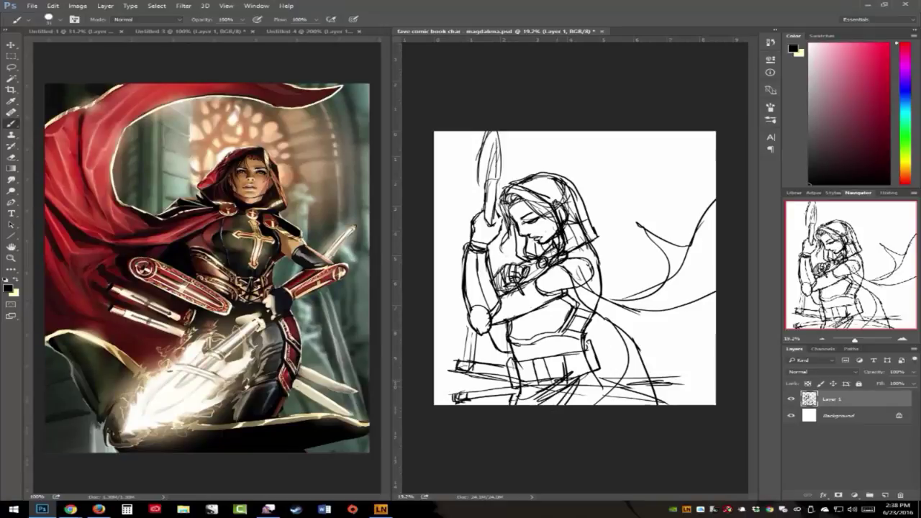
pyautogui.moveTo(513, 400)
pyautogui.mouseDown()
pyautogui.moveTo(586, 377)
pyautogui.moveTo(581, 397)
pyautogui.mouseUp()
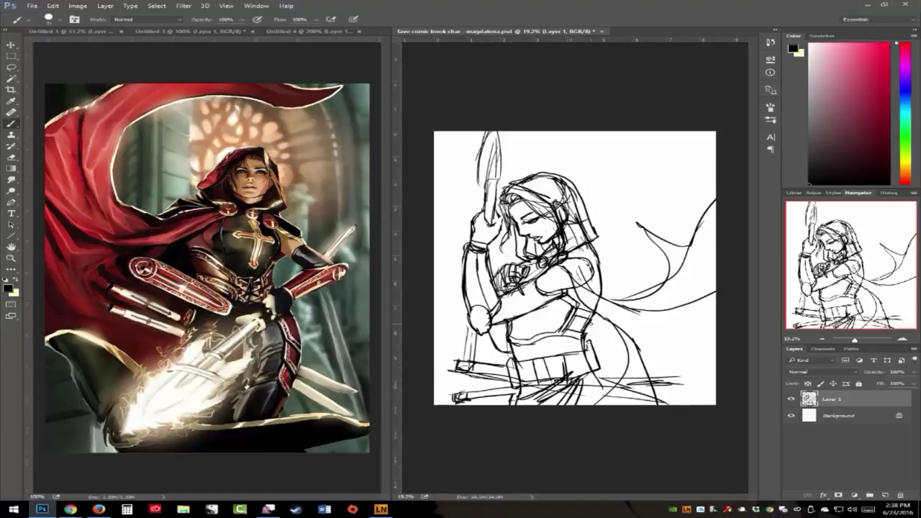
# Scale the sketch layer down to about 90%, keeping it against the canvas's upper edge, and apply the transformation
pyautogui.click(14, 47)
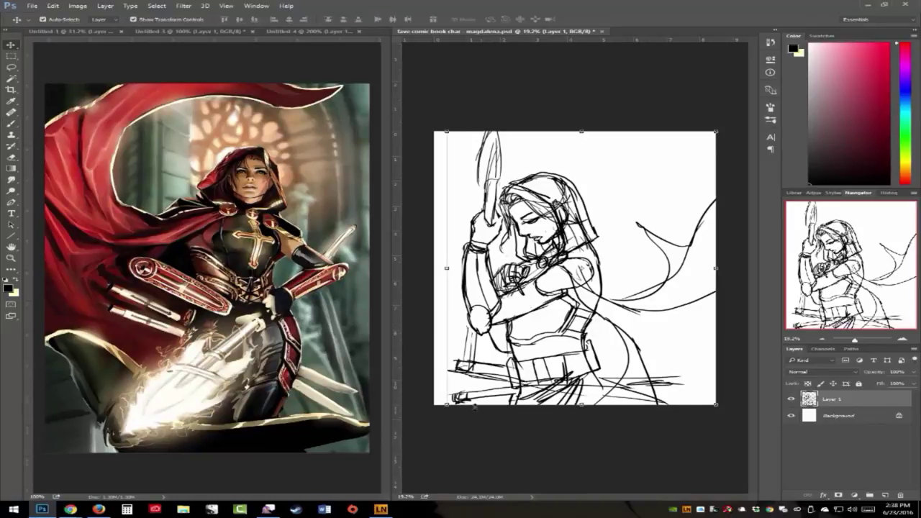
pyautogui.moveTo(447, 405); pyautogui.dragTo(456, 400)
pyautogui.moveTo(715, 404); pyautogui.dragTo(699, 377)
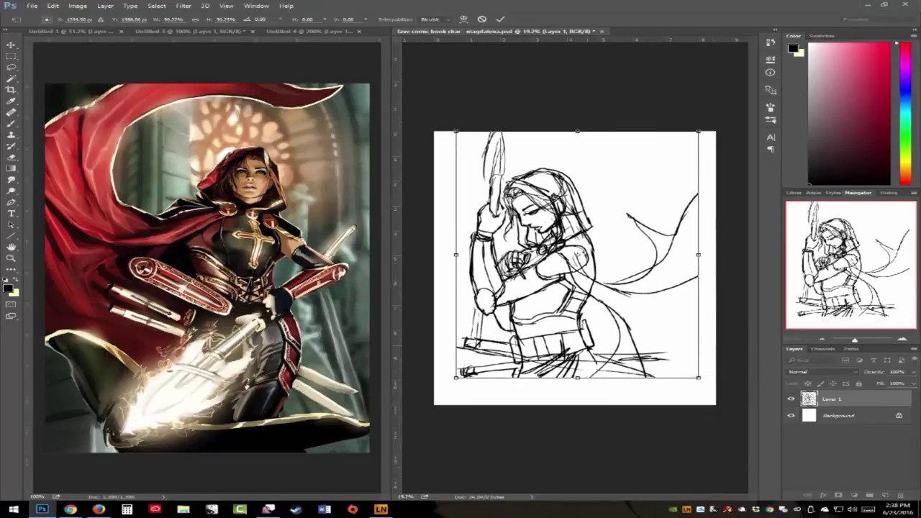
pyautogui.click(11, 124)
pyautogui.click(403, 191)
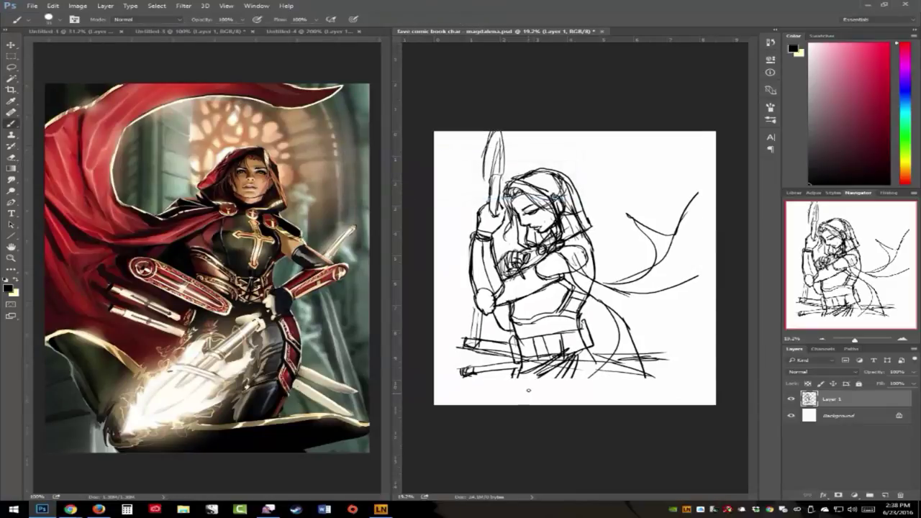
# Extend the front thigh line to the canvas's lower edge and the cape's outlines to the lower and right edges with the Brush
pyautogui.moveTo(520, 380); pyautogui.dragTo(514, 403)
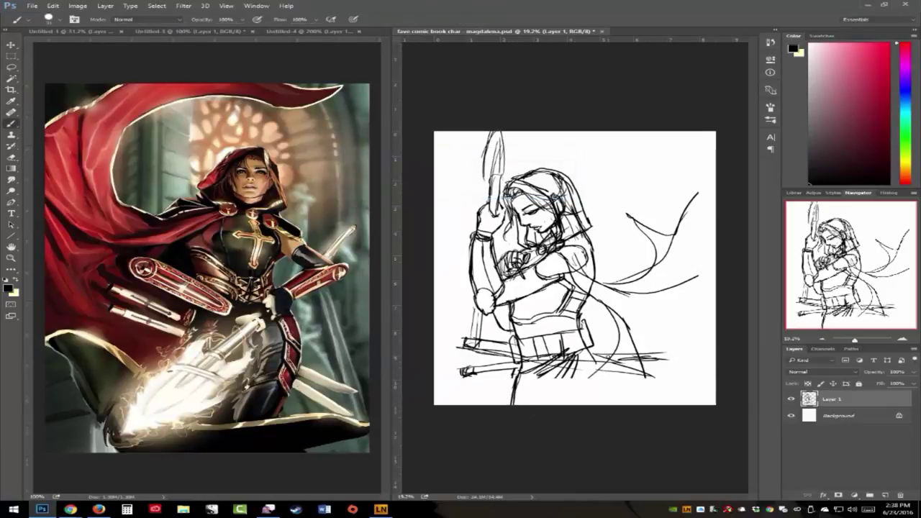
pyautogui.moveTo(603, 365)
pyautogui.mouseDown()
pyautogui.moveTo(593, 386)
pyautogui.moveTo(638, 403)
pyautogui.mouseUp()
pyautogui.moveTo(645, 368); pyautogui.dragTo(636, 401)
pyautogui.moveTo(696, 274); pyautogui.dragTo(716, 264)
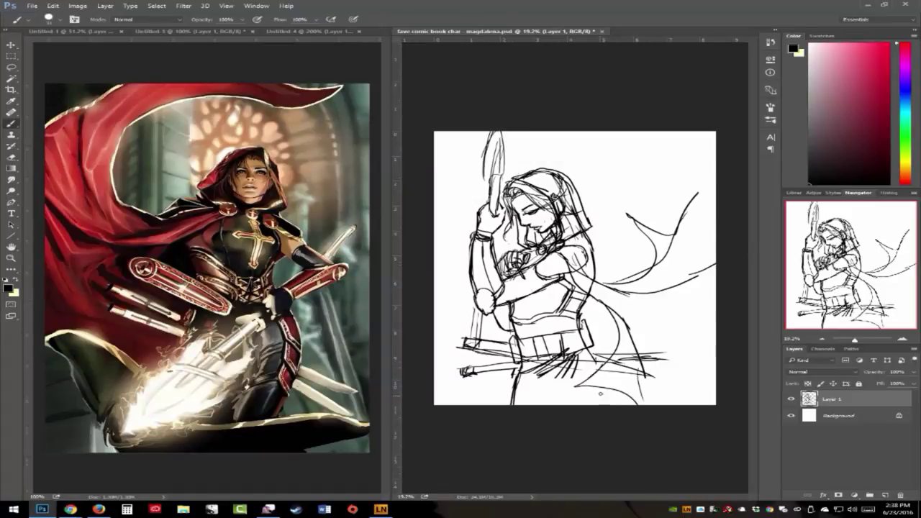
pyautogui.moveTo(579, 389)
pyautogui.mouseDown()
pyautogui.moveTo(646, 375)
pyautogui.moveTo(716, 325)
pyautogui.mouseUp()
pyautogui.moveTo(631, 390); pyautogui.dragTo(599, 394)
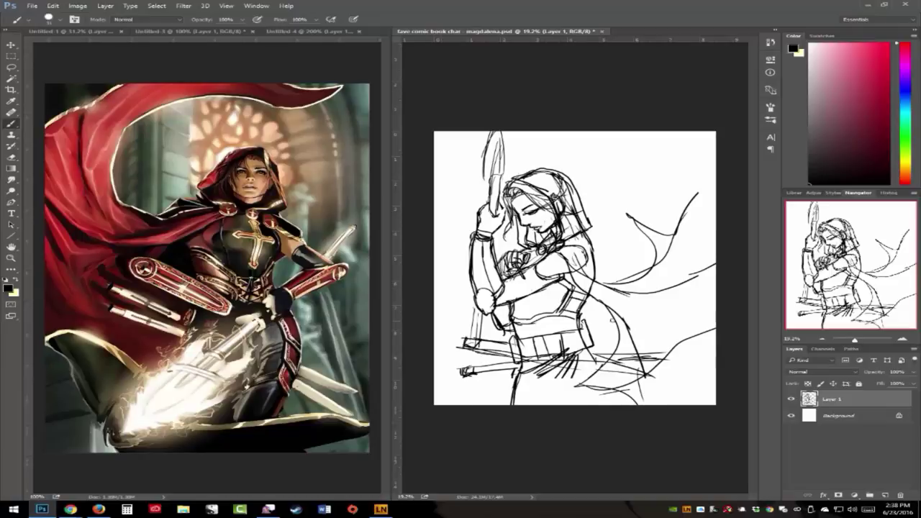
# Erase the overlapping cape lines behind her hip and redraw the lower fold curling down toward the canvas's right edge
pyautogui.moveTo(617, 321)
pyautogui.mouseDown()
pyautogui.moveTo(582, 382)
pyautogui.moveTo(637, 381)
pyautogui.mouseUp()
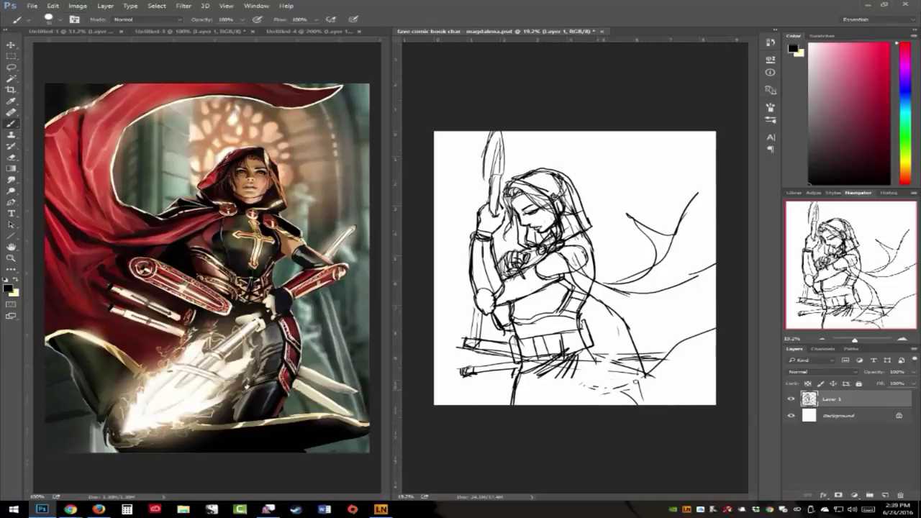
pyautogui.moveTo(591, 295)
pyautogui.mouseDown()
pyautogui.moveTo(604, 310)
pyautogui.moveTo(604, 349)
pyautogui.moveTo(701, 371)
pyautogui.mouseUp()
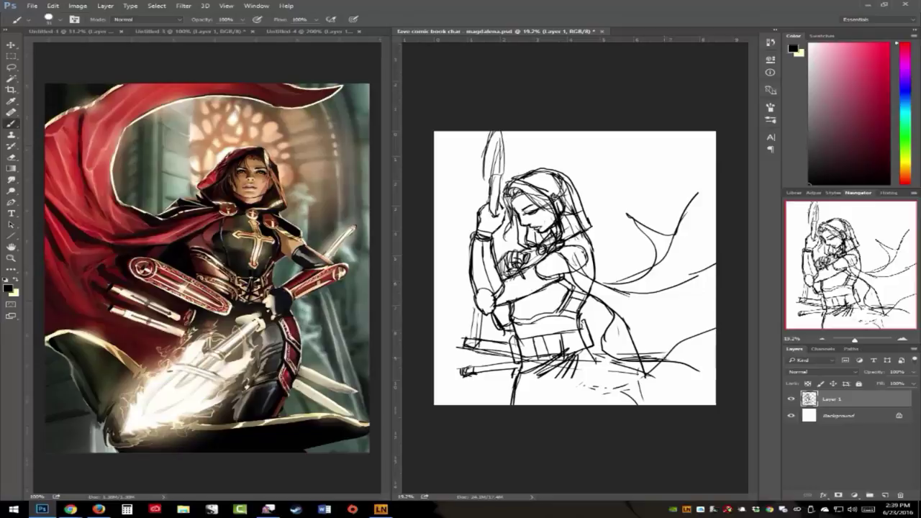
pyautogui.hotkey('ctrl', 'alt', 'z')
pyautogui.hotkey('alt', 'z')
pyautogui.hotkey('alt', 'z')
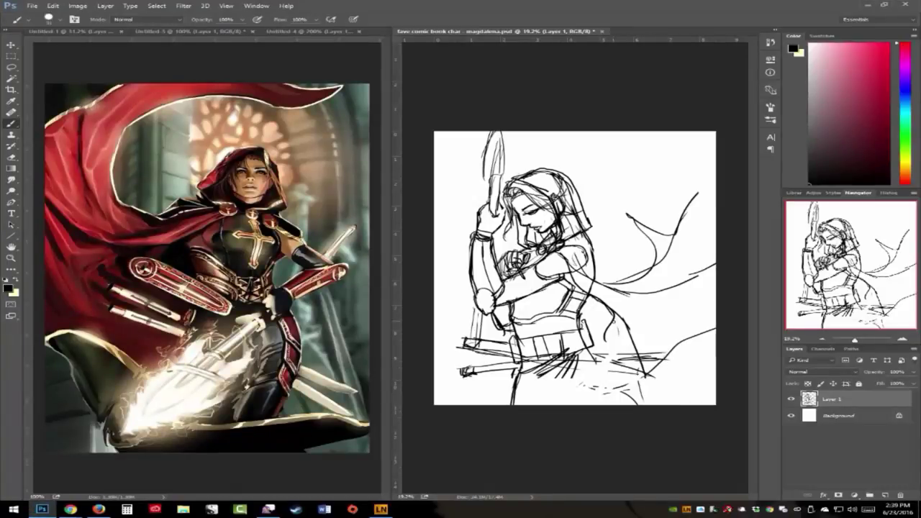
pyautogui.moveTo(613, 311)
pyautogui.mouseDown()
pyautogui.moveTo(544, 399)
pyautogui.moveTo(599, 357)
pyautogui.moveTo(669, 343)
pyautogui.mouseUp()
pyautogui.moveTo(662, 381)
pyautogui.mouseDown()
pyautogui.moveTo(672, 398)
pyautogui.moveTo(715, 390)
pyautogui.mouseUp()
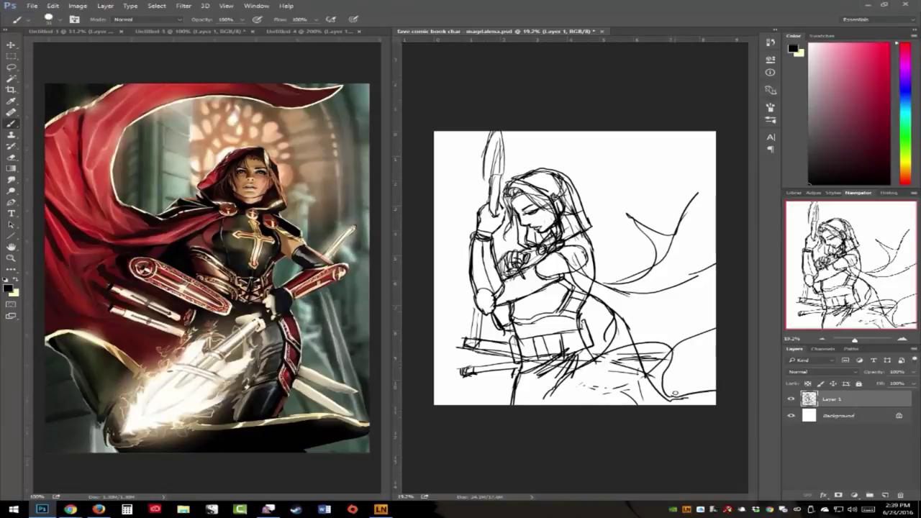
# Erase stray parts of the lower cape fold and redraw its outer edge as a bolder curve reaching the canvas's right edge
pyautogui.click(697, 393)
pyautogui.click(689, 395)
pyautogui.click(707, 390)
pyautogui.click(706, 328)
pyautogui.moveTo(645, 351); pyautogui.dragTo(654, 354)
pyautogui.moveTo(709, 331); pyautogui.dragTo(687, 340)
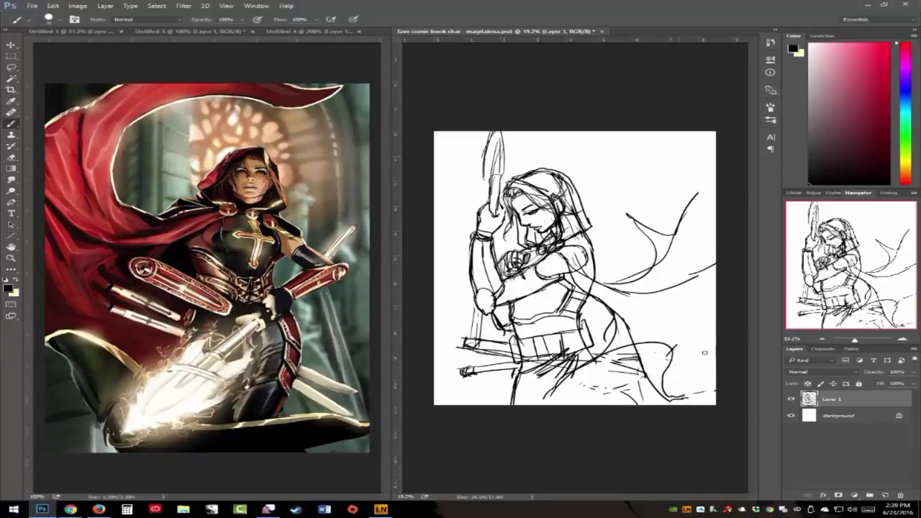
pyautogui.moveTo(716, 332)
pyautogui.mouseDown()
pyautogui.moveTo(675, 361)
pyautogui.moveTo(663, 400)
pyautogui.moveTo(678, 396)
pyautogui.mouseUp()
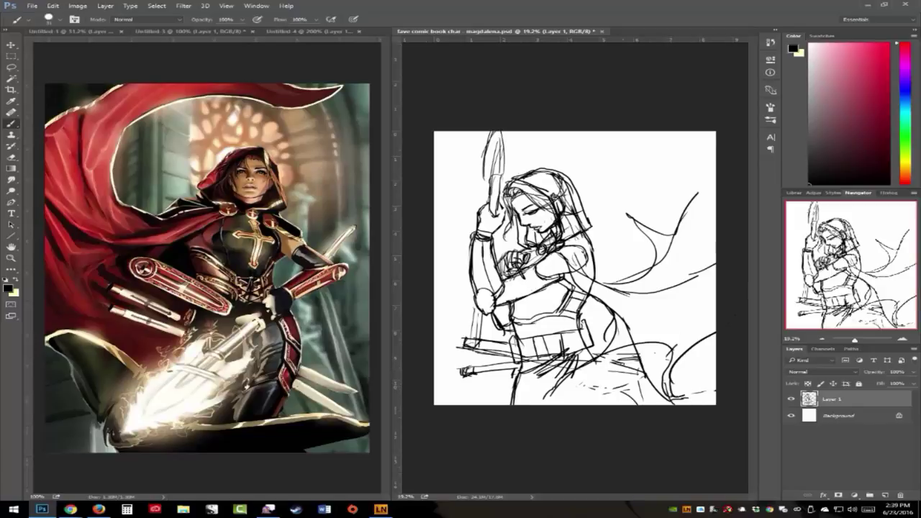
# Add the rear thigh line down to the canvas's lower edge and reinforce the hood's inner edge around her face
pyautogui.moveTo(596, 362); pyautogui.dragTo(588, 405)
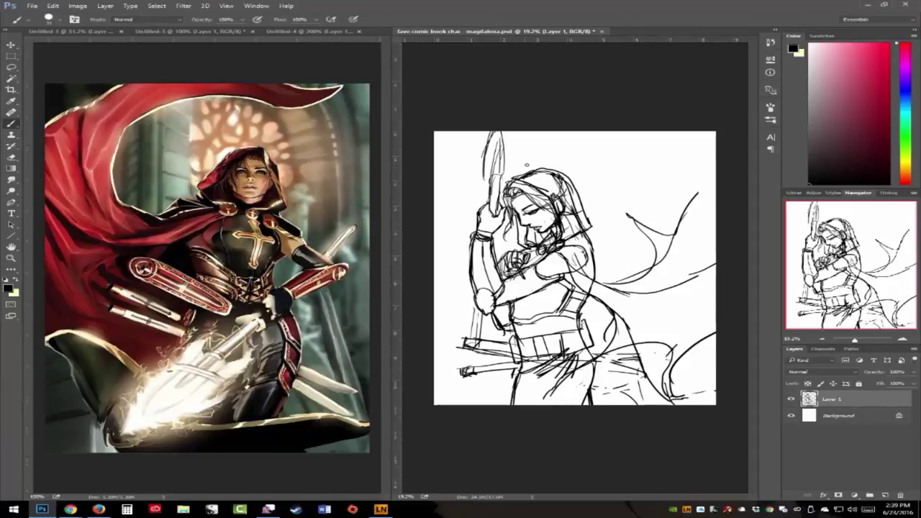
pyautogui.moveTo(510, 181)
pyautogui.mouseDown()
pyautogui.moveTo(544, 190)
pyautogui.moveTo(566, 220)
pyautogui.mouseUp()
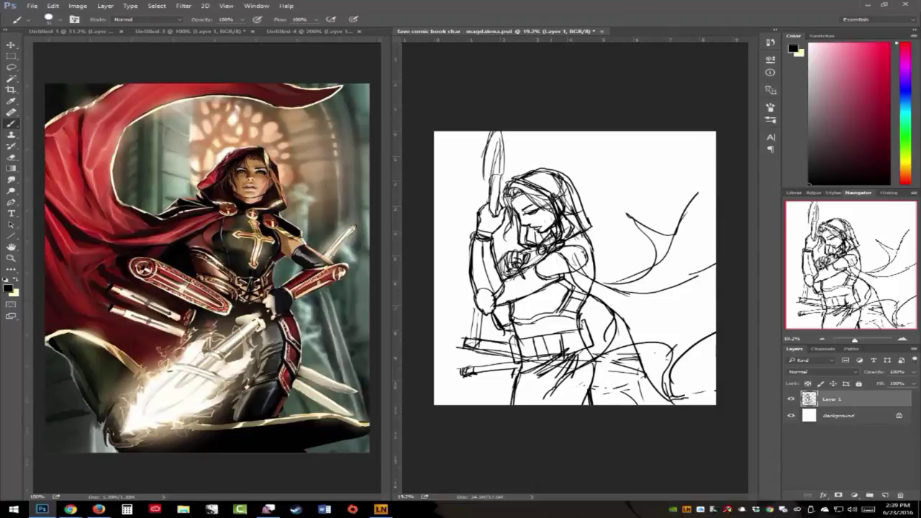
# Double the edge of the lower cape fold and reshape the cape's upper tip into jagged folds reaching the canvas's right edge
pyautogui.moveTo(579, 272)
pyautogui.mouseDown()
pyautogui.moveTo(622, 335)
pyautogui.moveTo(674, 337)
pyautogui.moveTo(654, 386)
pyautogui.mouseUp()
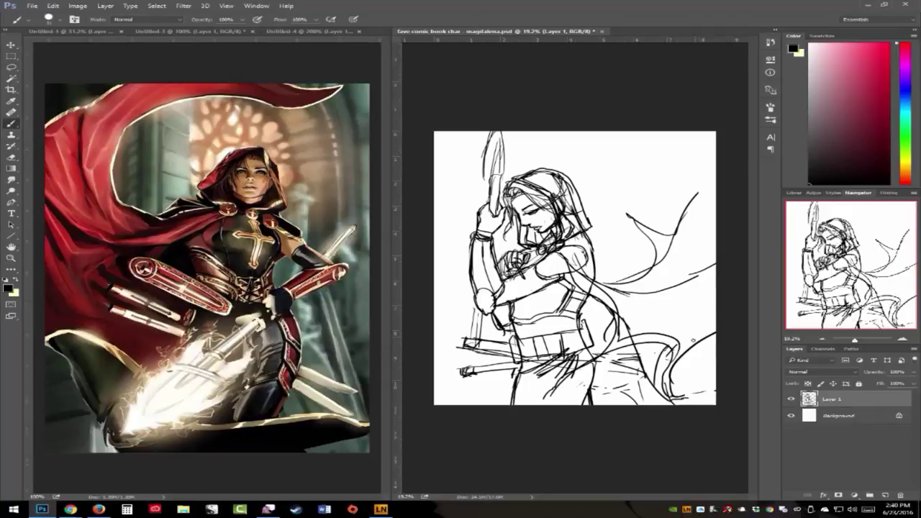
pyautogui.moveTo(685, 346); pyautogui.dragTo(711, 331)
pyautogui.moveTo(697, 194); pyautogui.dragTo(715, 258)
pyautogui.moveTo(707, 215)
pyautogui.mouseDown()
pyautogui.moveTo(679, 238)
pyautogui.moveTo(717, 251)
pyautogui.mouseUp()
pyautogui.moveTo(697, 191); pyautogui.dragTo(686, 211)
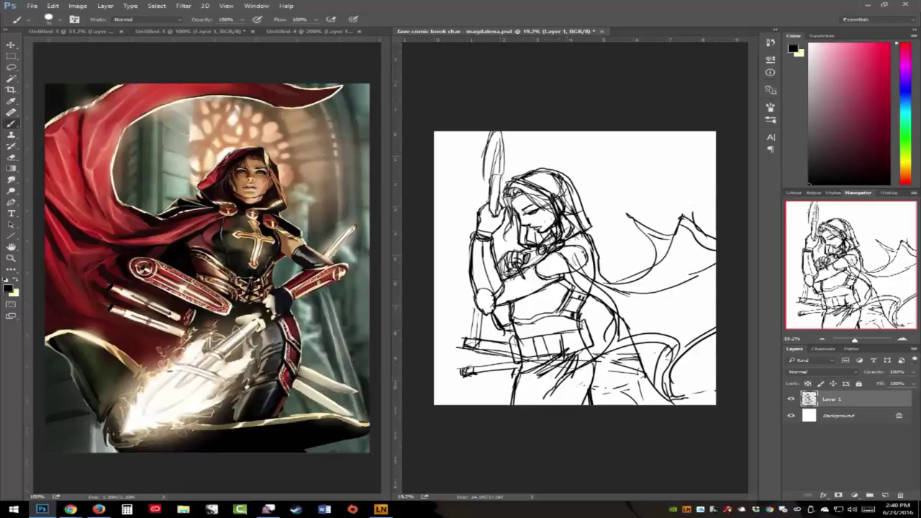
# Add fold strokes across the figure's skirt and scale the sketch layer down to about 86%
pyautogui.moveTo(565, 377); pyautogui.dragTo(525, 402)
pyautogui.moveTo(567, 362); pyautogui.dragTo(520, 393)
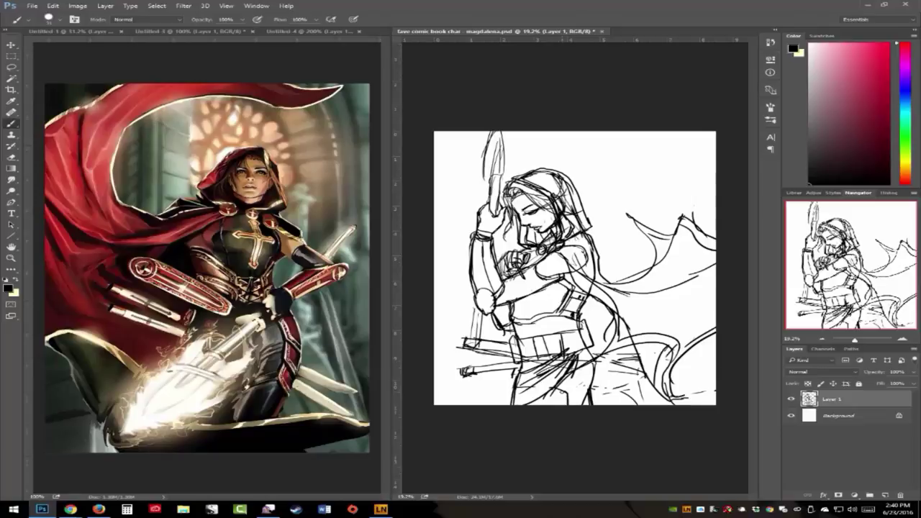
pyautogui.hotkey('ctrl', 't')
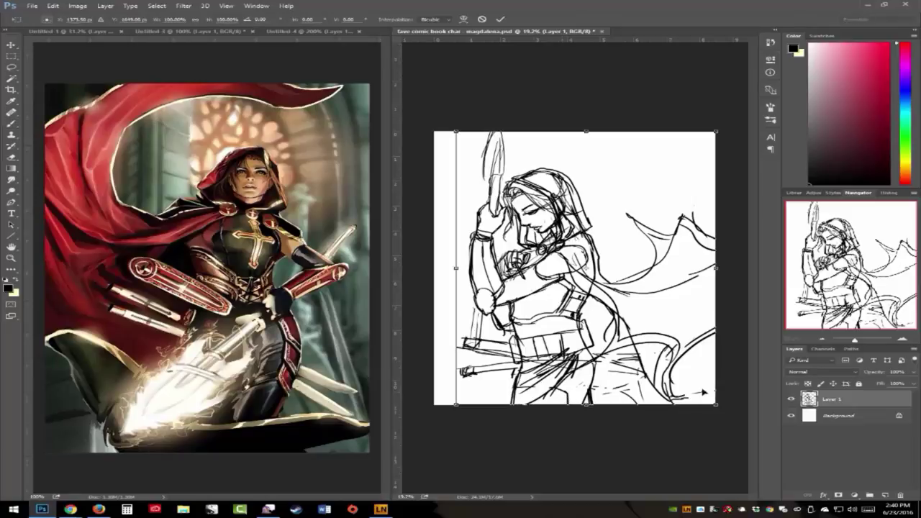
pyautogui.moveTo(714, 404); pyautogui.dragTo(675, 349)
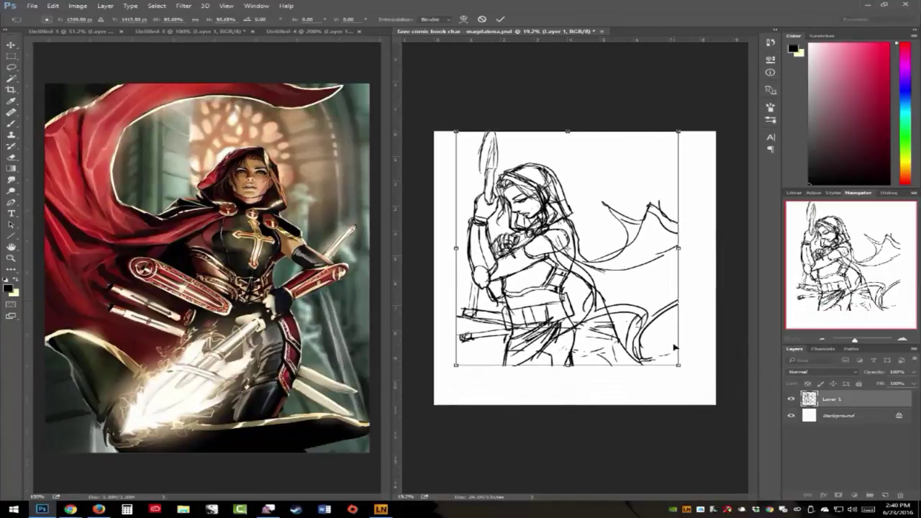
pyautogui.click(12, 56)
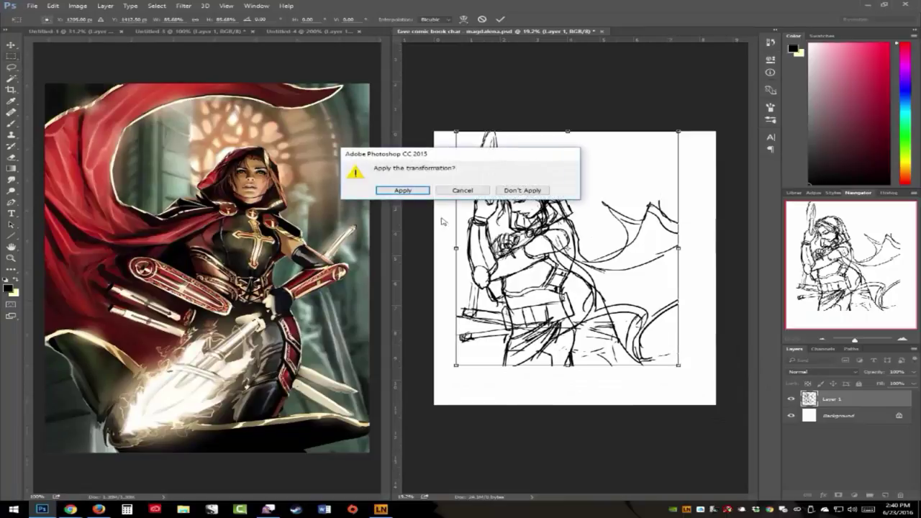
pyautogui.click(403, 190)
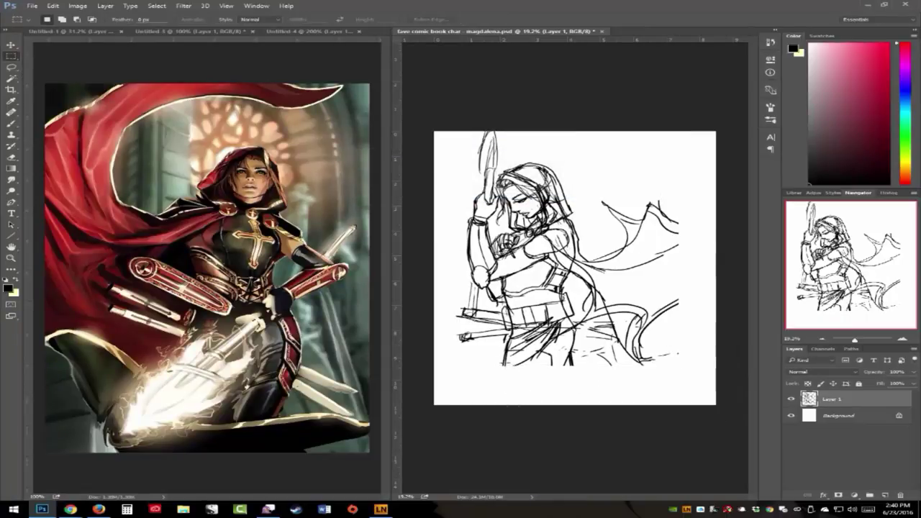
# Brush the legs down to the canvas's bottom edge and extend the cape's outline to its right edge
pyautogui.click(12, 124)
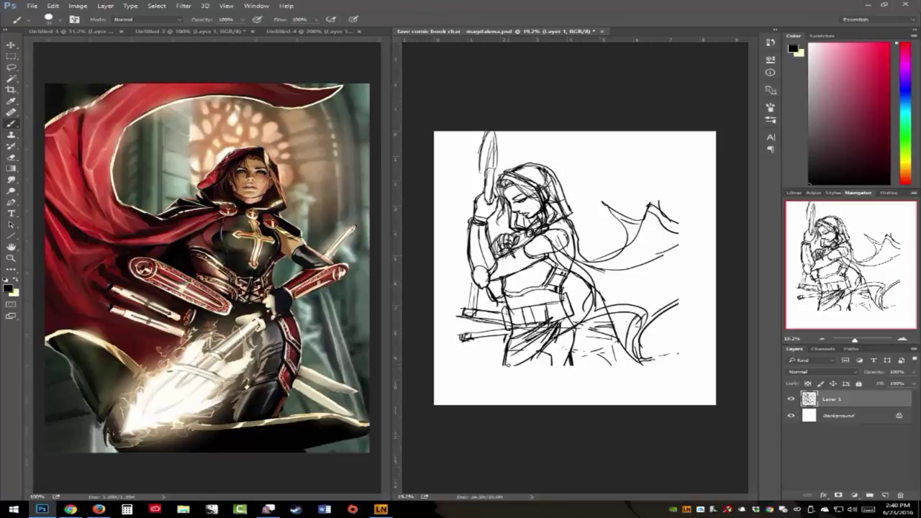
pyautogui.moveTo(507, 362); pyautogui.dragTo(503, 405)
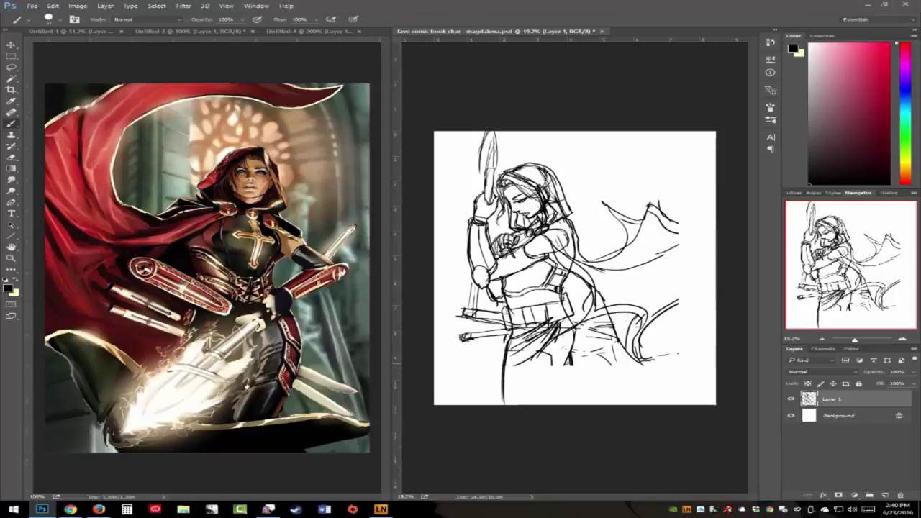
pyautogui.moveTo(568, 361); pyautogui.dragTo(543, 406)
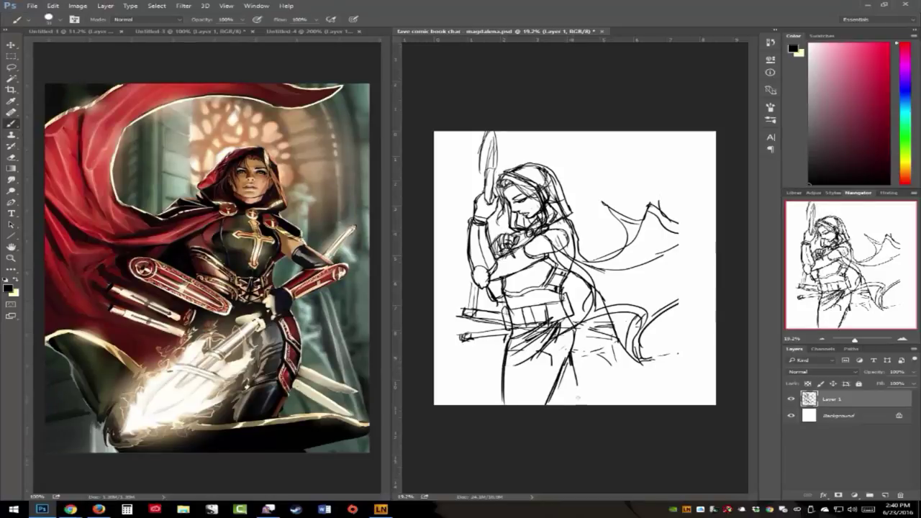
pyautogui.moveTo(569, 358); pyautogui.dragTo(581, 406)
pyautogui.moveTo(542, 362)
pyautogui.mouseDown()
pyautogui.moveTo(541, 393)
pyautogui.moveTo(513, 395)
pyautogui.mouseUp()
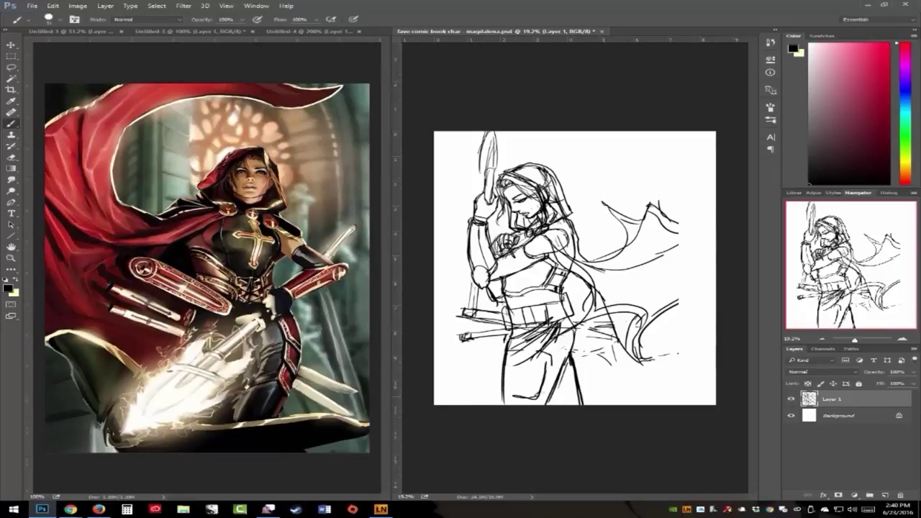
pyautogui.moveTo(570, 368); pyautogui.dragTo(564, 403)
pyautogui.moveTo(672, 307); pyautogui.dragTo(716, 293)
pyautogui.moveTo(677, 230)
pyautogui.mouseDown()
pyautogui.moveTo(711, 284)
pyautogui.moveTo(689, 297)
pyautogui.moveTo(647, 336)
pyautogui.mouseUp()
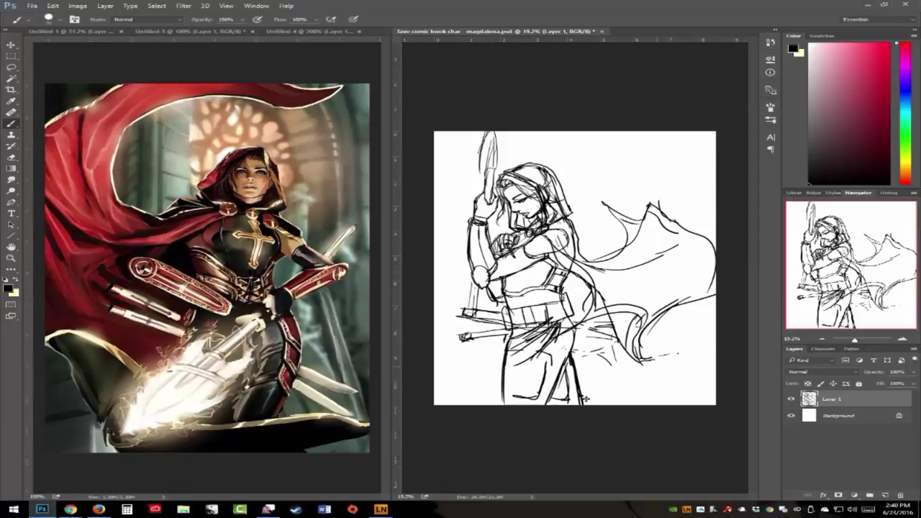
# Scale the sketch layer up to about 112.5% so its lower part runs past the canvas edge, and apply the transformation
pyautogui.hotkey('ctrl', 't')
pyautogui.moveTo(716, 404)
pyautogui.mouseDown()
pyautogui.moveTo(673, 368)
pyautogui.moveTo(726, 429)
pyautogui.moveTo(742, 432)
pyautogui.mouseUp()
pyautogui.moveTo(468, 423); pyautogui.dragTo(461, 429)
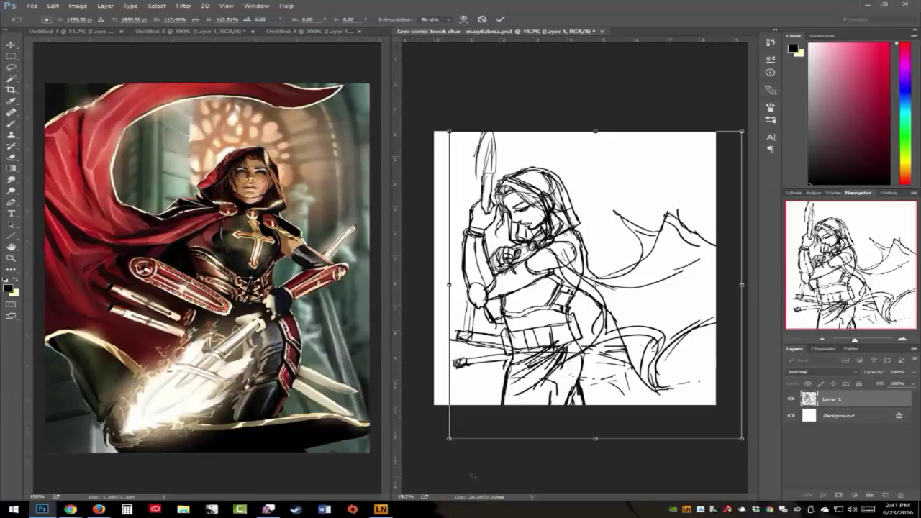
pyautogui.click(11, 56)
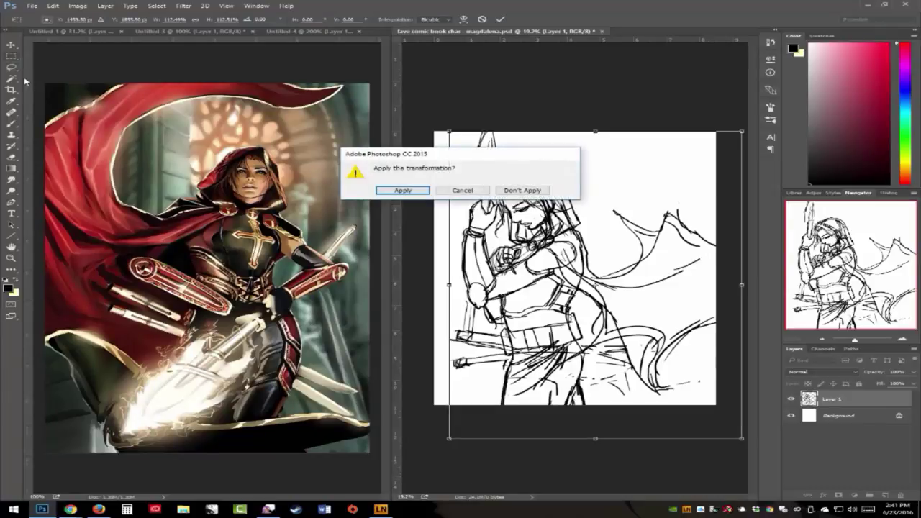
pyautogui.click(401, 188)
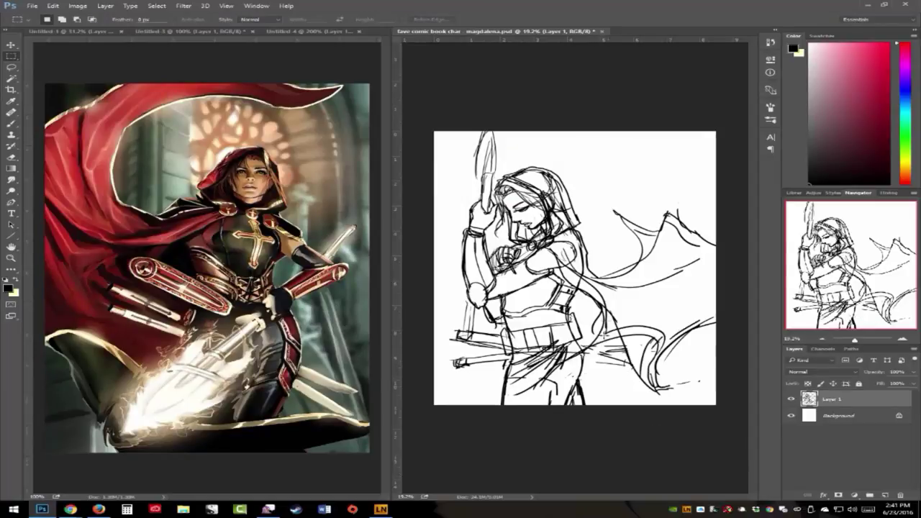
# Brush the spear's shaft down to the canvas's bottom edge and extend the ends of the two sword handles
pyautogui.click(12, 124)
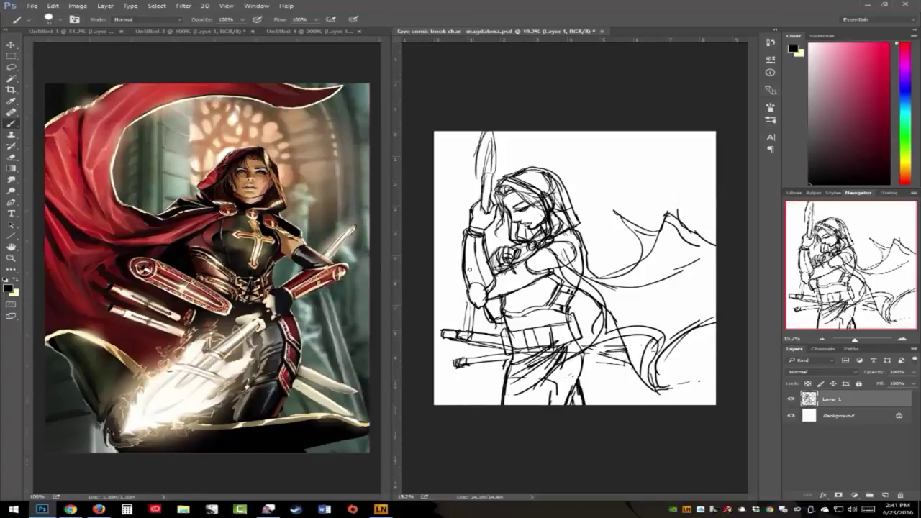
pyautogui.moveTo(483, 306); pyautogui.dragTo(471, 405)
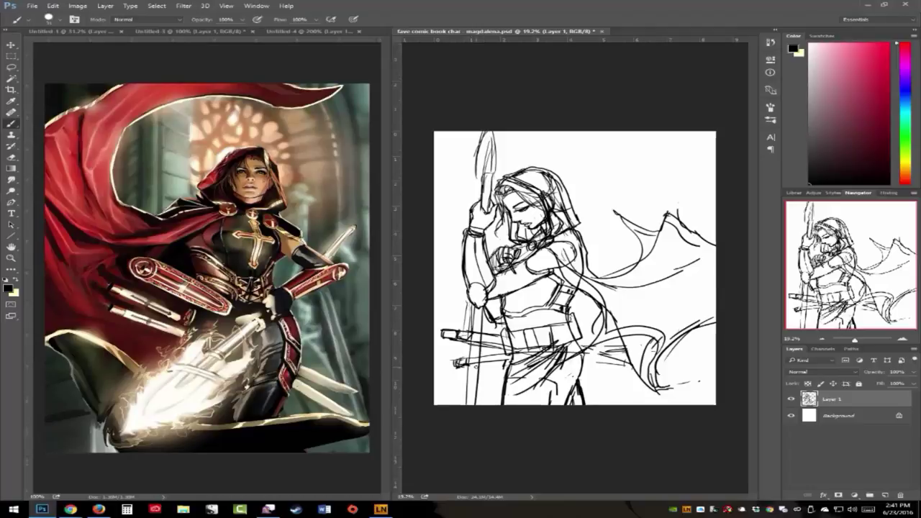
pyautogui.moveTo(475, 305); pyautogui.dragTo(466, 408)
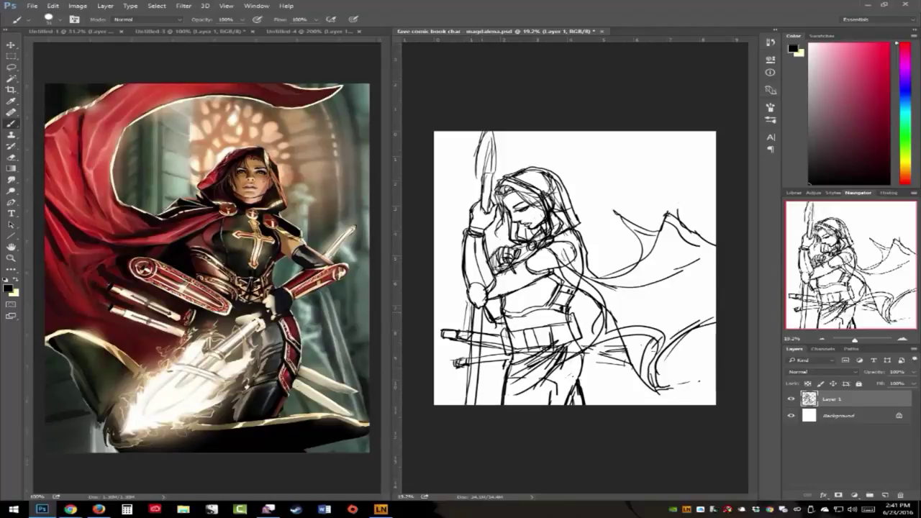
pyautogui.moveTo(482, 370); pyautogui.dragTo(479, 406)
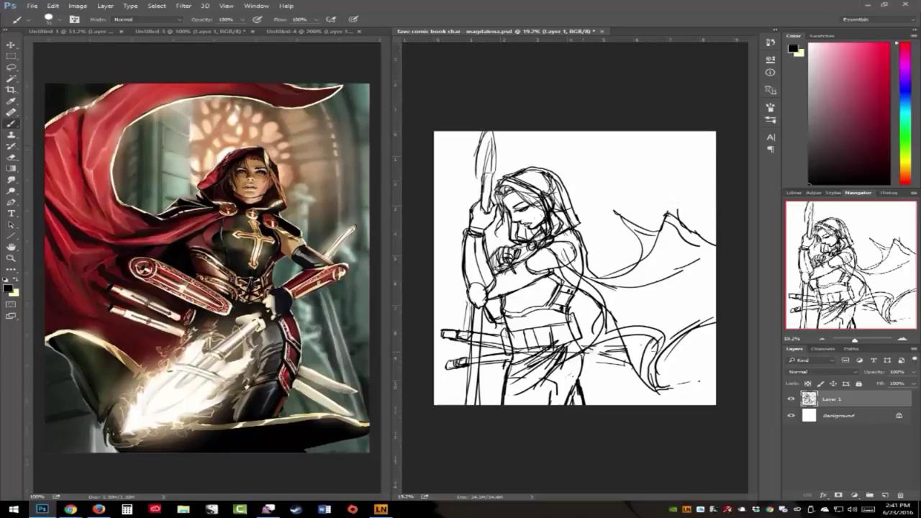
# Sketch the two sword blades extending behind the hips and add a hair strand across the forehead
pyautogui.moveTo(584, 349)
pyautogui.mouseDown()
pyautogui.moveTo(665, 358)
pyautogui.moveTo(629, 365)
pyautogui.moveTo(676, 362)
pyautogui.mouseUp()
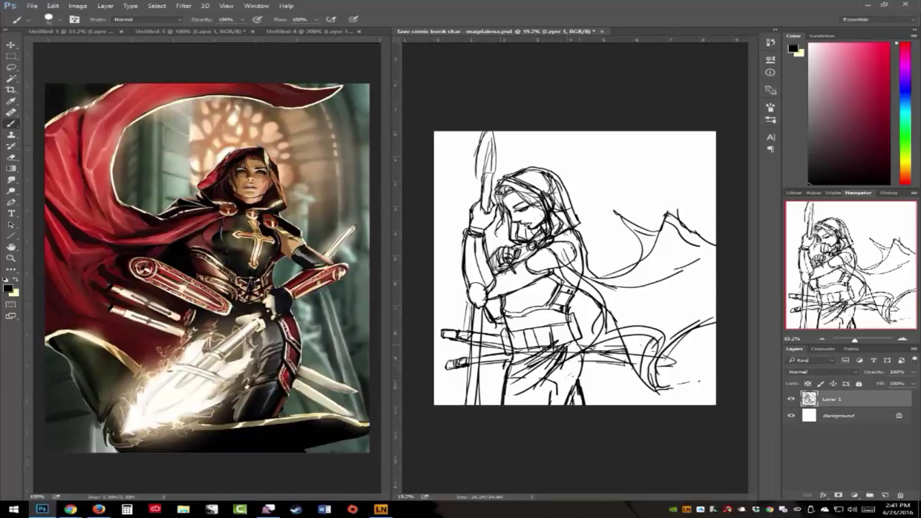
pyautogui.moveTo(582, 365); pyautogui.dragTo(647, 386)
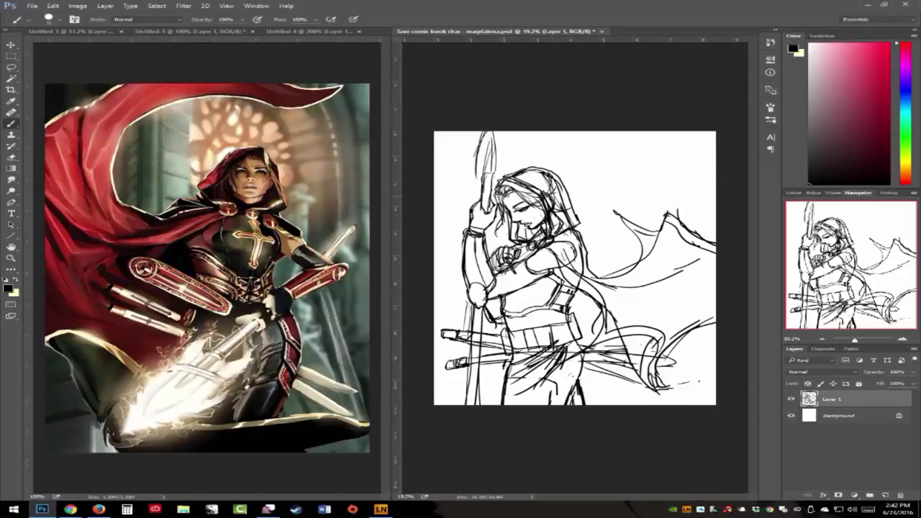
pyautogui.moveTo(509, 196); pyautogui.dragTo(516, 212)
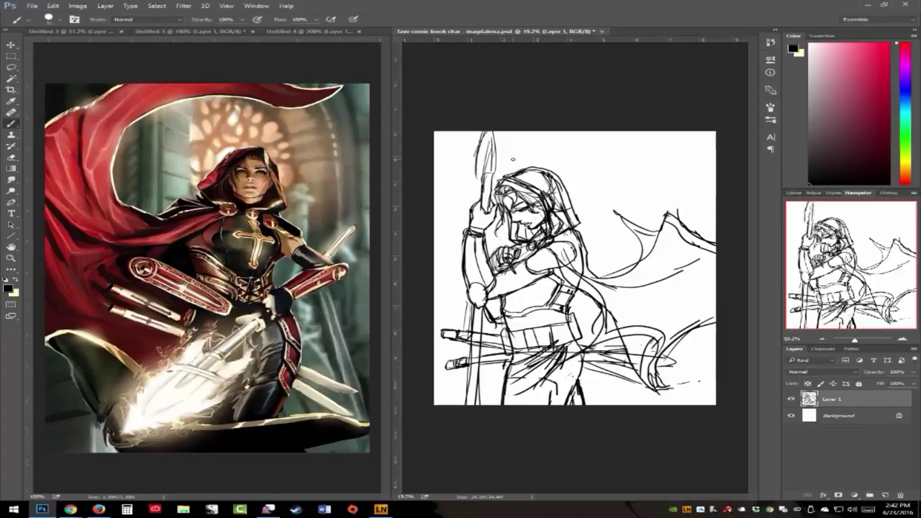
# Add a new layer above the sketch, lower Layer 1's opacity, and make Layer 2 active for inking
pyautogui.click(885, 495)
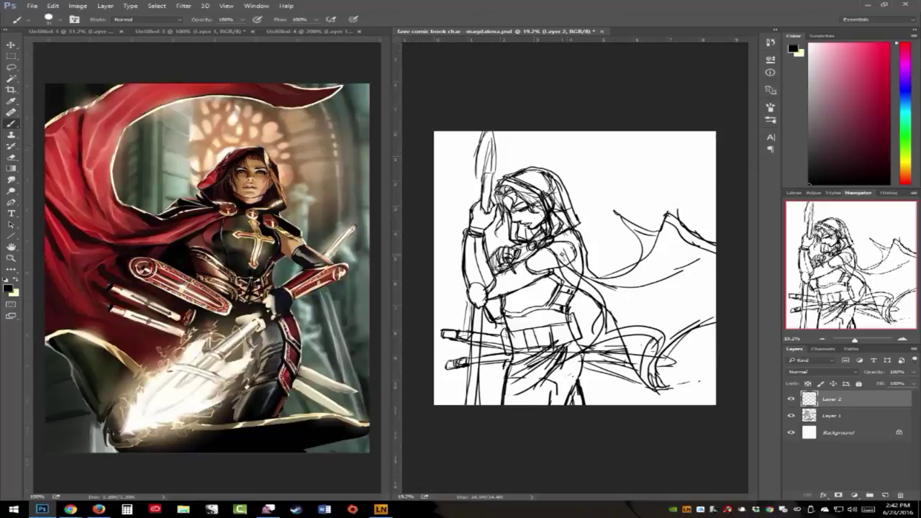
pyautogui.click(852, 417)
pyautogui.click(912, 372)
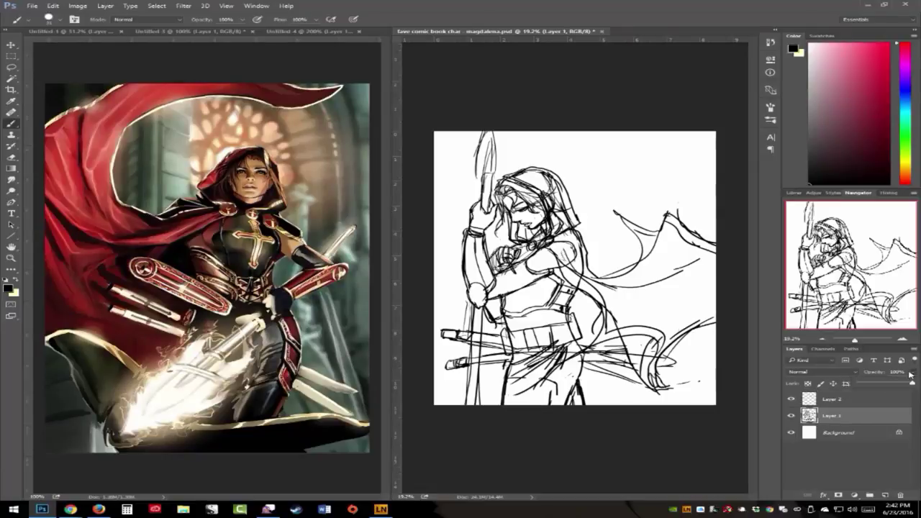
pyautogui.moveTo(908, 382); pyautogui.dragTo(897, 382)
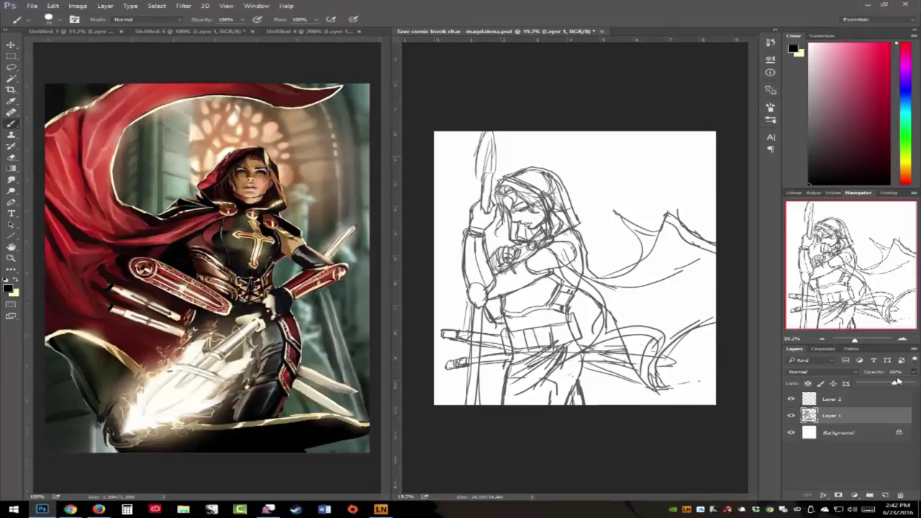
pyautogui.click(885, 385)
pyautogui.click(853, 399)
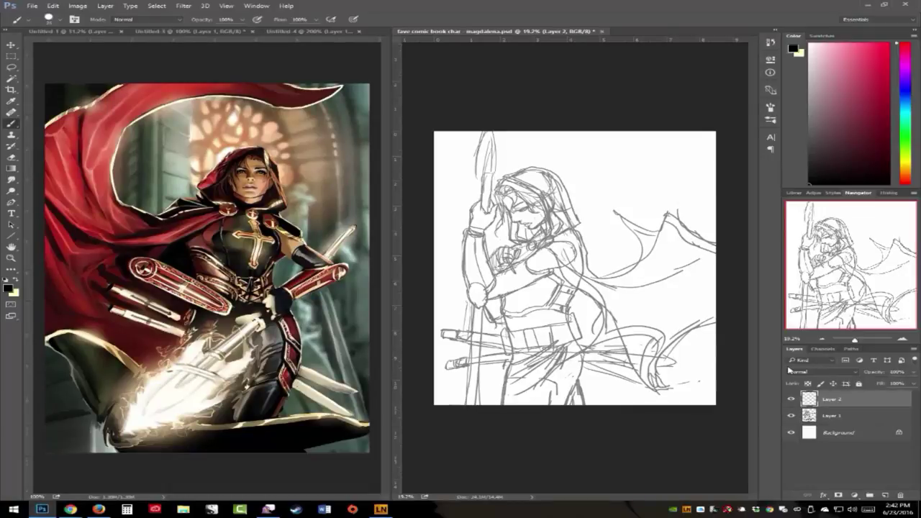
# Ink the face's profile from forehead to nose and the closed eye on Layer 2
pyautogui.click(864, 336)
pyautogui.moveTo(836, 266); pyautogui.dragTo(822, 237)
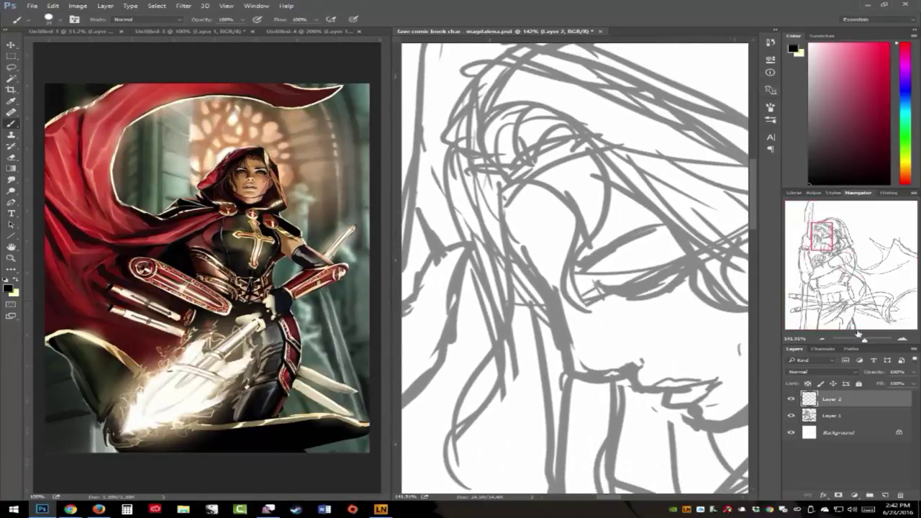
pyautogui.click(859, 338)
pyautogui.moveTo(847, 293); pyautogui.dragTo(777, 229)
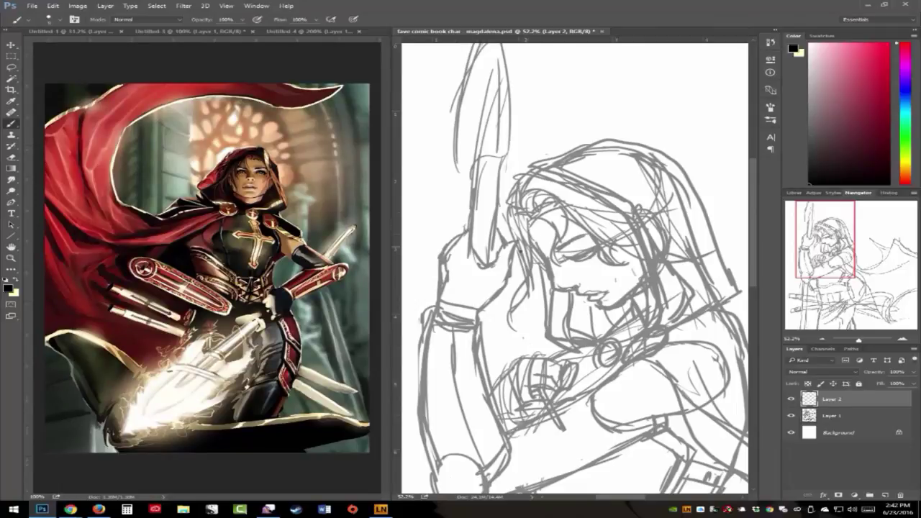
pyautogui.moveTo(527, 223)
pyautogui.mouseDown()
pyautogui.moveTo(555, 286)
pyautogui.moveTo(601, 291)
pyautogui.mouseUp()
pyautogui.moveTo(568, 260)
pyautogui.mouseDown()
pyautogui.moveTo(594, 245)
pyautogui.moveTo(572, 251)
pyautogui.moveTo(585, 258)
pyautogui.mouseUp()
pyautogui.moveTo(580, 263)
pyautogui.mouseDown()
pyautogui.moveTo(595, 247)
pyautogui.moveTo(591, 254)
pyautogui.mouseUp()
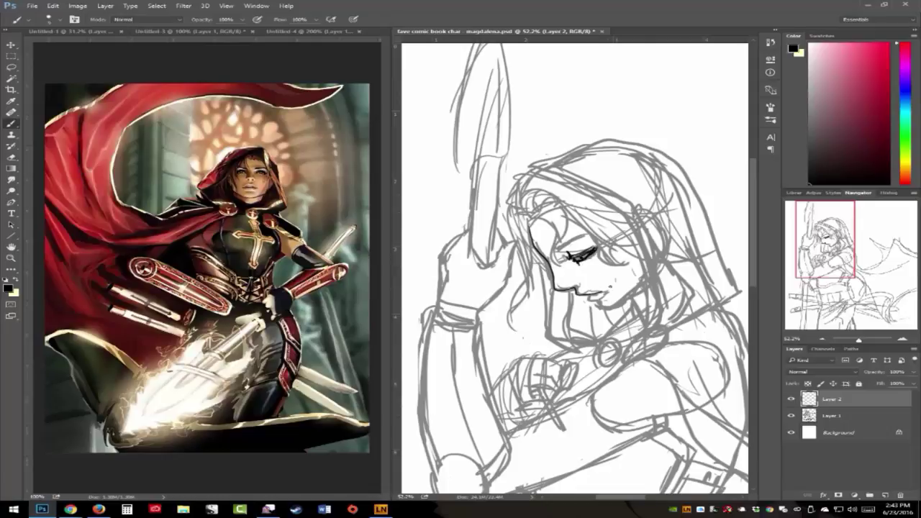
# Ink the lips, chin and jawline, and reinforce the forehead contour
pyautogui.moveTo(601, 292); pyautogui.dragTo(614, 289)
pyautogui.moveTo(588, 300)
pyautogui.mouseDown()
pyautogui.moveTo(614, 310)
pyautogui.moveTo(644, 286)
pyautogui.mouseUp()
pyautogui.hotkey('ctrl', 'z')
pyautogui.moveTo(532, 225); pyautogui.dragTo(547, 255)
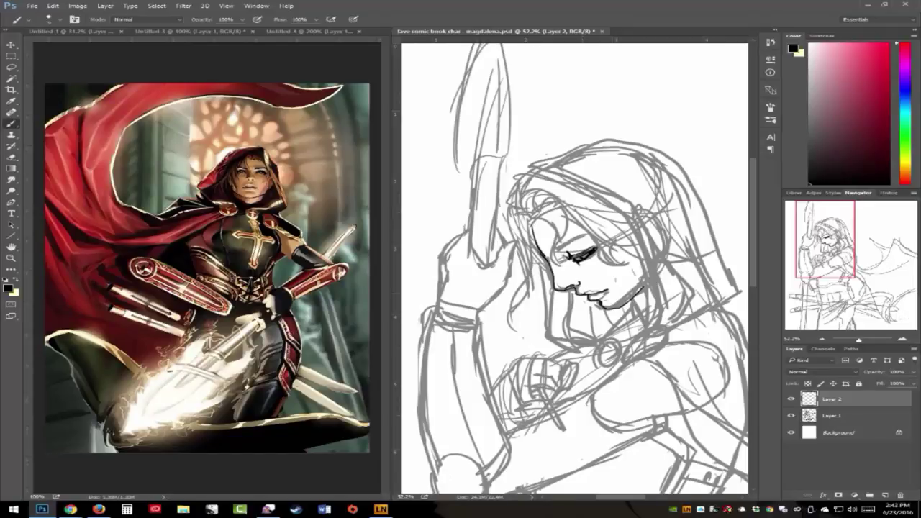
pyautogui.moveTo(585, 291); pyautogui.dragTo(606, 291)
# Ink the eyebrow and the curled hair strands over the forehead, and thicken the nose bridge and eye corner lines
pyautogui.moveTo(558, 248); pyautogui.dragTo(587, 238)
pyautogui.moveTo(530, 222)
pyautogui.mouseDown()
pyautogui.moveTo(536, 229)
pyautogui.moveTo(546, 218)
pyautogui.moveTo(560, 252)
pyautogui.moveTo(552, 212)
pyautogui.moveTo(532, 207)
pyautogui.moveTo(540, 219)
pyautogui.moveTo(565, 213)
pyautogui.moveTo(580, 241)
pyautogui.moveTo(623, 266)
pyautogui.moveTo(606, 237)
pyautogui.mouseUp()
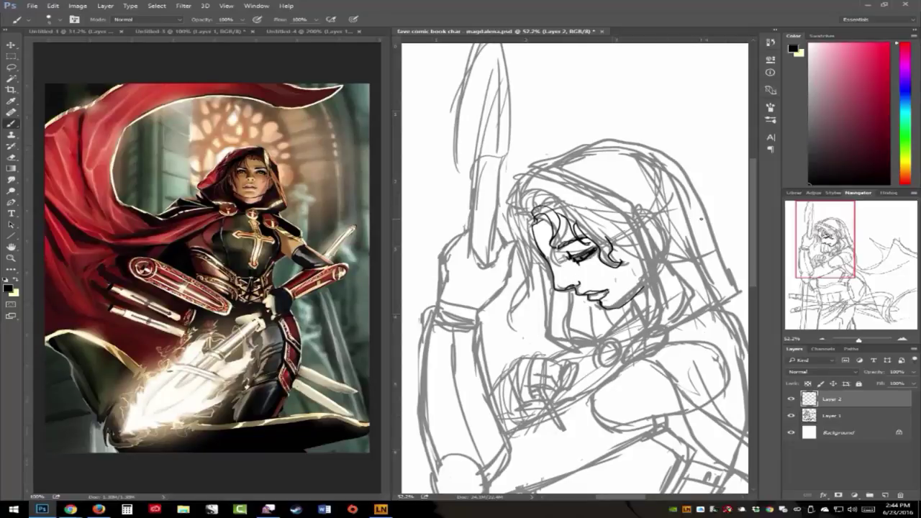
pyautogui.moveTo(541, 253); pyautogui.dragTo(559, 289)
pyautogui.moveTo(567, 260); pyautogui.dragTo(574, 258)
pyautogui.moveTo(537, 216); pyautogui.dragTo(547, 219)
# Switch to the Chrome browser and close the open body armor pin to return to the Pinterest reference board
pyautogui.moveTo(70, 510)
pyautogui.click(90, 471)
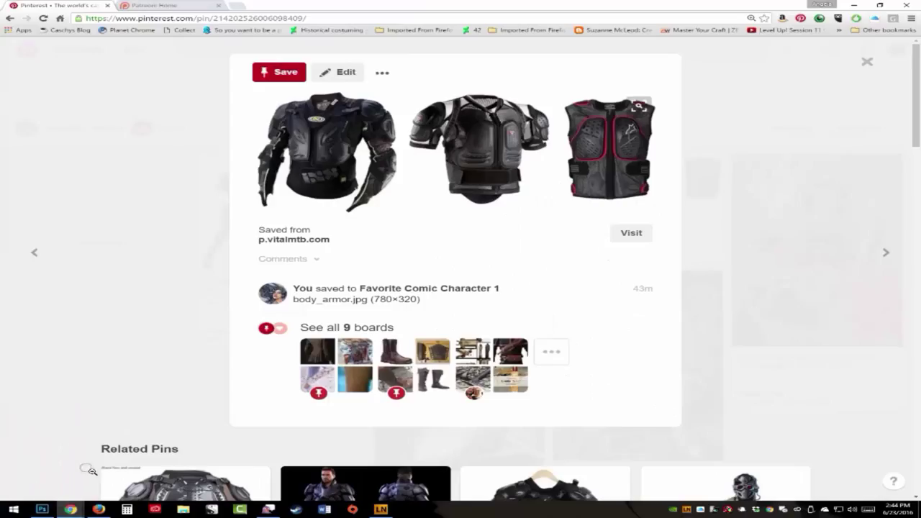
pyautogui.click(867, 62)
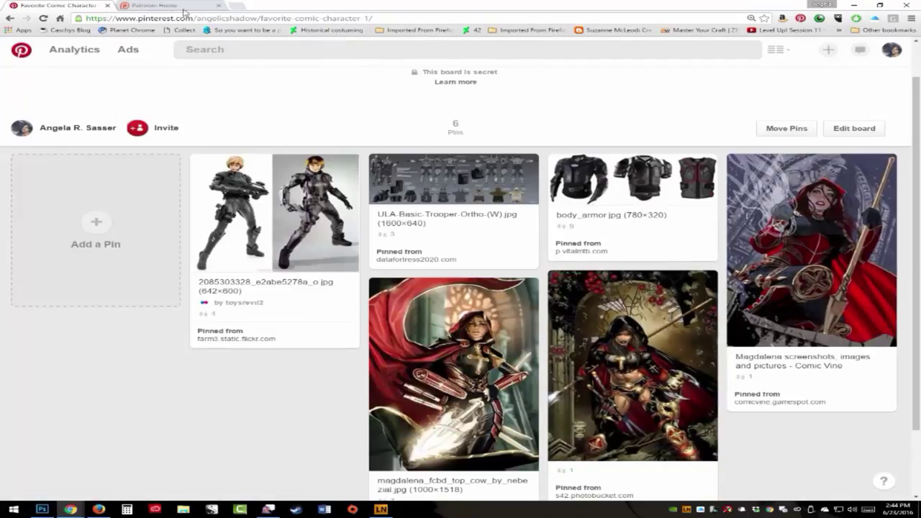
# Search Google for "joe benetiz magdolena" in a new browser tab
pyautogui.click(236, 7)
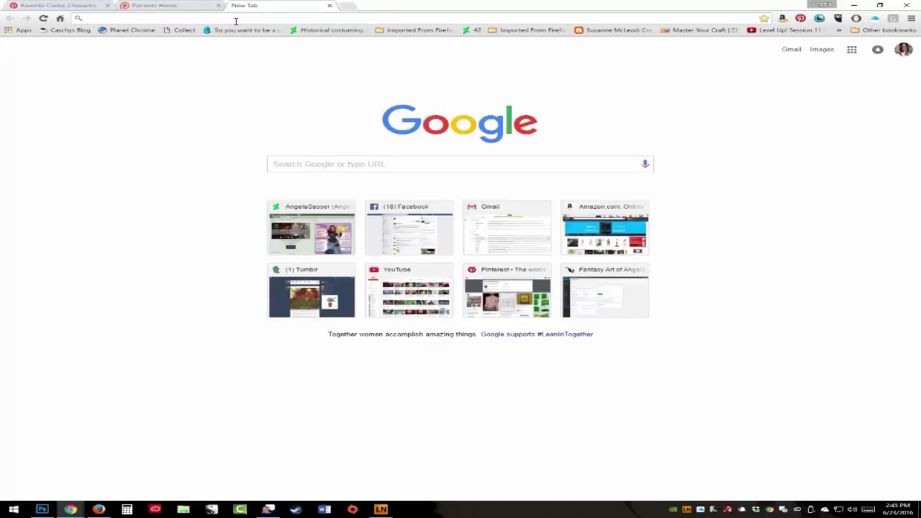
pyautogui.write('joe beneti')
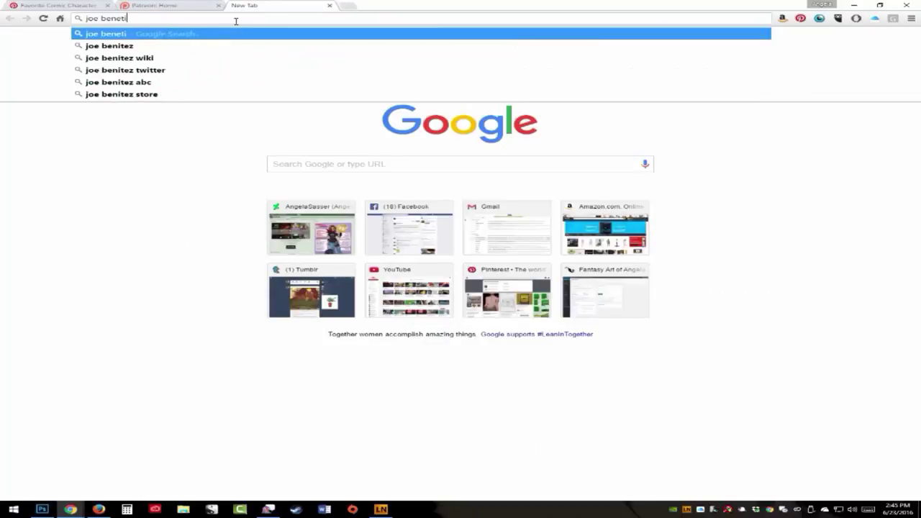
pyautogui.write('z mag')
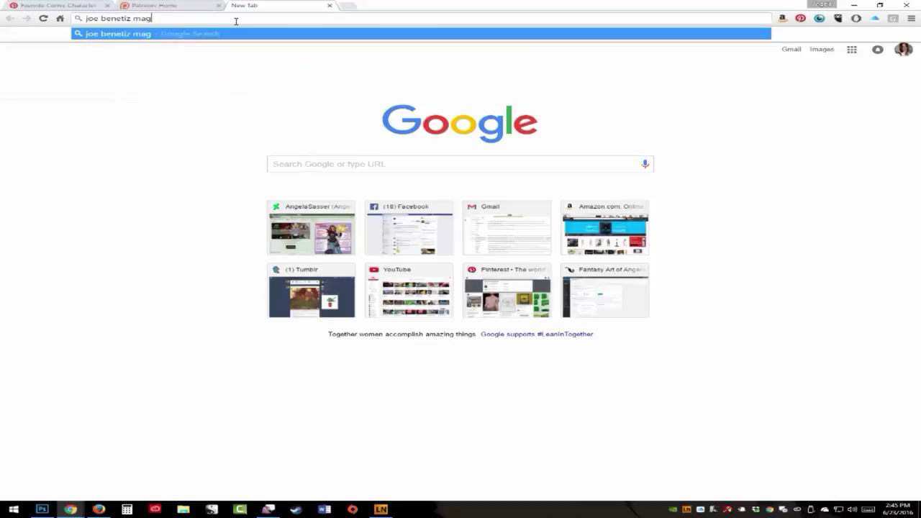
pyautogui.write('dolena')
pyautogui.press('Return')
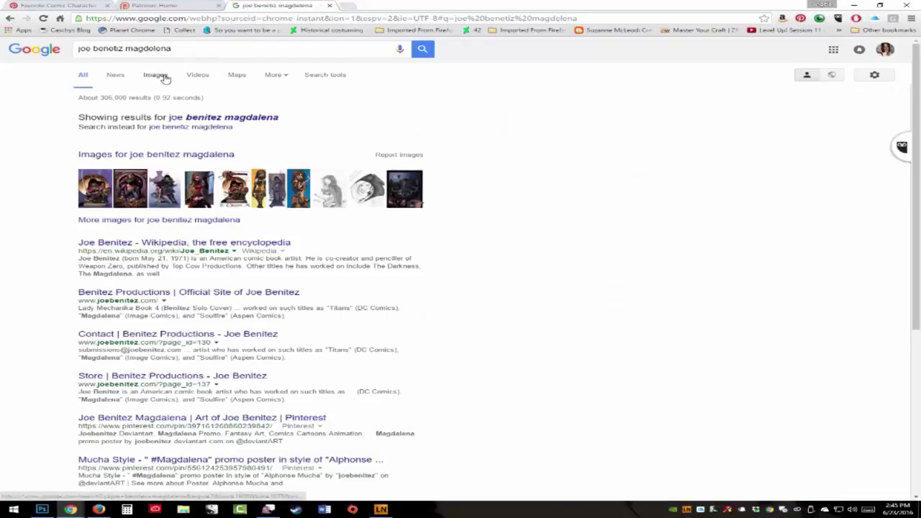
# Open the image results for joe benitez magdalena and filter them to large images only
pyautogui.click(100, 197)
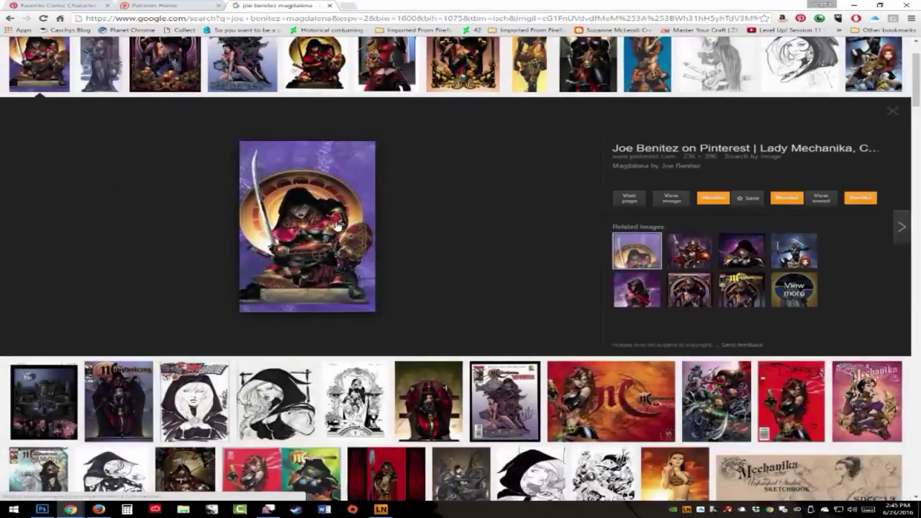
pyautogui.scroll(3, 336, 225)
pyautogui.click(322, 76)
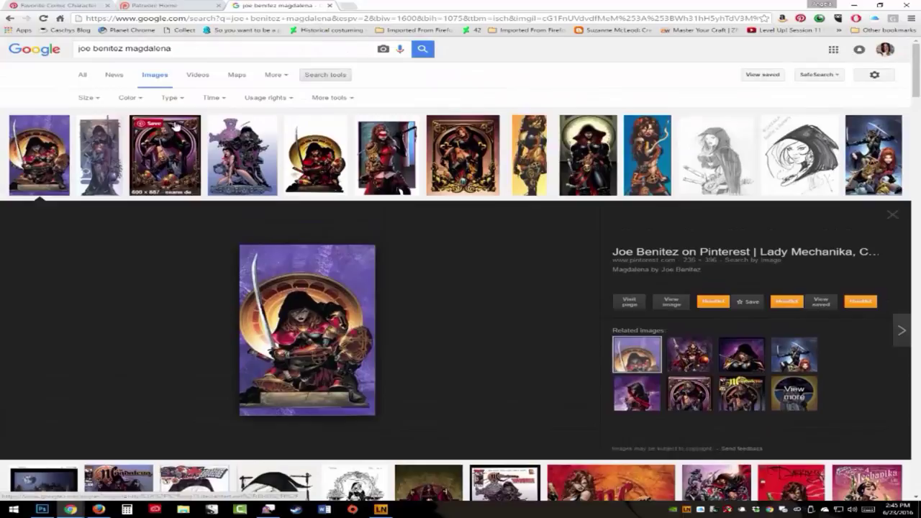
pyautogui.click(93, 101)
pyautogui.click(92, 124)
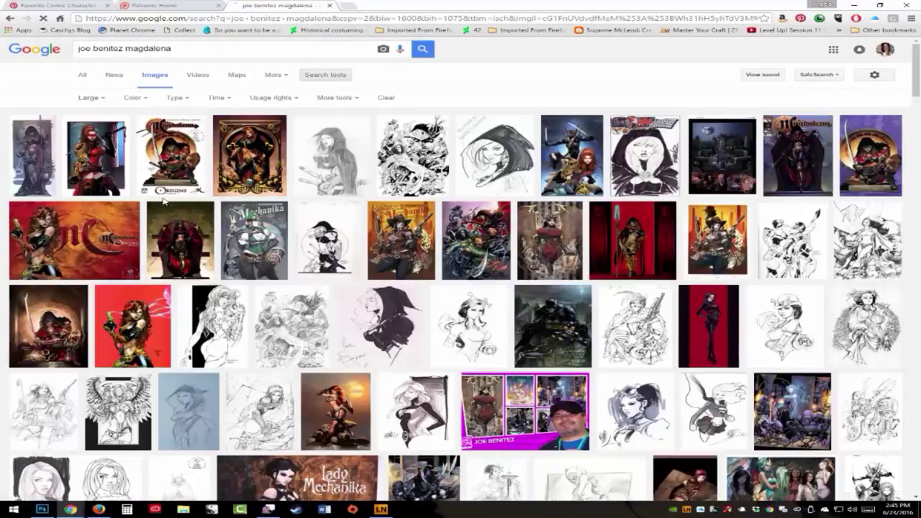
# Preview several Magdalena artworks and open the purple-background picture of her seated with a sword at full size
pyautogui.click(40, 167)
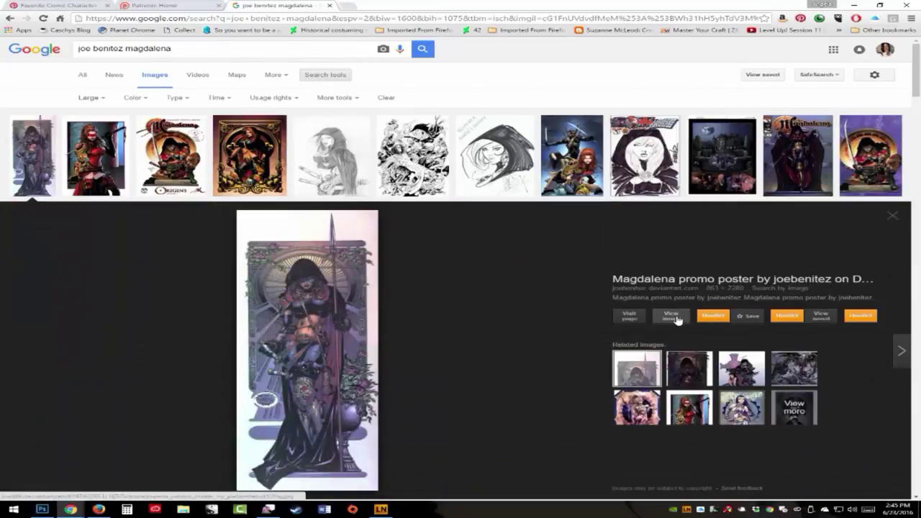
pyautogui.click(249, 159)
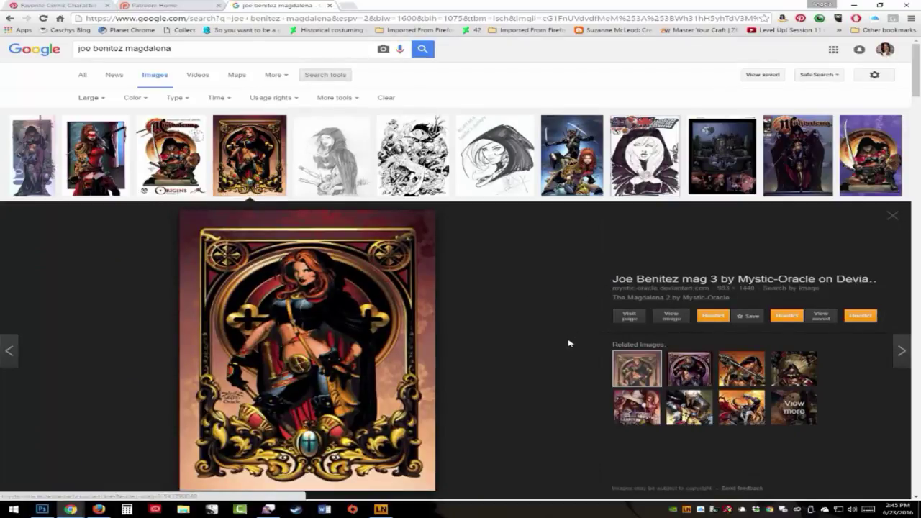
pyautogui.click(797, 156)
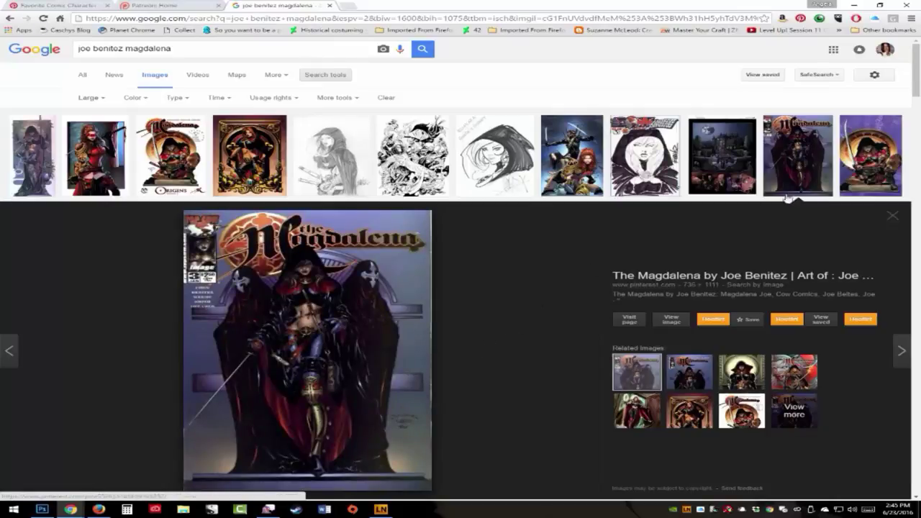
pyautogui.click(861, 159)
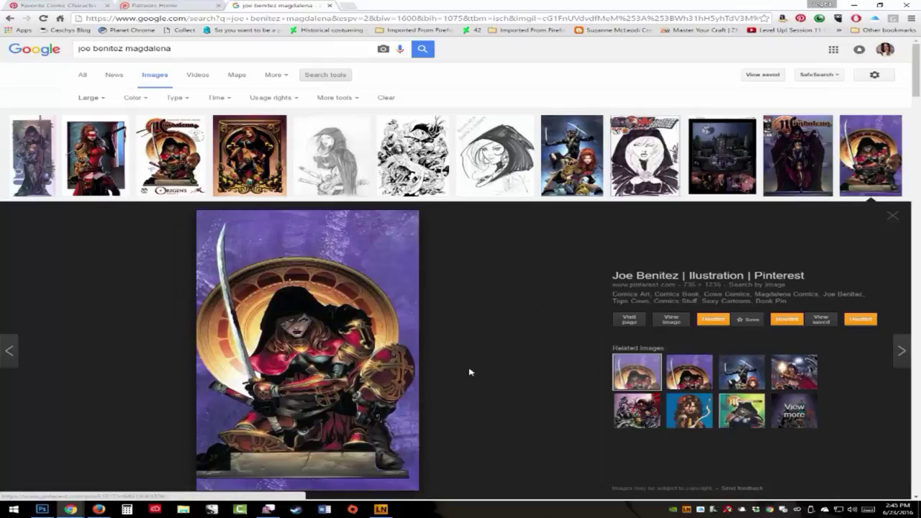
pyautogui.scroll(-1, 469, 371)
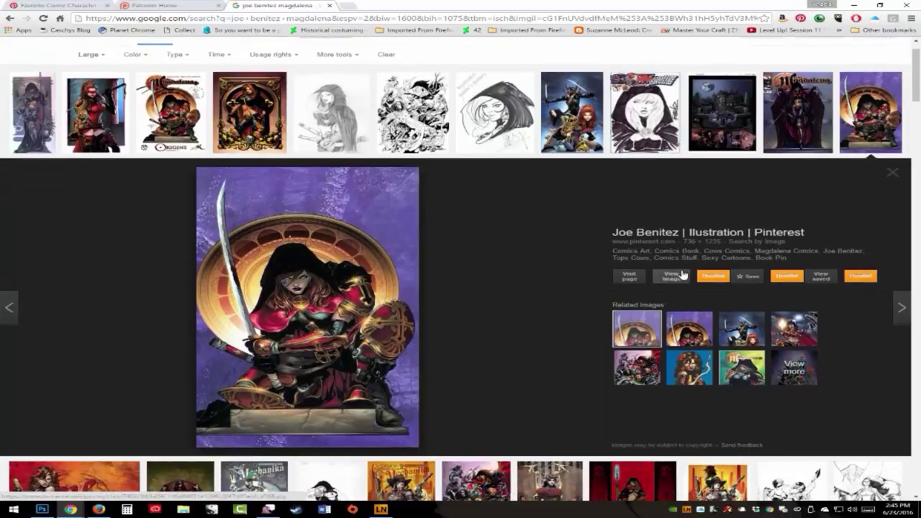
pyautogui.click(658, 278)
pyautogui.scroll(-2, 490, 309)
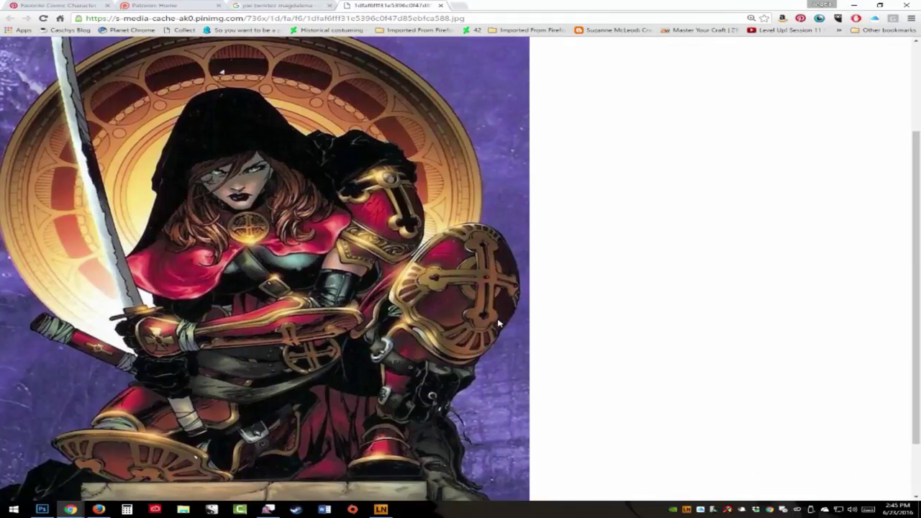
# Copy the artwork, pin it to the favorite comic characters board on Pinterest, and close the save window
pyautogui.rightClick(282, 272)
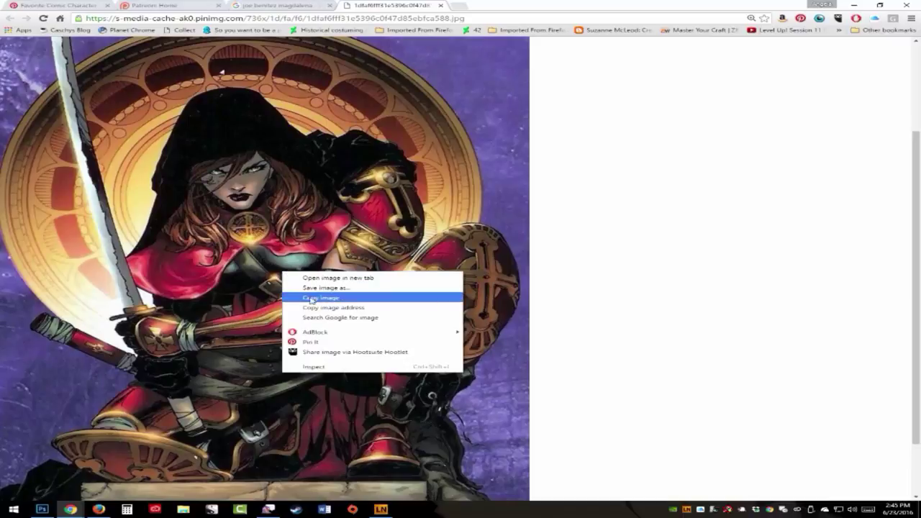
pyautogui.click(351, 299)
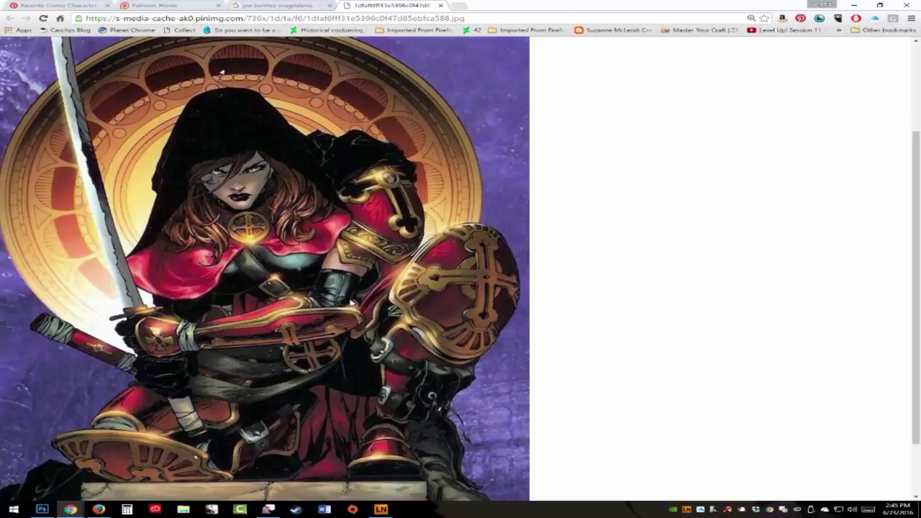
pyautogui.rightClick(315, 200)
pyautogui.click(357, 272)
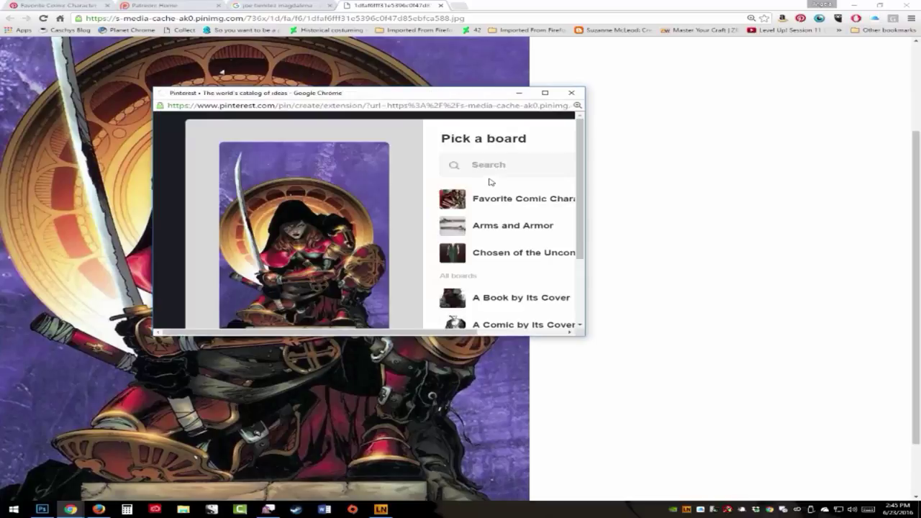
pyautogui.click(520, 205)
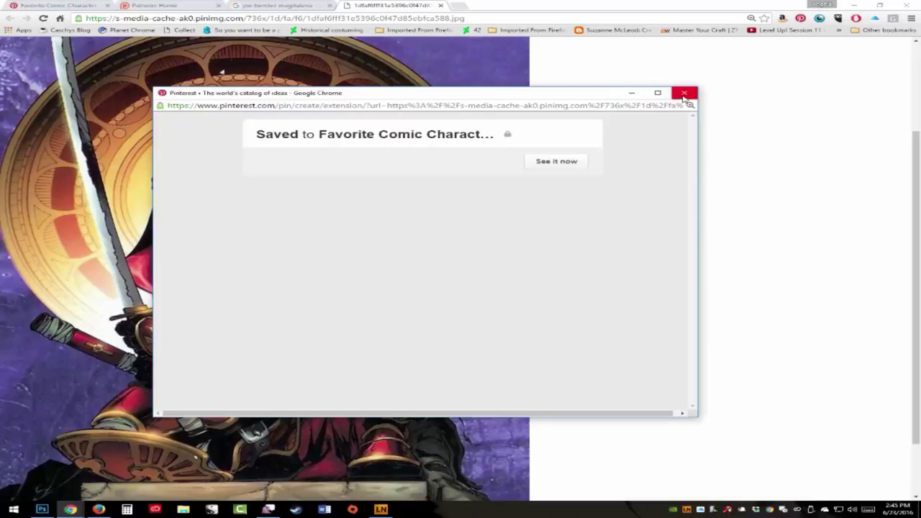
pyautogui.click(684, 93)
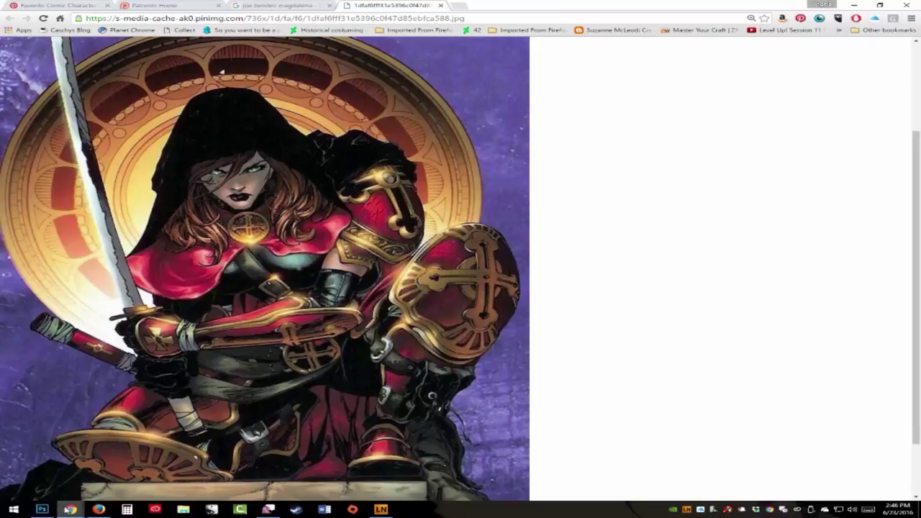
# Switch to Photoshop and ink the hair over the forehead, the loose strand before the face and the line down behind the cheek
pyautogui.click(45, 511)
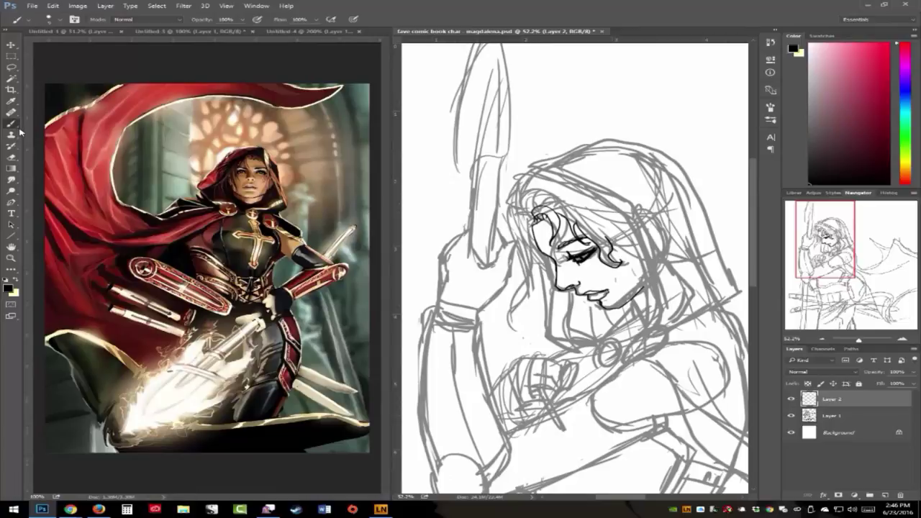
pyautogui.click(162, 47)
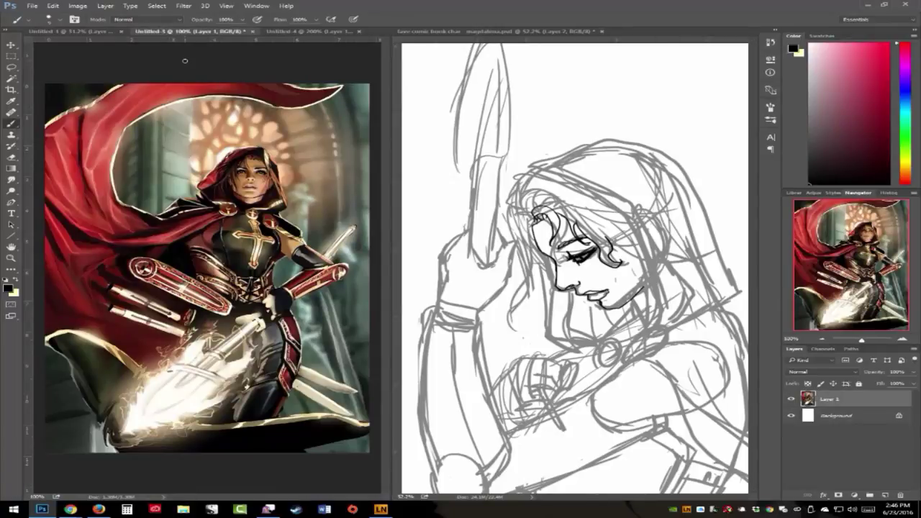
pyautogui.click(529, 202)
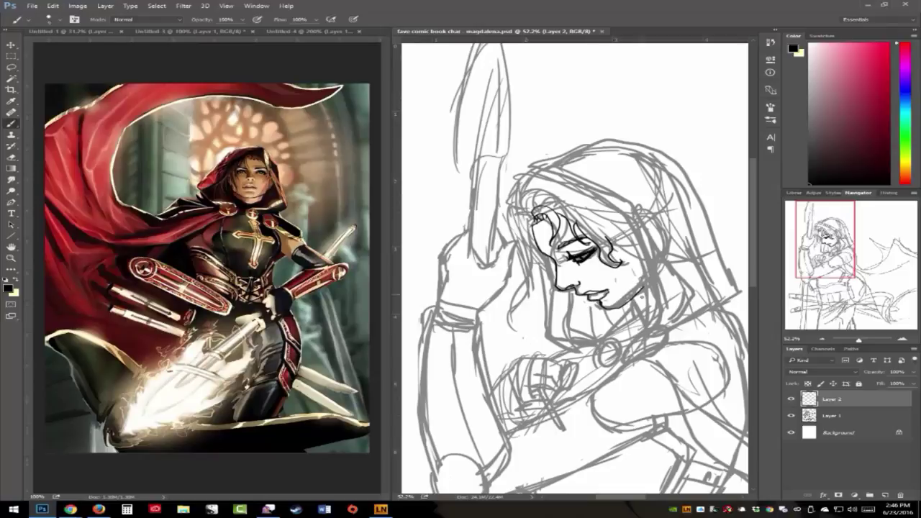
pyautogui.moveTo(614, 308); pyautogui.dragTo(630, 299)
pyautogui.moveTo(533, 223); pyautogui.dragTo(518, 292)
pyautogui.moveTo(537, 249); pyautogui.dragTo(527, 278)
pyautogui.moveTo(526, 225)
pyautogui.mouseDown()
pyautogui.moveTo(515, 249)
pyautogui.moveTo(539, 217)
pyautogui.moveTo(523, 226)
pyautogui.moveTo(528, 214)
pyautogui.moveTo(515, 212)
pyautogui.moveTo(534, 194)
pyautogui.moveTo(633, 242)
pyautogui.moveTo(659, 277)
pyautogui.moveTo(677, 331)
pyautogui.moveTo(636, 344)
pyautogui.mouseUp()
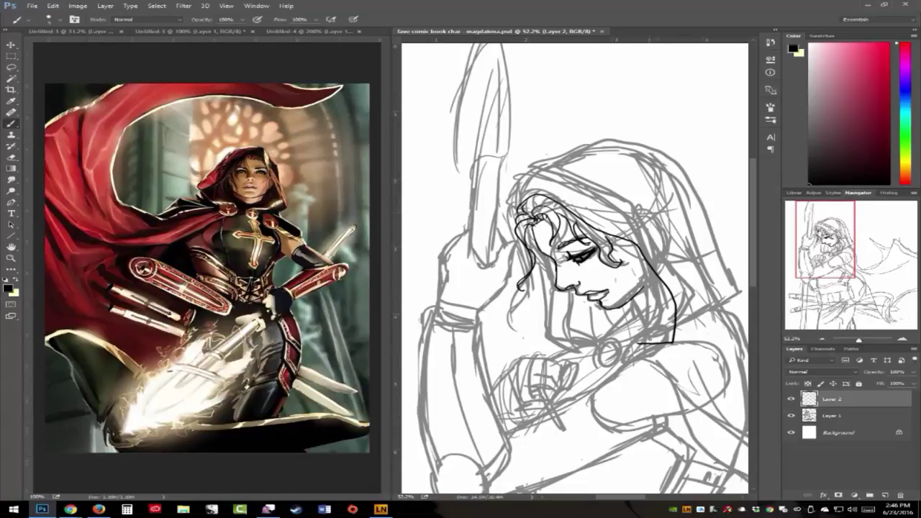
# Switch to the Ambient-Mixer window in Chrome, browse the Nature atmospheres and open "Sleep to a ocean fire"
pyautogui.moveTo(70, 509)
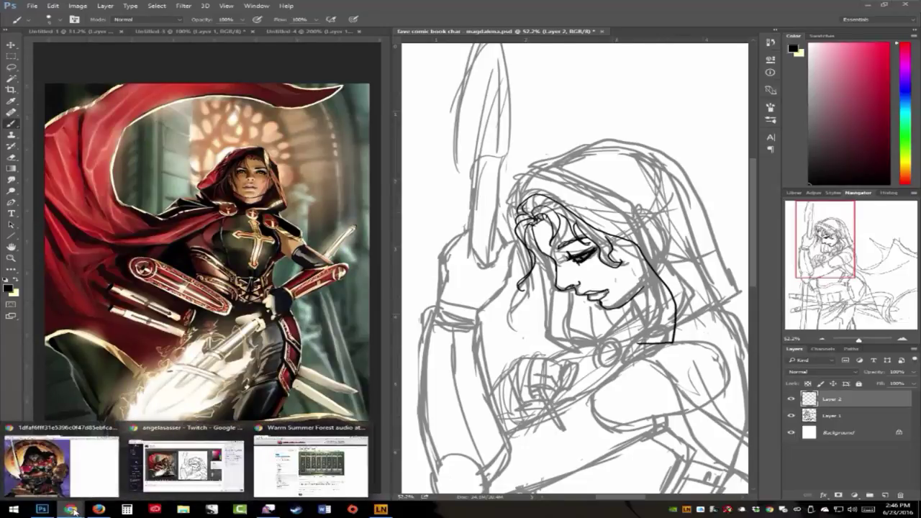
pyautogui.click(274, 475)
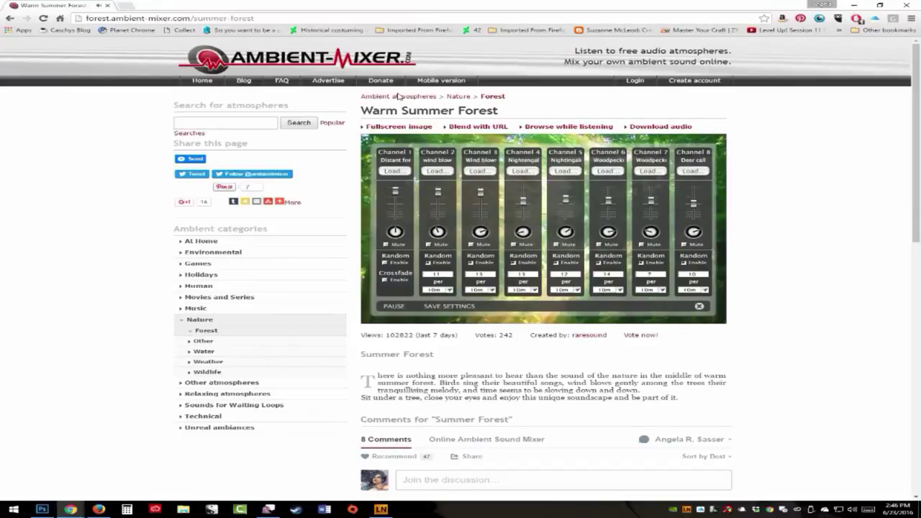
pyautogui.click(464, 95)
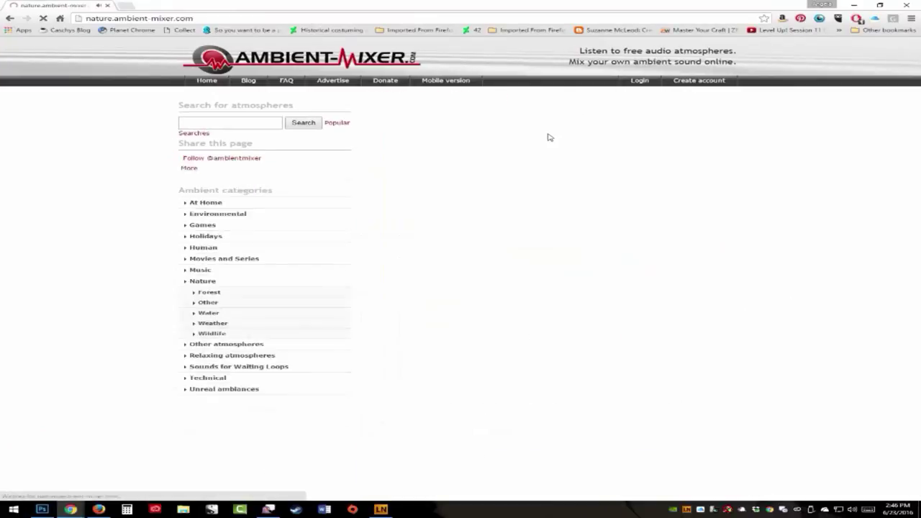
pyautogui.scroll(-3, 586, 324)
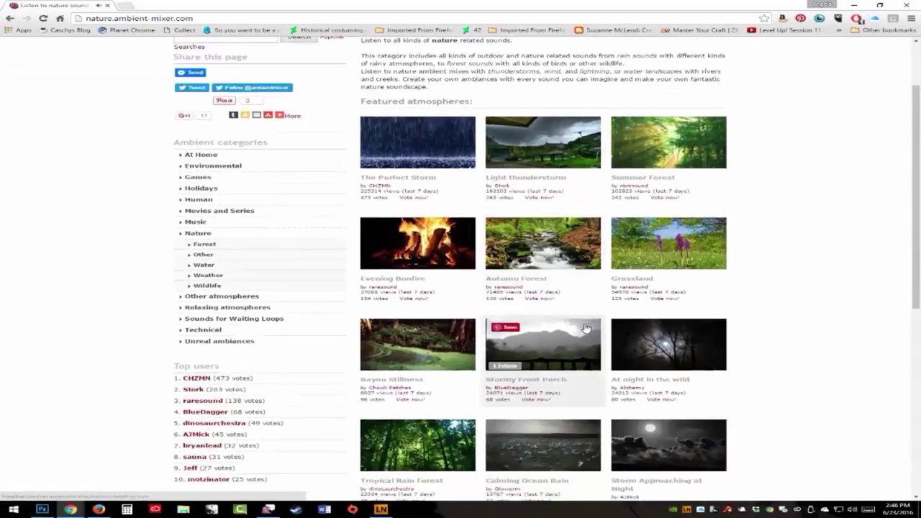
pyautogui.scroll(-1, 586, 329)
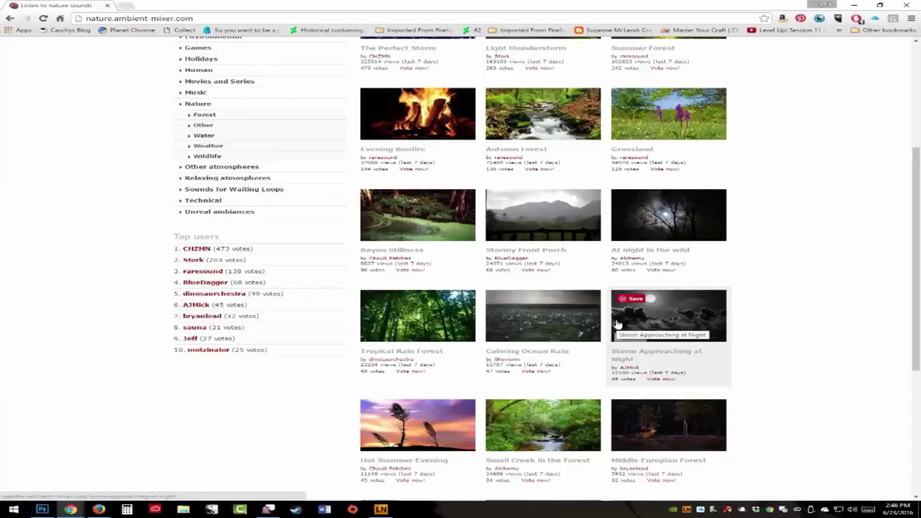
pyautogui.scroll(-1, 616, 323)
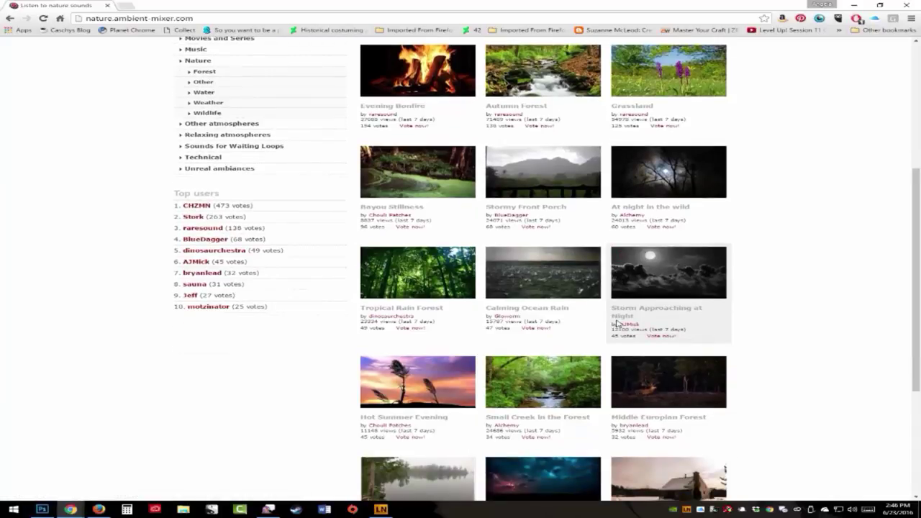
pyautogui.scroll(-2, 618, 326)
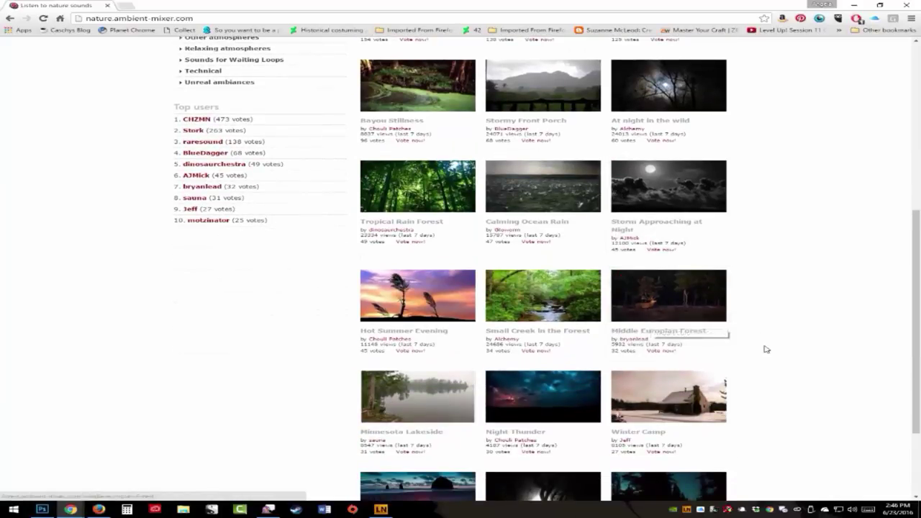
pyautogui.scroll(-1, 770, 346)
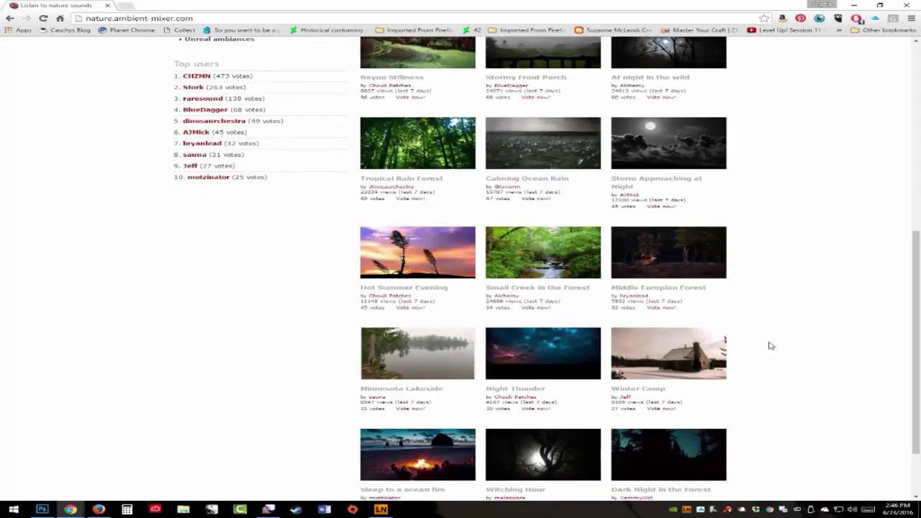
pyautogui.scroll(-1, 770, 347)
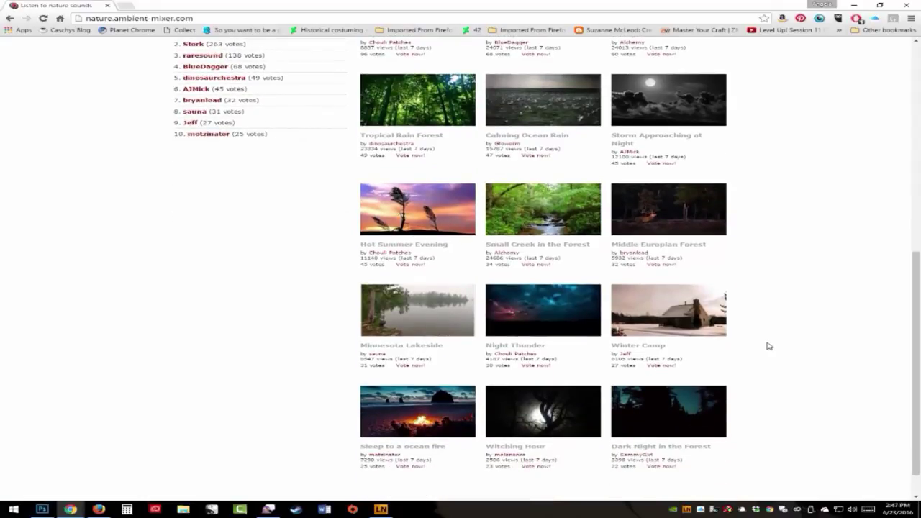
pyautogui.click(420, 409)
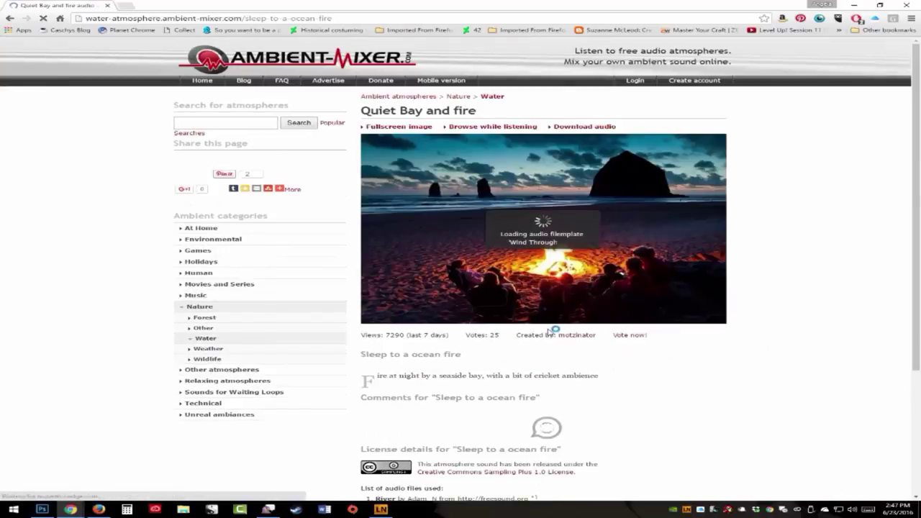
# Return to Photoshop and ink the curled hair strands below the nose and chin and beside the temple
pyautogui.click(42, 510)
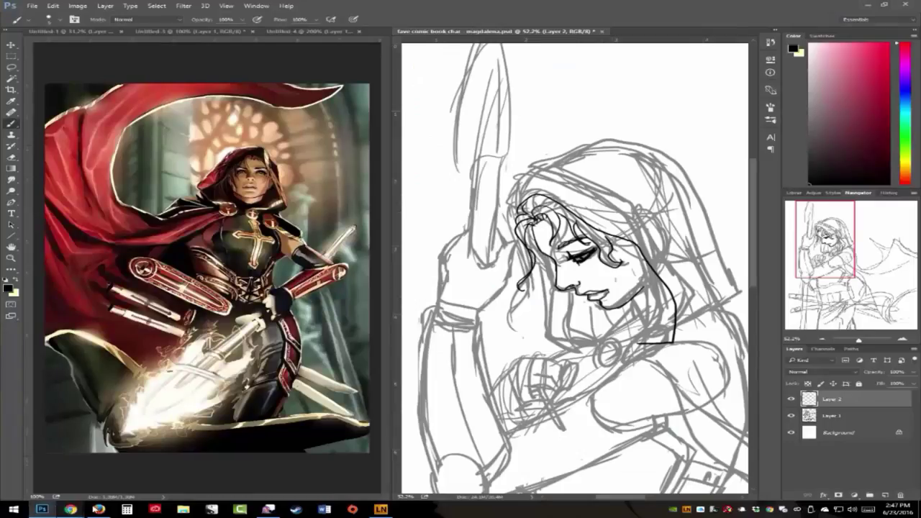
pyautogui.moveTo(98, 510)
pyautogui.moveTo(567, 289)
pyautogui.mouseDown()
pyautogui.moveTo(563, 319)
pyautogui.moveTo(571, 321)
pyautogui.moveTo(580, 297)
pyautogui.moveTo(601, 332)
pyautogui.moveTo(613, 322)
pyautogui.moveTo(606, 316)
pyautogui.moveTo(622, 316)
pyautogui.mouseUp()
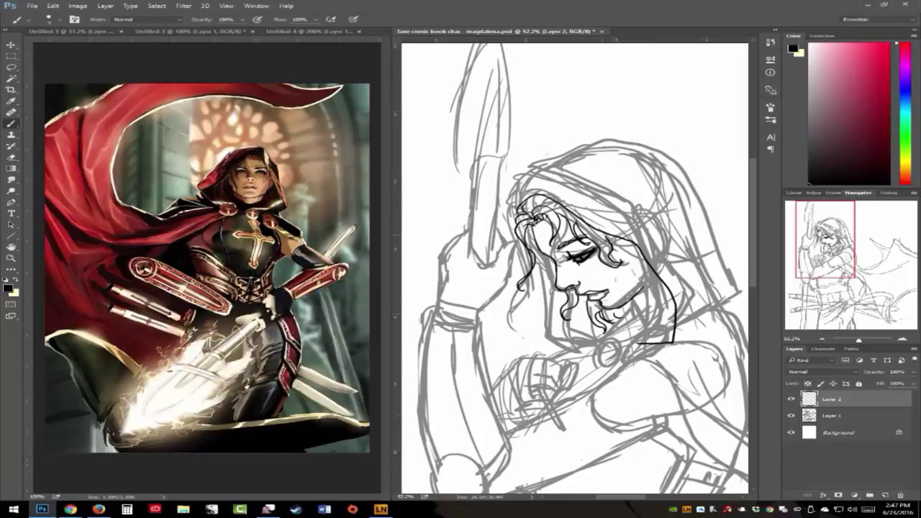
pyautogui.moveTo(602, 234)
pyautogui.mouseDown()
pyautogui.moveTo(616, 264)
pyautogui.moveTo(630, 249)
pyautogui.moveTo(638, 269)
pyautogui.mouseUp()
pyautogui.moveTo(621, 240)
pyautogui.mouseDown()
pyautogui.moveTo(634, 261)
pyautogui.moveTo(630, 249)
pyautogui.mouseUp()
# Ink the hair strands beside the cheek and neck and the hood's inner edge from the forehead down to the collar
pyautogui.moveTo(824, 243); pyautogui.dragTo(829, 252)
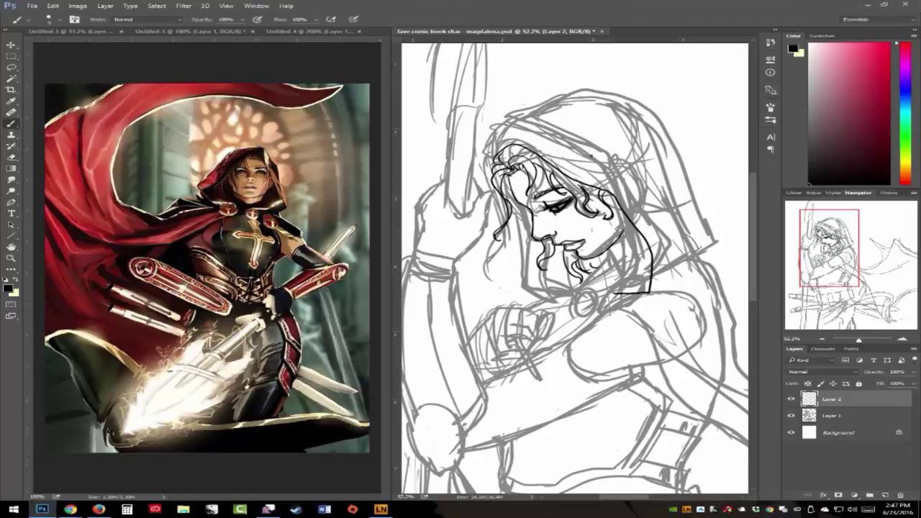
pyautogui.moveTo(588, 197); pyautogui.dragTo(585, 183)
pyautogui.moveTo(615, 291)
pyautogui.mouseDown()
pyautogui.moveTo(628, 240)
pyautogui.moveTo(621, 208)
pyautogui.mouseUp()
pyautogui.moveTo(616, 291)
pyautogui.mouseDown()
pyautogui.moveTo(656, 293)
pyautogui.moveTo(662, 267)
pyautogui.moveTo(618, 192)
pyautogui.moveTo(521, 140)
pyautogui.moveTo(492, 150)
pyautogui.moveTo(490, 171)
pyautogui.mouseUp()
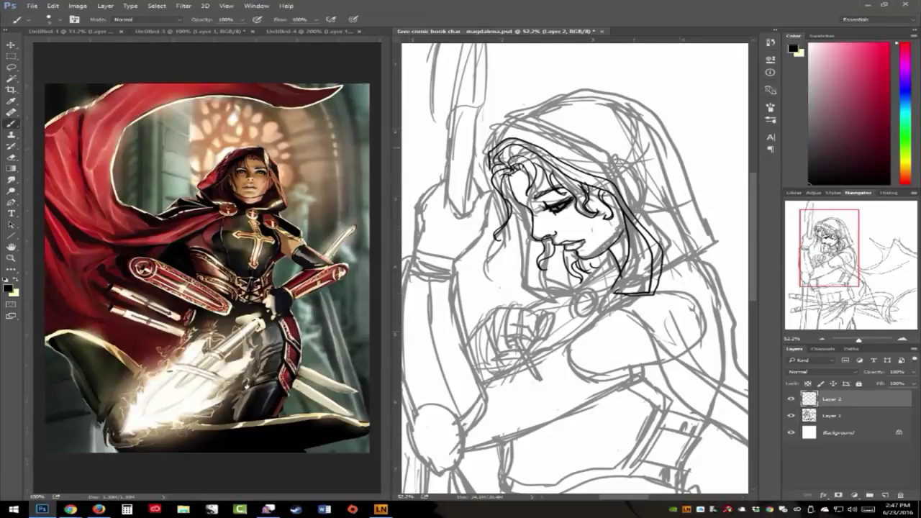
# Ink the hood's outer contour, its far front edge and the two round clasps at the collar
pyautogui.moveTo(656, 288)
pyautogui.mouseDown()
pyautogui.moveTo(712, 236)
pyautogui.moveTo(663, 132)
pyautogui.moveTo(609, 96)
pyautogui.moveTo(551, 97)
pyautogui.moveTo(494, 127)
pyautogui.moveTo(490, 182)
pyautogui.moveTo(522, 289)
pyautogui.moveTo(576, 295)
pyautogui.moveTo(590, 285)
pyautogui.moveTo(538, 278)
pyautogui.moveTo(541, 255)
pyautogui.mouseUp()
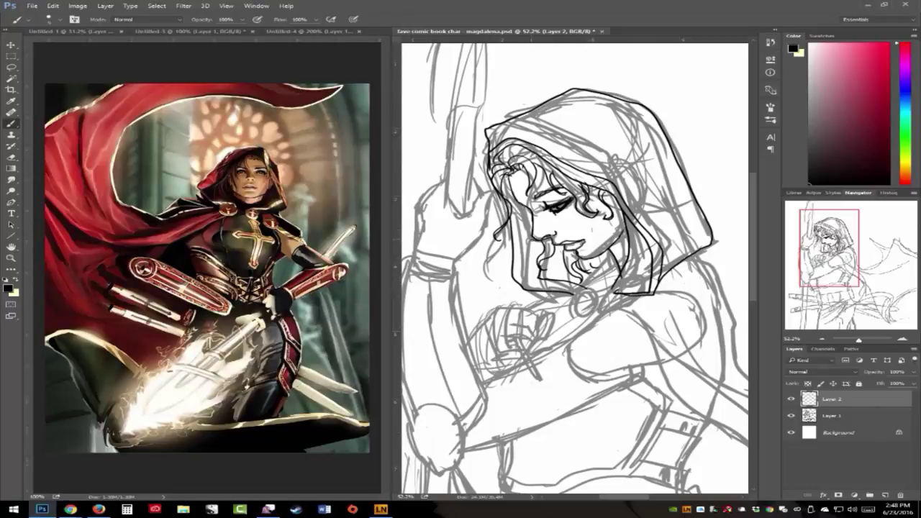
pyautogui.moveTo(522, 210)
pyautogui.mouseDown()
pyautogui.moveTo(528, 286)
pyautogui.moveTo(585, 286)
pyautogui.mouseUp()
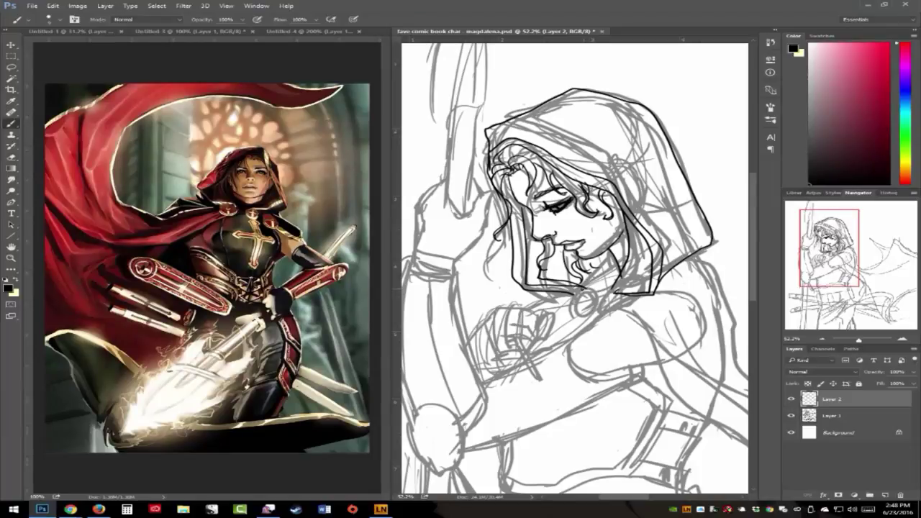
pyautogui.moveTo(584, 288)
pyautogui.mouseDown()
pyautogui.moveTo(573, 313)
pyautogui.moveTo(592, 297)
pyautogui.moveTo(584, 288)
pyautogui.moveTo(613, 292)
pyautogui.moveTo(609, 312)
pyautogui.moveTo(619, 291)
pyautogui.mouseUp()
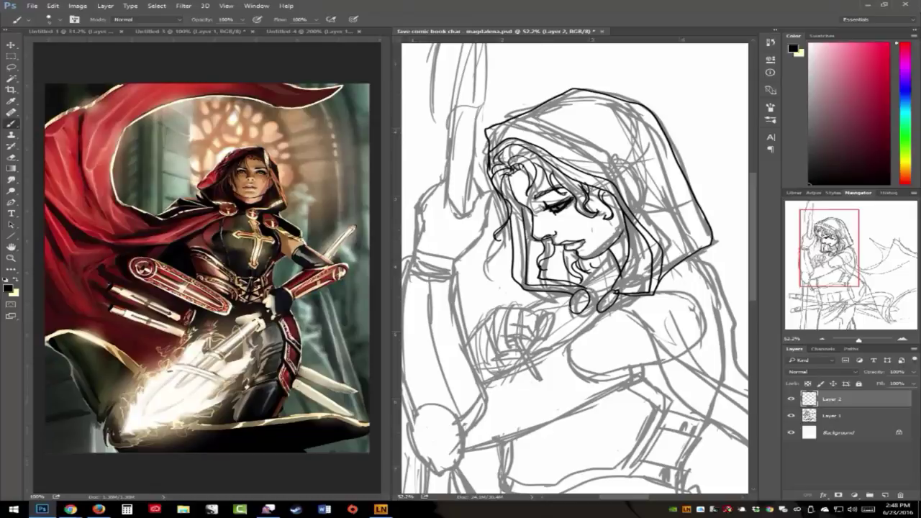
# Ink the inner rims of the two round clasps at the collar
pyautogui.moveTo(572, 309)
pyautogui.mouseDown()
pyautogui.moveTo(585, 300)
pyautogui.moveTo(579, 289)
pyautogui.moveTo(623, 293)
pyautogui.mouseUp()
pyautogui.moveTo(575, 317)
pyautogui.mouseDown()
pyautogui.moveTo(591, 306)
pyautogui.moveTo(587, 289)
pyautogui.mouseUp()
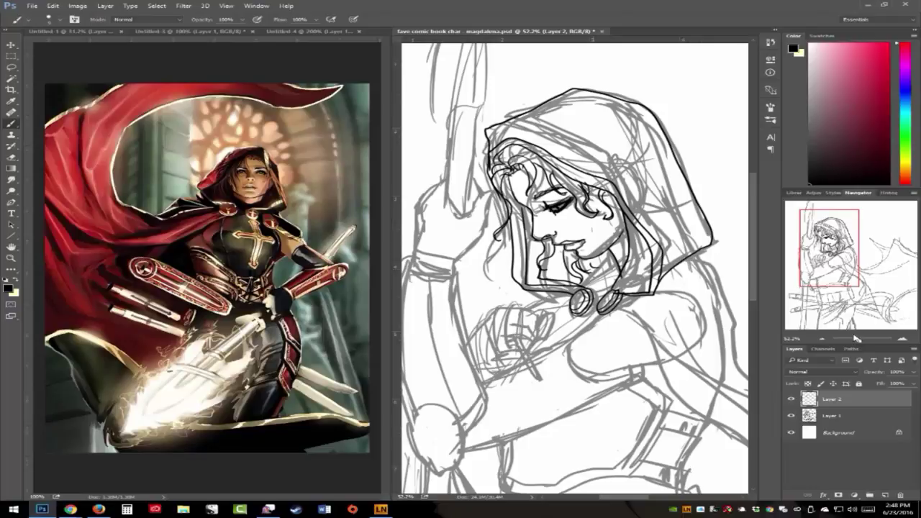
# Flip the canvas horizontally to check the figure in mirror image
pyautogui.moveTo(857, 340); pyautogui.dragTo(857, 341)
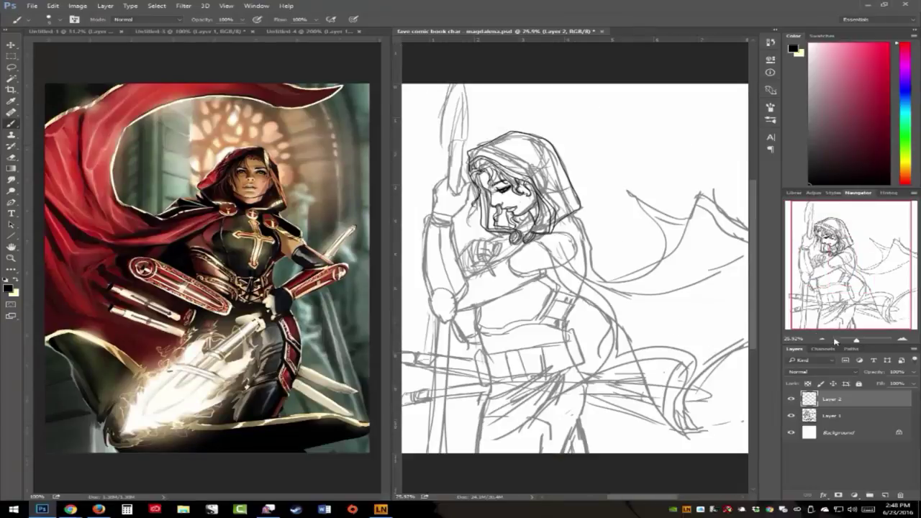
pyautogui.click(81, 7)
pyautogui.moveTo(92, 28)
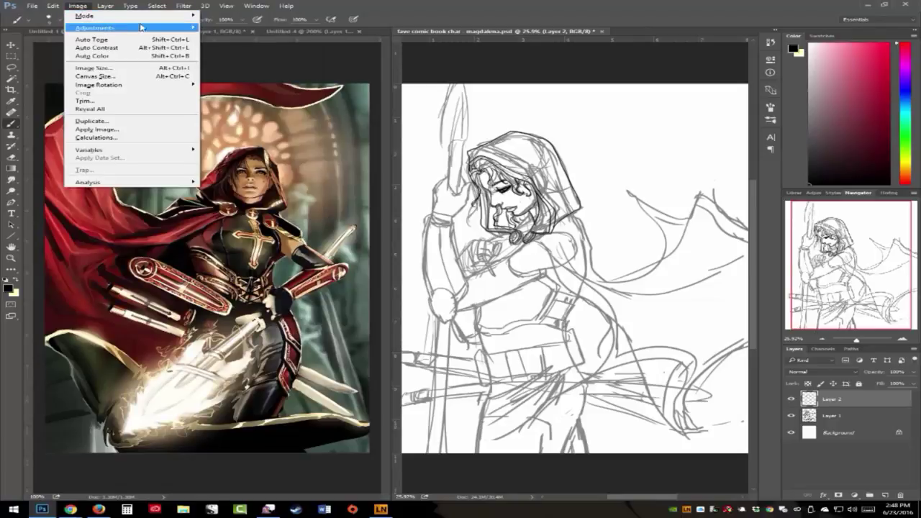
pyautogui.moveTo(149, 31)
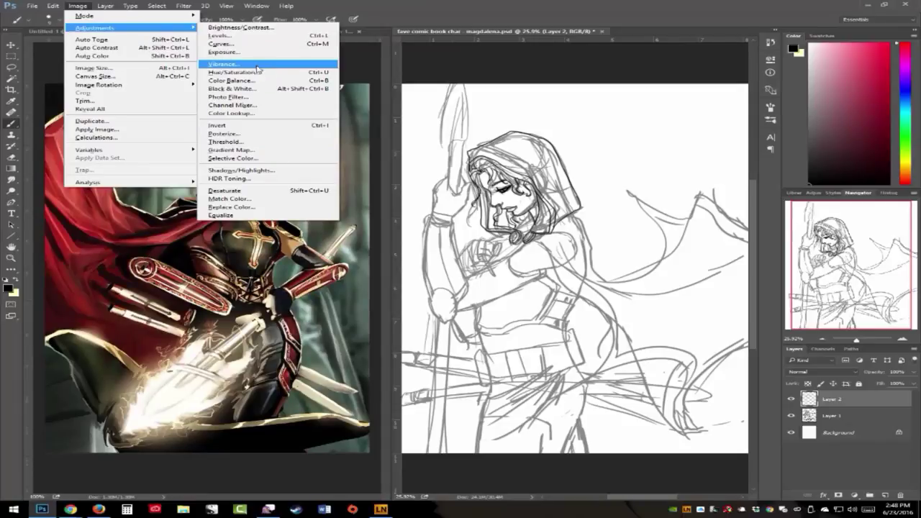
pyautogui.moveTo(186, 86)
pyautogui.click(251, 122)
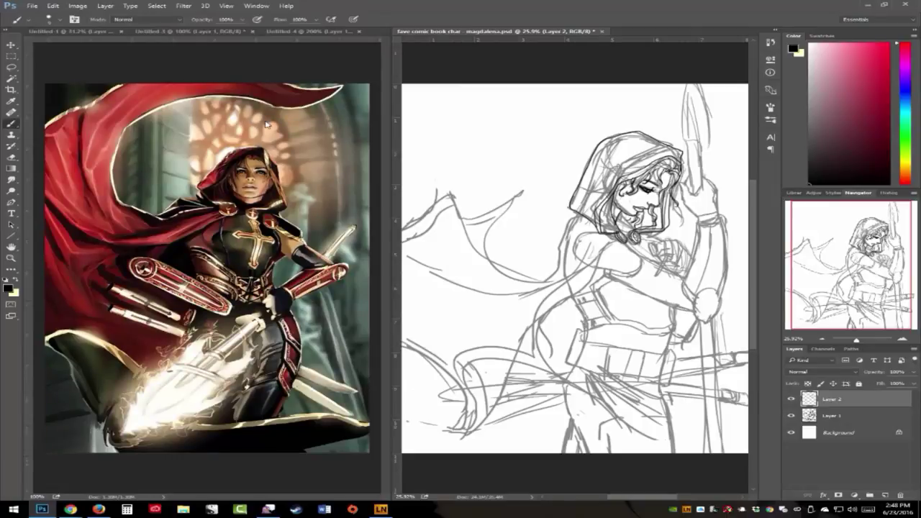
# Ink the lower edge of the cloth over the shoulder and the cape's upper contour from the hood's base to its pointed tip
pyautogui.moveTo(853, 243); pyautogui.dragTo(856, 245)
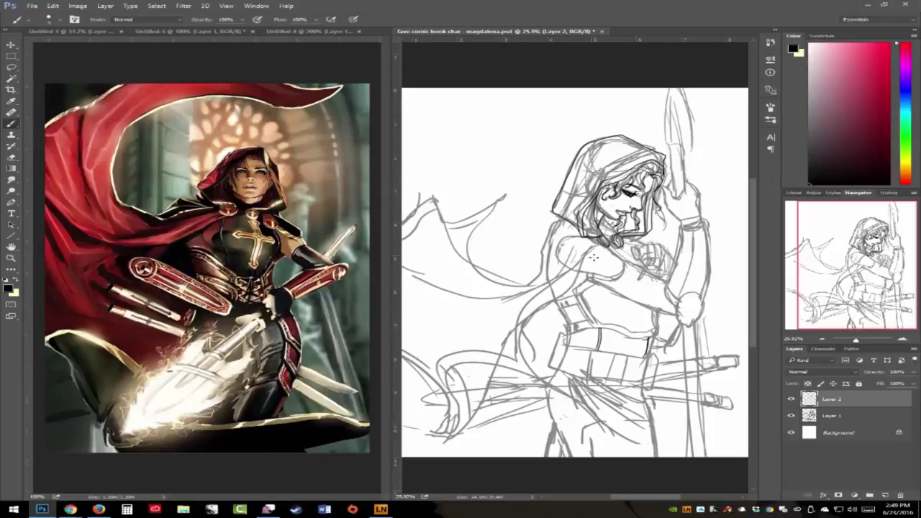
pyautogui.moveTo(578, 272)
pyautogui.mouseDown()
pyautogui.moveTo(616, 281)
pyautogui.moveTo(625, 272)
pyautogui.moveTo(585, 256)
pyautogui.moveTo(583, 269)
pyautogui.moveTo(623, 260)
pyautogui.mouseUp()
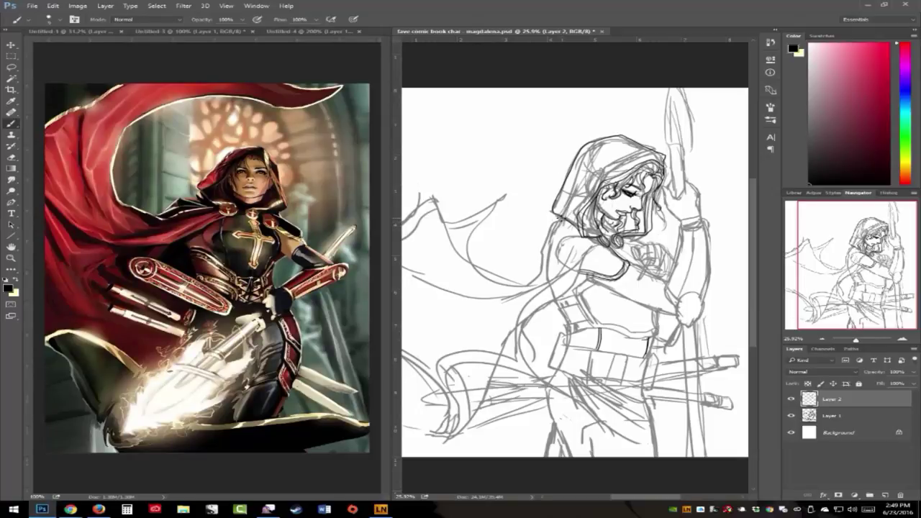
pyautogui.moveTo(558, 216)
pyautogui.mouseDown()
pyautogui.moveTo(532, 282)
pyautogui.moveTo(539, 279)
pyautogui.moveTo(500, 281)
pyautogui.moveTo(473, 229)
pyautogui.moveTo(497, 196)
pyautogui.moveTo(442, 220)
pyautogui.moveTo(496, 284)
pyautogui.moveTo(532, 278)
pyautogui.mouseUp()
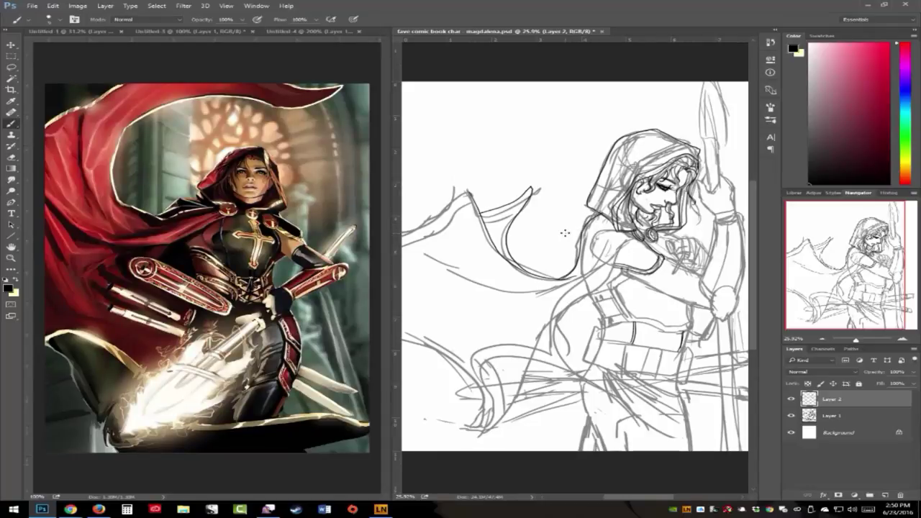
# Ink the cape's front edges from the shoulder down behind the waist, including the folded, curling hem
pyautogui.moveTo(639, 241)
pyautogui.mouseDown()
pyautogui.moveTo(623, 247)
pyautogui.moveTo(596, 294)
pyautogui.moveTo(528, 339)
pyautogui.mouseUp()
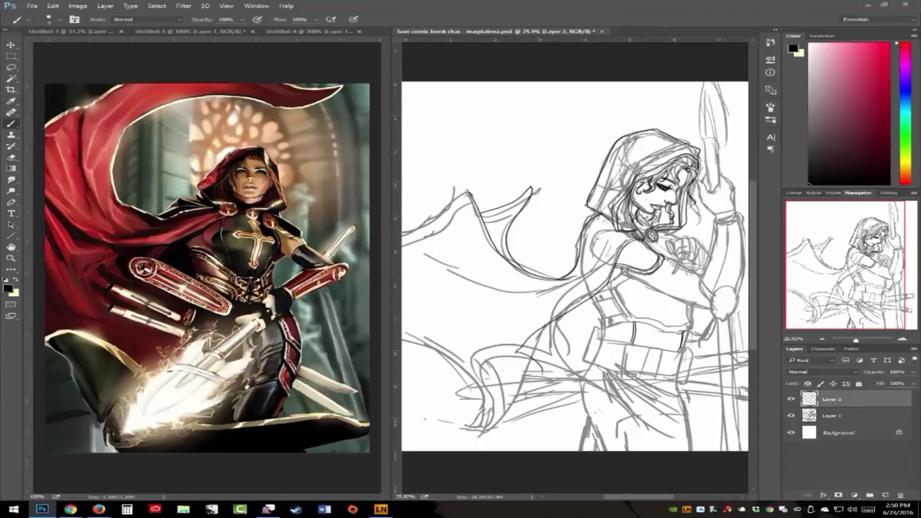
pyautogui.moveTo(541, 378)
pyautogui.mouseDown()
pyautogui.moveTo(512, 360)
pyautogui.moveTo(490, 417)
pyautogui.moveTo(504, 418)
pyautogui.moveTo(532, 366)
pyautogui.moveTo(612, 271)
pyautogui.mouseUp()
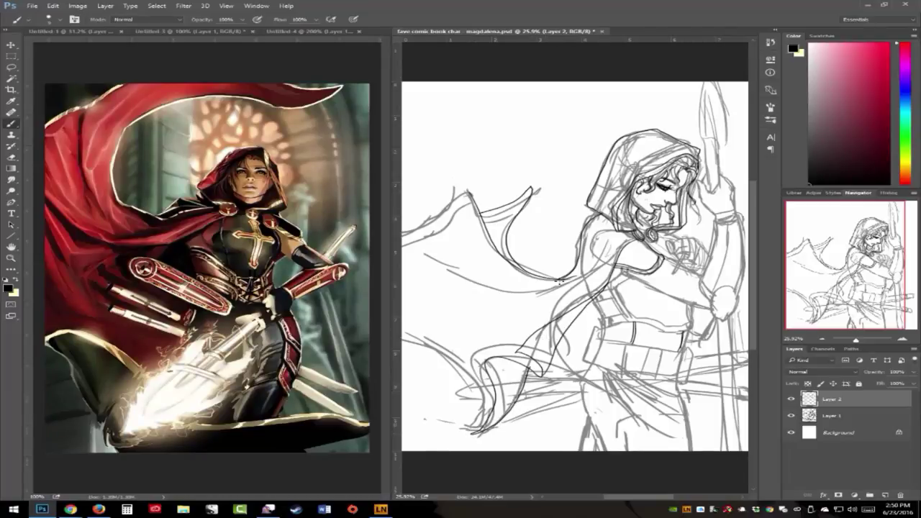
pyautogui.moveTo(531, 347)
pyautogui.mouseDown()
pyautogui.moveTo(576, 309)
pyautogui.moveTo(599, 259)
pyautogui.moveTo(582, 307)
pyautogui.moveTo(619, 246)
pyautogui.mouseUp()
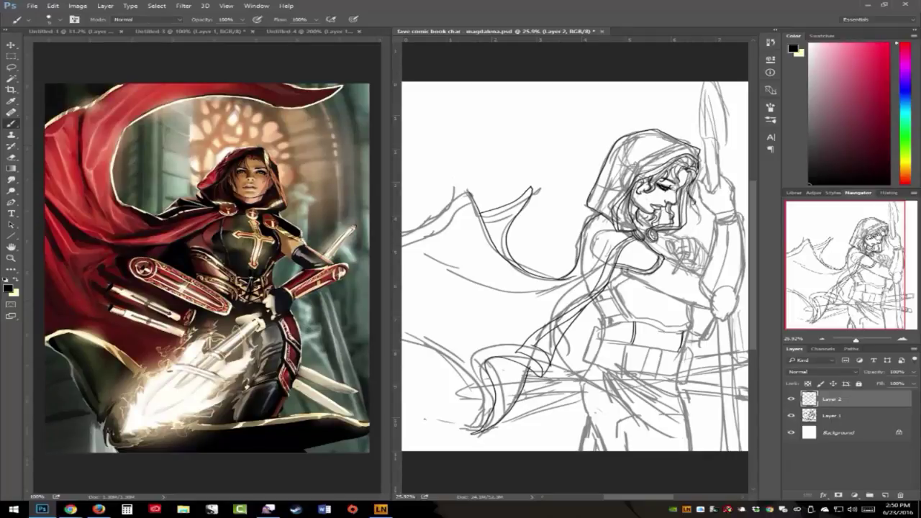
# Ink the underside of the cape's pointed tip, its outer edge beyond the peak, and the billowing lower edge down to the curled hem
pyautogui.scroll(-1, 575, 266)
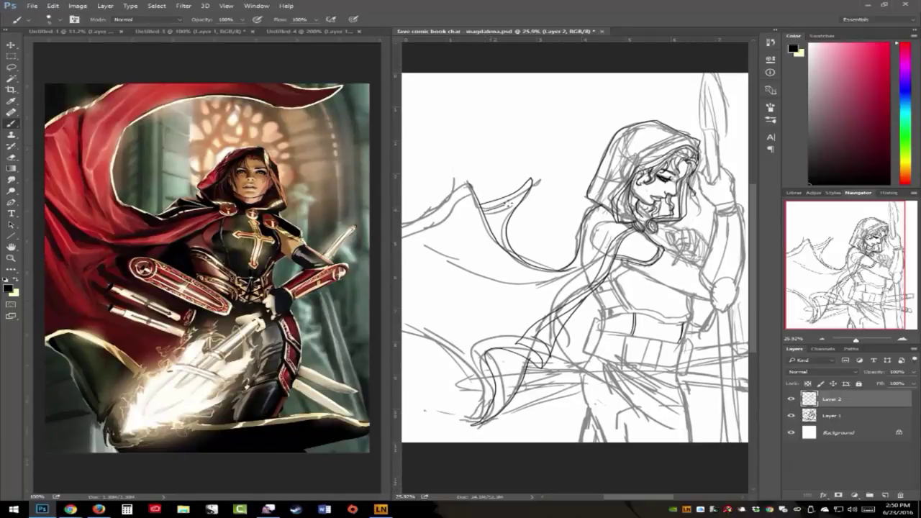
pyautogui.scroll(-1, 575, 266)
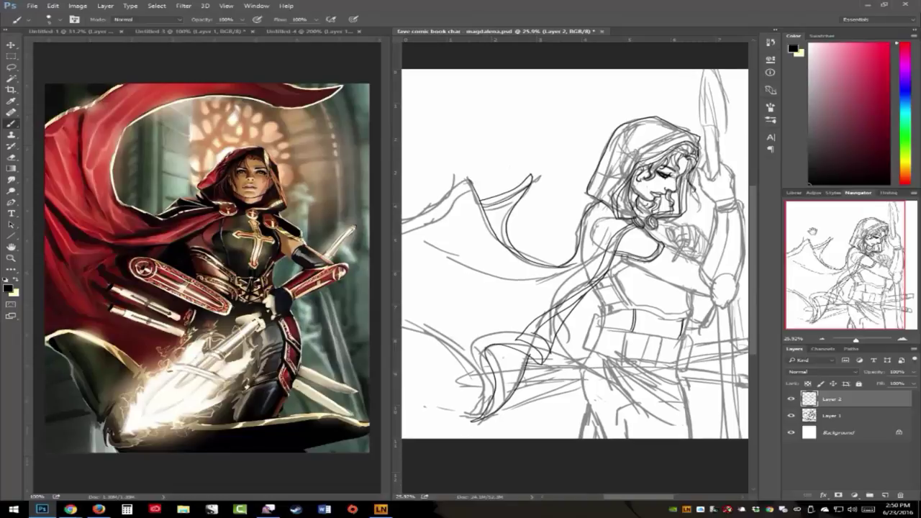
pyautogui.moveTo(472, 178)
pyautogui.mouseDown()
pyautogui.moveTo(409, 220)
pyautogui.moveTo(423, 224)
pyautogui.moveTo(346, 252)
pyautogui.mouseUp()
pyautogui.moveTo(473, 188); pyautogui.dragTo(389, 246)
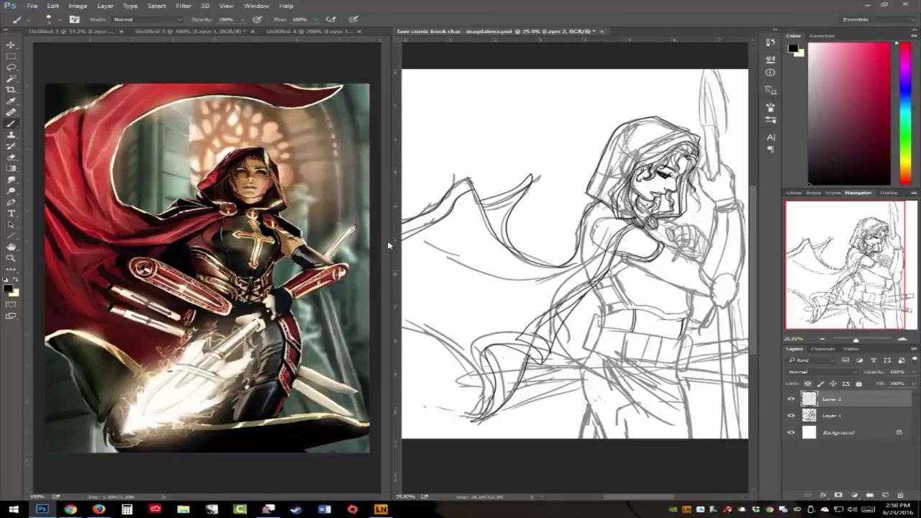
pyautogui.hotkey('ctrl', 'z')
pyautogui.moveTo(423, 215); pyautogui.dragTo(402, 220)
pyautogui.moveTo(469, 183)
pyautogui.mouseDown()
pyautogui.moveTo(453, 211)
pyautogui.moveTo(400, 230)
pyautogui.mouseUp()
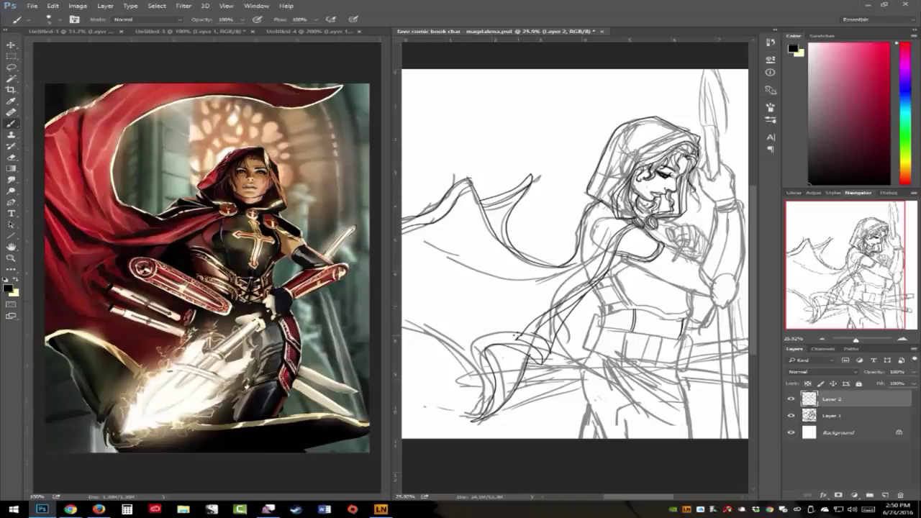
pyautogui.moveTo(515, 335)
pyautogui.mouseDown()
pyautogui.moveTo(497, 333)
pyautogui.moveTo(483, 347)
pyautogui.moveTo(493, 392)
pyautogui.moveTo(482, 418)
pyautogui.moveTo(482, 370)
pyautogui.moveTo(401, 331)
pyautogui.moveTo(430, 329)
pyautogui.moveTo(468, 347)
pyautogui.moveTo(494, 390)
pyautogui.mouseUp()
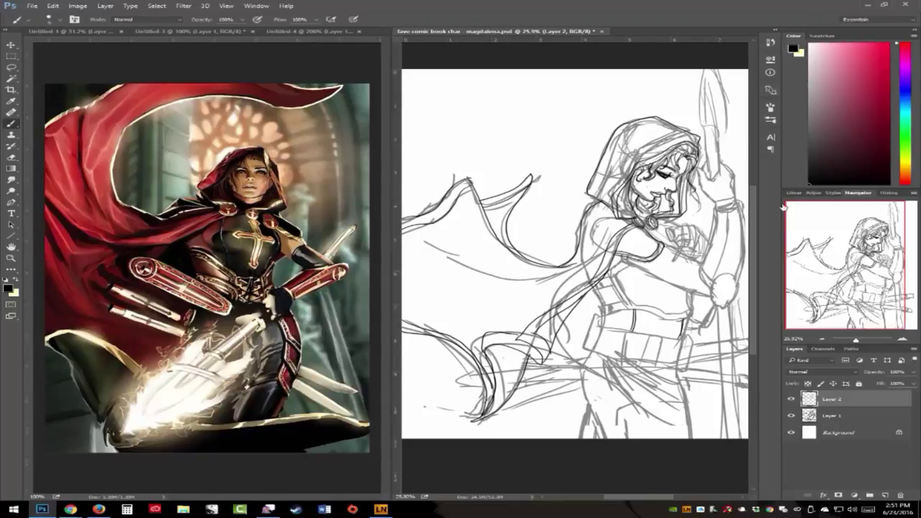
pyautogui.click(876, 266)
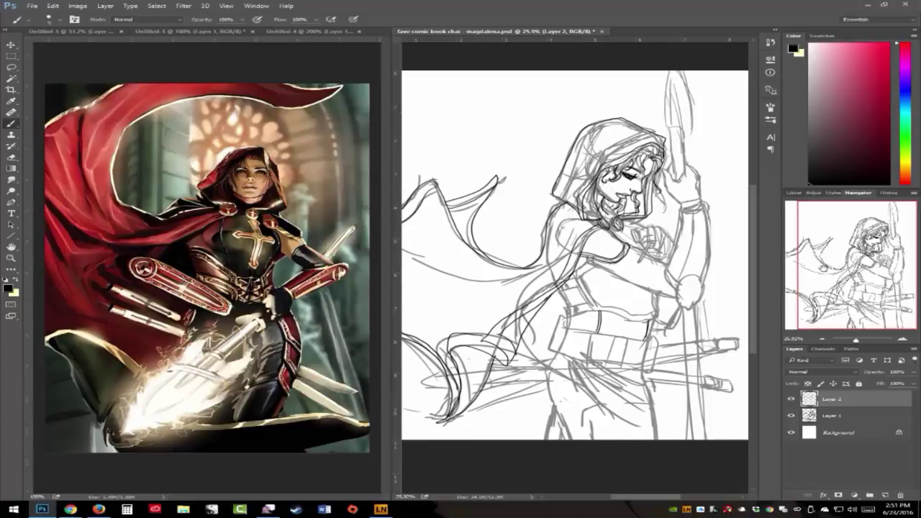
pyautogui.moveTo(653, 178); pyautogui.dragTo(640, 201)
# Switch to the Chrome window with the reference art and search Google Images for "rosary"
pyautogui.moveTo(70, 509)
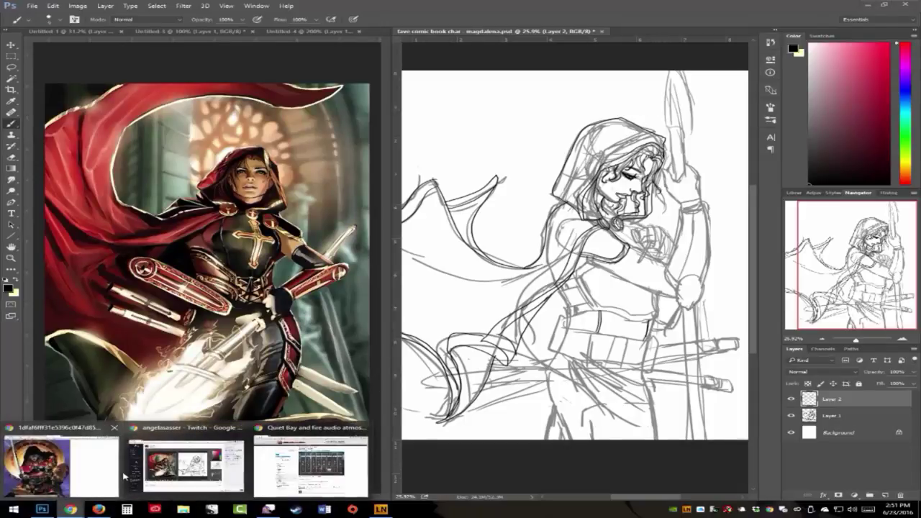
pyautogui.click(108, 450)
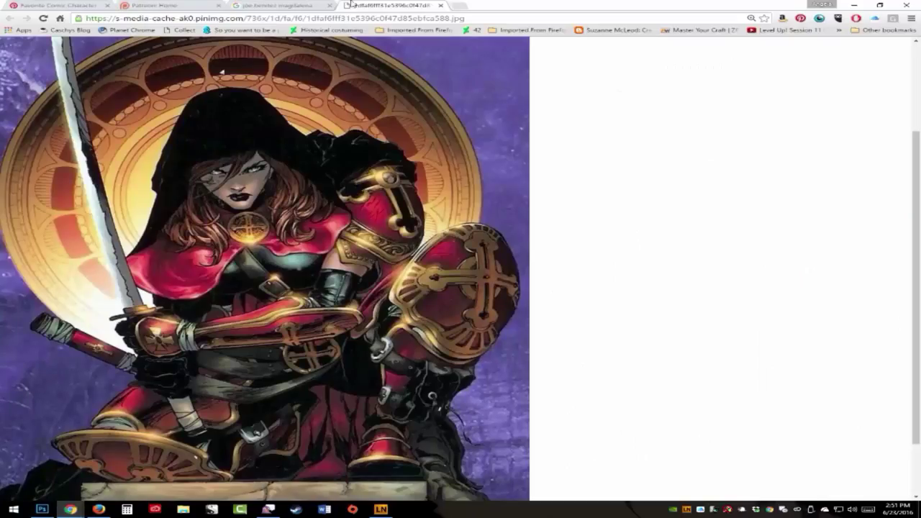
pyautogui.click(420, 19)
pyautogui.write('rosary')
pyautogui.press('Return')
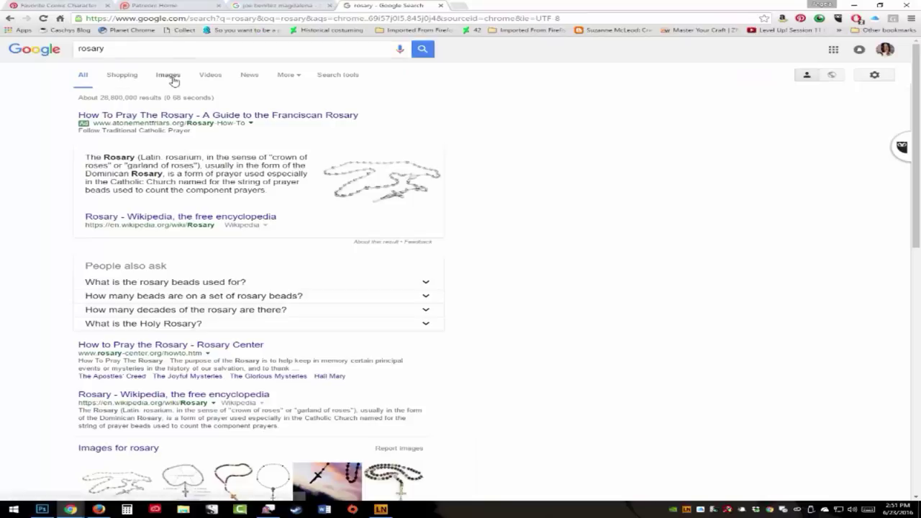
pyautogui.click(172, 76)
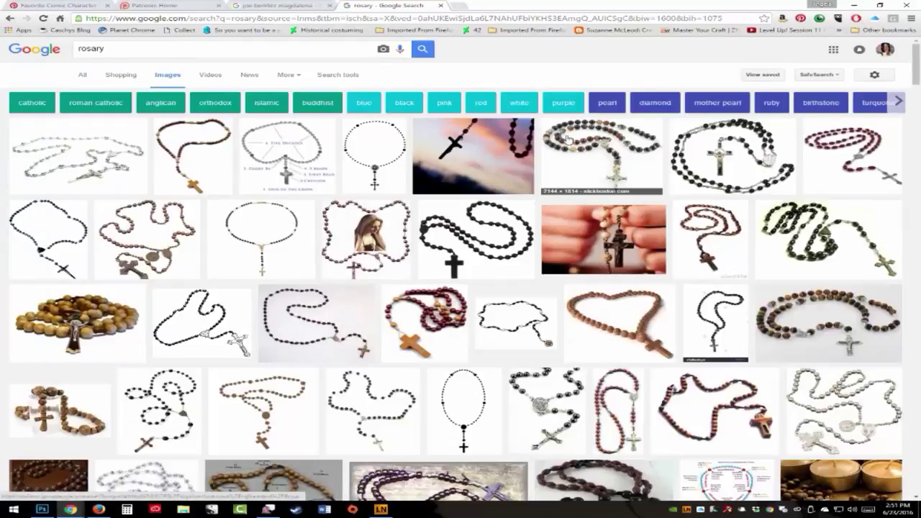
# Open the "Design Y/Own Rosary" photo at full size, copy the image and return to Photoshop
pyautogui.click(636, 158)
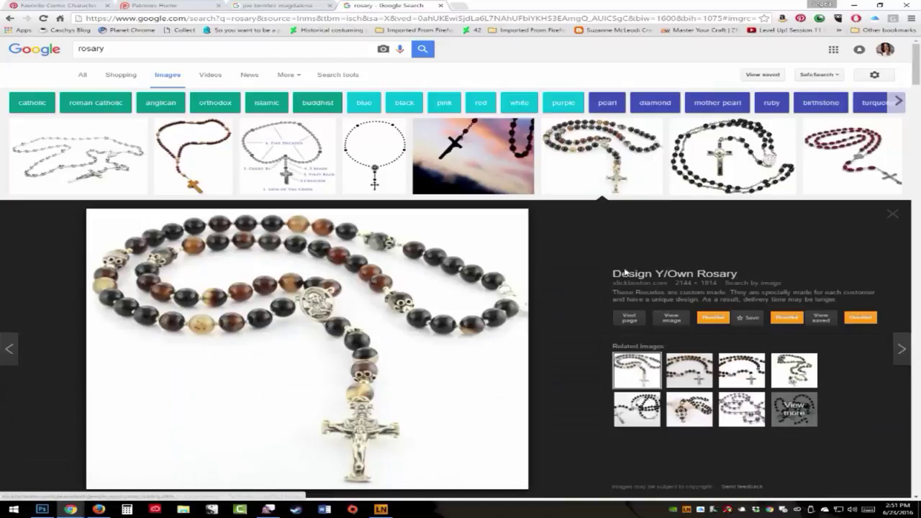
pyautogui.click(689, 321)
pyautogui.click(403, 177)
pyautogui.click(401, 173)
pyautogui.rightClick(401, 172)
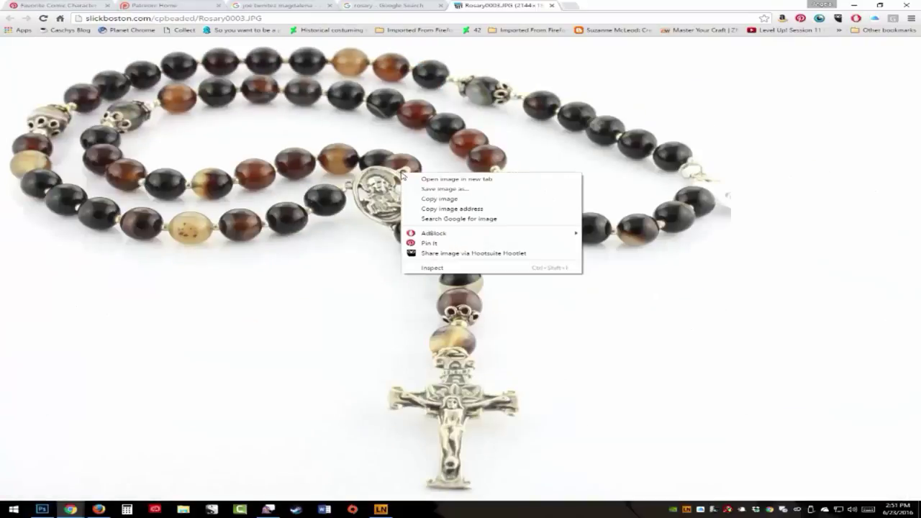
pyautogui.click(473, 200)
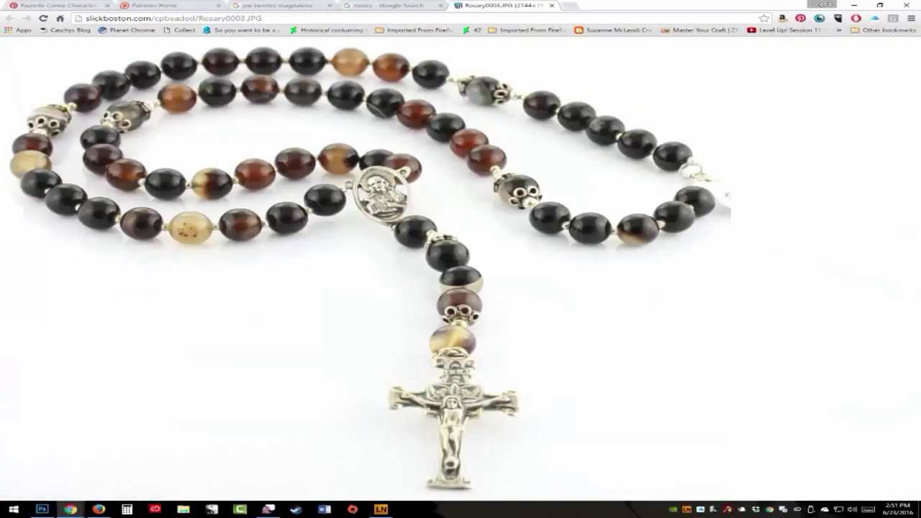
pyautogui.click(43, 509)
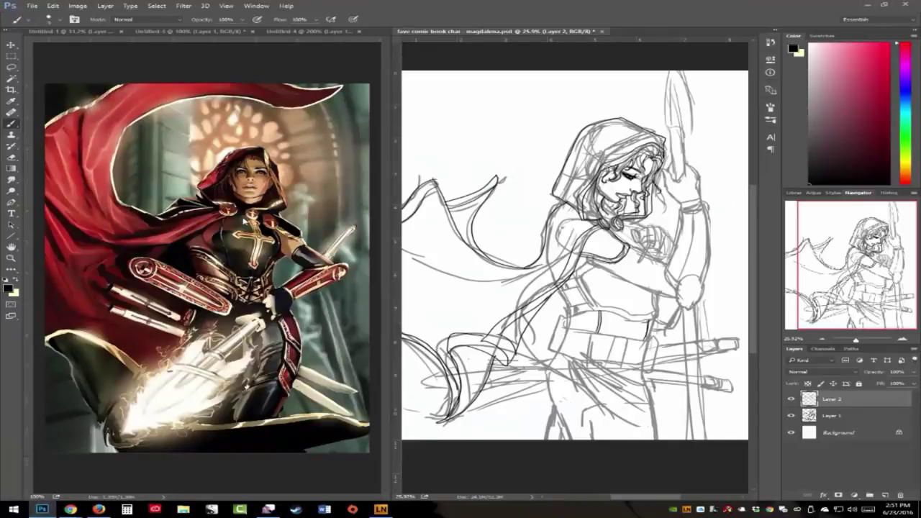
# Switch back to the rosary photo in Chrome and pin it to the Favorite Comic Character board on Pinterest
pyautogui.moveTo(69, 510)
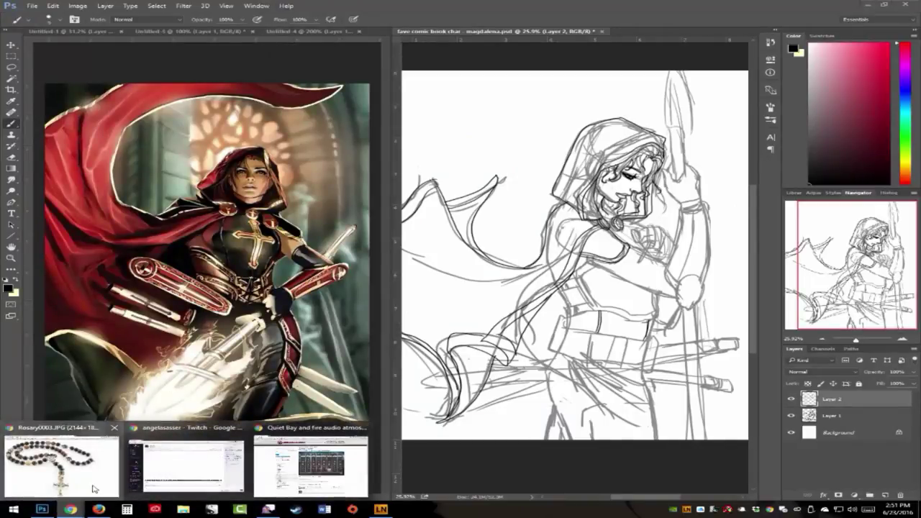
pyautogui.click(61, 461)
pyautogui.rightClick(268, 228)
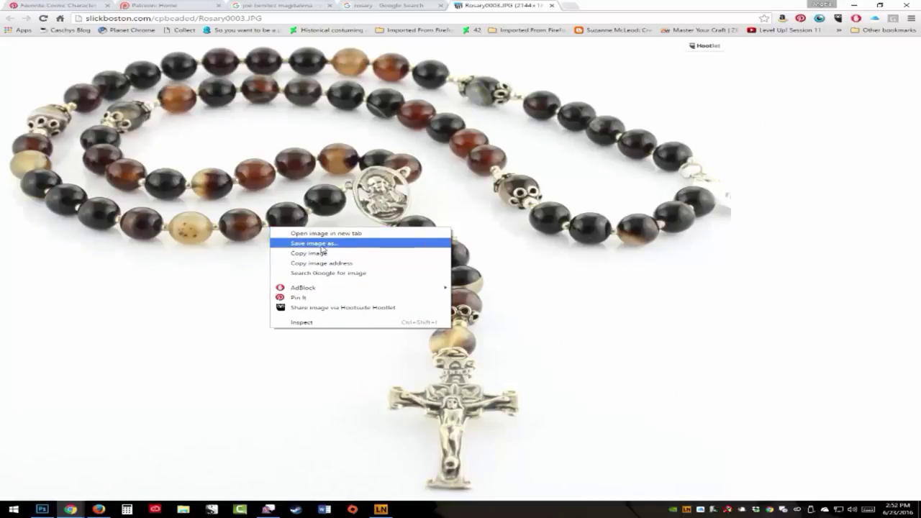
pyautogui.click(321, 297)
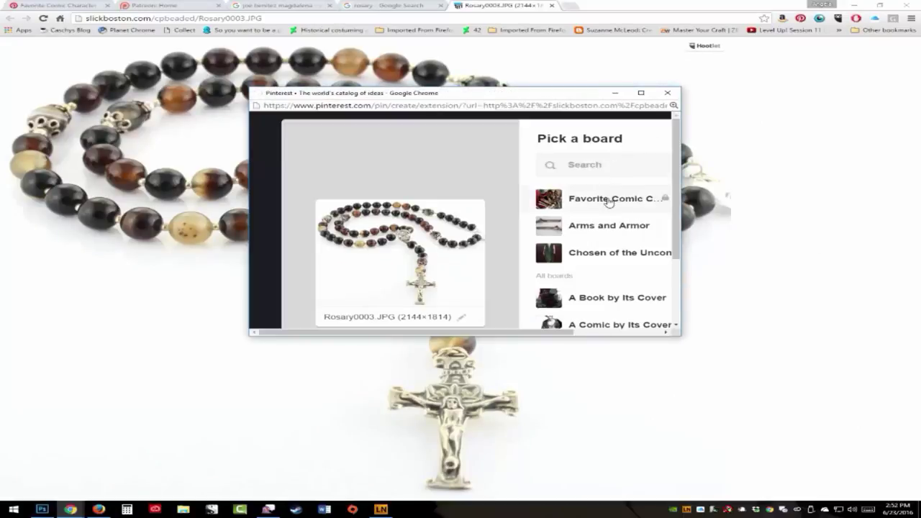
pyautogui.click(551, 201)
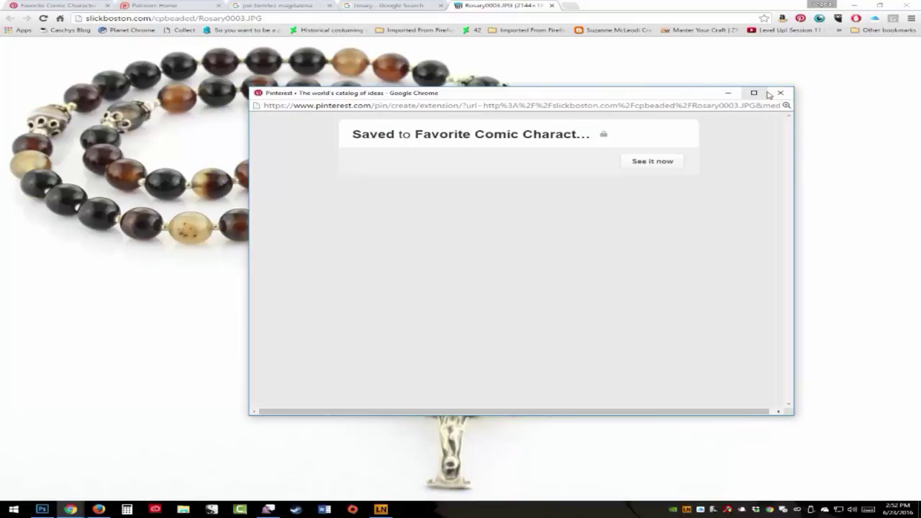
pyautogui.click(768, 95)
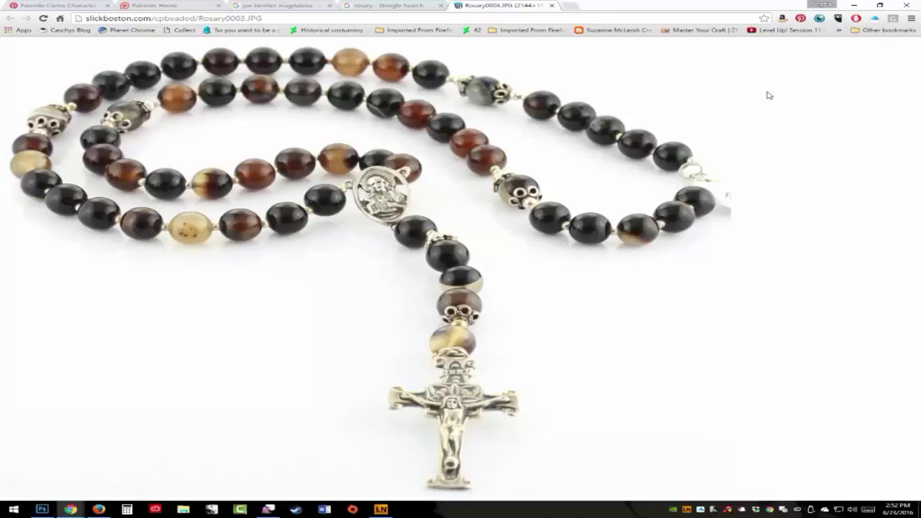
# Refine the image search to "rosary hand" and preview the photo of praying hands against a blue sky
pyautogui.click(398, 7)
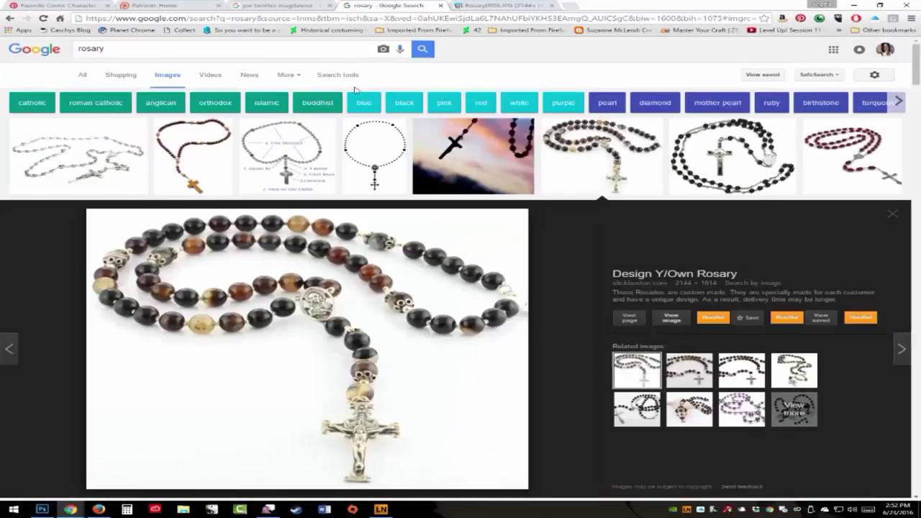
pyautogui.click(331, 52)
pyautogui.write('hand')
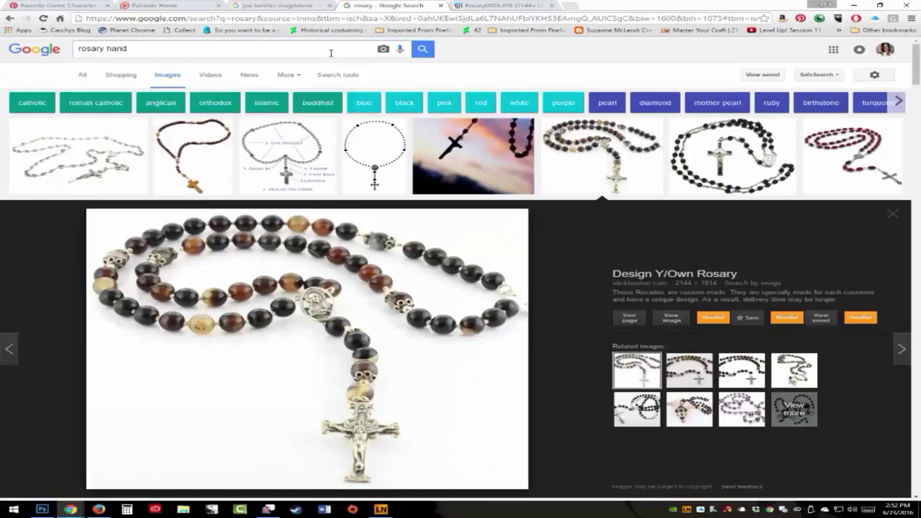
pyautogui.press('Return')
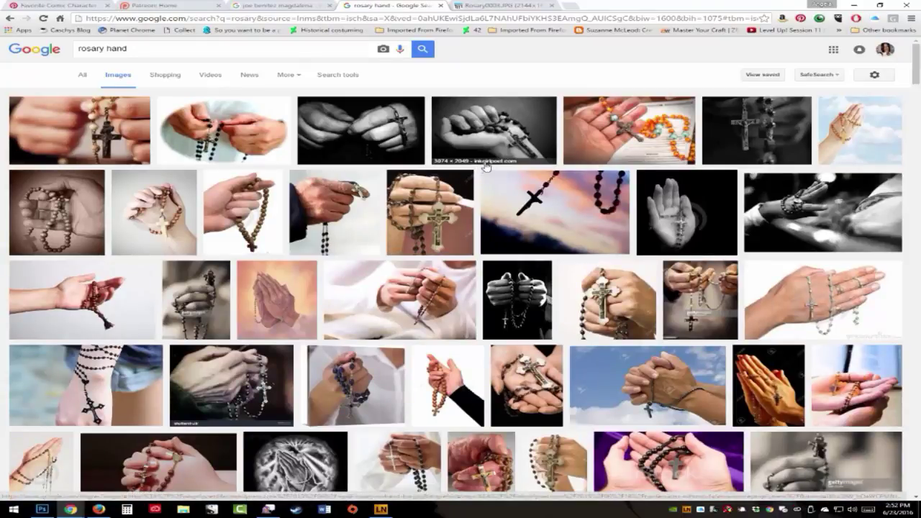
pyautogui.scroll(-1, 484, 168)
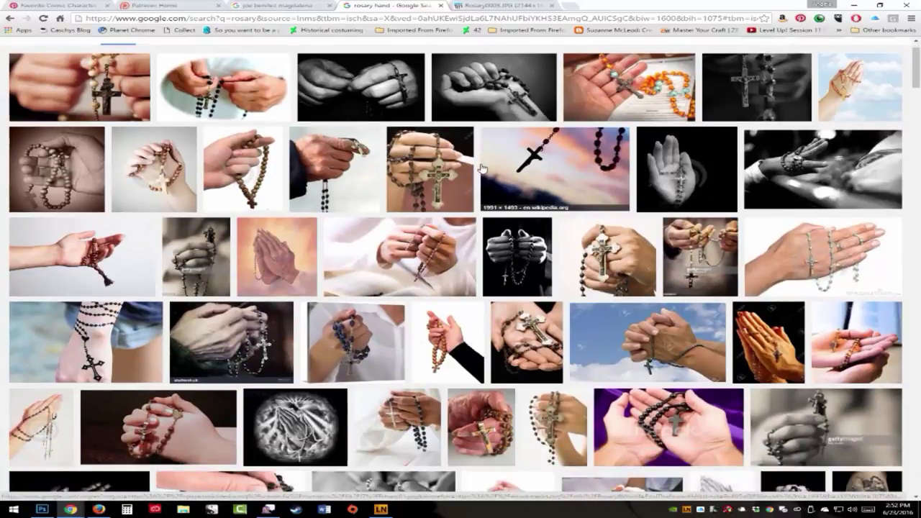
pyautogui.click(847, 91)
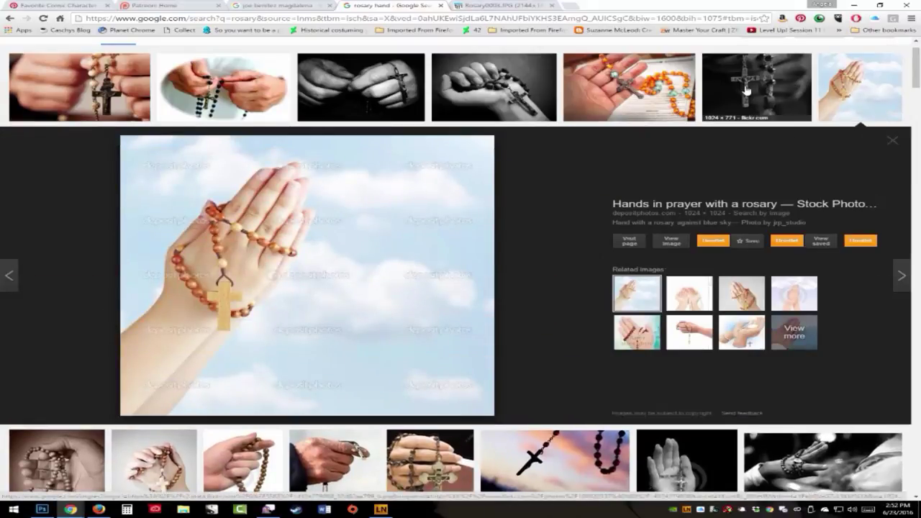
# Open the praying-hands rosary photo at full size and pin it to the Favorite Comic Character board on Pinterest
pyautogui.click(672, 241)
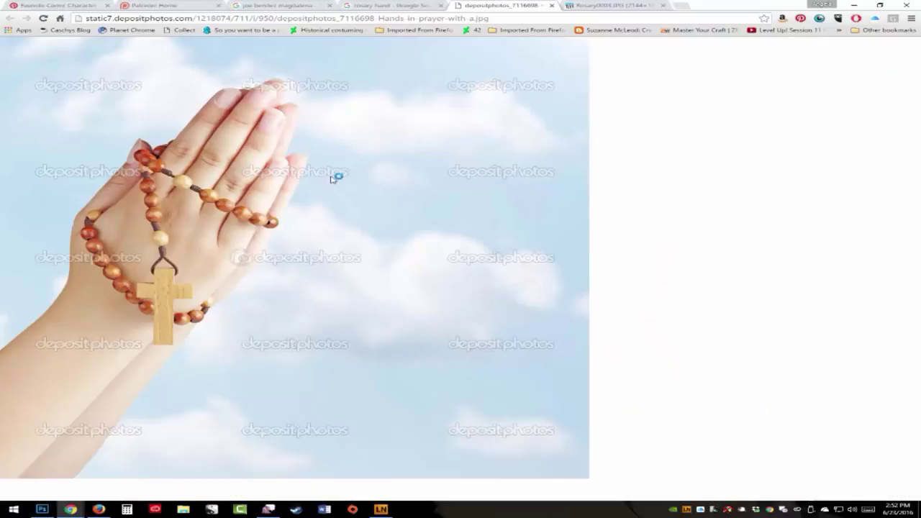
pyautogui.rightClick(332, 176)
pyautogui.click(380, 244)
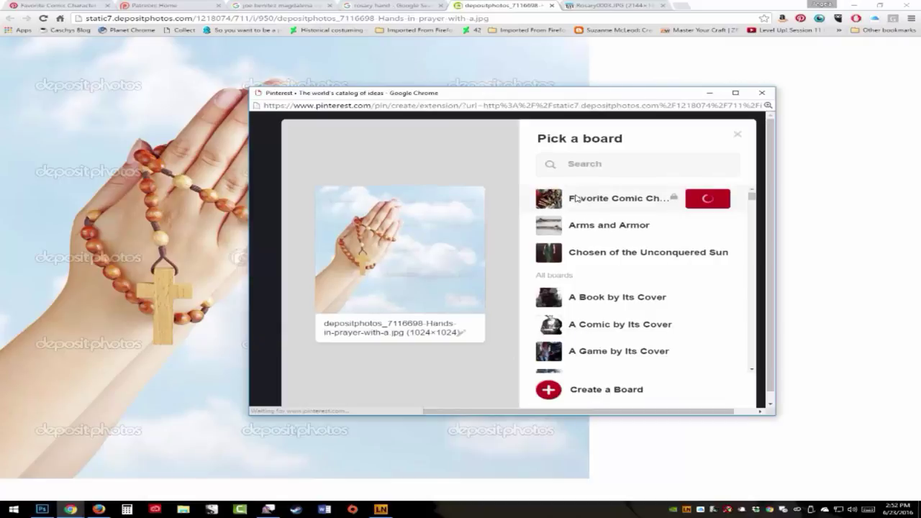
pyautogui.click(583, 197)
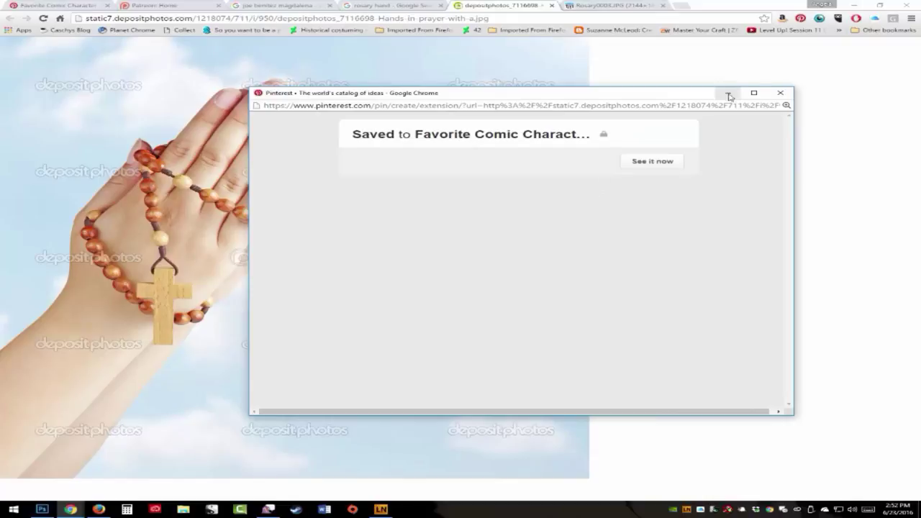
pyautogui.click(780, 93)
# Copy the praying-hands photo and paste it into a new Photoshop document beside the other reference images
pyautogui.rightClick(293, 179)
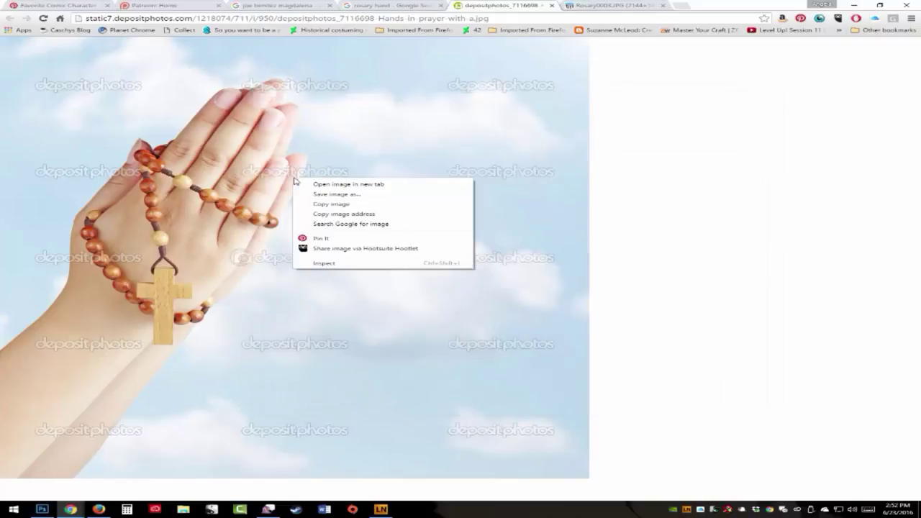
pyautogui.click(337, 205)
pyautogui.click(43, 510)
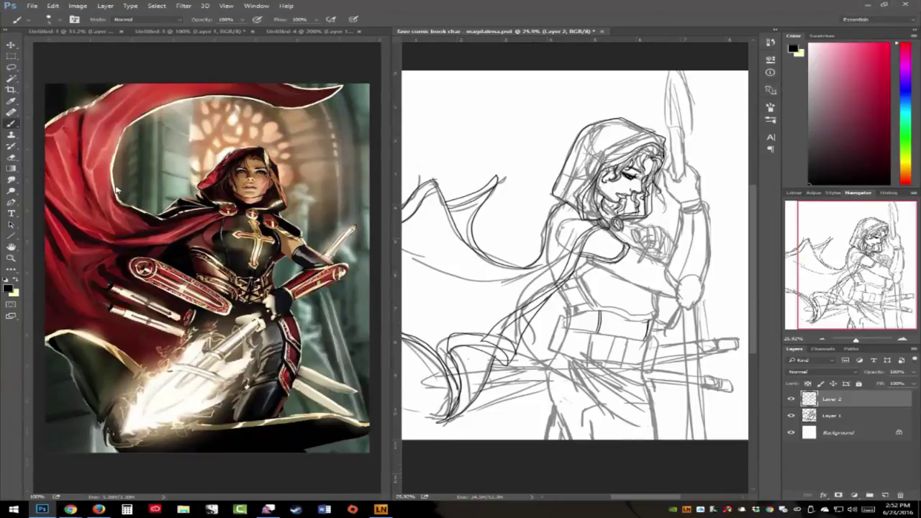
pyautogui.click(211, 33)
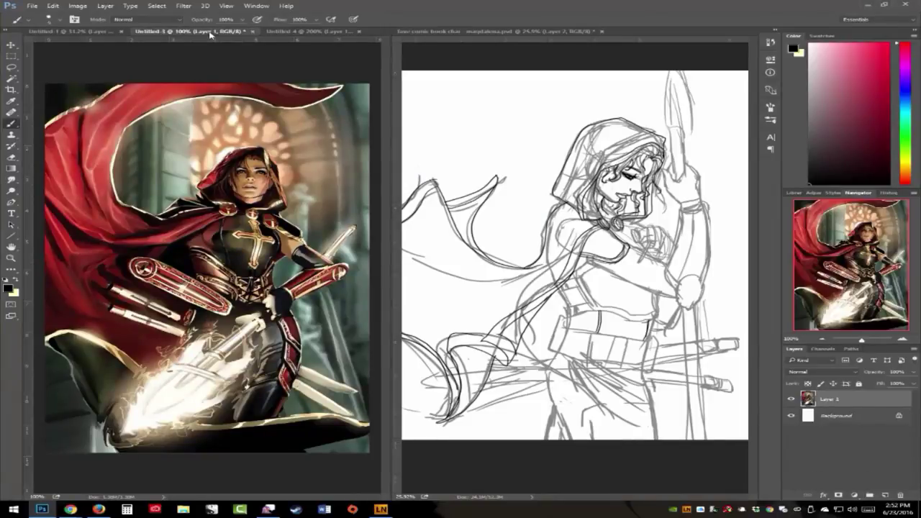
pyautogui.hotkey('ctrl', 'n')
pyautogui.press('Return')
pyautogui.hotkey('ctrl', 'v')
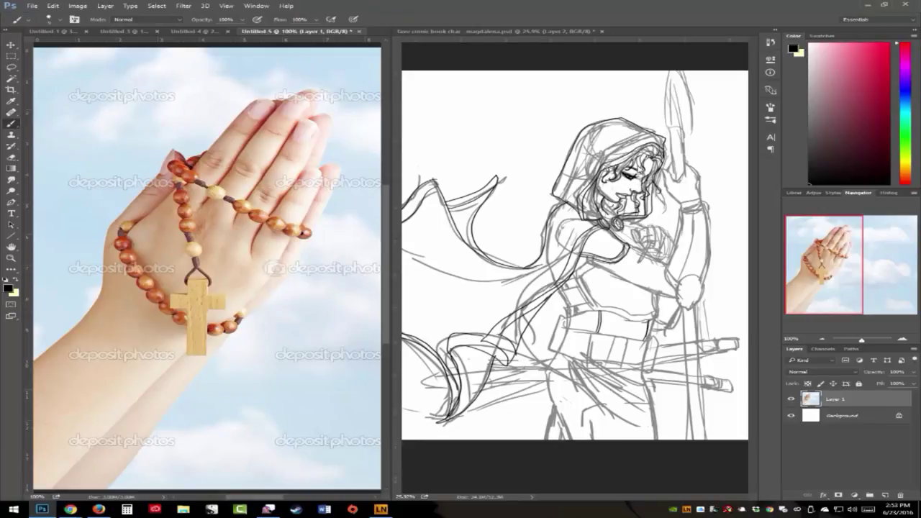
# Ink the outline and fingers of the closed hand at the character's chest in the magdalena drawing
pyautogui.click(638, 227)
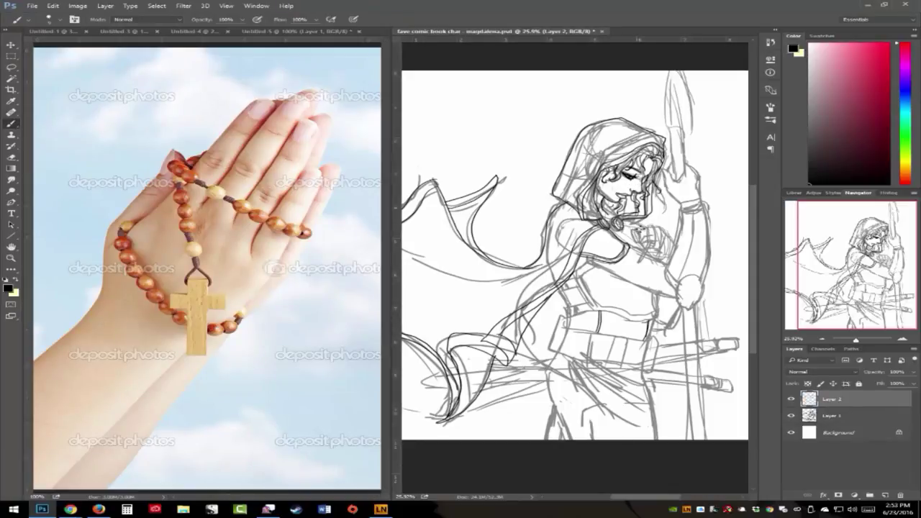
pyautogui.moveTo(635, 226)
pyautogui.mouseDown()
pyautogui.moveTo(645, 235)
pyautogui.moveTo(640, 247)
pyautogui.moveTo(656, 223)
pyautogui.moveTo(673, 240)
pyautogui.moveTo(640, 237)
pyautogui.moveTo(644, 252)
pyautogui.mouseUp()
pyautogui.hotkey('ctrl', 'z')
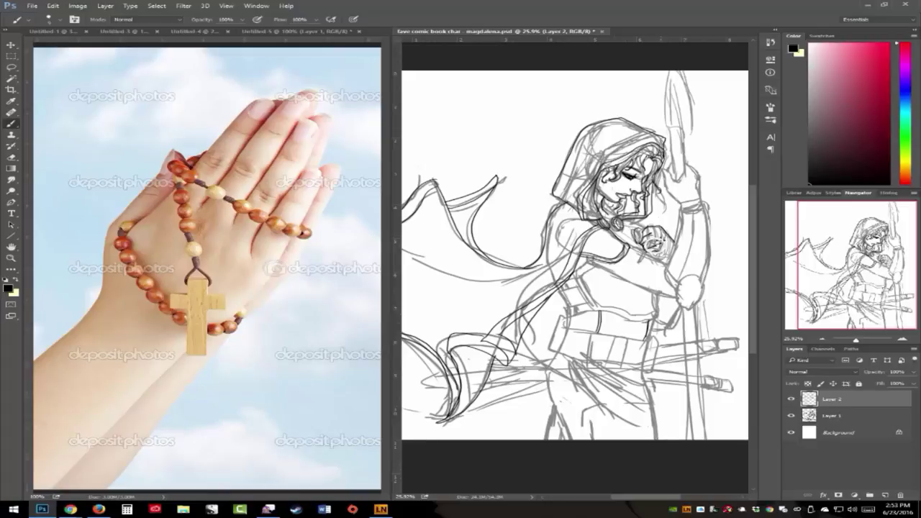
pyautogui.hotkey('ctrl', 'z')
pyautogui.moveTo(647, 234); pyautogui.dragTo(659, 229)
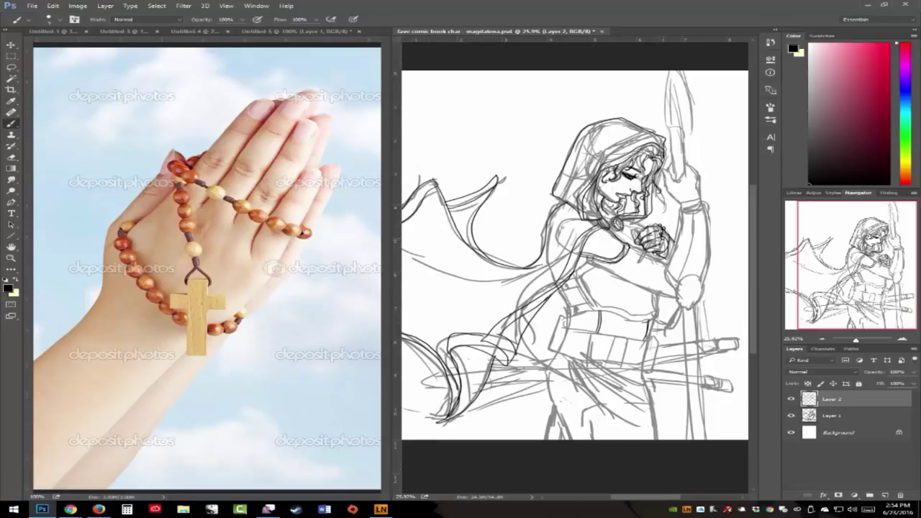
# Ink a string of rosary beads wrapped around the closed hand, undoing the stray strokes
pyautogui.moveTo(669, 238); pyautogui.dragTo(672, 250)
pyautogui.moveTo(676, 172); pyautogui.dragTo(680, 177)
pyautogui.moveTo(651, 227); pyautogui.dragTo(641, 226)
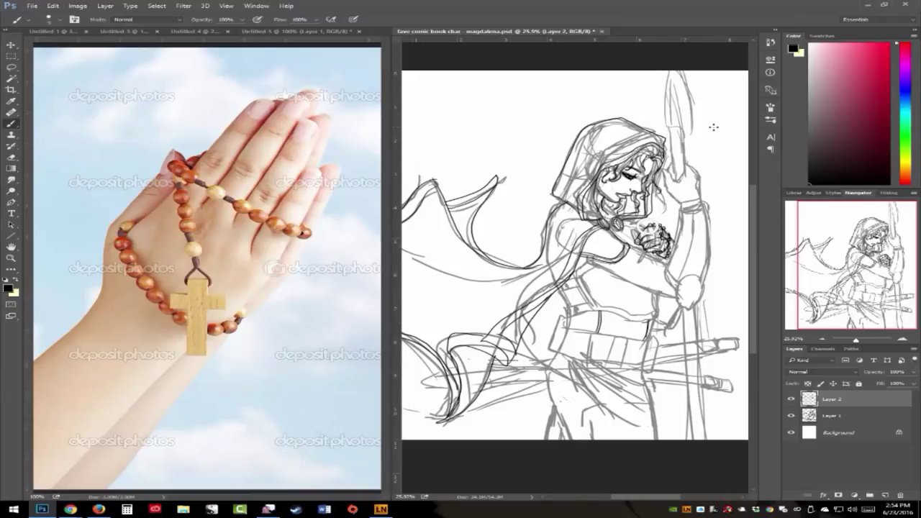
pyautogui.hotkey('ctrl', 'z')
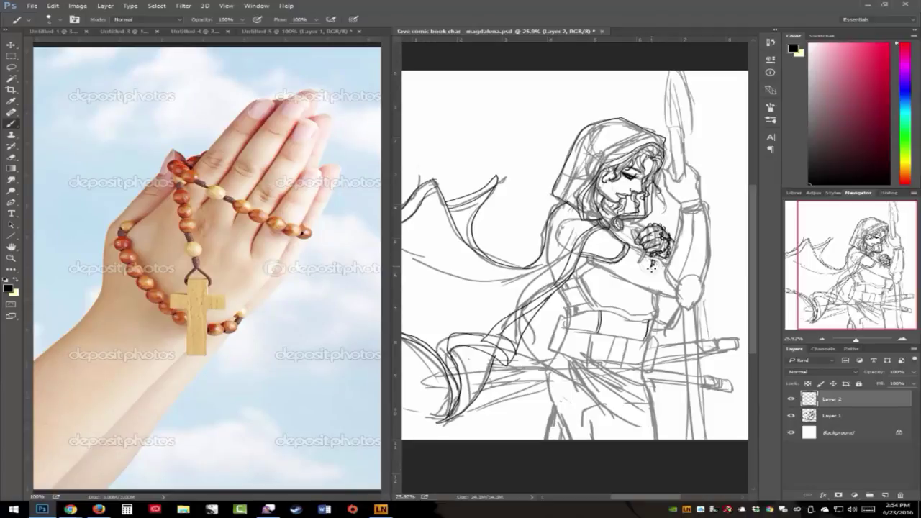
pyautogui.hotkey('ctrl', 'z')
pyautogui.hotkey('ctrl', 'z')
# Try to ink a small cross hanging from the rosary below the closed hand
pyautogui.moveTo(651, 272); pyautogui.dragTo(655, 270)
pyautogui.moveTo(646, 270); pyautogui.dragTo(655, 283)
pyautogui.moveTo(647, 277); pyautogui.dragTo(659, 275)
pyautogui.moveTo(642, 275); pyautogui.dragTo(650, 275)
pyautogui.moveTo(657, 271); pyautogui.dragTo(653, 276)
pyautogui.hotkey('ctrl', 'alt', 'z')
pyautogui.hotkey('ctrl', 'alt', 'z')
# Ink a cross with pointed ends hanging from the rosary chain below the closed hand
pyautogui.click(864, 340)
pyautogui.moveTo(862, 269); pyautogui.dragTo(880, 266)
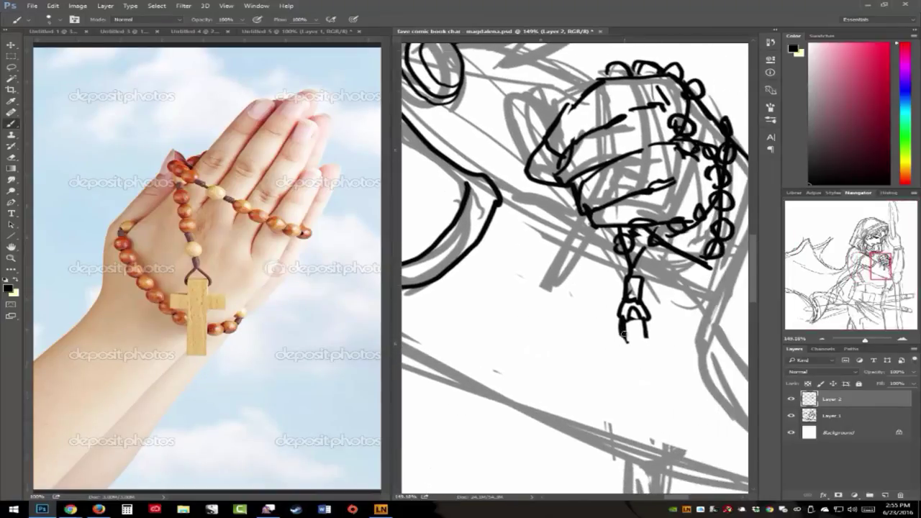
pyautogui.moveTo(623, 329)
pyautogui.mouseDown()
pyautogui.moveTo(624, 358)
pyautogui.moveTo(564, 370)
pyautogui.moveTo(631, 378)
pyautogui.moveTo(630, 437)
pyautogui.moveTo(650, 475)
pyautogui.moveTo(670, 442)
pyautogui.moveTo(651, 383)
pyautogui.moveTo(690, 373)
pyautogui.mouseUp()
pyautogui.moveTo(630, 319)
pyautogui.mouseDown()
pyautogui.moveTo(618, 358)
pyautogui.moveTo(646, 348)
pyautogui.moveTo(653, 359)
pyautogui.moveTo(702, 356)
pyautogui.moveTo(715, 366)
pyautogui.moveTo(685, 373)
pyautogui.mouseUp()
pyautogui.moveTo(634, 436)
pyautogui.mouseDown()
pyautogui.moveTo(651, 472)
pyautogui.moveTo(662, 452)
pyautogui.mouseUp()
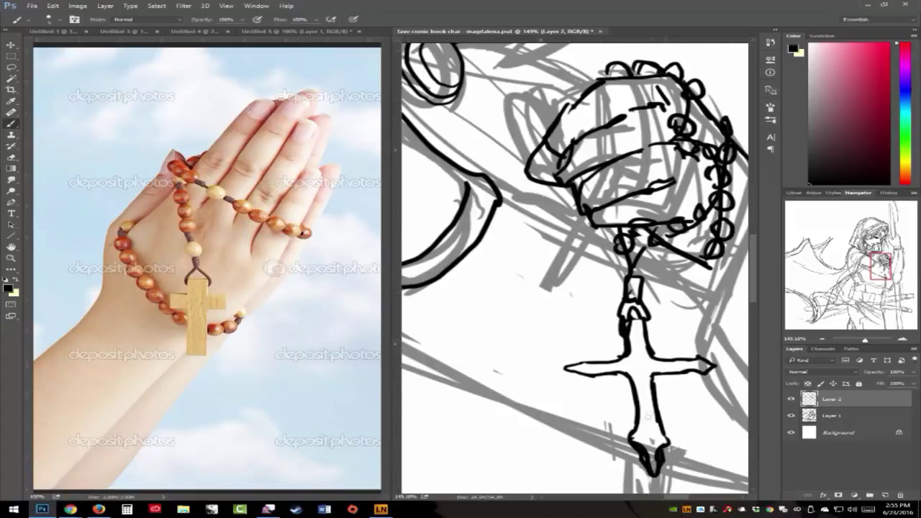
pyautogui.hotkey('ctrl', 'alt', 'z')
pyautogui.hotkey('ctrl', 'alt', 'z')
pyautogui.moveTo(627, 318); pyautogui.dragTo(644, 320)
pyautogui.hotkey('ctrl', 'z')
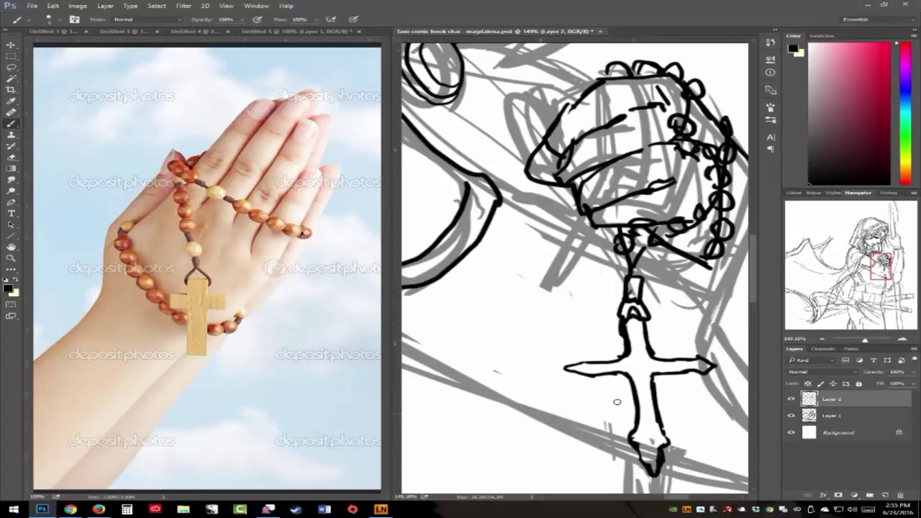
# Add inked details to the arms, lower tip and centre of the rosary cross
pyautogui.moveTo(865, 339); pyautogui.dragTo(860, 339)
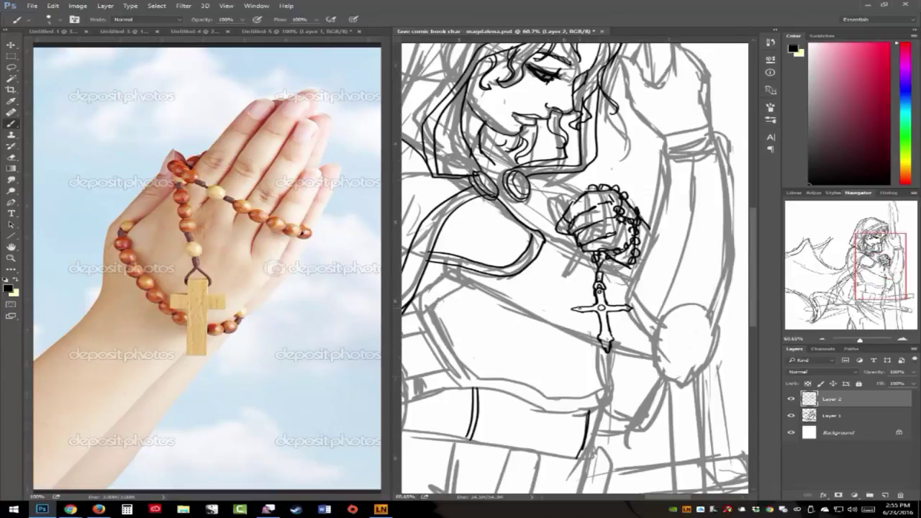
pyautogui.moveTo(580, 308); pyautogui.dragTo(630, 309)
pyautogui.moveTo(604, 340); pyautogui.dragTo(606, 346)
pyautogui.moveTo(604, 311)
pyautogui.mouseDown()
pyautogui.moveTo(606, 339)
pyautogui.moveTo(601, 304)
pyautogui.mouseUp()
# Lasso the rosary cross, rotate it about 25° clockwise, reposition it under its chain and deselect
pyautogui.moveTo(860, 340); pyautogui.dragTo(857, 340)
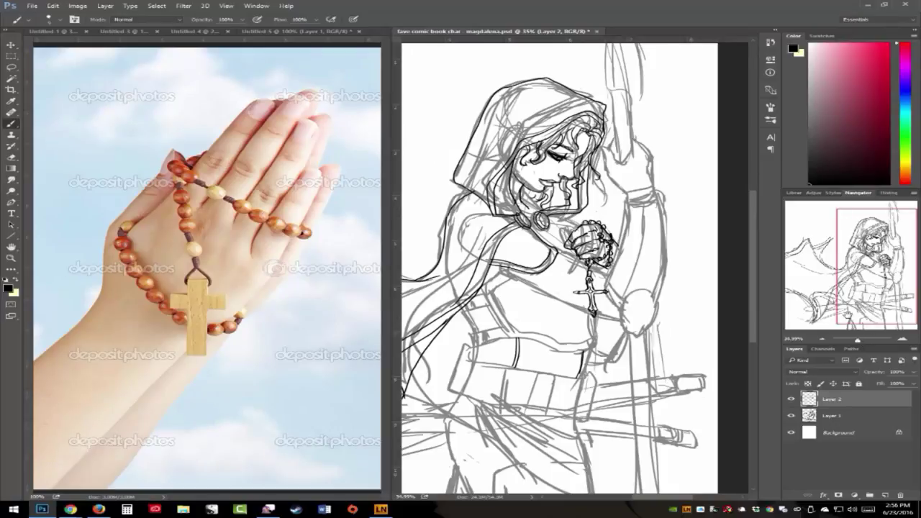
pyautogui.click(16, 69)
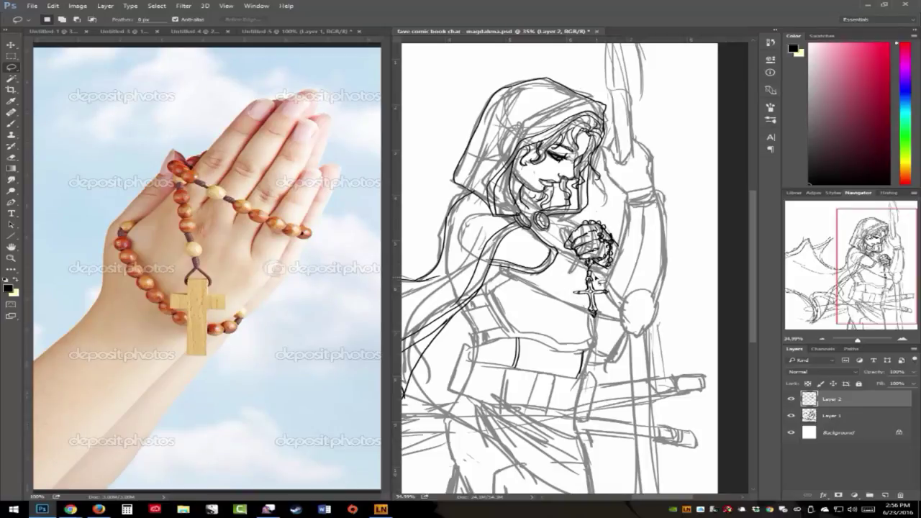
pyautogui.moveTo(604, 280); pyautogui.dragTo(601, 279)
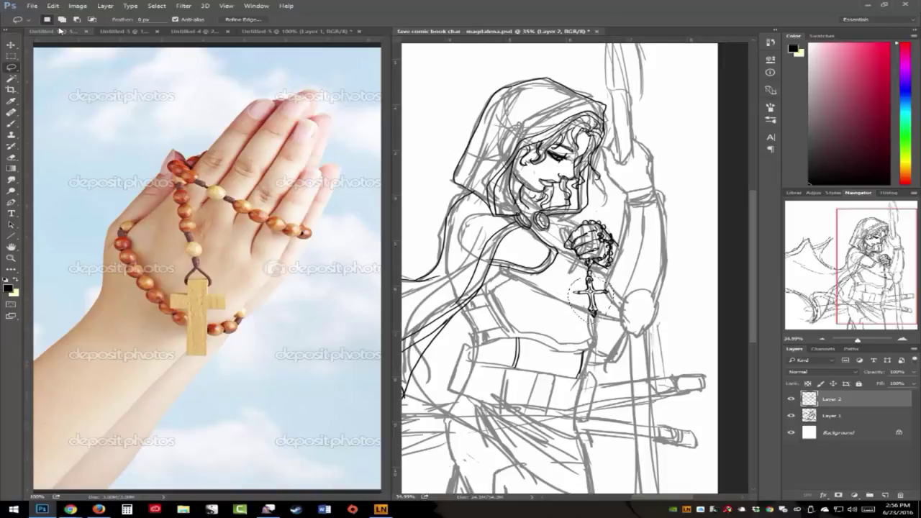
pyautogui.hotkey('ctrl', 't')
pyautogui.moveTo(643, 323)
pyautogui.mouseDown()
pyautogui.moveTo(637, 333)
pyautogui.moveTo(592, 309)
pyautogui.moveTo(603, 336)
pyautogui.mouseUp()
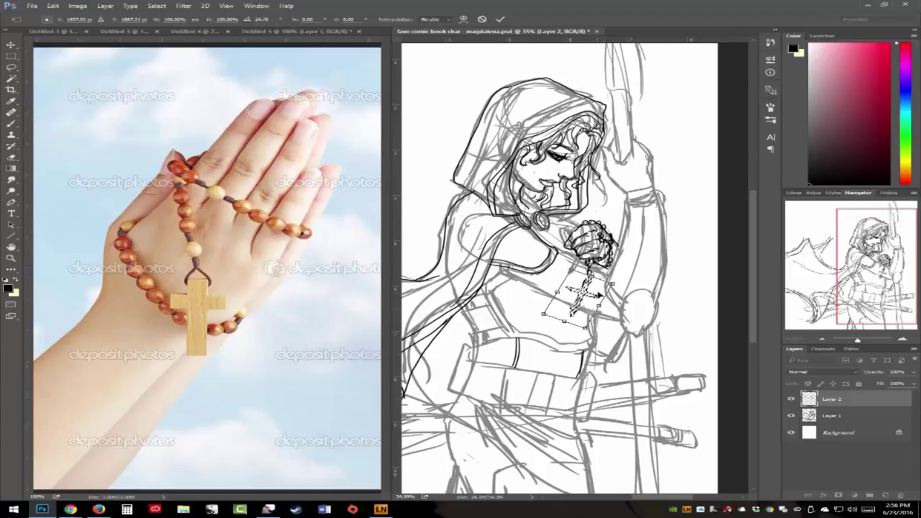
pyautogui.moveTo(599, 295); pyautogui.dragTo(601, 300)
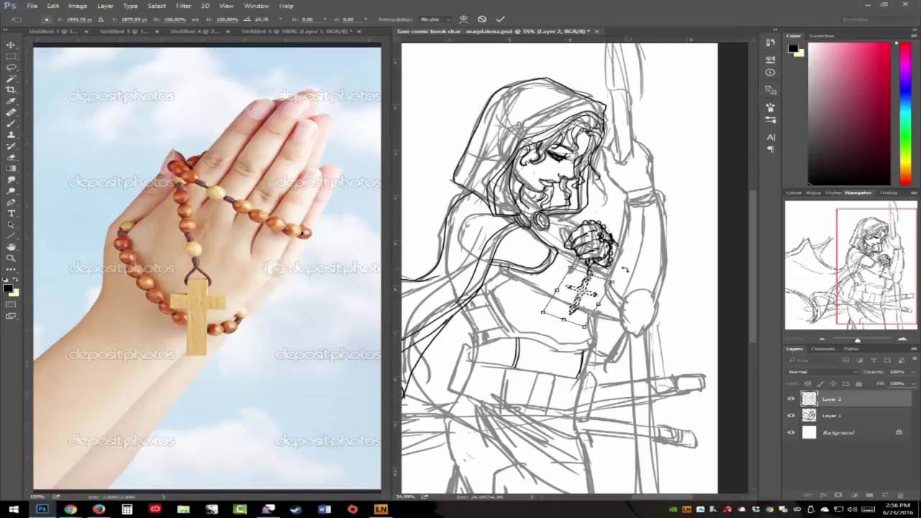
pyautogui.click(11, 56)
pyautogui.click(421, 189)
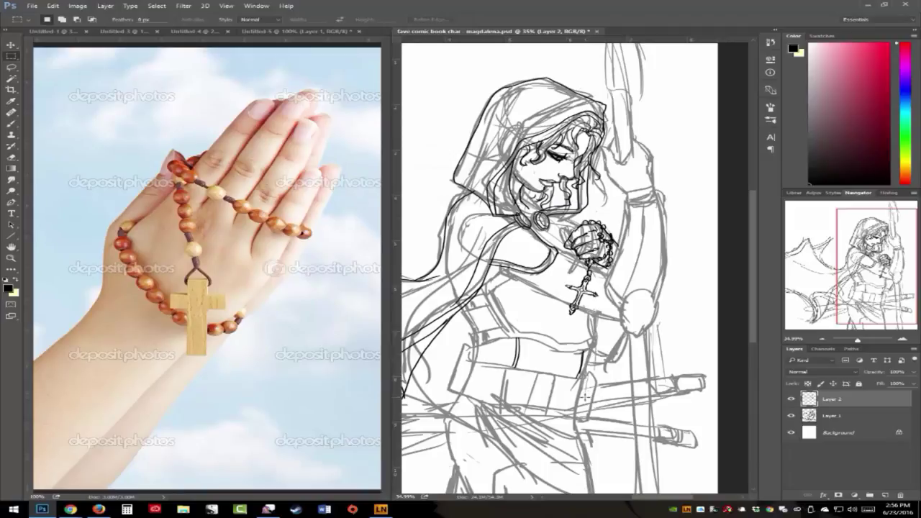
# Ink the underside of the bent arm from the sleeve edge to the other arm's elbow with the Brush
pyautogui.click(11, 124)
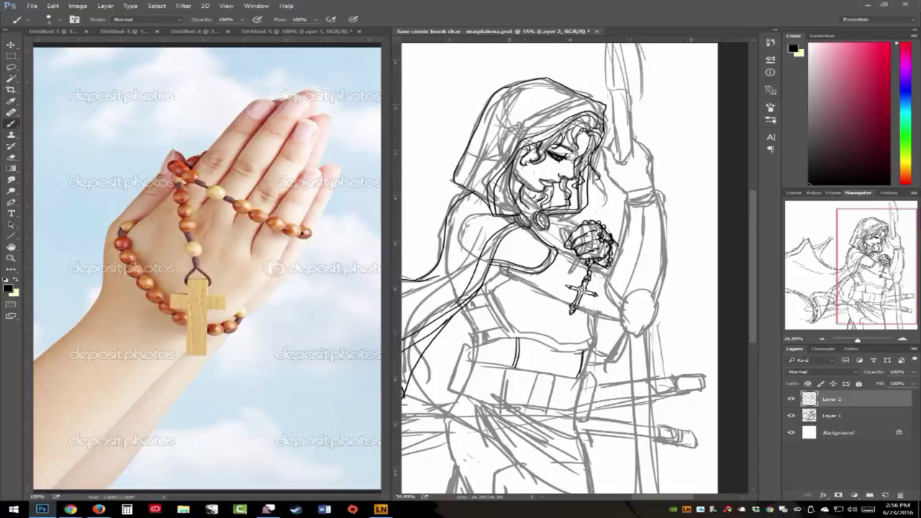
pyautogui.moveTo(497, 270); pyautogui.dragTo(553, 297)
pyautogui.hotkey('ctrl', 'z')
pyautogui.moveTo(578, 306); pyautogui.dragTo(620, 321)
# Ink the raised arm's elbow and inner forearm edge, adding the wrist cuff and small segments along the edge
pyautogui.moveTo(606, 273); pyautogui.dragTo(625, 331)
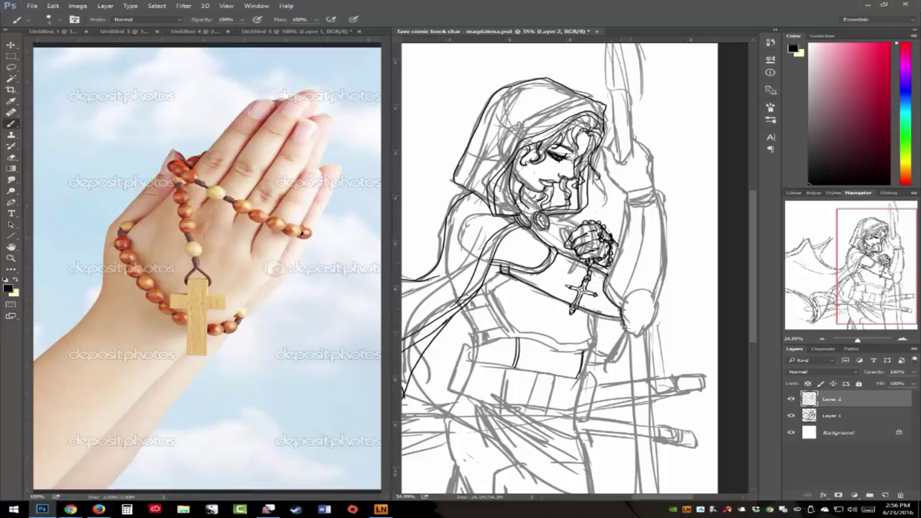
pyautogui.moveTo(609, 291); pyautogui.dragTo(628, 206)
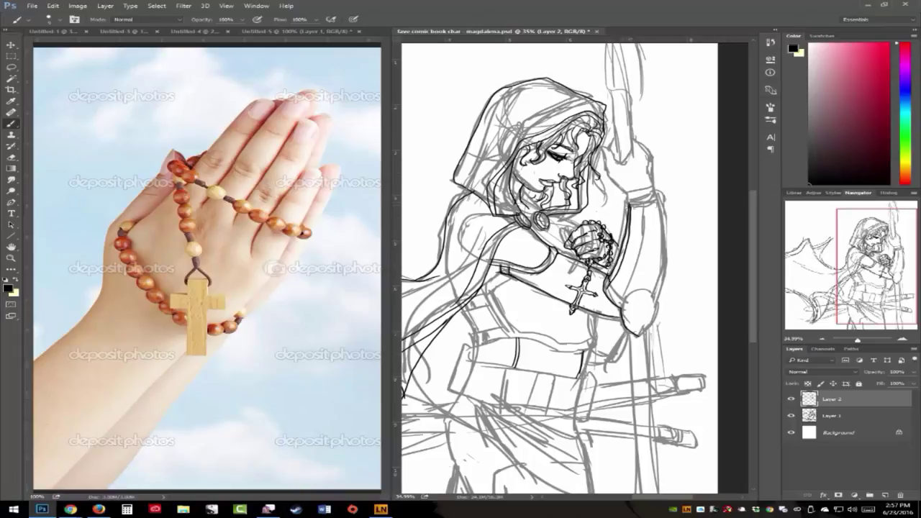
pyautogui.moveTo(624, 201); pyautogui.dragTo(659, 192)
pyautogui.moveTo(624, 229); pyautogui.dragTo(628, 220)
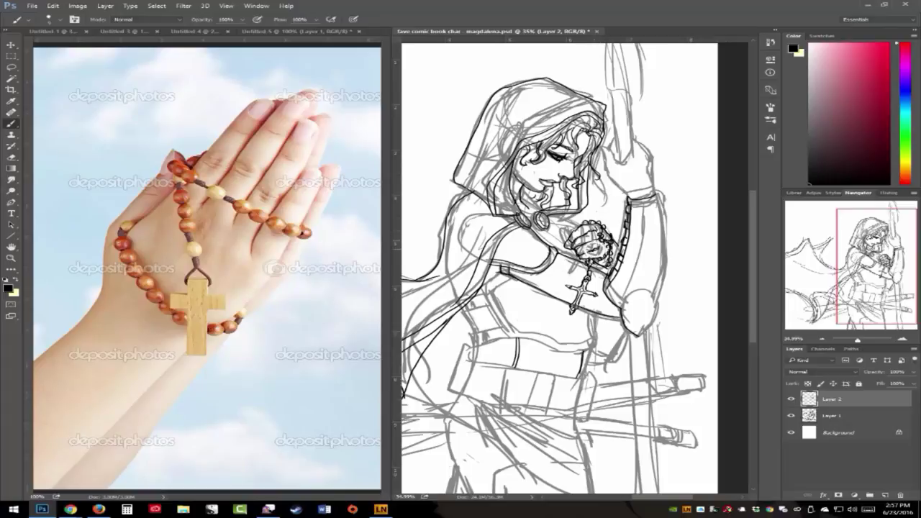
# Touch up the rosary hand and ink the raised hand and fingers gripping the spear shaft
pyautogui.moveTo(598, 247); pyautogui.dragTo(586, 252)
pyautogui.moveTo(610, 177)
pyautogui.mouseDown()
pyautogui.moveTo(625, 194)
pyautogui.moveTo(657, 189)
pyautogui.moveTo(656, 167)
pyautogui.moveTo(640, 152)
pyautogui.moveTo(651, 147)
pyautogui.mouseUp()
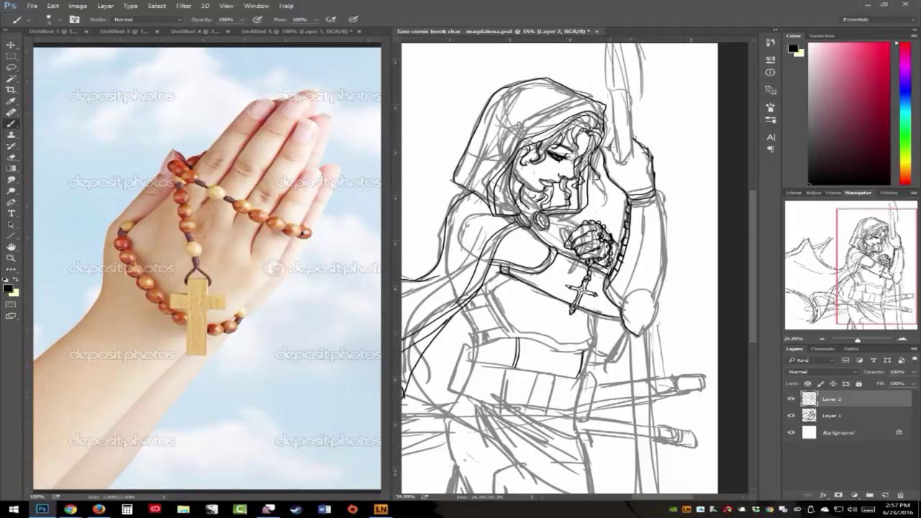
pyautogui.moveTo(608, 159)
pyautogui.mouseDown()
pyautogui.moveTo(607, 141)
pyautogui.moveTo(620, 163)
pyautogui.moveTo(633, 153)
pyautogui.moveTo(629, 139)
pyautogui.moveTo(647, 144)
pyautogui.moveTo(610, 149)
pyautogui.mouseUp()
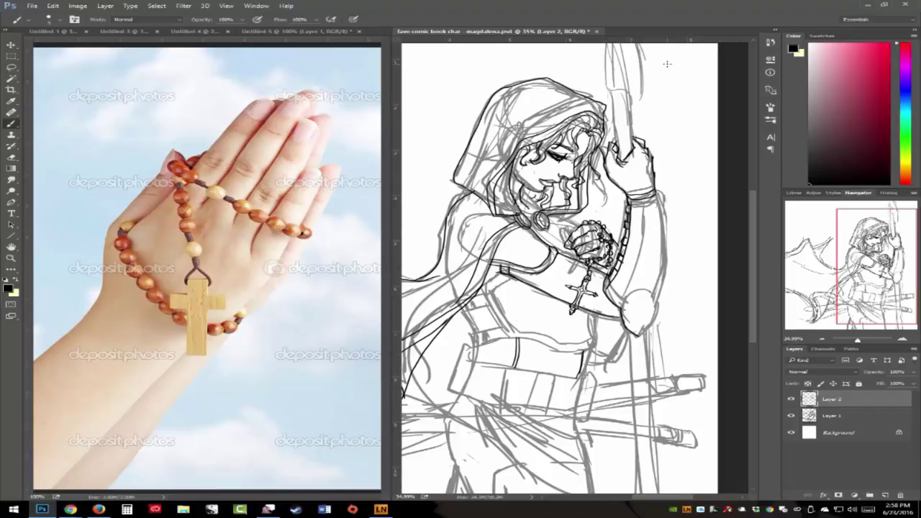
pyautogui.hotkey('ctrl', 'z')
pyautogui.moveTo(641, 156); pyautogui.dragTo(650, 145)
# Look through the open references, bring up the red-cloaked Magdalena painting and return to the drawing
pyautogui.click(269, 33)
pyautogui.click(189, 32)
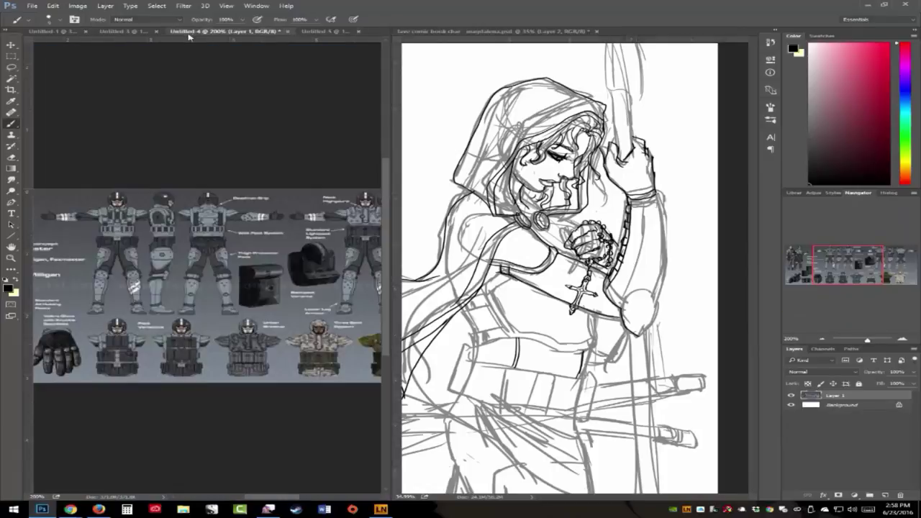
pyautogui.click(127, 32)
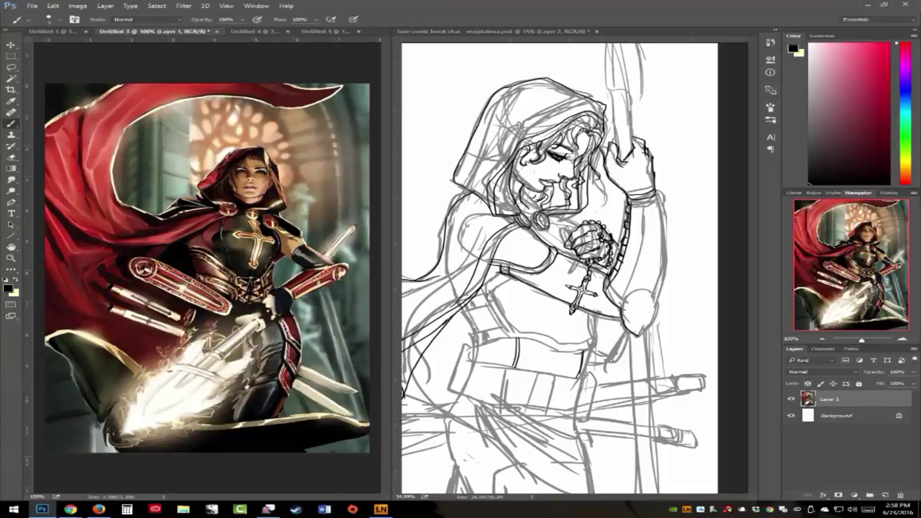
pyautogui.click(492, 299)
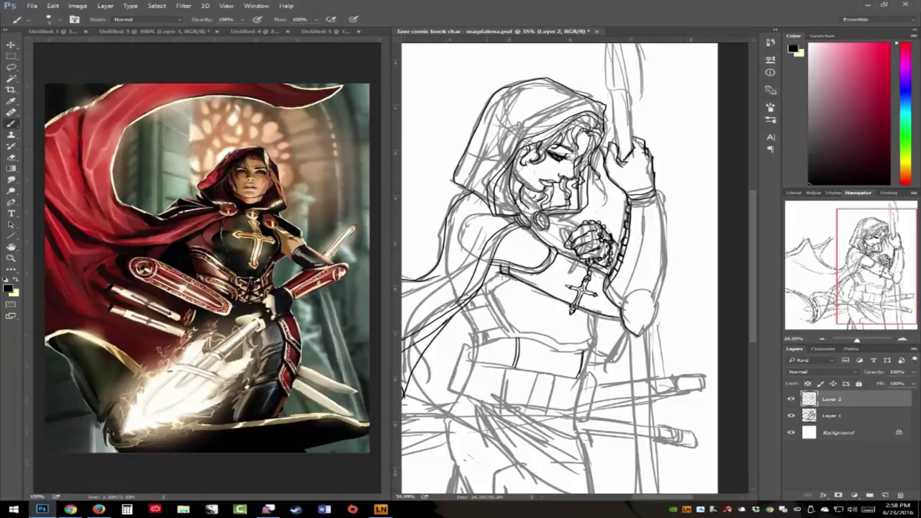
# Ink the chest armour with an outer outline, parallel inner border, two small rivets and a side strap
pyautogui.moveTo(502, 273)
pyautogui.mouseDown()
pyautogui.moveTo(485, 288)
pyautogui.moveTo(507, 335)
pyautogui.moveTo(587, 351)
pyautogui.moveTo(593, 314)
pyautogui.mouseUp()
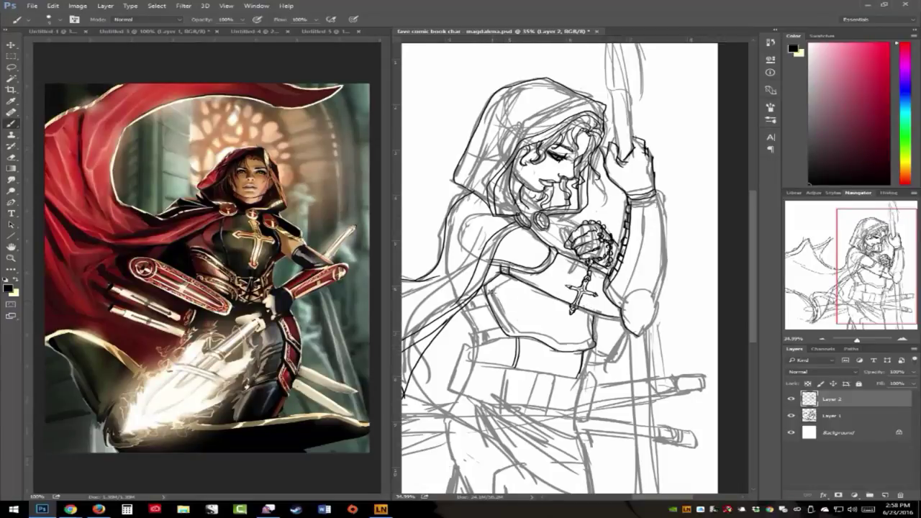
pyautogui.moveTo(492, 288)
pyautogui.mouseDown()
pyautogui.moveTo(520, 333)
pyautogui.moveTo(566, 345)
pyautogui.moveTo(588, 339)
pyautogui.mouseUp()
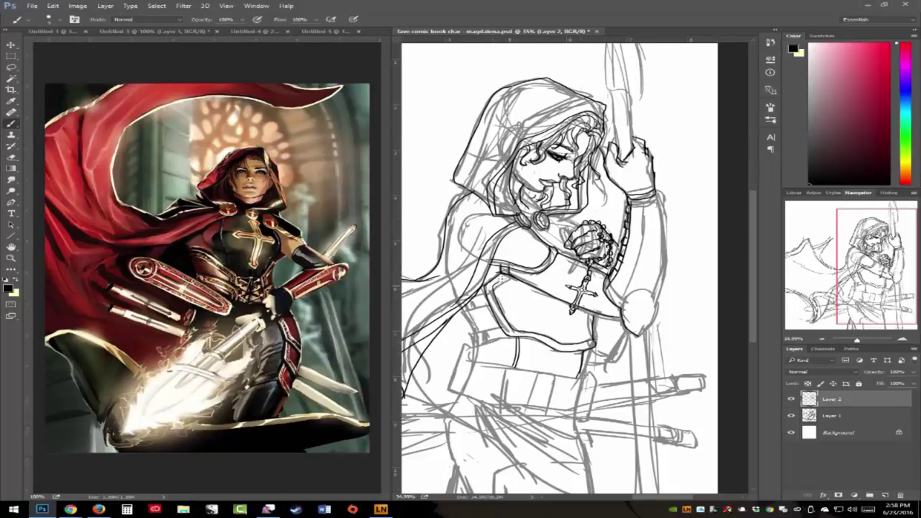
pyautogui.moveTo(499, 294); pyautogui.dragTo(500, 296)
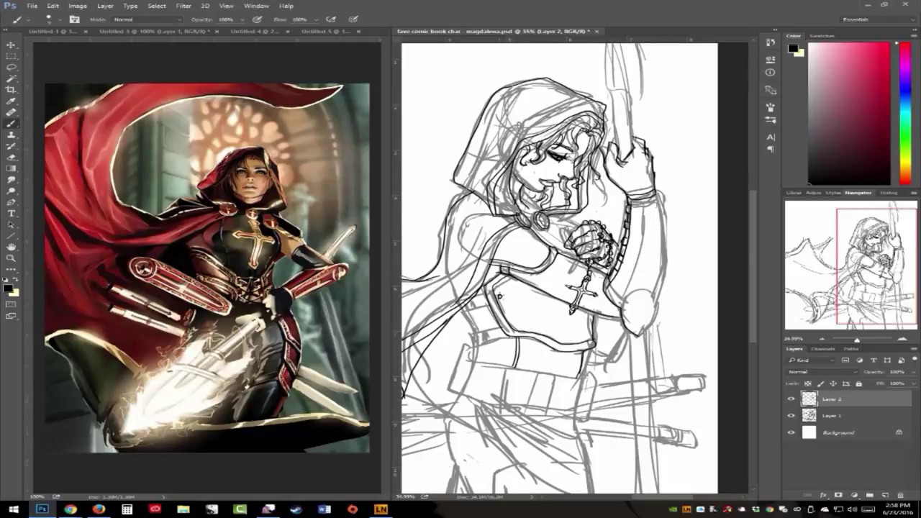
pyautogui.click(516, 325)
pyautogui.moveTo(471, 332)
pyautogui.mouseDown()
pyautogui.moveTo(497, 325)
pyautogui.moveTo(473, 346)
pyautogui.moveTo(508, 334)
pyautogui.mouseUp()
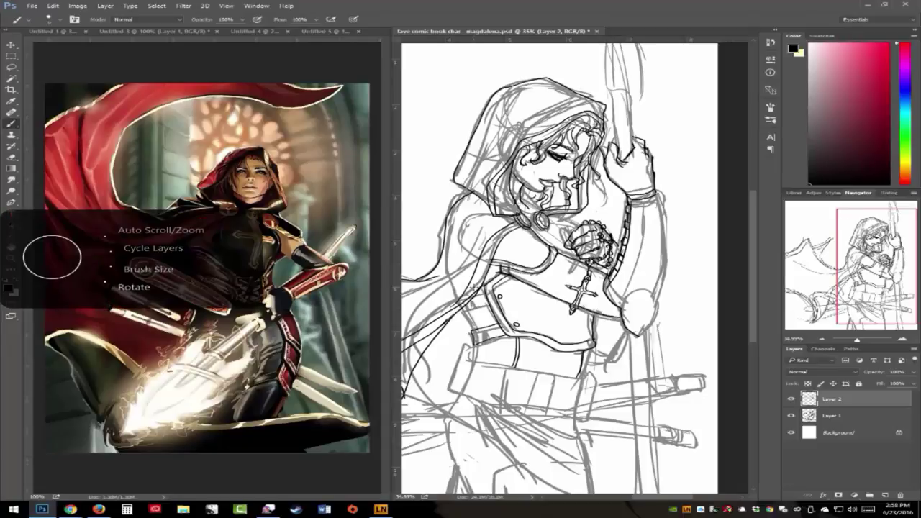
# Skip the rest break reminder and ink the strap edge beneath the side of the chest armour
pyautogui.scroll(3, 474, 287)
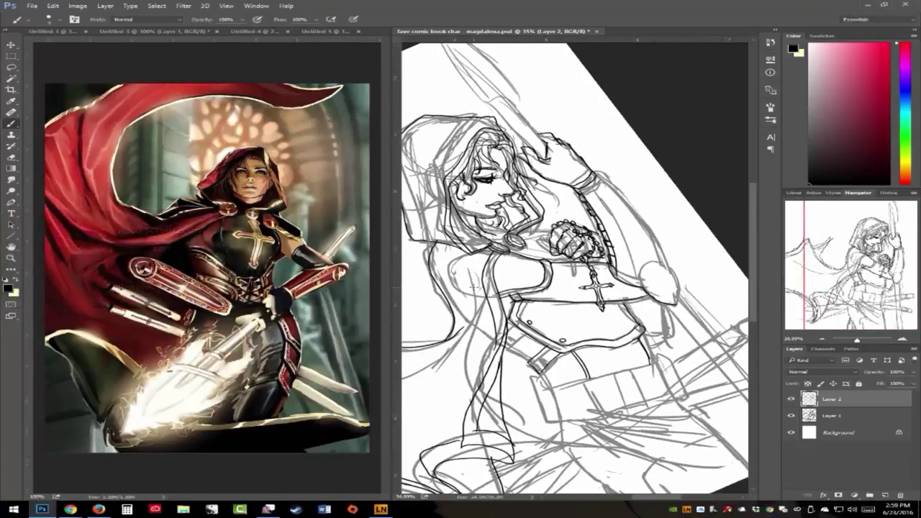
pyautogui.scroll(3, 474, 287)
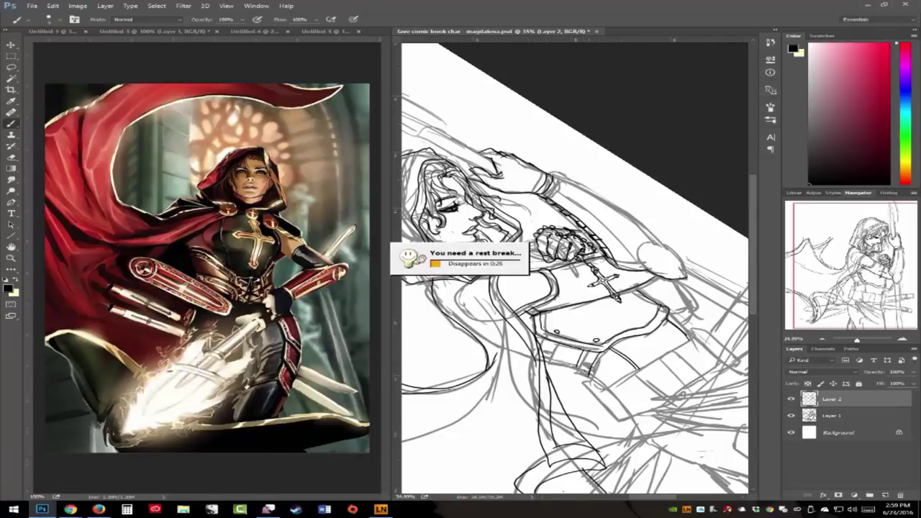
pyautogui.click(743, 508)
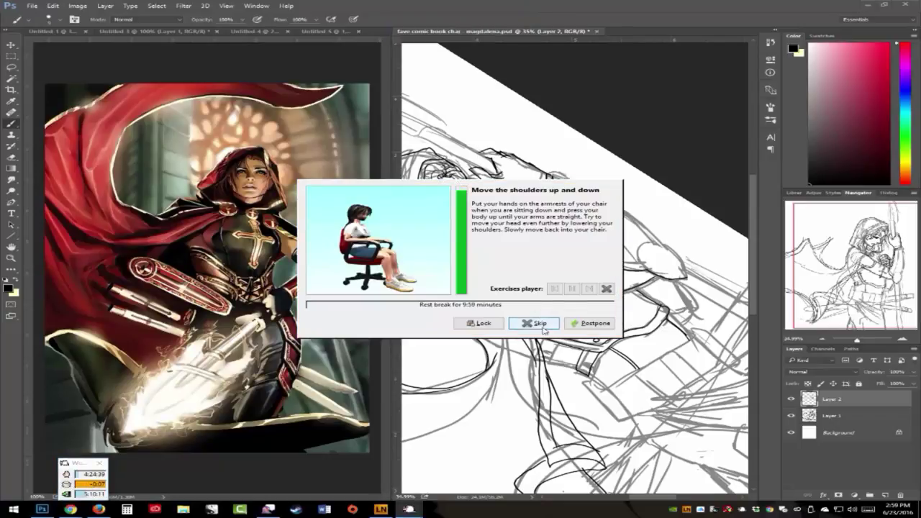
pyautogui.click(541, 323)
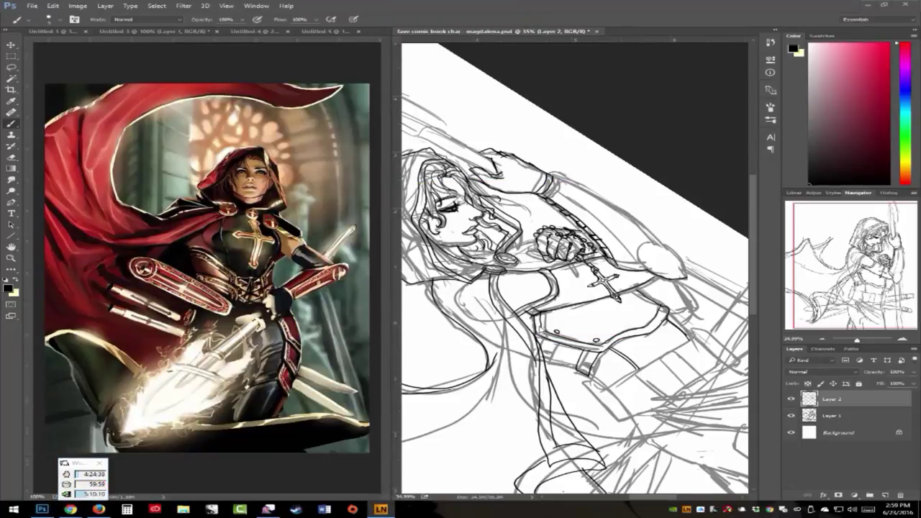
pyautogui.click(557, 346)
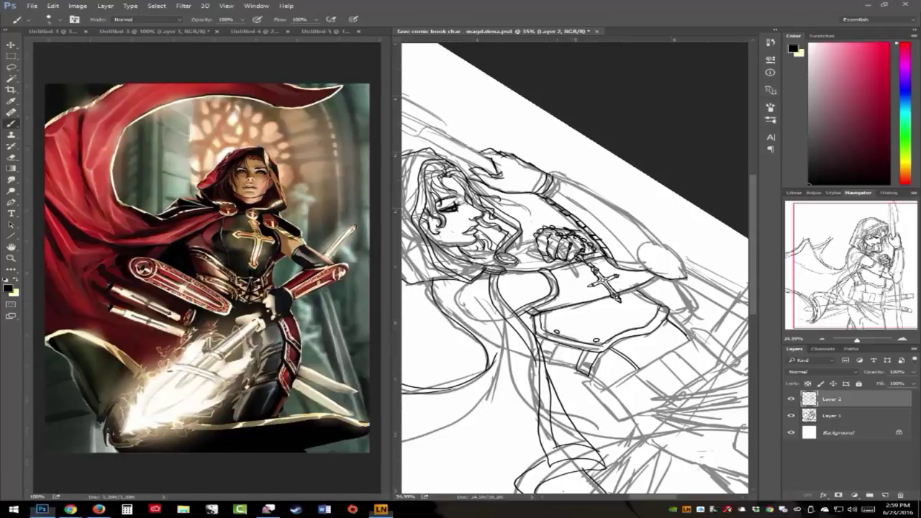
pyautogui.moveTo(557, 344); pyautogui.dragTo(552, 359)
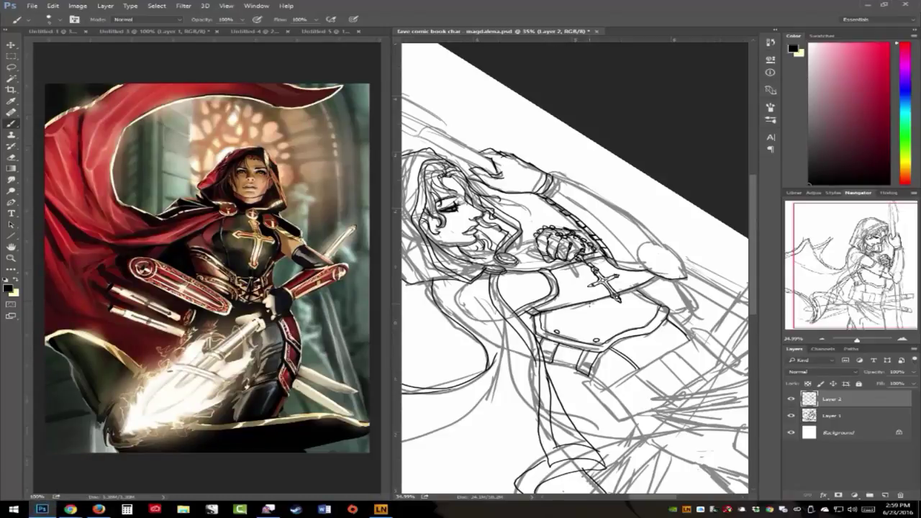
pyautogui.scroll(-5, 590, 304)
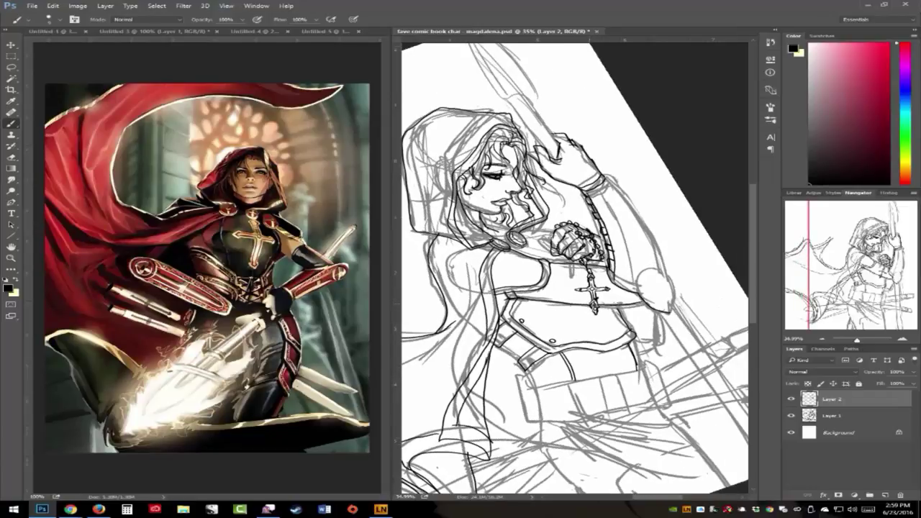
pyautogui.scroll(-3, 590, 304)
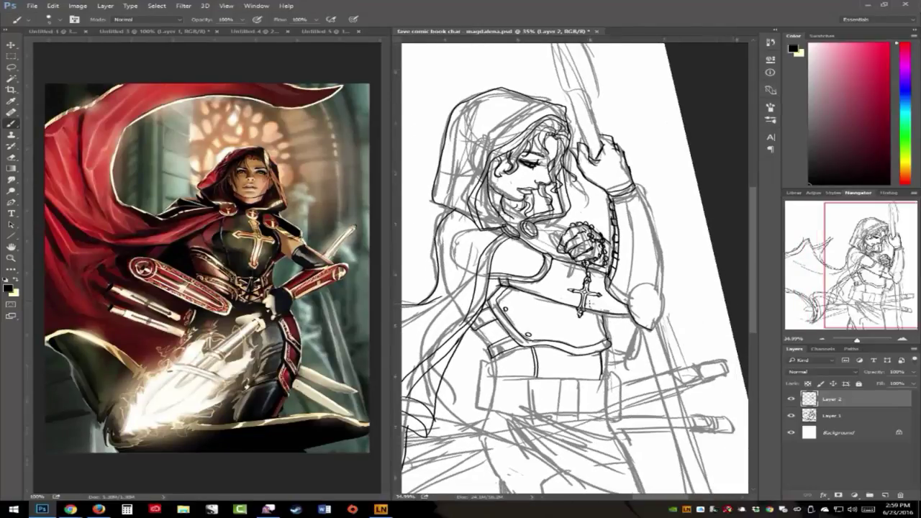
pyautogui.moveTo(561, 292); pyautogui.dragTo(560, 290)
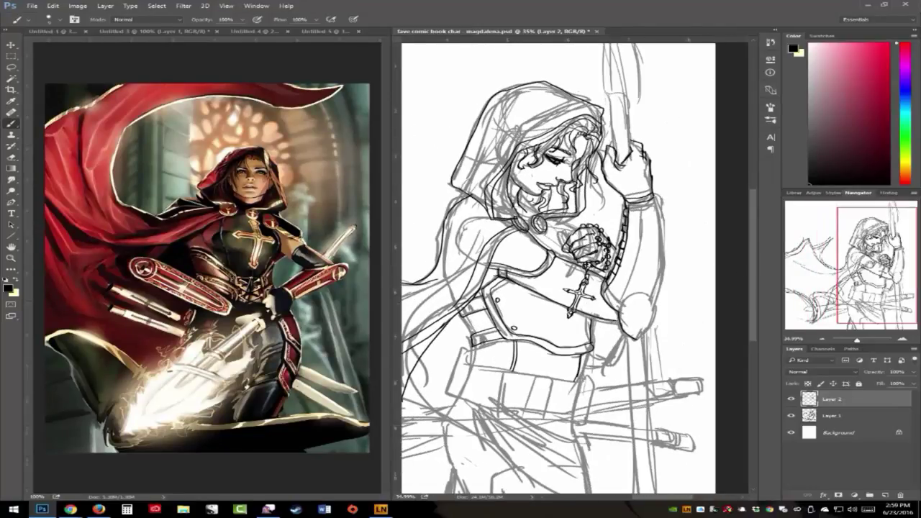
# Ink the rounded elbow guard on the raised arm with an outer outline and an inner ring
pyautogui.moveTo(867, 261); pyautogui.dragTo(855, 263)
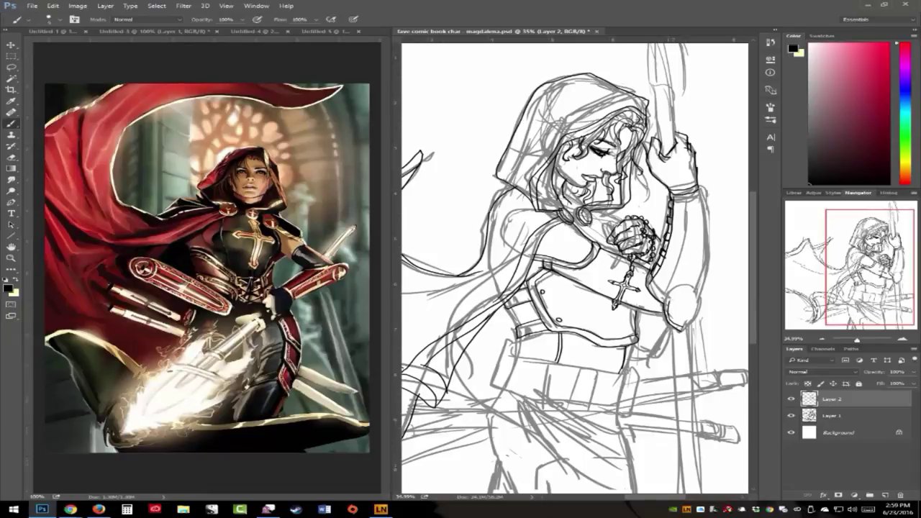
pyautogui.moveTo(670, 302)
pyautogui.mouseDown()
pyautogui.moveTo(700, 291)
pyautogui.moveTo(677, 291)
pyautogui.moveTo(693, 285)
pyautogui.mouseUp()
pyautogui.moveTo(689, 323)
pyautogui.mouseDown()
pyautogui.moveTo(675, 333)
pyautogui.moveTo(702, 299)
pyautogui.moveTo(698, 289)
pyautogui.mouseUp()
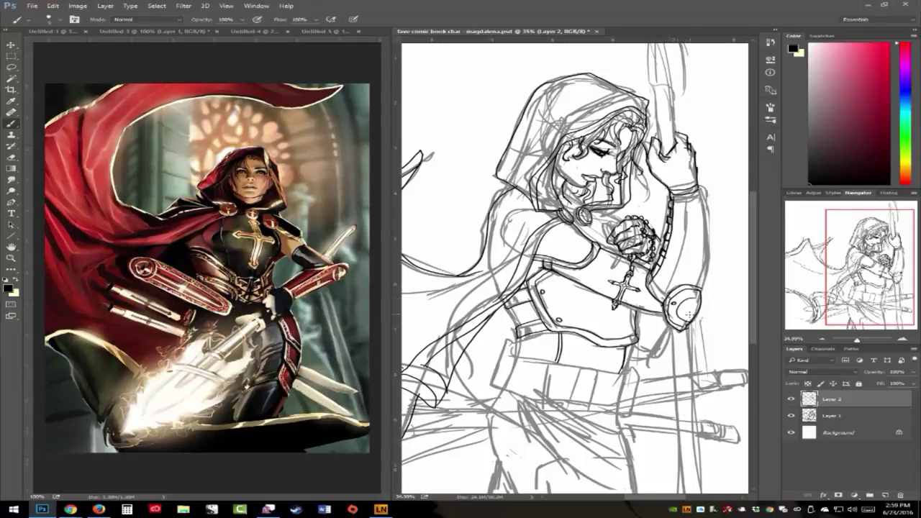
pyautogui.moveTo(683, 305); pyautogui.dragTo(698, 297)
pyautogui.moveTo(684, 298); pyautogui.dragTo(674, 309)
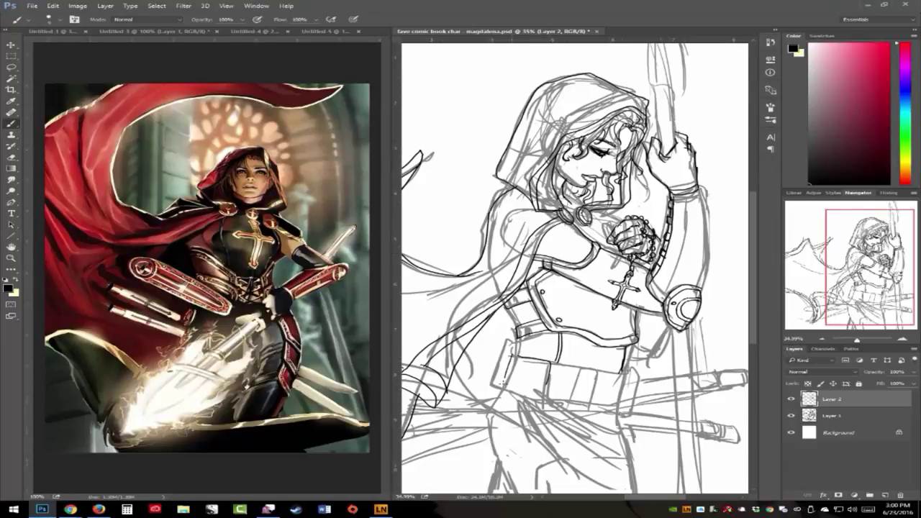
# Ink the large panel at the back of the belt and a small buckled pouch with a handle sticking out
pyautogui.moveTo(511, 354); pyautogui.dragTo(505, 395)
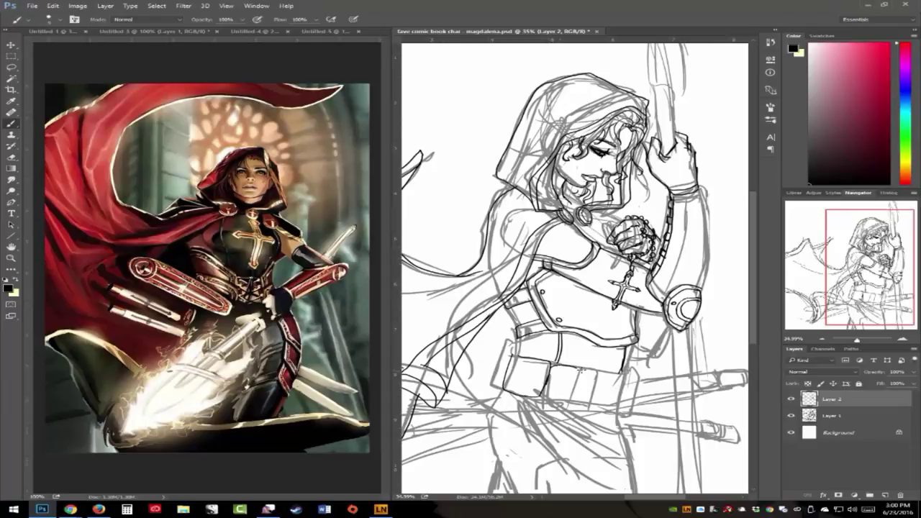
pyautogui.moveTo(557, 371); pyautogui.dragTo(584, 373)
pyautogui.moveTo(568, 358)
pyautogui.mouseDown()
pyautogui.moveTo(561, 391)
pyautogui.moveTo(574, 394)
pyautogui.moveTo(558, 400)
pyautogui.mouseUp()
pyautogui.moveTo(558, 400)
pyautogui.mouseDown()
pyautogui.moveTo(572, 400)
pyautogui.moveTo(554, 395)
pyautogui.moveTo(566, 394)
pyautogui.moveTo(575, 372)
pyautogui.mouseUp()
pyautogui.hotkey('ctrl', 'z')
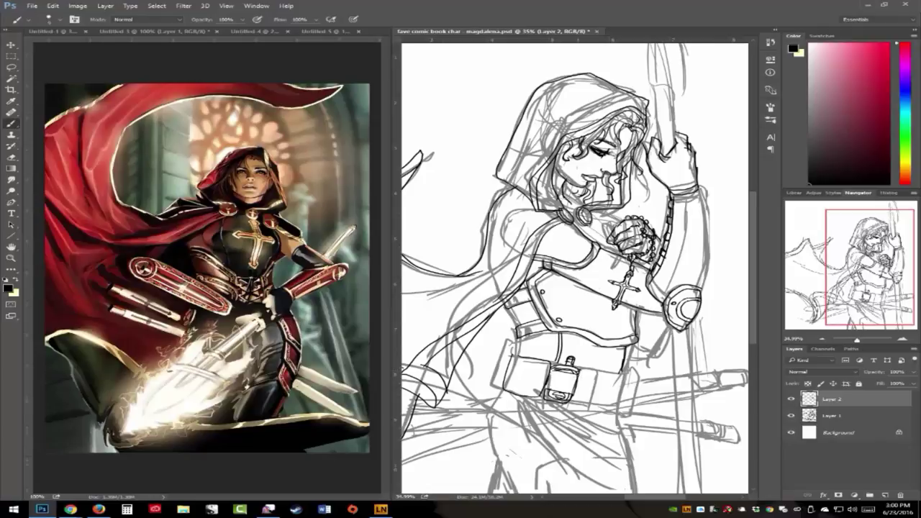
# Ink the pouches beside the buckled one and close off the front edge of the belt
pyautogui.moveTo(578, 370); pyautogui.dragTo(578, 379)
pyautogui.moveTo(595, 369)
pyautogui.mouseDown()
pyautogui.moveTo(593, 405)
pyautogui.moveTo(581, 400)
pyautogui.moveTo(615, 407)
pyautogui.mouseUp()
pyautogui.moveTo(624, 373); pyautogui.dragTo(618, 407)
pyautogui.moveTo(623, 375); pyautogui.dragTo(618, 408)
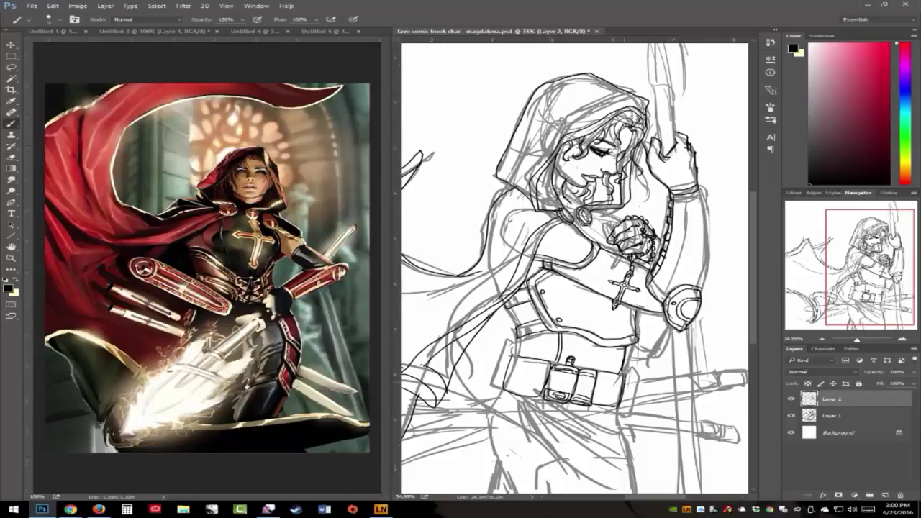
# Ink the oval disc at the front end of the belt with inner detail, and darken the side straps
pyautogui.moveTo(627, 373)
pyautogui.mouseDown()
pyautogui.moveTo(613, 408)
pyautogui.moveTo(625, 422)
pyautogui.moveTo(630, 366)
pyautogui.moveTo(627, 410)
pyautogui.mouseUp()
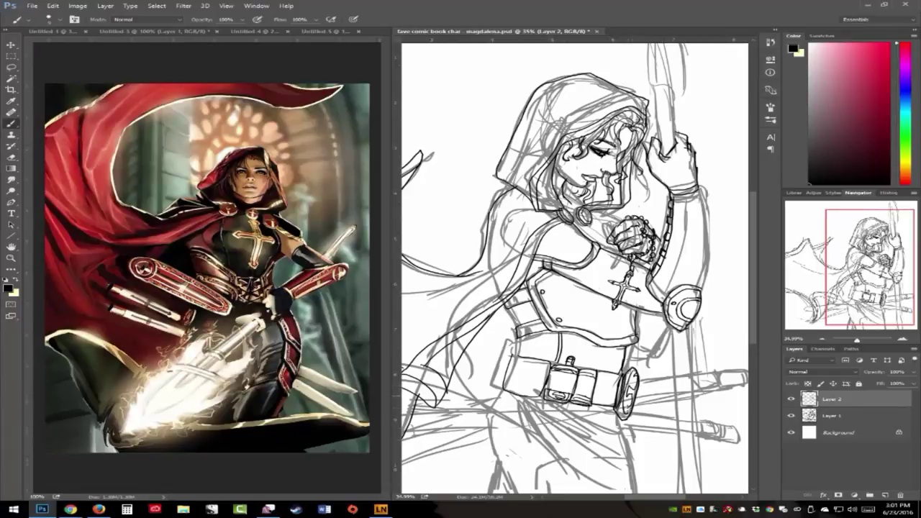
pyautogui.moveTo(631, 383); pyautogui.dragTo(626, 403)
pyautogui.moveTo(528, 327)
pyautogui.mouseDown()
pyautogui.moveTo(514, 299)
pyautogui.moveTo(522, 298)
pyautogui.moveTo(527, 333)
pyautogui.moveTo(513, 318)
pyautogui.moveTo(521, 350)
pyautogui.mouseUp()
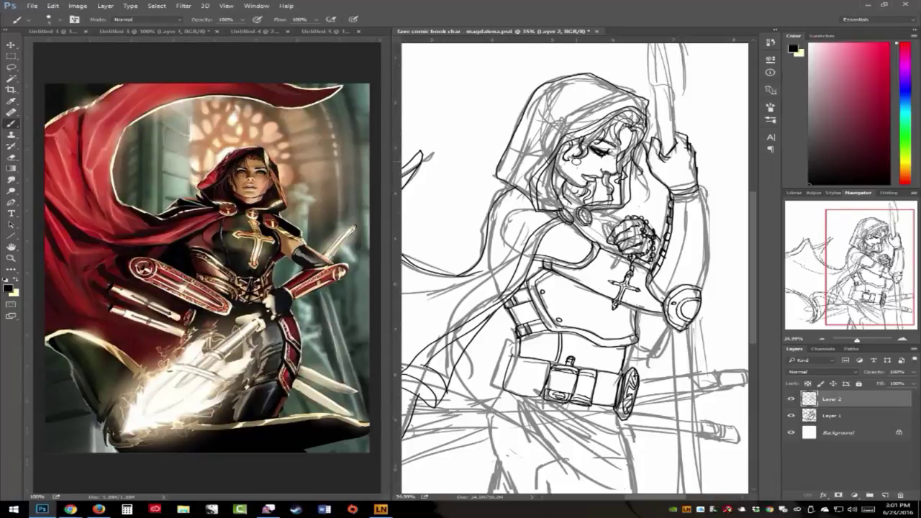
pyautogui.hotkey('ctrl', 'z')
# Ink a second handle above the pouches and the first pointed blade hanging below them
pyautogui.moveTo(587, 357)
pyautogui.mouseDown()
pyautogui.moveTo(597, 357)
pyautogui.moveTo(570, 436)
pyautogui.mouseUp()
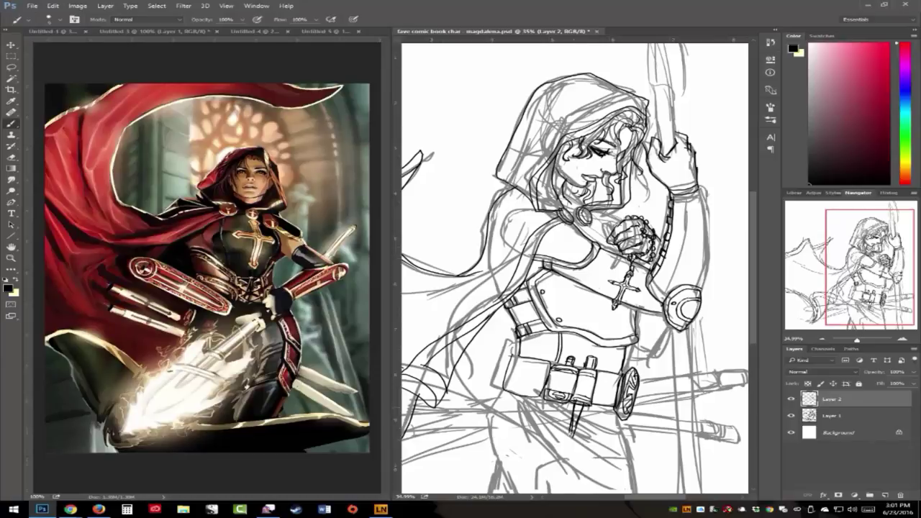
pyautogui.moveTo(586, 406); pyautogui.dragTo(574, 435)
pyautogui.moveTo(575, 421); pyautogui.dragTo(569, 439)
pyautogui.moveTo(582, 403); pyautogui.dragTo(572, 442)
# Ink the third handle above the belt pouches and a second pointed blade beside the first one
pyautogui.moveTo(604, 368)
pyautogui.mouseDown()
pyautogui.moveTo(612, 359)
pyautogui.moveTo(606, 370)
pyautogui.mouseUp()
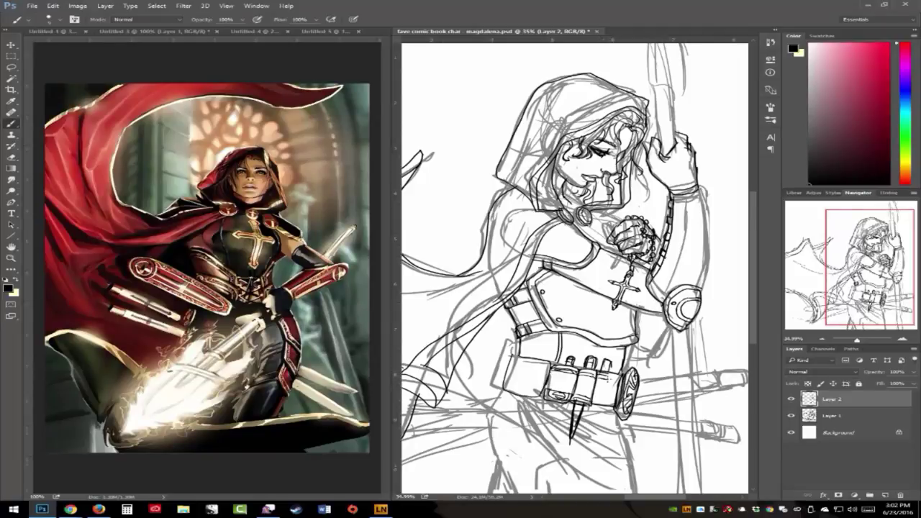
pyautogui.moveTo(604, 377)
pyautogui.mouseDown()
pyautogui.moveTo(608, 400)
pyautogui.moveTo(595, 397)
pyautogui.moveTo(589, 445)
pyautogui.mouseUp()
pyautogui.moveTo(599, 407); pyautogui.dragTo(595, 423)
pyautogui.moveTo(597, 422); pyautogui.dragTo(596, 439)
pyautogui.moveTo(603, 358); pyautogui.dragTo(613, 364)
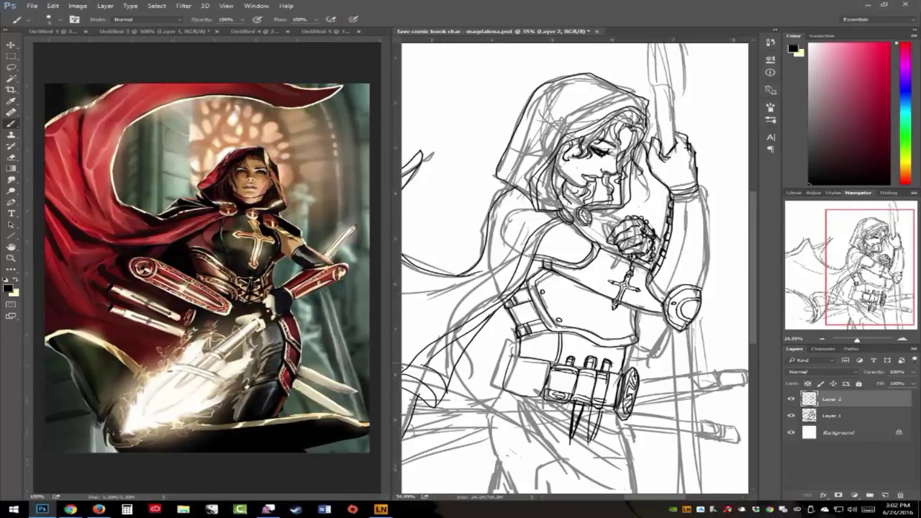
pyautogui.moveTo(594, 413); pyautogui.dragTo(587, 440)
pyautogui.moveTo(602, 409); pyautogui.dragTo(597, 422)
pyautogui.moveTo(583, 466); pyautogui.dragTo(622, 454)
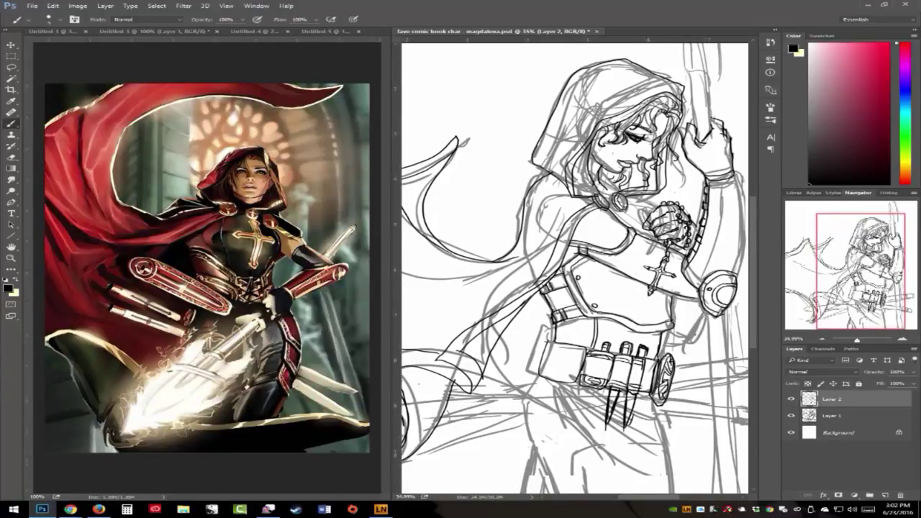
# Ink the raised forearm guard's outer edge and inner border lines, and add detail to the elbow disc
pyautogui.moveTo(854, 251); pyautogui.dragTo(866, 246)
pyautogui.moveTo(658, 212)
pyautogui.mouseDown()
pyautogui.moveTo(689, 205)
pyautogui.moveTo(691, 230)
pyautogui.mouseUp()
pyautogui.moveTo(696, 269); pyautogui.dragTo(687, 297)
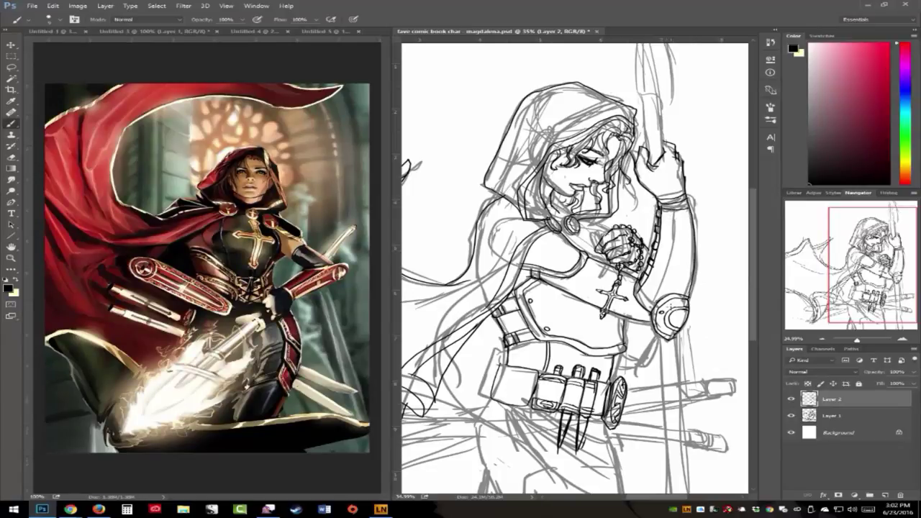
pyautogui.moveTo(675, 314); pyautogui.dragTo(675, 321)
pyautogui.moveTo(659, 292)
pyautogui.mouseDown()
pyautogui.moveTo(629, 215)
pyautogui.moveTo(664, 232)
pyautogui.moveTo(638, 298)
pyautogui.mouseUp()
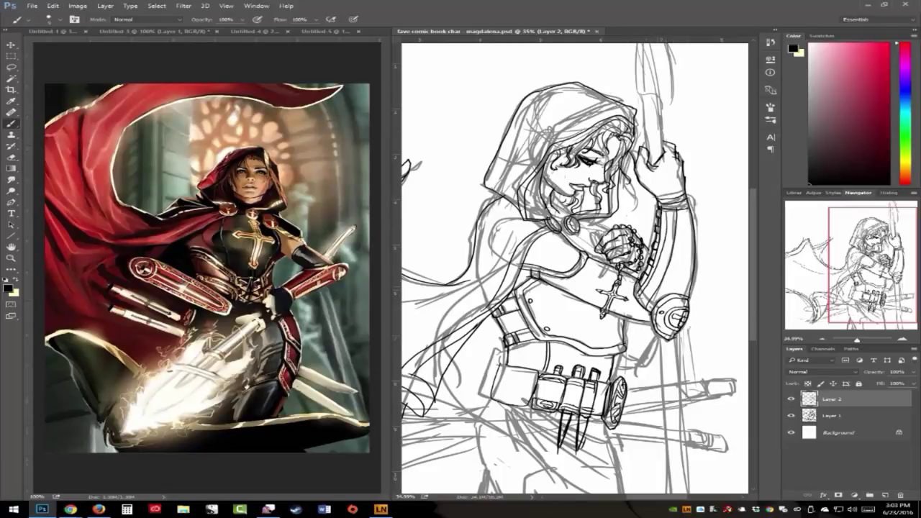
pyautogui.moveTo(667, 213); pyautogui.dragTo(687, 211)
# Ink the spearhead's edge, its collar and the shaft above the gripping hand, with inner contour lines
pyautogui.moveTo(632, 45)
pyautogui.mouseDown()
pyautogui.moveTo(647, 156)
pyautogui.moveTo(666, 79)
pyautogui.moveTo(659, 42)
pyautogui.moveTo(637, 70)
pyautogui.moveTo(636, 92)
pyautogui.moveTo(659, 102)
pyautogui.moveTo(648, 117)
pyautogui.moveTo(648, 96)
pyautogui.mouseUp()
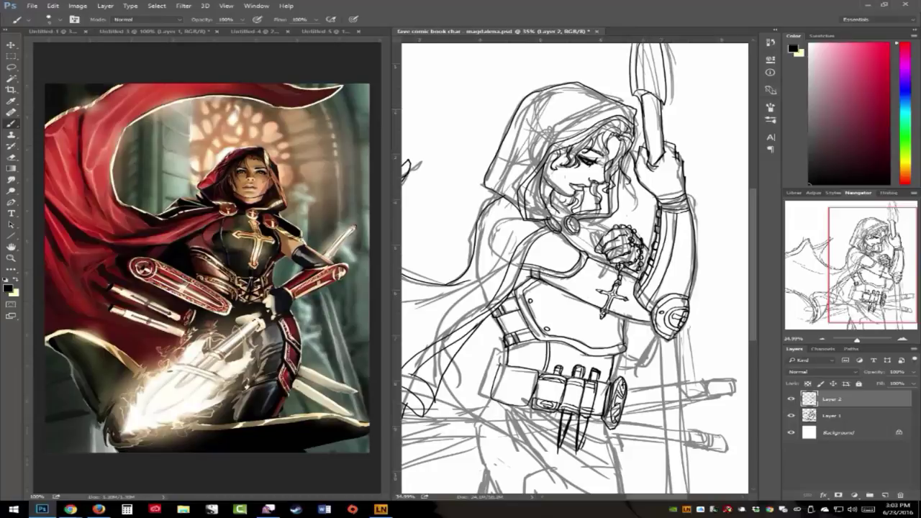
pyautogui.moveTo(641, 119); pyautogui.dragTo(649, 157)
pyautogui.moveTo(662, 104); pyautogui.dragTo(668, 145)
pyautogui.moveTo(652, 102); pyautogui.dragTo(651, 167)
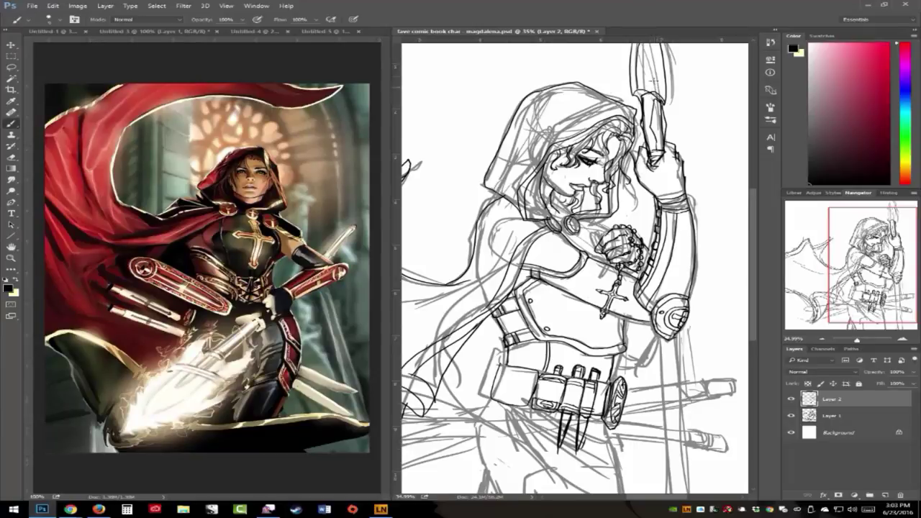
# Ink the lengthwise lines inside the spearhead, and check the line art with the Layer 1 sketch temporarily hidden
pyautogui.moveTo(645, 91); pyautogui.dragTo(649, 39)
pyautogui.hotkey('ctrl', 'z')
pyautogui.moveTo(646, 94); pyautogui.dragTo(646, 43)
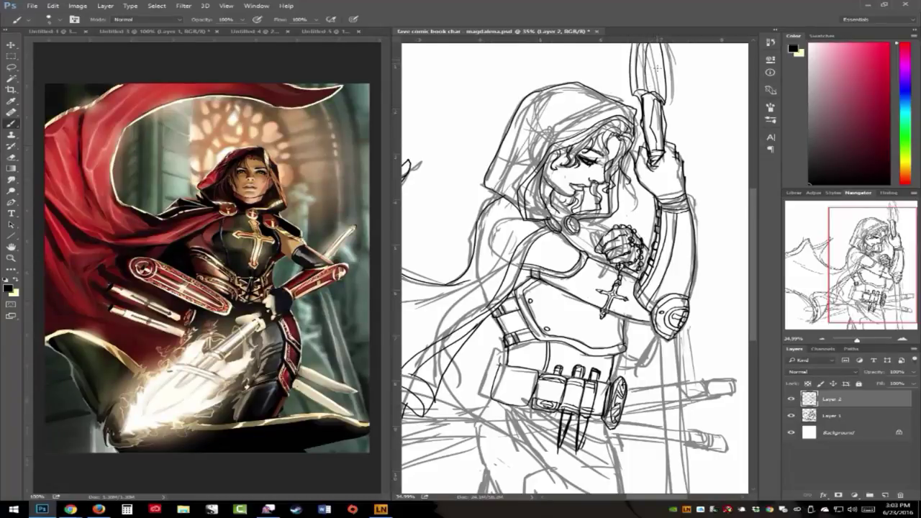
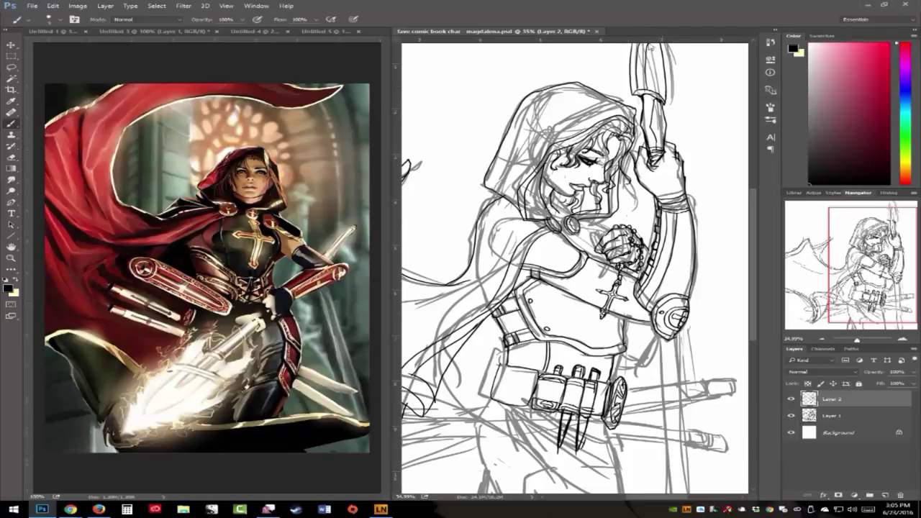
pyautogui.moveTo(660, 66); pyautogui.dragTo(660, 75)
pyautogui.click(792, 416)
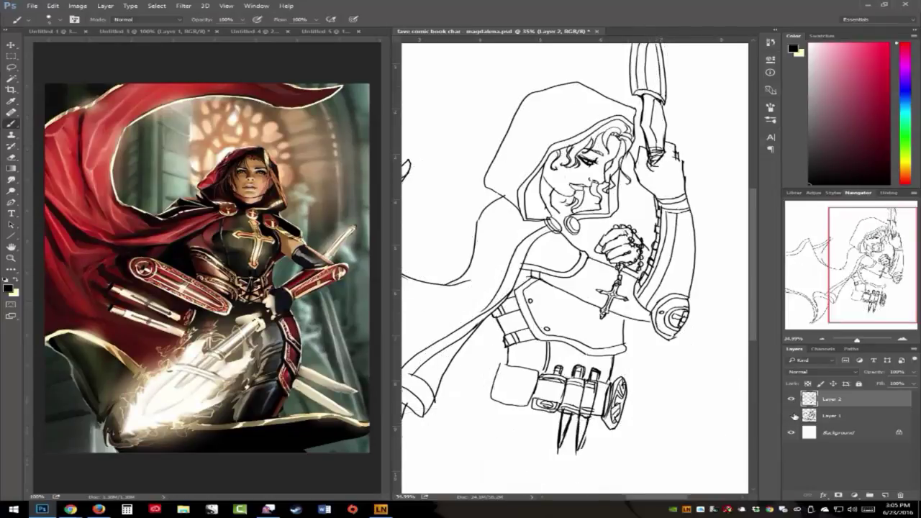
pyautogui.click(792, 416)
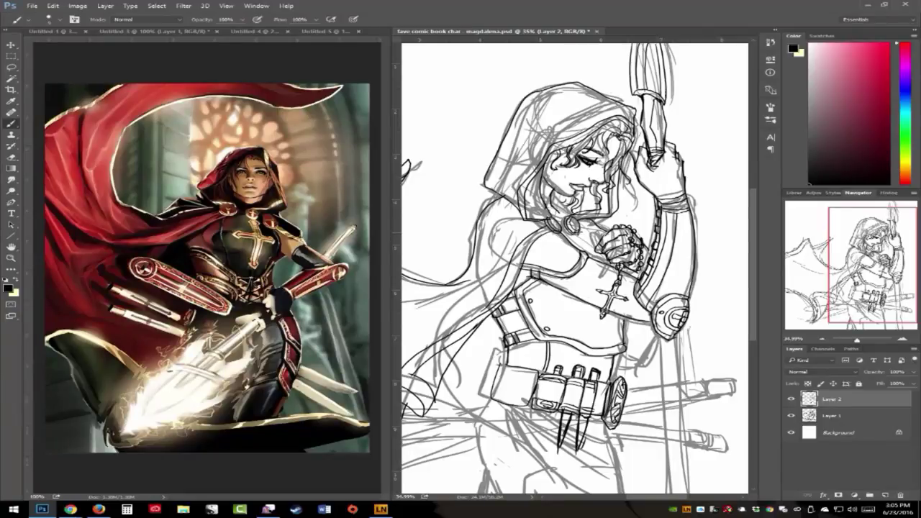
pyautogui.moveTo(578, 232); pyautogui.dragTo(600, 228)
pyautogui.moveTo(571, 308)
pyautogui.mouseDown()
pyautogui.moveTo(559, 308)
pyautogui.moveTo(579, 294)
pyautogui.mouseUp()
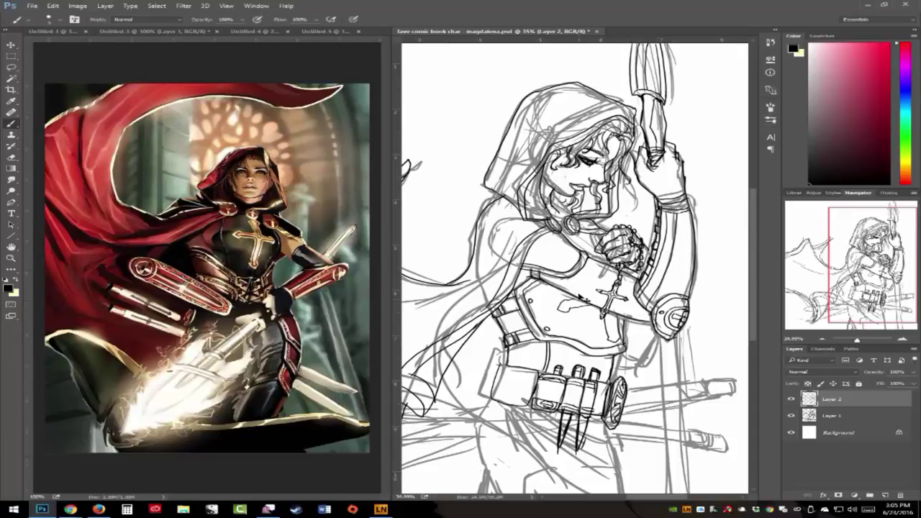
pyautogui.hotkey('ctrl', 'z')
# Ink the tapered side arm of the cross emblem on the chest armour
pyautogui.press('r')
pyautogui.moveTo(579, 295); pyautogui.dragTo(582, 290)
pyautogui.hotkey('alt', 'z')
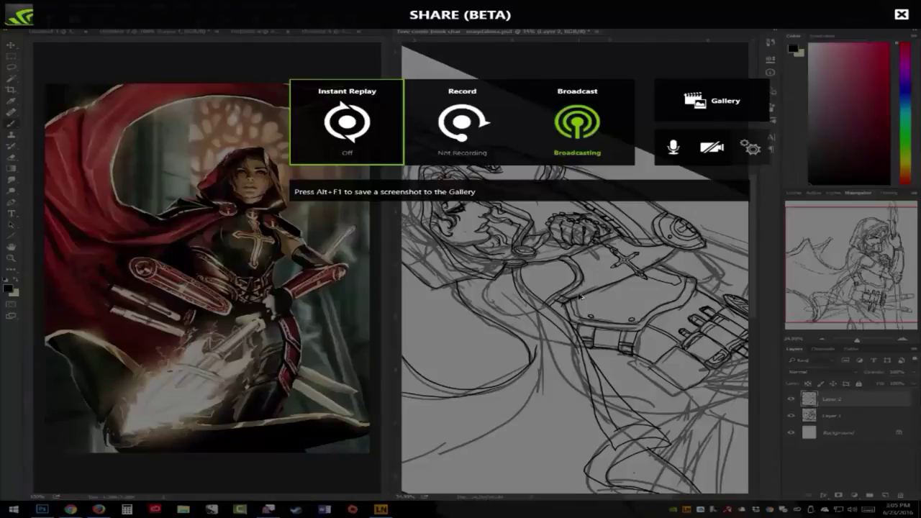
pyautogui.hotkey('alt', 'z')
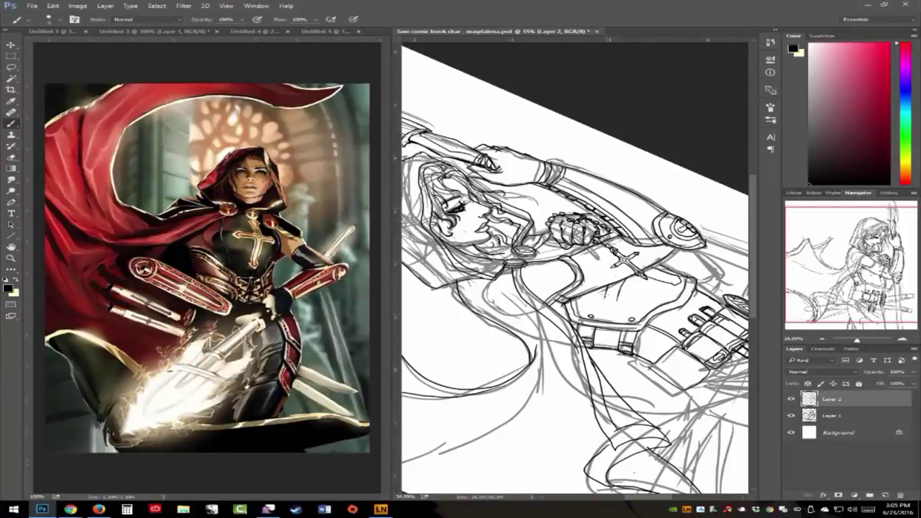
pyautogui.moveTo(603, 291)
pyautogui.mouseDown()
pyautogui.moveTo(606, 309)
pyautogui.moveTo(622, 301)
pyautogui.mouseUp()
pyautogui.moveTo(603, 300); pyautogui.dragTo(618, 302)
pyautogui.scroll(-6, 622, 273)
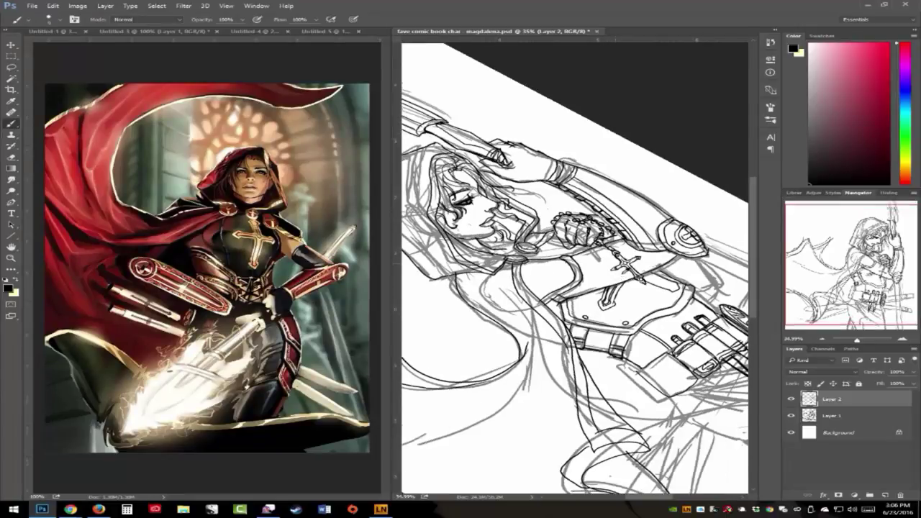
pyautogui.scroll(-3, 622, 273)
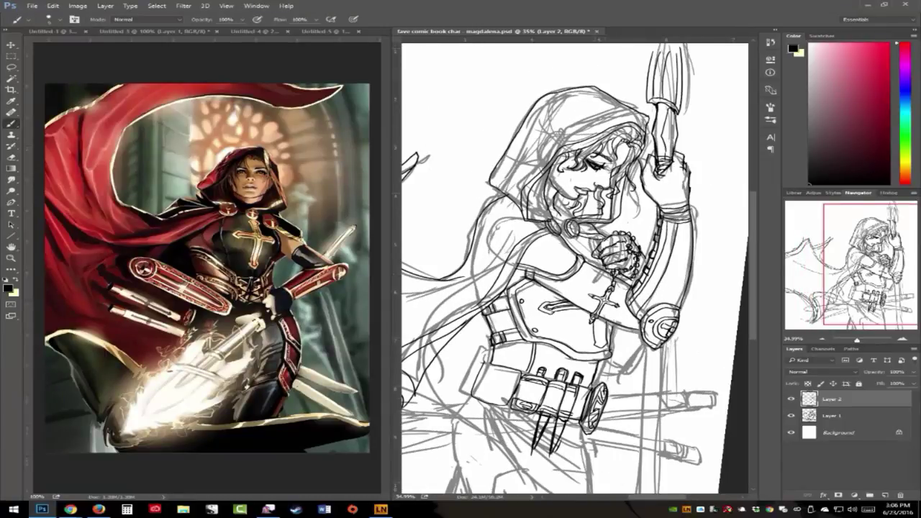
# Ink the lower arm of the chest cross and the curved edge behind the armour below the elbow
pyautogui.moveTo(597, 316); pyautogui.dragTo(598, 347)
pyautogui.moveTo(596, 319); pyautogui.dragTo(598, 340)
pyautogui.moveTo(609, 362); pyautogui.dragTo(627, 372)
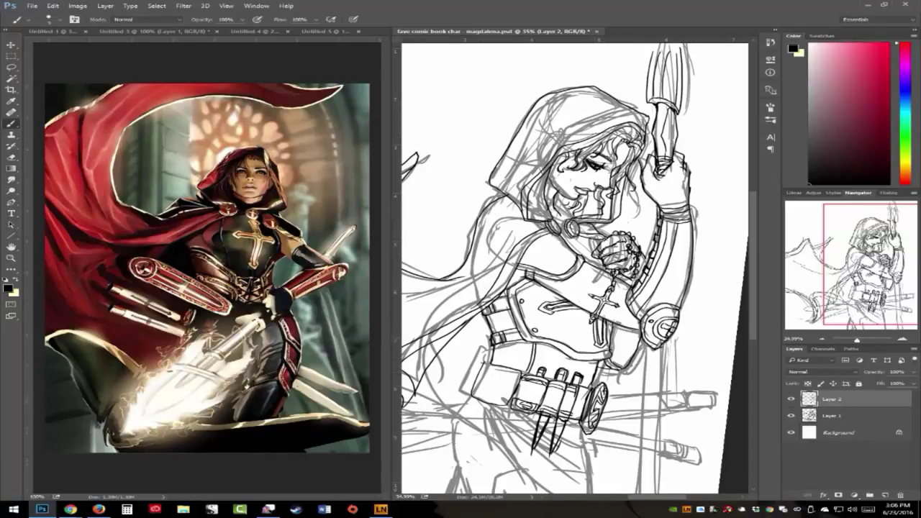
# Ink the outer contours of the hips and legs below the belt, including the edge of the rear leg
pyautogui.moveTo(867, 249); pyautogui.dragTo(845, 259)
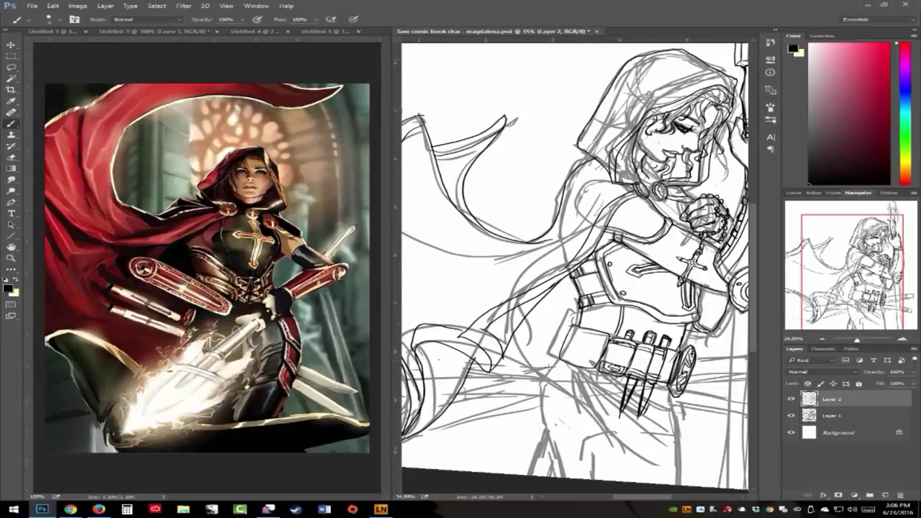
pyautogui.moveTo(554, 358)
pyautogui.mouseDown()
pyautogui.moveTo(543, 416)
pyautogui.moveTo(565, 476)
pyautogui.mouseUp()
pyautogui.moveTo(548, 423); pyautogui.dragTo(533, 475)
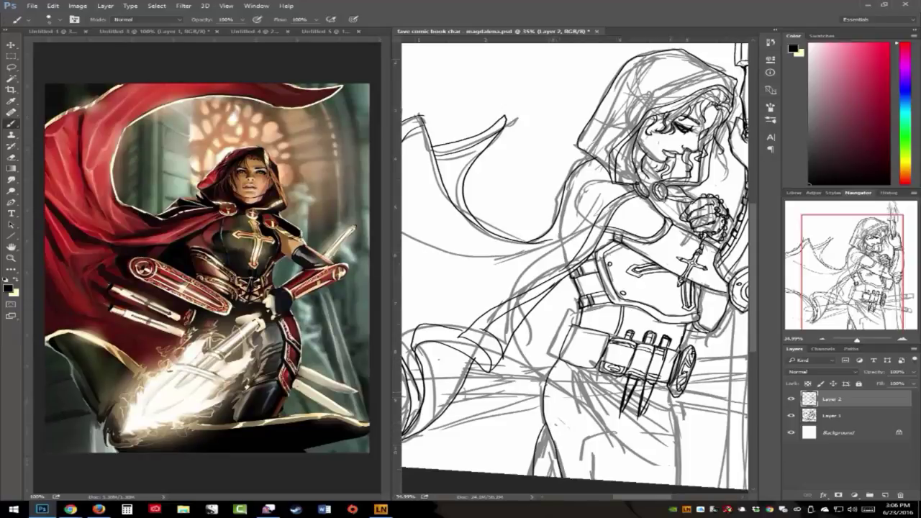
pyautogui.moveTo(671, 390); pyautogui.dragTo(679, 488)
# Lower the opacity of the Layer 1 sketch until it is faint, and make Layer 2 active again
pyautogui.moveTo(841, 264); pyautogui.dragTo(823, 265)
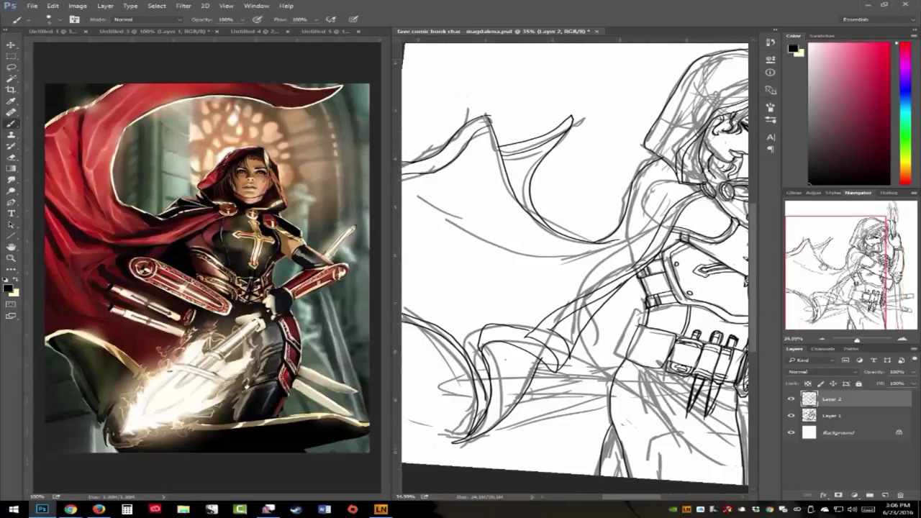
pyautogui.click(847, 265)
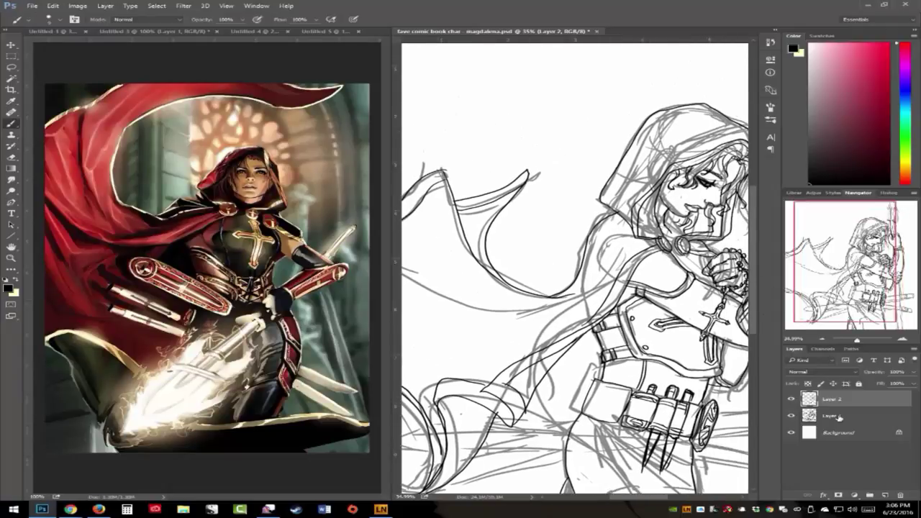
pyautogui.click(839, 416)
pyautogui.moveTo(908, 372); pyautogui.dragTo(861, 394)
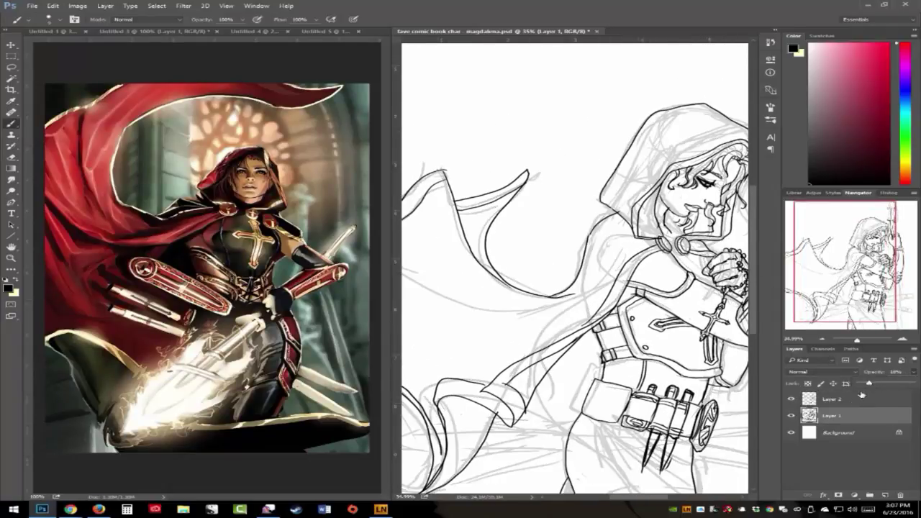
pyautogui.click(861, 397)
# Ink the pointed tip of the spearhead and the shaft below the elbow, with wrapping lines across its lower part
pyautogui.moveTo(867, 286); pyautogui.dragTo(872, 294)
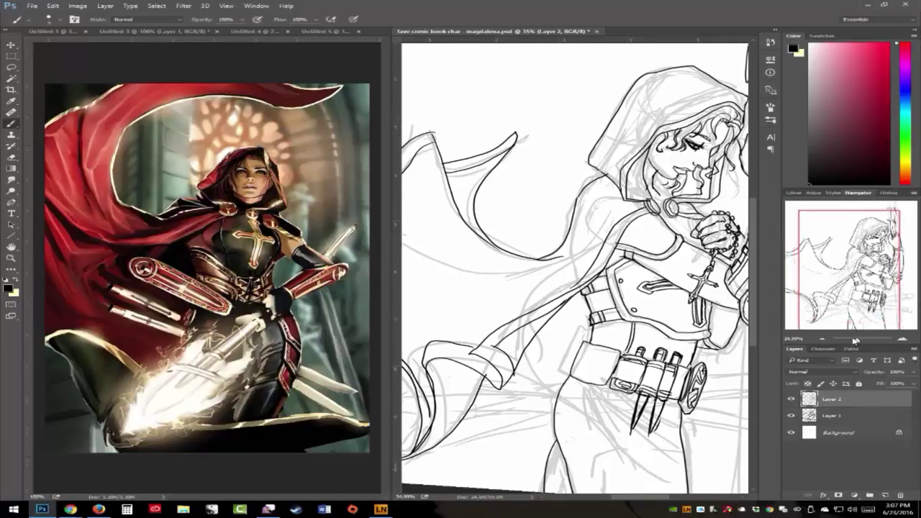
pyautogui.moveTo(855, 340); pyautogui.dragTo(855, 343)
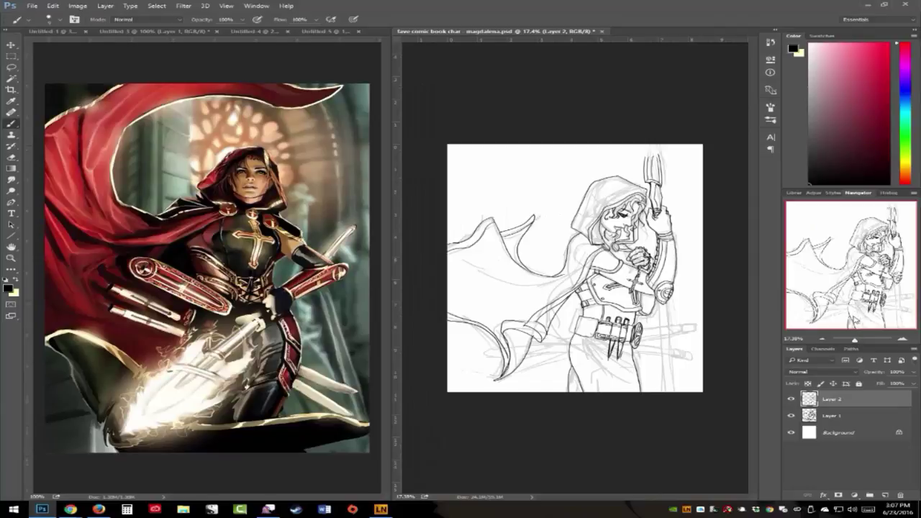
pyautogui.moveTo(854, 340); pyautogui.dragTo(859, 343)
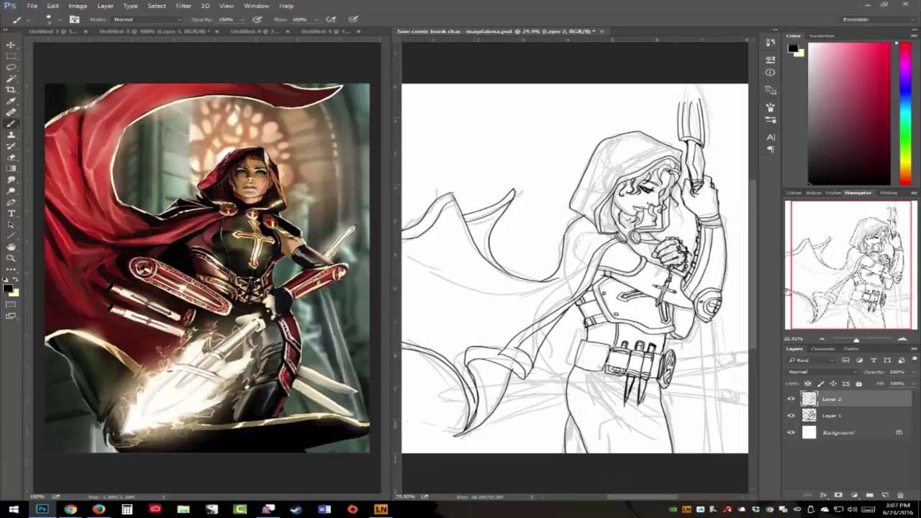
pyautogui.moveTo(678, 102)
pyautogui.mouseDown()
pyautogui.moveTo(686, 84)
pyautogui.moveTo(696, 108)
pyautogui.mouseUp()
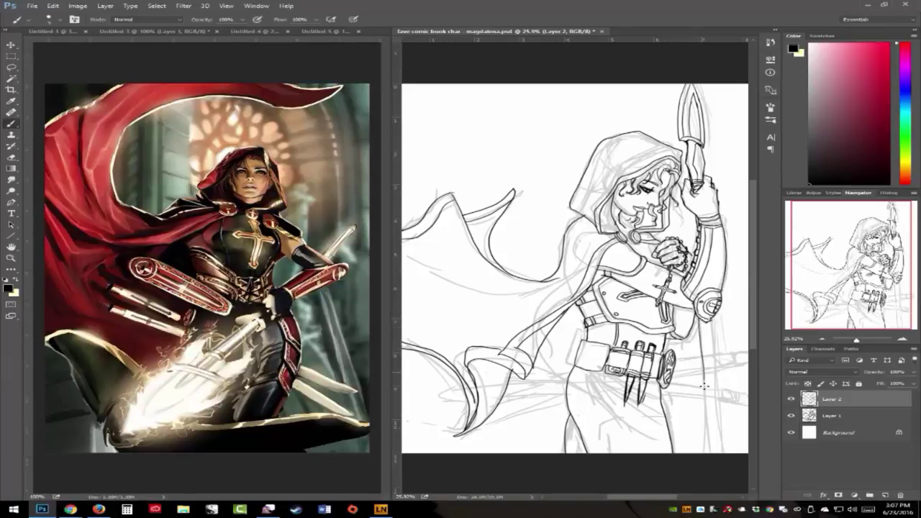
pyautogui.moveTo(710, 321)
pyautogui.mouseDown()
pyautogui.moveTo(713, 439)
pyautogui.moveTo(717, 453)
pyautogui.moveTo(714, 353)
pyautogui.moveTo(724, 453)
pyautogui.mouseUp()
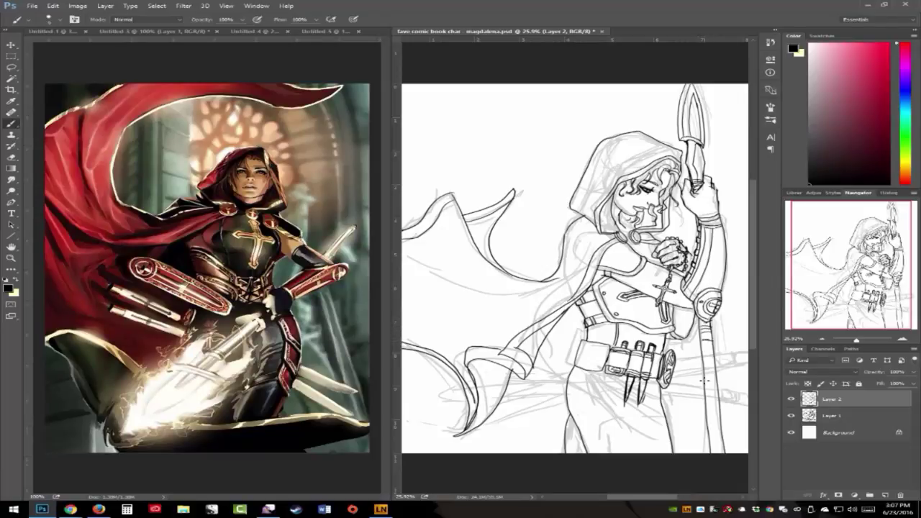
pyautogui.moveTo(708, 405); pyautogui.dragTo(718, 407)
pyautogui.moveTo(709, 412); pyautogui.dragTo(719, 419)
pyautogui.moveTo(709, 424); pyautogui.dragTo(720, 431)
# Review the handwritten character notes in Untitled-1, restore the Untitled-3 reference image and return to the drawing
pyautogui.click(125, 34)
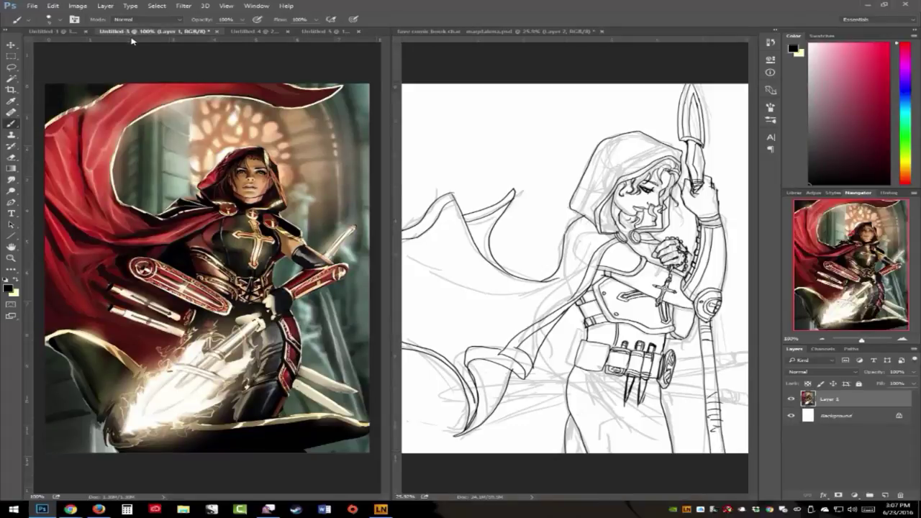
pyautogui.click(72, 34)
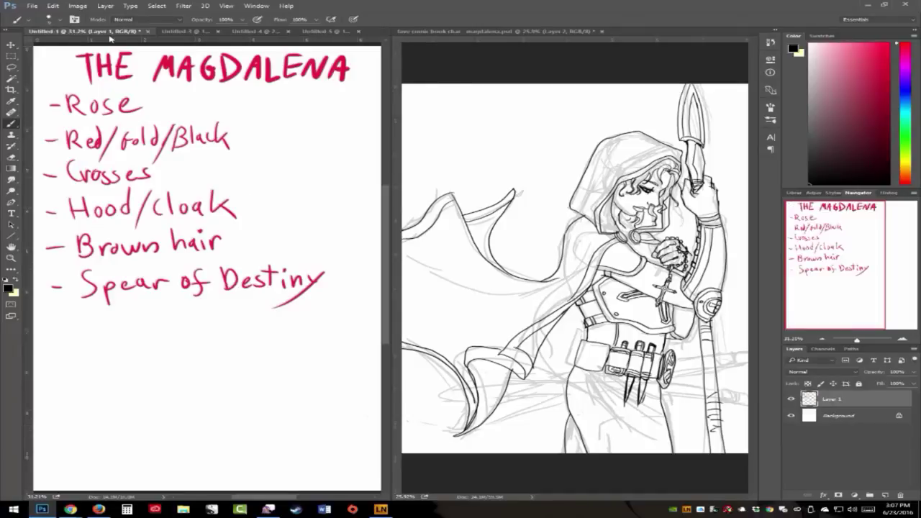
pyautogui.click(179, 34)
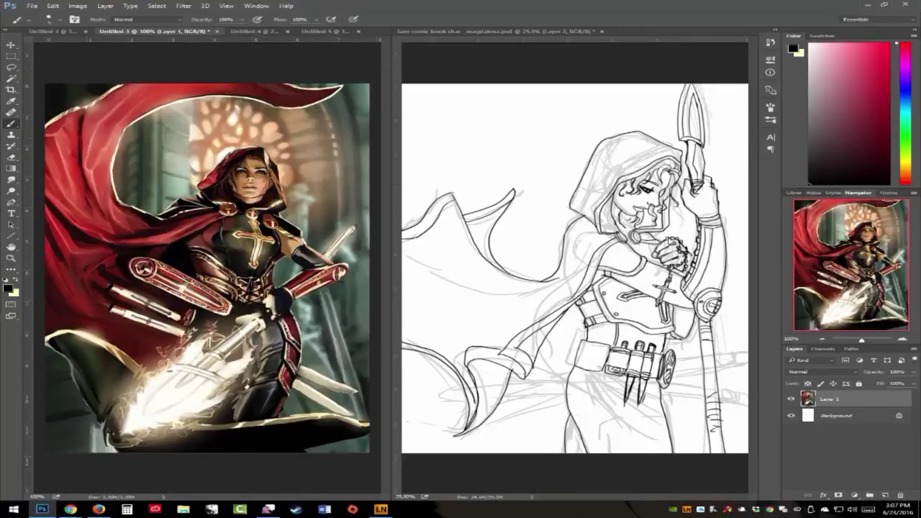
pyautogui.click(692, 258)
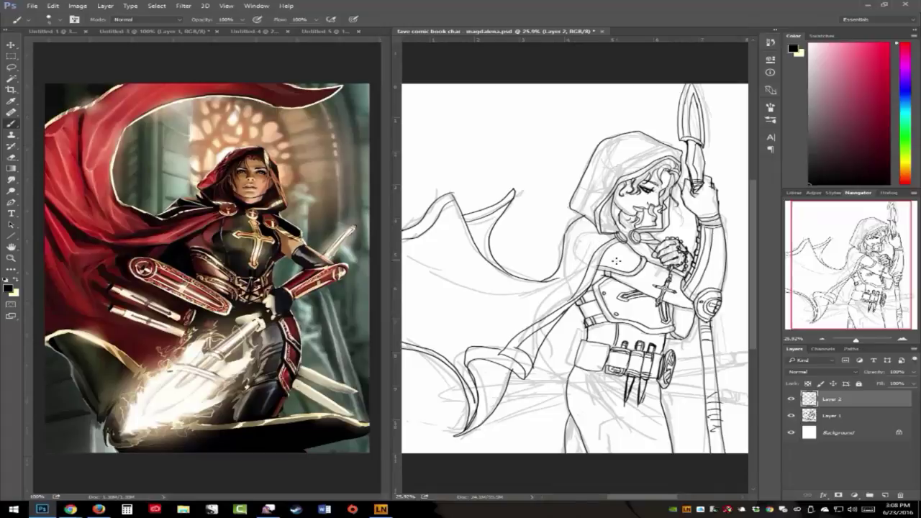
# Ink the curved trim line across the shoulder armour, redoing the strokes that miss the shape
pyautogui.moveTo(600, 259)
pyautogui.mouseDown()
pyautogui.moveTo(627, 260)
pyautogui.moveTo(632, 240)
pyautogui.mouseUp()
pyautogui.hotkey('ctrl', 'z')
pyautogui.moveTo(601, 260)
pyautogui.mouseDown()
pyautogui.moveTo(624, 265)
pyautogui.moveTo(634, 255)
pyautogui.mouseUp()
pyautogui.click(613, 250)
pyautogui.click(610, 255)
pyautogui.click(606, 258)
pyautogui.moveTo(610, 261); pyautogui.dragTo(637, 245)
pyautogui.hotkey('ctrl', 'alt', 'z')
pyautogui.hotkey('ctrl', 'alt', 'z')
pyautogui.moveTo(599, 258)
pyautogui.mouseDown()
pyautogui.moveTo(627, 265)
pyautogui.moveTo(639, 246)
pyautogui.mouseUp()
pyautogui.scroll(-5, 636, 246)
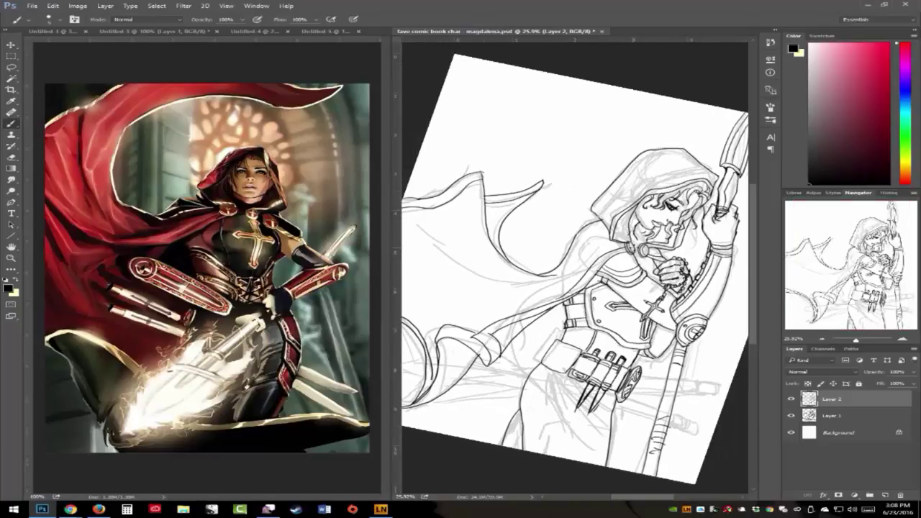
pyautogui.moveTo(641, 297); pyautogui.dragTo(632, 310)
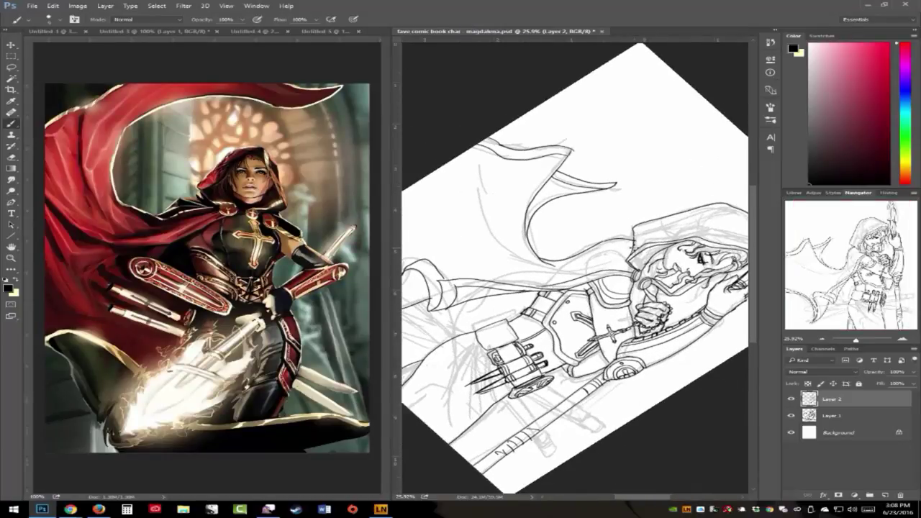
pyautogui.hotkey('alt', 'z')
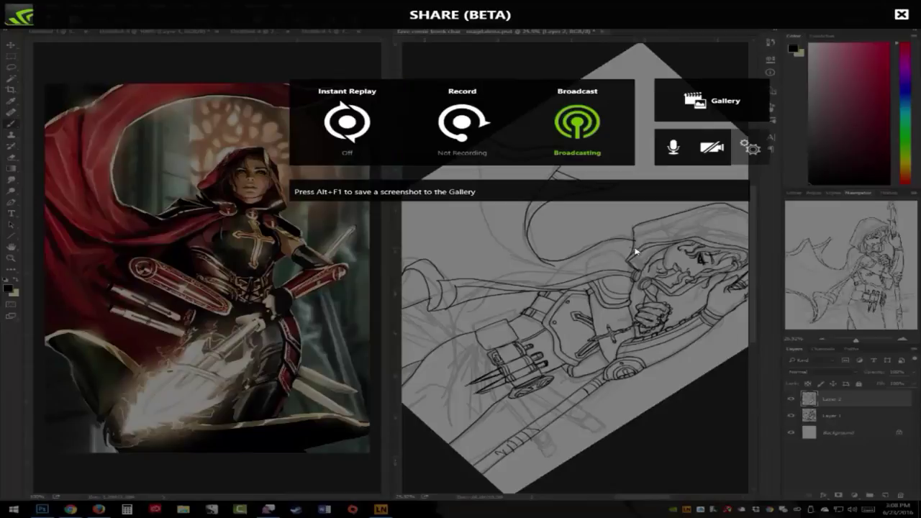
pyautogui.hotkey('alt', 'z')
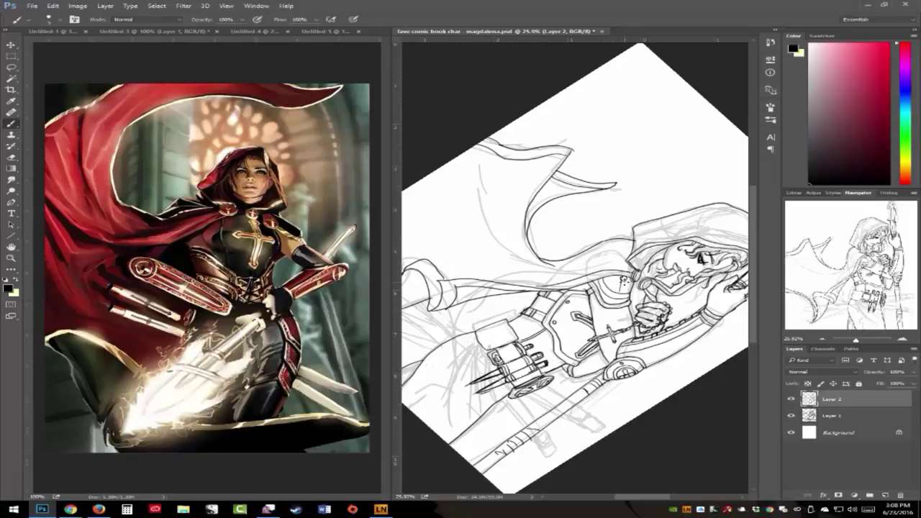
# Ink a pattern of crossing curved lines on the shoulder armour inside its trim, undoing stray strokes
pyautogui.moveTo(655, 248)
pyautogui.mouseDown()
pyautogui.moveTo(636, 272)
pyautogui.moveTo(583, 301)
pyautogui.mouseUp()
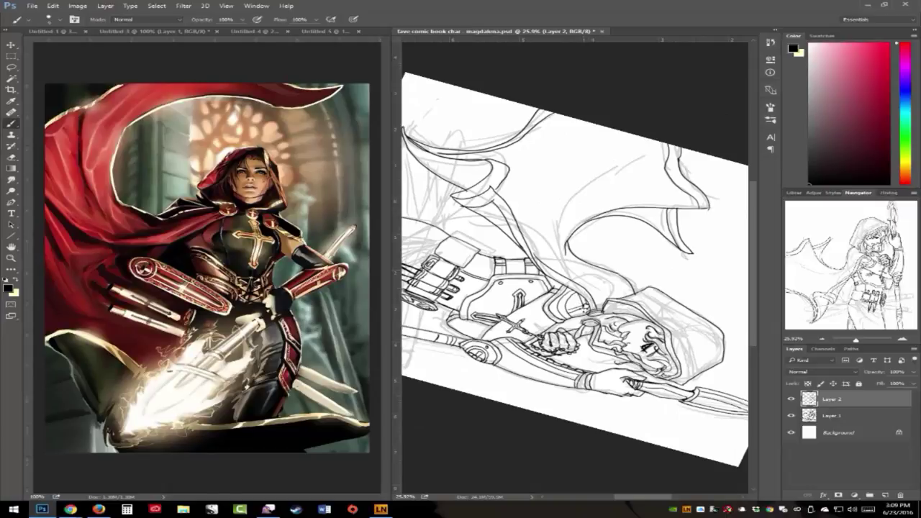
pyautogui.moveTo(586, 276); pyautogui.dragTo(630, 242)
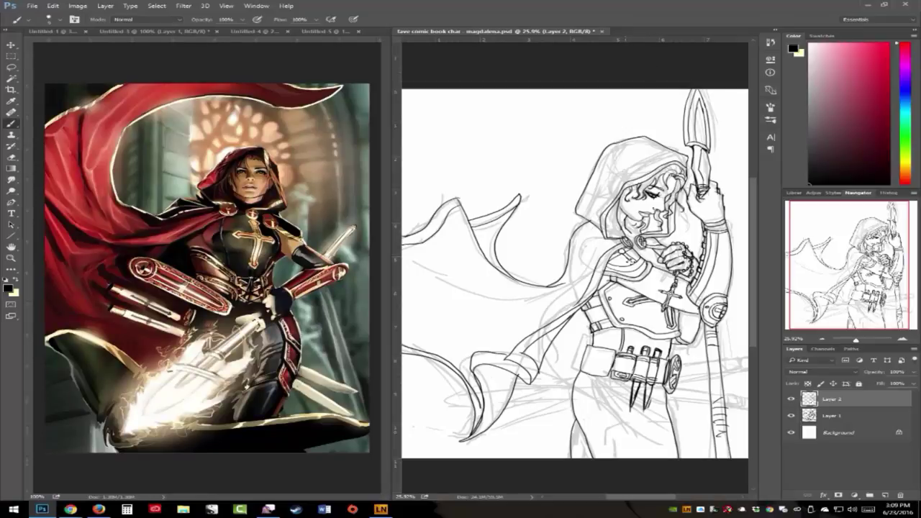
pyautogui.moveTo(623, 243); pyautogui.dragTo(630, 249)
pyautogui.hotkey('ctrl', 'alt', 'z')
pyautogui.hotkey('ctrl', 'alt', 'z')
pyautogui.moveTo(631, 217); pyautogui.dragTo(633, 220)
pyautogui.hotkey('ctrl', 'alt', 'z')
pyautogui.click(622, 255)
pyautogui.scroll(-4, 726, 234)
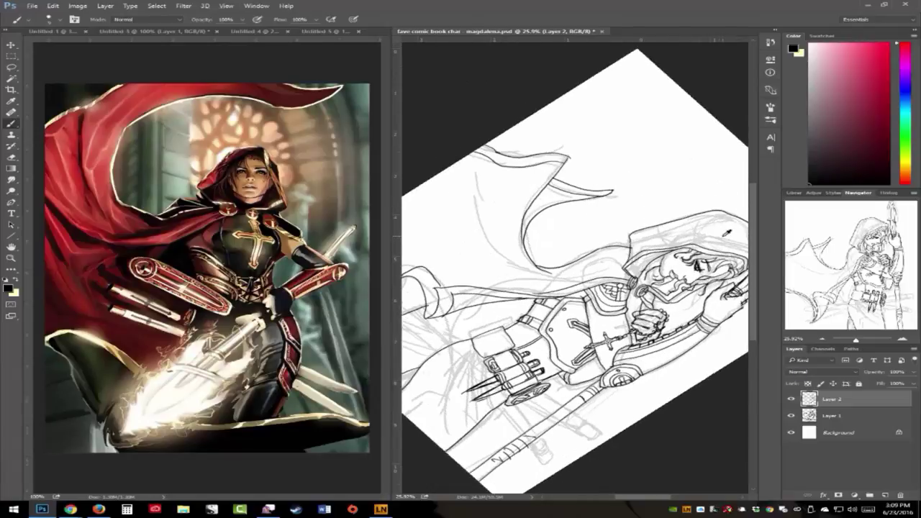
# Finish the scale pattern on the shoulder armour and ink small studs along its trim band
pyautogui.moveTo(727, 232); pyautogui.dragTo(693, 291)
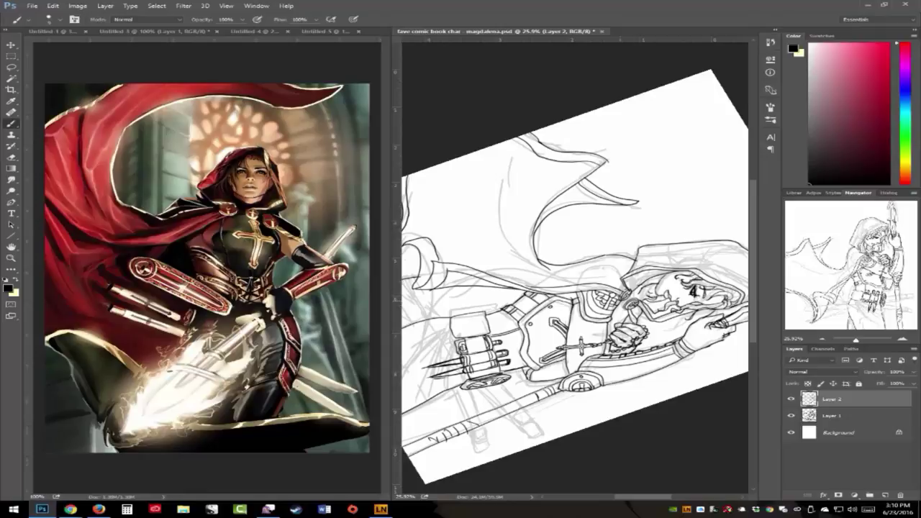
pyautogui.press('r')
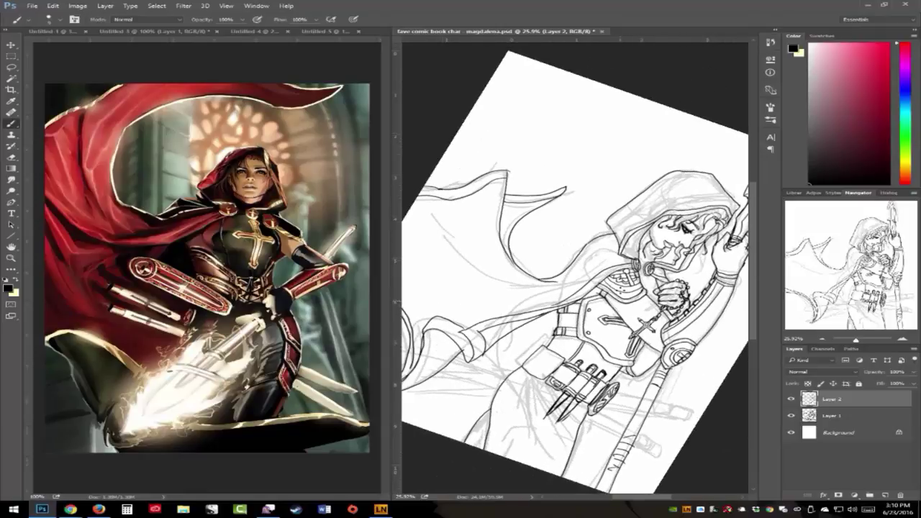
pyautogui.moveTo(611, 289); pyautogui.dragTo(612, 288)
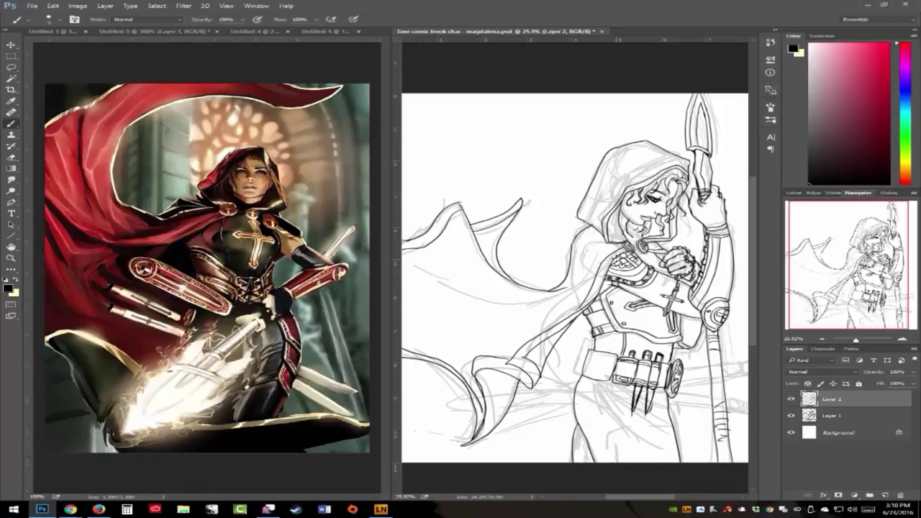
pyautogui.hotkey('alt', 'z')
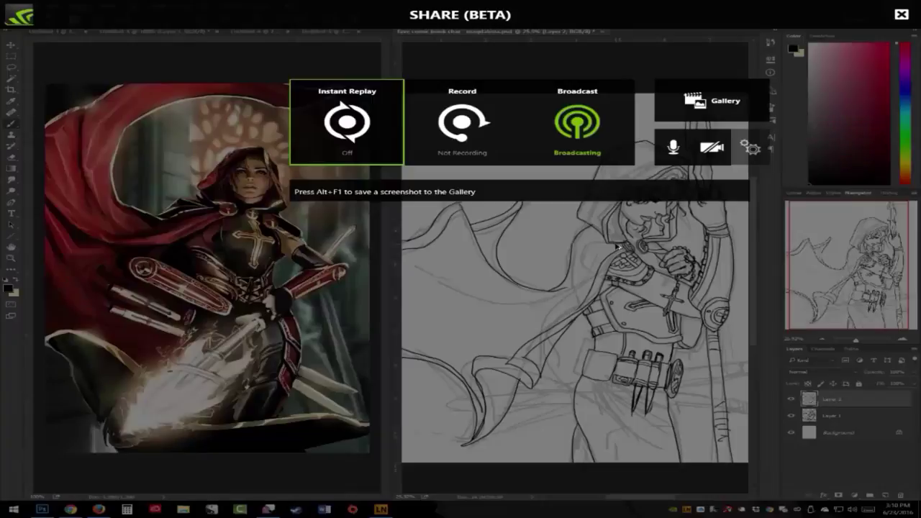
pyautogui.hotkey('alt', 'z')
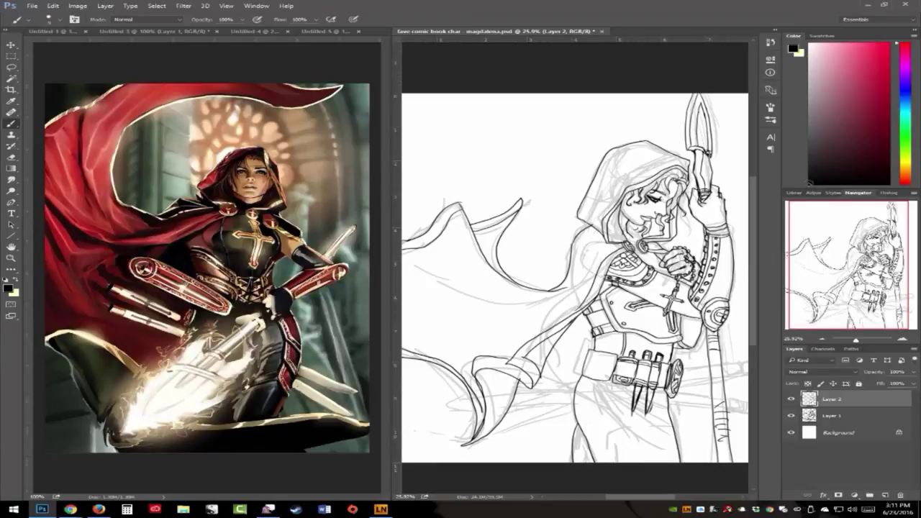
# Ink the leg division and fold lines below the belt, and add studs along the chest armour's side edge
pyautogui.moveTo(622, 385)
pyautogui.mouseDown()
pyautogui.moveTo(627, 443)
pyautogui.moveTo(619, 386)
pyautogui.moveTo(618, 429)
pyautogui.moveTo(630, 447)
pyautogui.moveTo(618, 439)
pyautogui.moveTo(650, 439)
pyautogui.moveTo(610, 425)
pyautogui.moveTo(645, 429)
pyautogui.mouseUp()
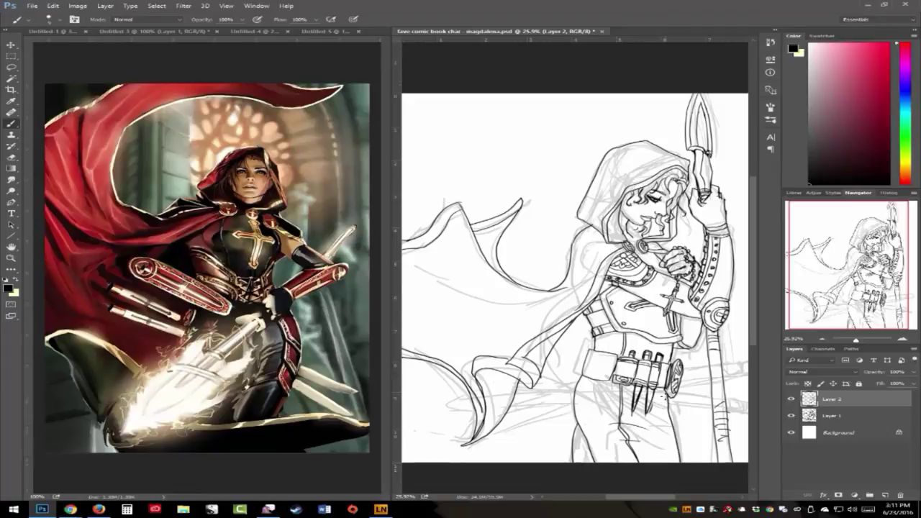
pyautogui.moveTo(664, 394); pyautogui.dragTo(680, 463)
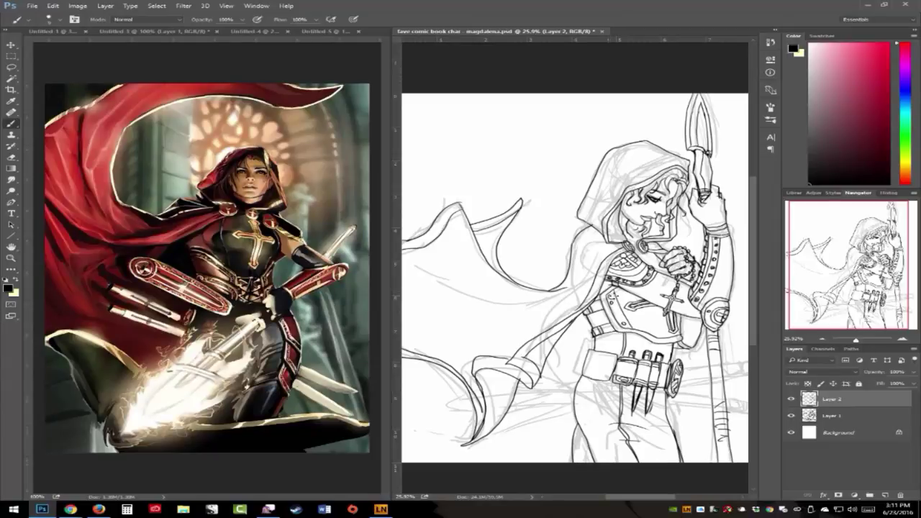
pyautogui.moveTo(615, 306); pyautogui.dragTo(620, 317)
# Ink the long fold lines inside the billowing cape, replacing the first stroke
pyautogui.moveTo(880, 276); pyautogui.dragTo(788, 272)
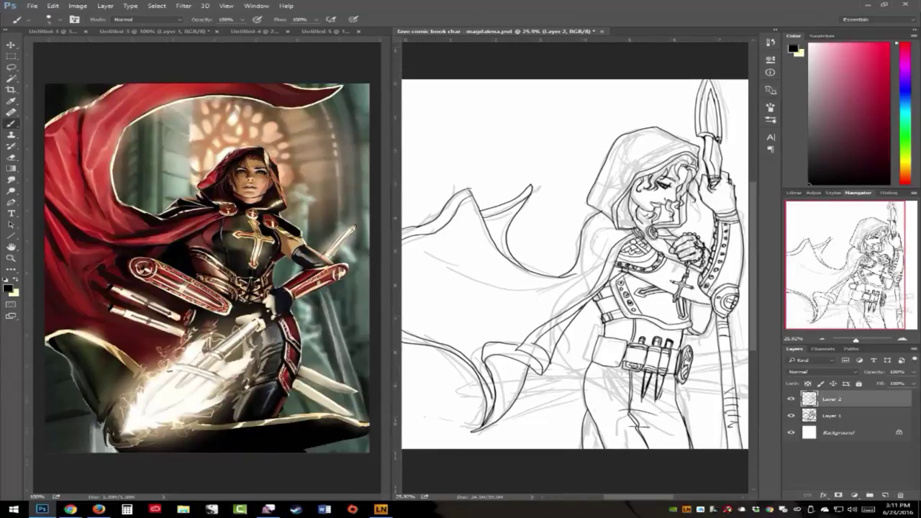
pyautogui.moveTo(445, 294)
pyautogui.mouseDown()
pyautogui.moveTo(521, 295)
pyautogui.moveTo(579, 270)
pyautogui.mouseUp()
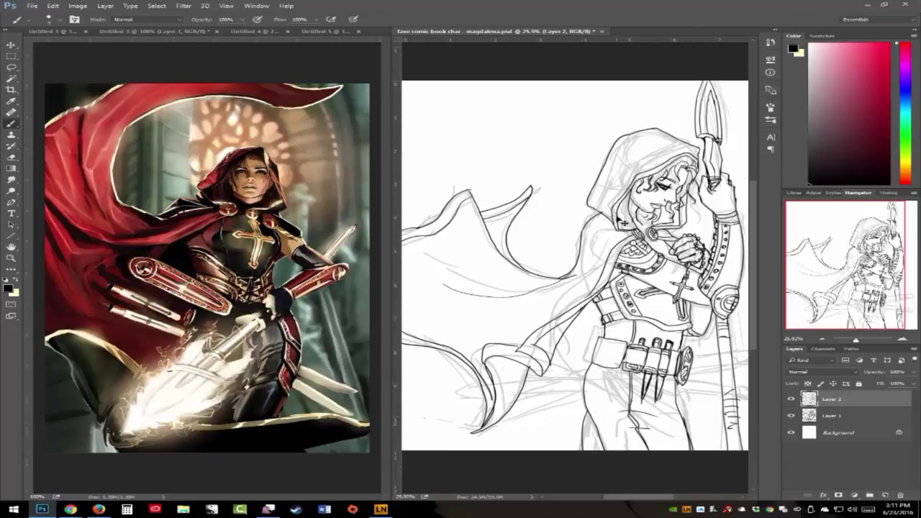
pyautogui.hotkey('ctrl', 'z')
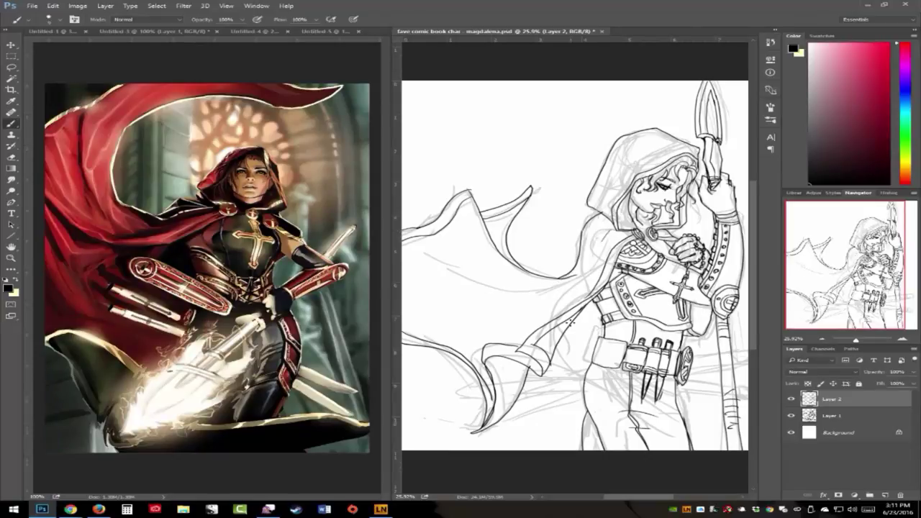
pyautogui.moveTo(558, 294)
pyautogui.mouseDown()
pyautogui.moveTo(437, 301)
pyautogui.moveTo(441, 261)
pyautogui.moveTo(429, 259)
pyautogui.moveTo(483, 283)
pyautogui.moveTo(458, 257)
pyautogui.mouseUp()
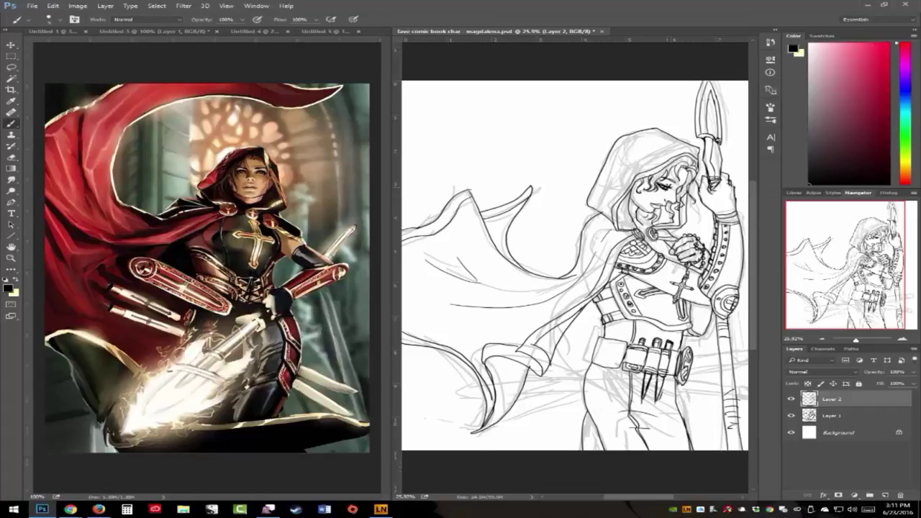
# Ink the small lines beside the cloak clasp and the flap of the belt pouch
pyautogui.moveTo(646, 226); pyautogui.dragTo(640, 217)
pyautogui.click(874, 279)
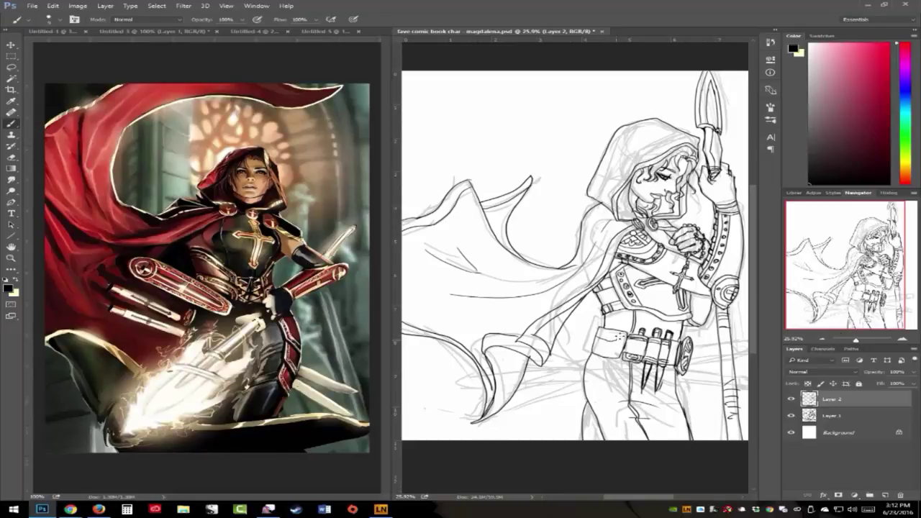
pyautogui.moveTo(600, 335)
pyautogui.mouseDown()
pyautogui.moveTo(623, 332)
pyautogui.moveTo(613, 356)
pyautogui.moveTo(623, 353)
pyautogui.mouseUp()
# Consolidate all open documents into tabs of a single window with the Magdalena drawing in front, and rotate its canvas slightly
pyautogui.click(257, 5)
pyautogui.moveTo(263, 16)
pyautogui.click(176, 88)
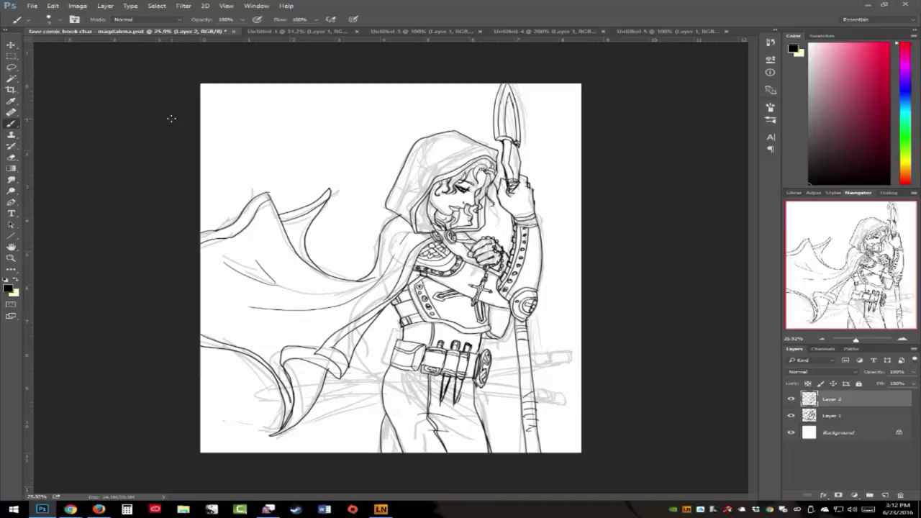
pyautogui.press('r')
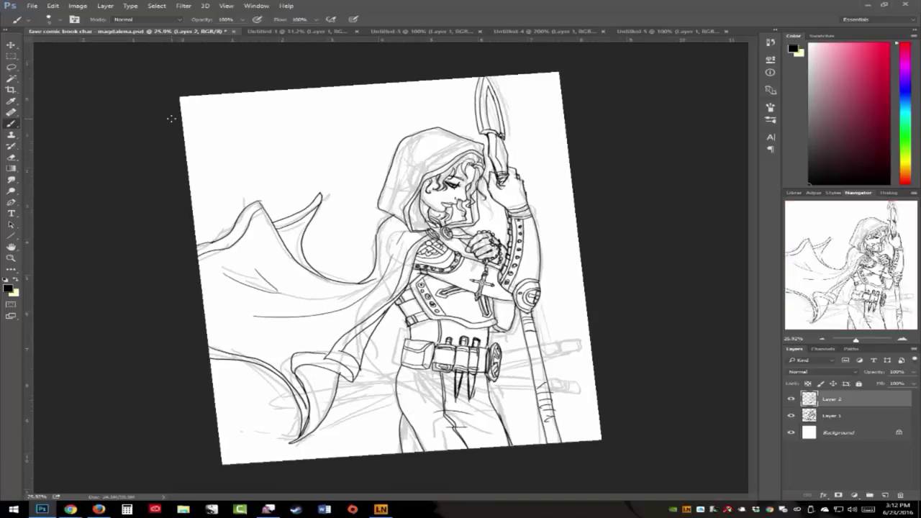
# Ink small drifting rose petals around the cape, beside the hip and over the forearm
pyautogui.press('r')
pyautogui.press('Escape')
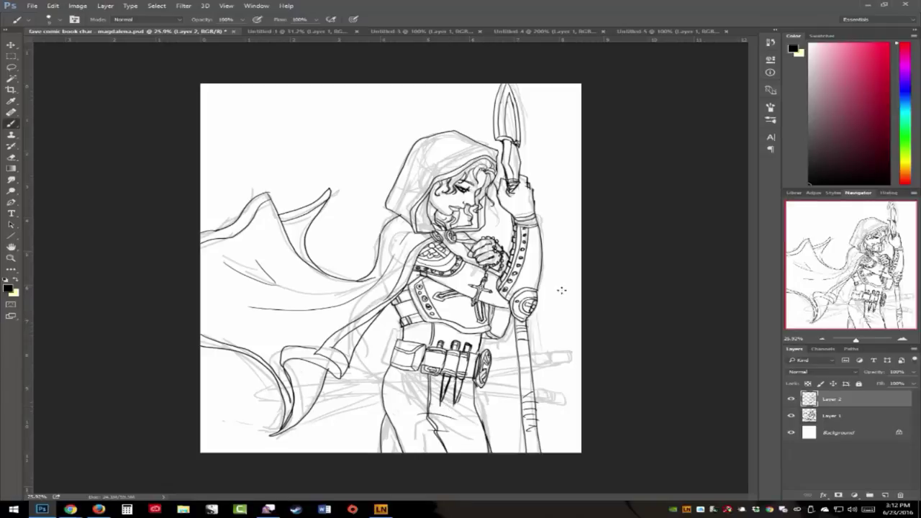
pyautogui.press('r')
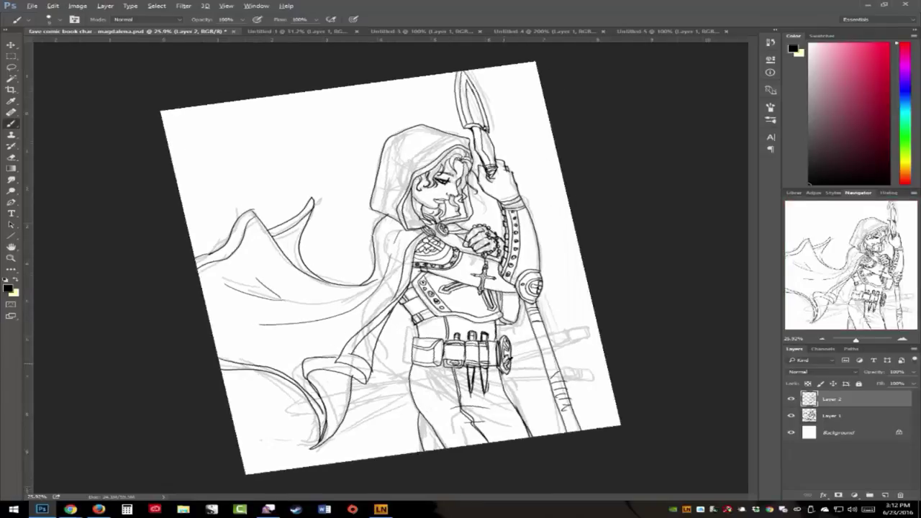
pyautogui.press('r')
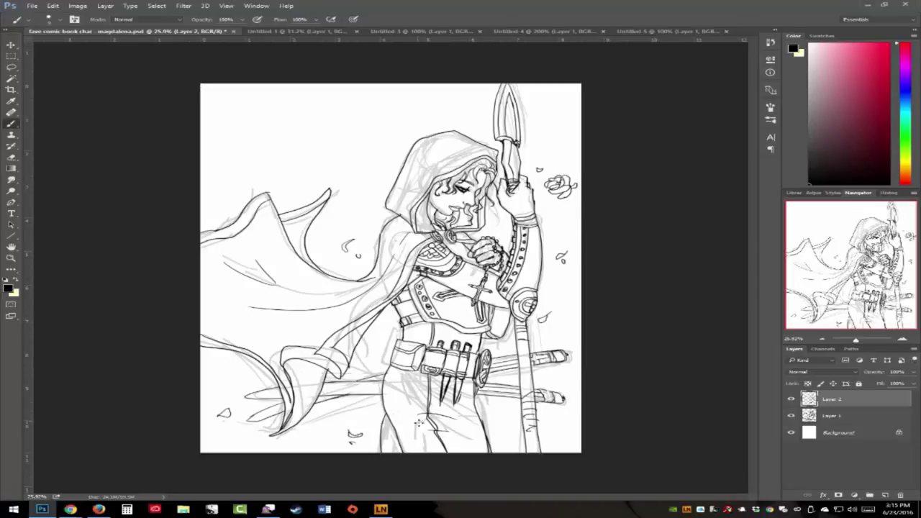
pyautogui.moveTo(409, 400); pyautogui.dragTo(408, 400)
pyautogui.moveTo(531, 267); pyautogui.dragTo(529, 275)
pyautogui.moveTo(298, 317)
pyautogui.mouseDown()
pyautogui.moveTo(285, 324)
pyautogui.moveTo(296, 318)
pyautogui.mouseUp()
pyautogui.moveTo(216, 199)
pyautogui.mouseDown()
pyautogui.moveTo(220, 208)
pyautogui.moveTo(217, 188)
pyautogui.mouseUp()
pyautogui.moveTo(317, 321)
pyautogui.mouseDown()
pyautogui.moveTo(327, 331)
pyautogui.moveTo(317, 322)
pyautogui.mouseUp()
pyautogui.moveTo(321, 226); pyautogui.dragTo(327, 231)
pyautogui.moveTo(229, 247); pyautogui.dragTo(236, 254)
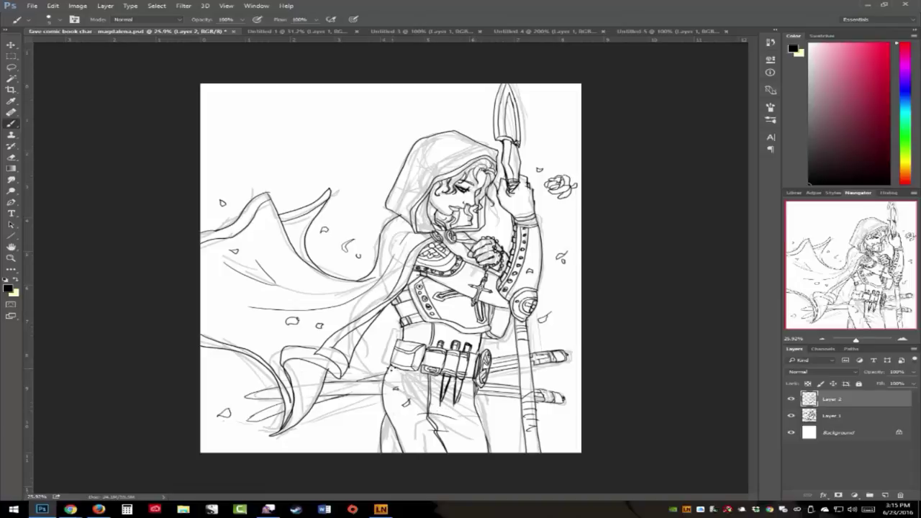
# Ink the nested curved bands of the low-slung hip belt hanging beneath the waist belt and daggers
pyautogui.moveTo(390, 366)
pyautogui.mouseDown()
pyautogui.moveTo(407, 399)
pyautogui.moveTo(440, 416)
pyautogui.moveTo(464, 404)
pyautogui.mouseUp()
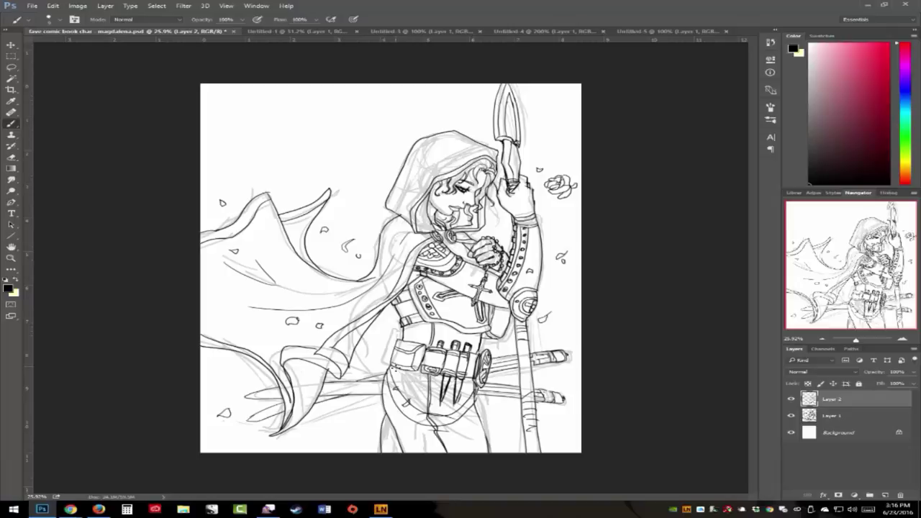
pyautogui.moveTo(395, 368)
pyautogui.mouseDown()
pyautogui.moveTo(415, 402)
pyautogui.moveTo(461, 397)
pyautogui.mouseUp()
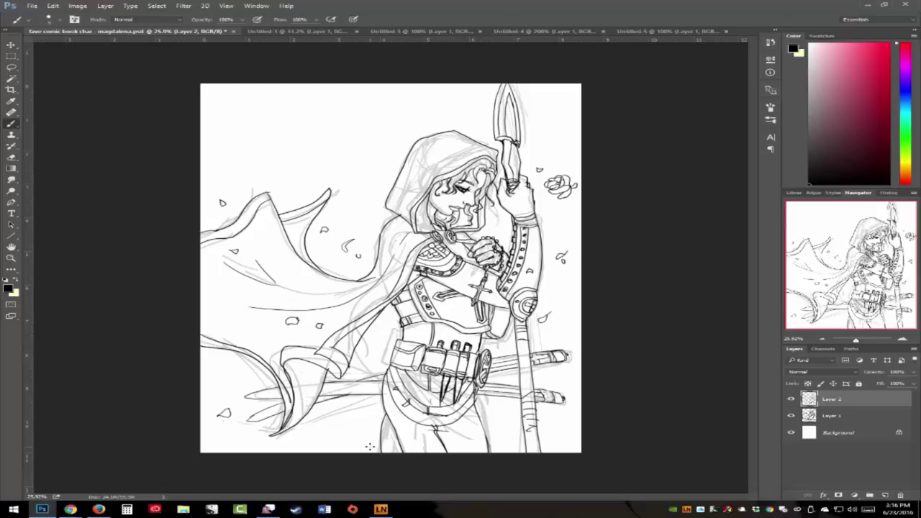
pyautogui.moveTo(403, 370)
pyautogui.mouseDown()
pyautogui.moveTo(425, 392)
pyautogui.moveTo(464, 384)
pyautogui.mouseUp()
pyautogui.moveTo(400, 412); pyautogui.dragTo(407, 417)
pyautogui.moveTo(394, 366)
pyautogui.mouseDown()
pyautogui.moveTo(415, 399)
pyautogui.moveTo(466, 388)
pyautogui.mouseUp()
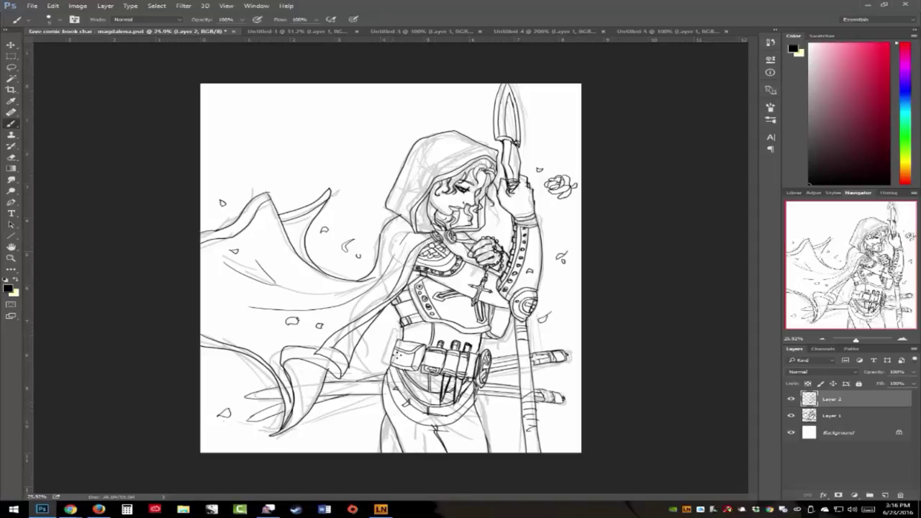
pyautogui.moveTo(390, 371)
pyautogui.mouseDown()
pyautogui.moveTo(406, 402)
pyautogui.moveTo(431, 416)
pyautogui.moveTo(453, 413)
pyautogui.moveTo(473, 390)
pyautogui.mouseUp()
pyautogui.moveTo(385, 374)
pyautogui.mouseDown()
pyautogui.moveTo(397, 411)
pyautogui.moveTo(420, 424)
pyautogui.moveTo(438, 427)
pyautogui.moveTo(476, 408)
pyautogui.mouseUp()
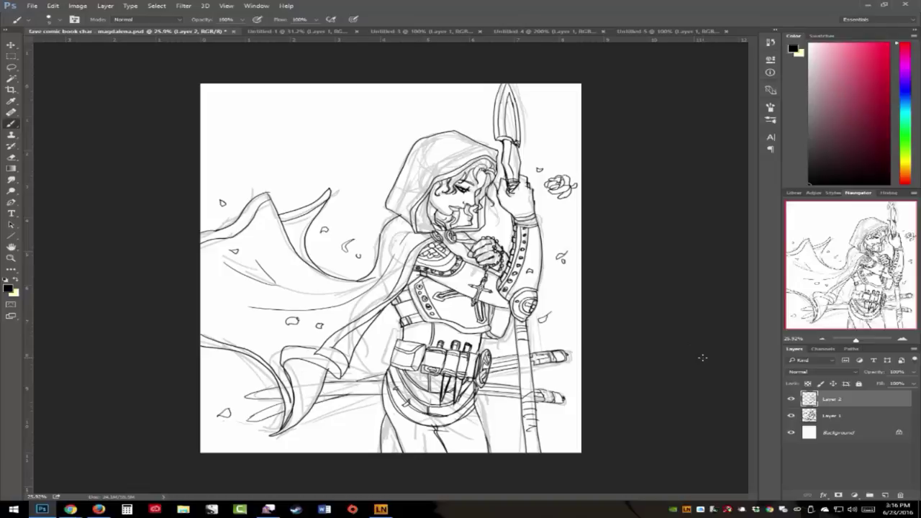
# Review the Magdalena notes, the red-cloaked character art, the soldier armour sheet and the rosary photo, and return to the drawing
pyautogui.click(303, 32)
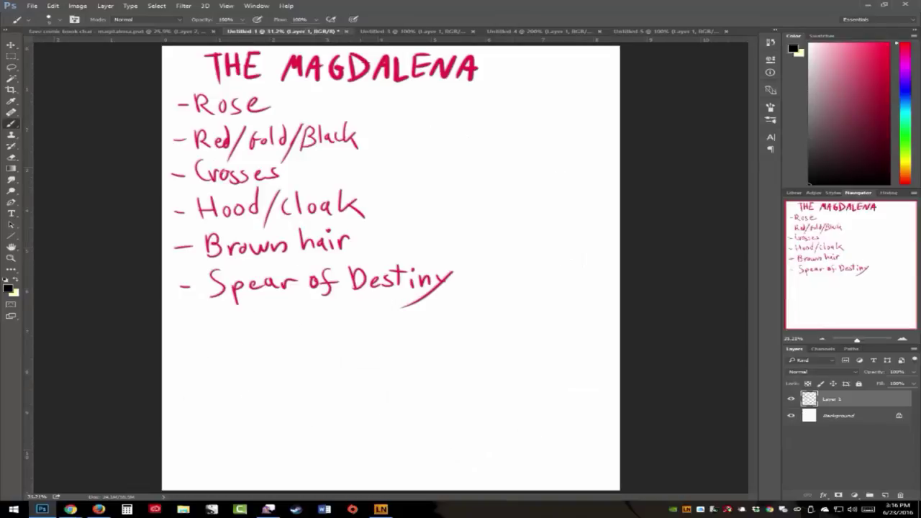
pyautogui.click(416, 33)
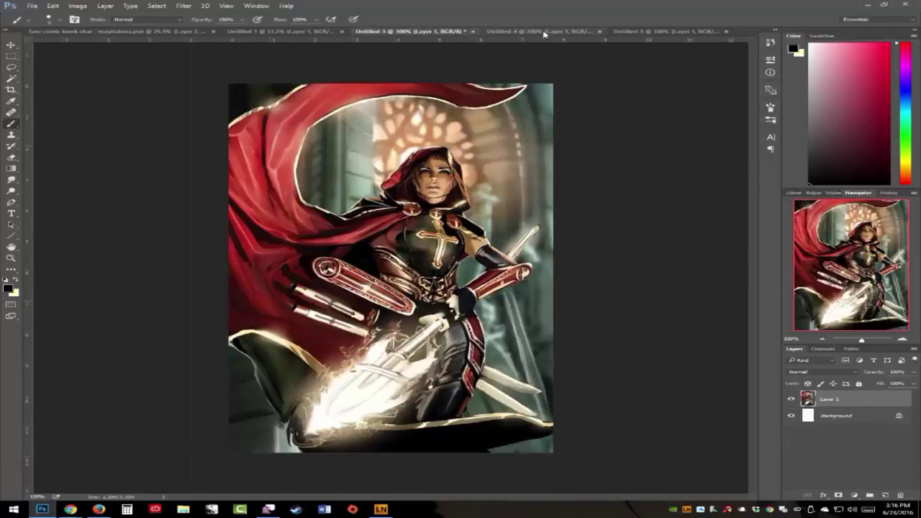
pyautogui.click(553, 33)
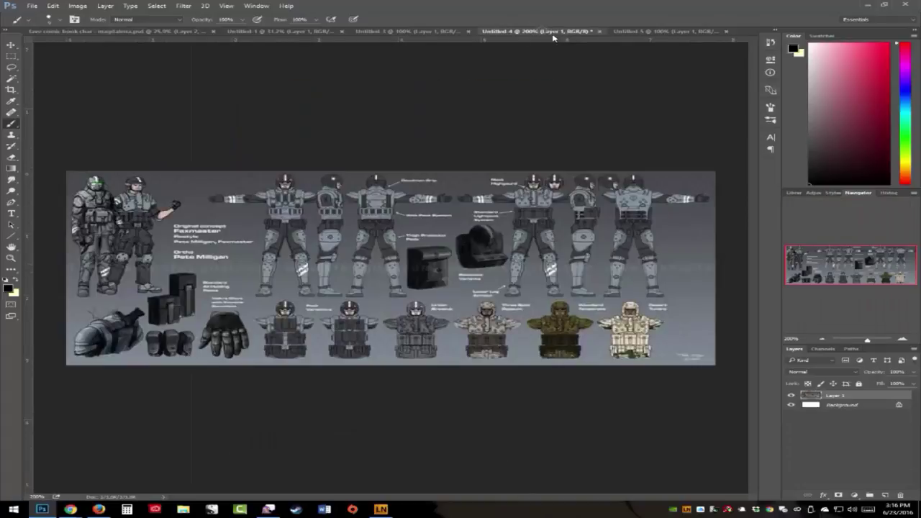
pyautogui.click(636, 32)
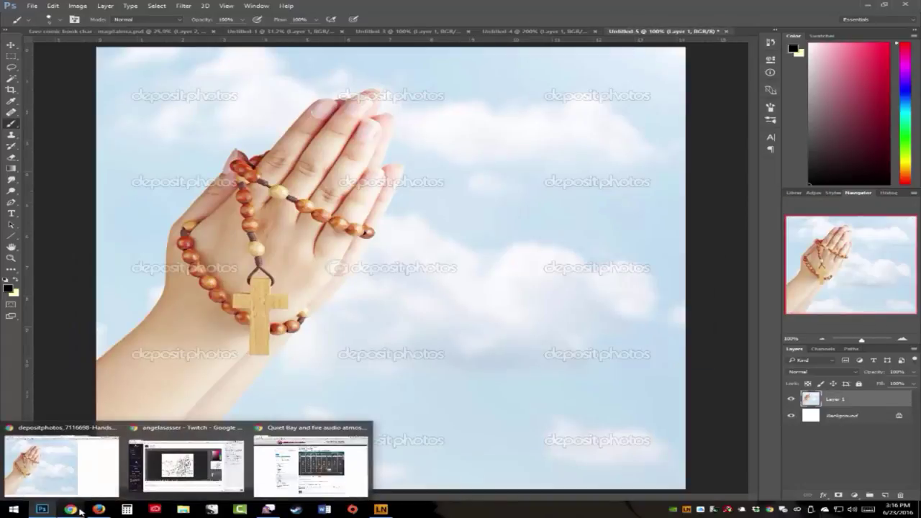
pyautogui.click(112, 33)
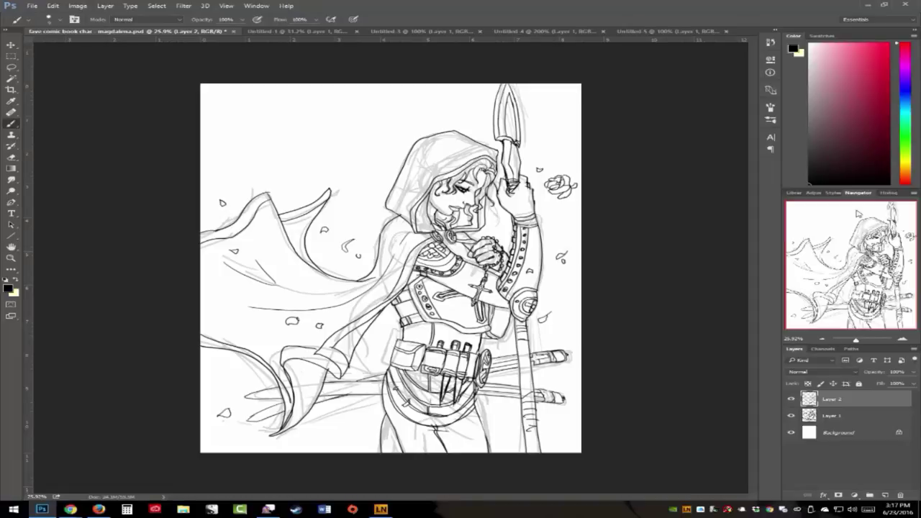
# Flip the whole Magdalena canvas horizontally
pyautogui.click(865, 340)
pyautogui.moveTo(832, 275); pyautogui.dragTo(877, 248)
pyautogui.moveTo(866, 339); pyautogui.dragTo(856, 341)
pyautogui.click(77, 6)
pyautogui.moveTo(119, 85)
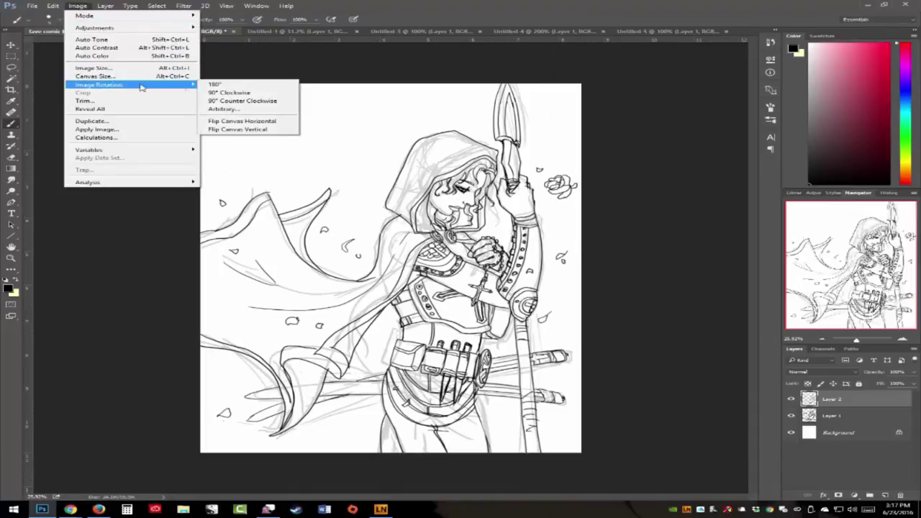
pyautogui.click(228, 121)
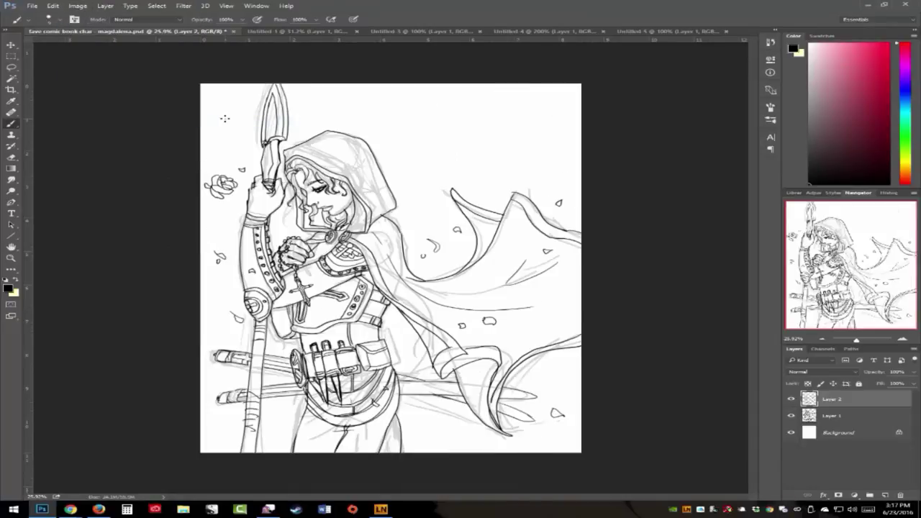